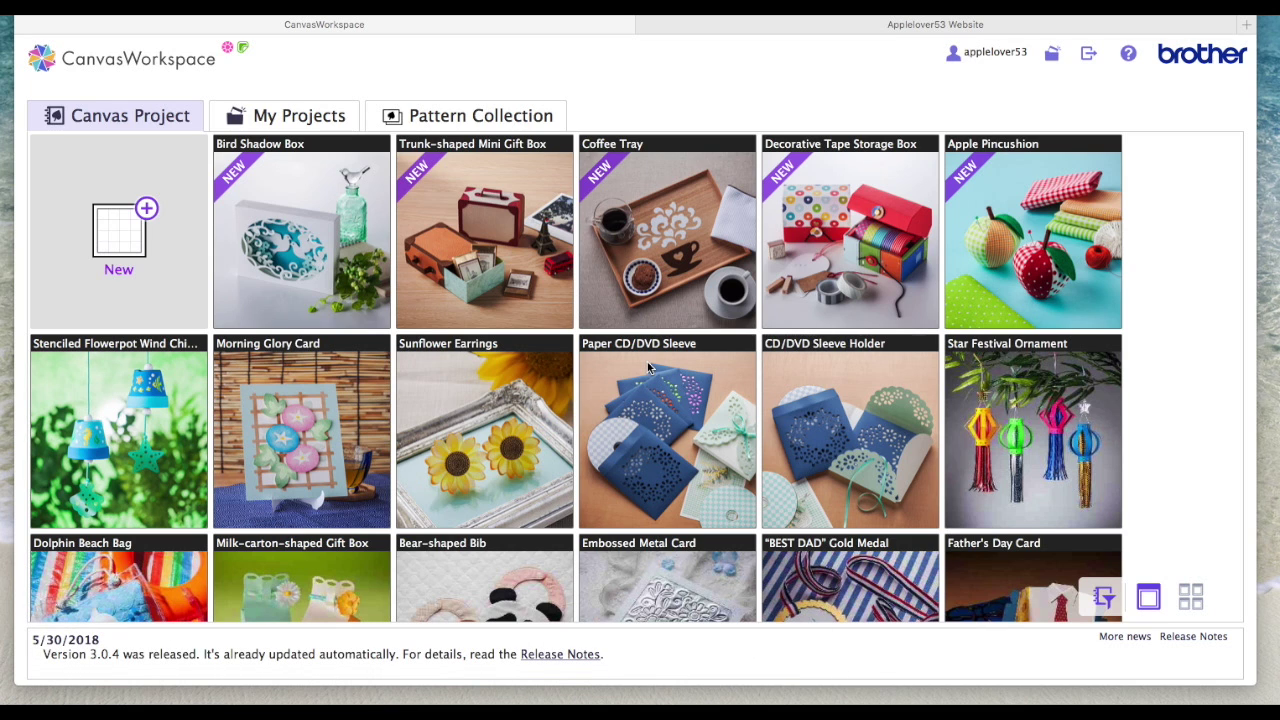
- Switch to the Applelover53 website and review the links on its ScanNCut Help & Information page
click(890, 27)
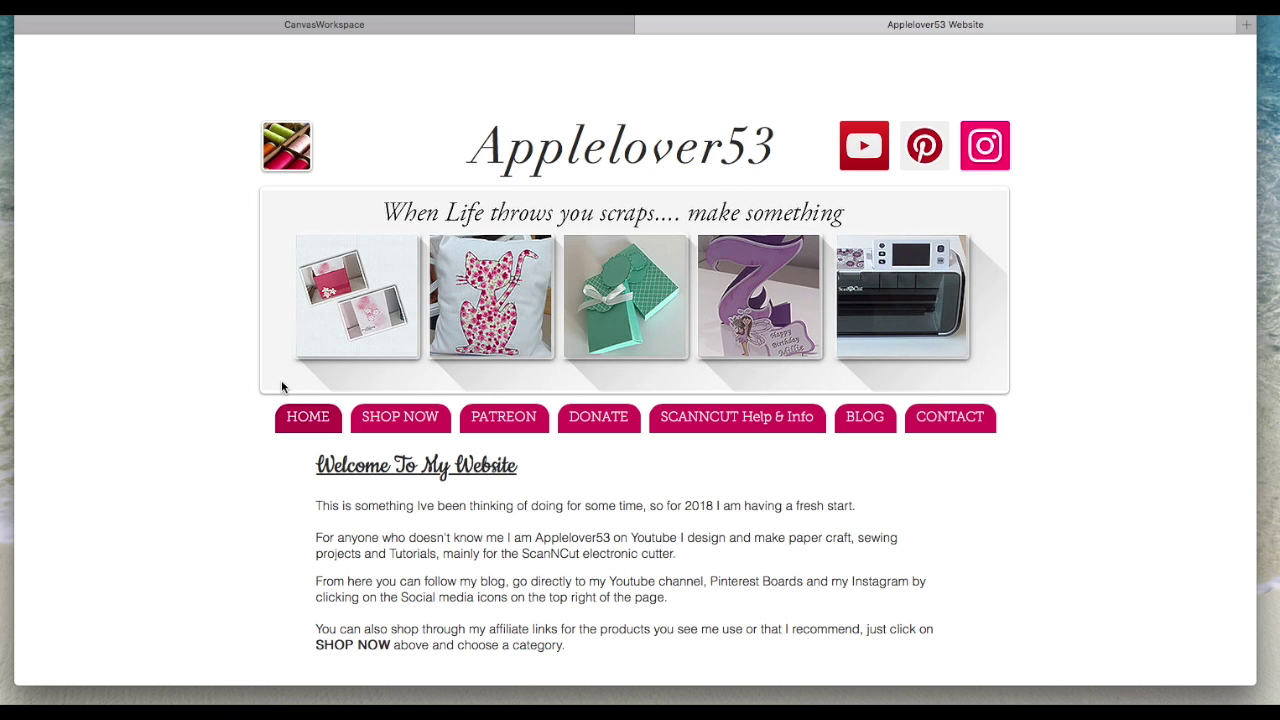
click(741, 420)
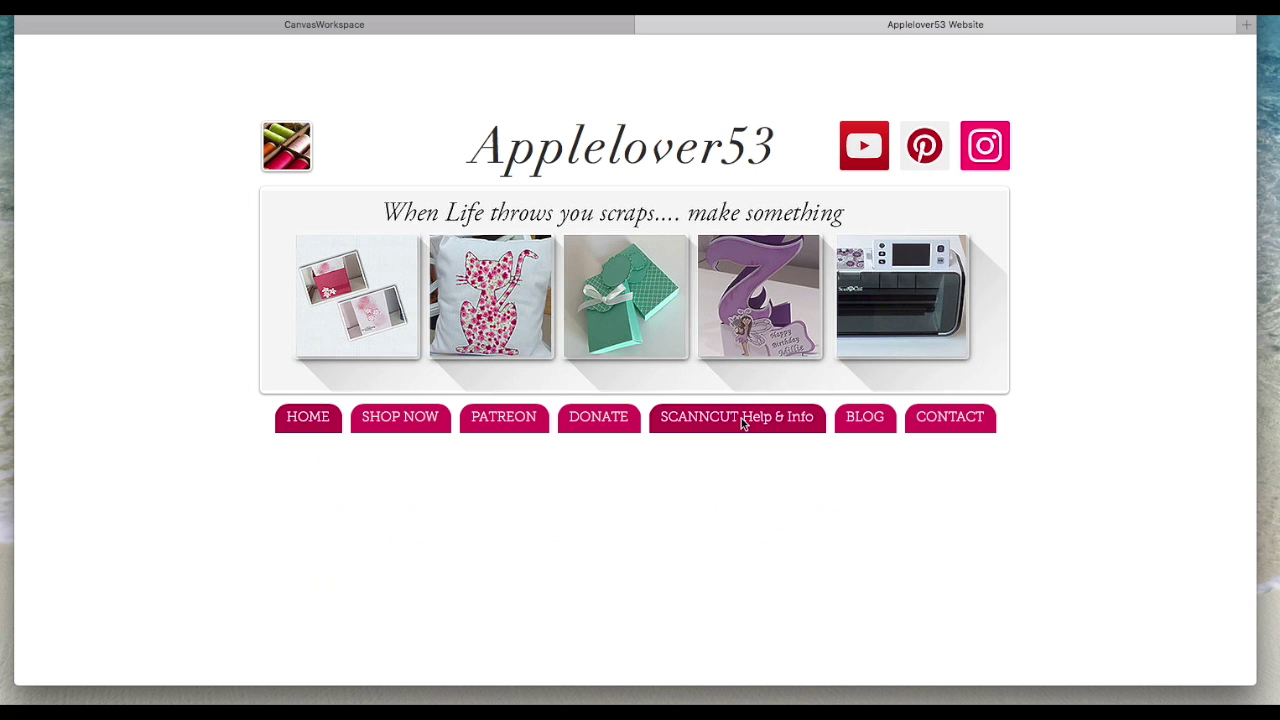
scroll(206, 347, down, 5)
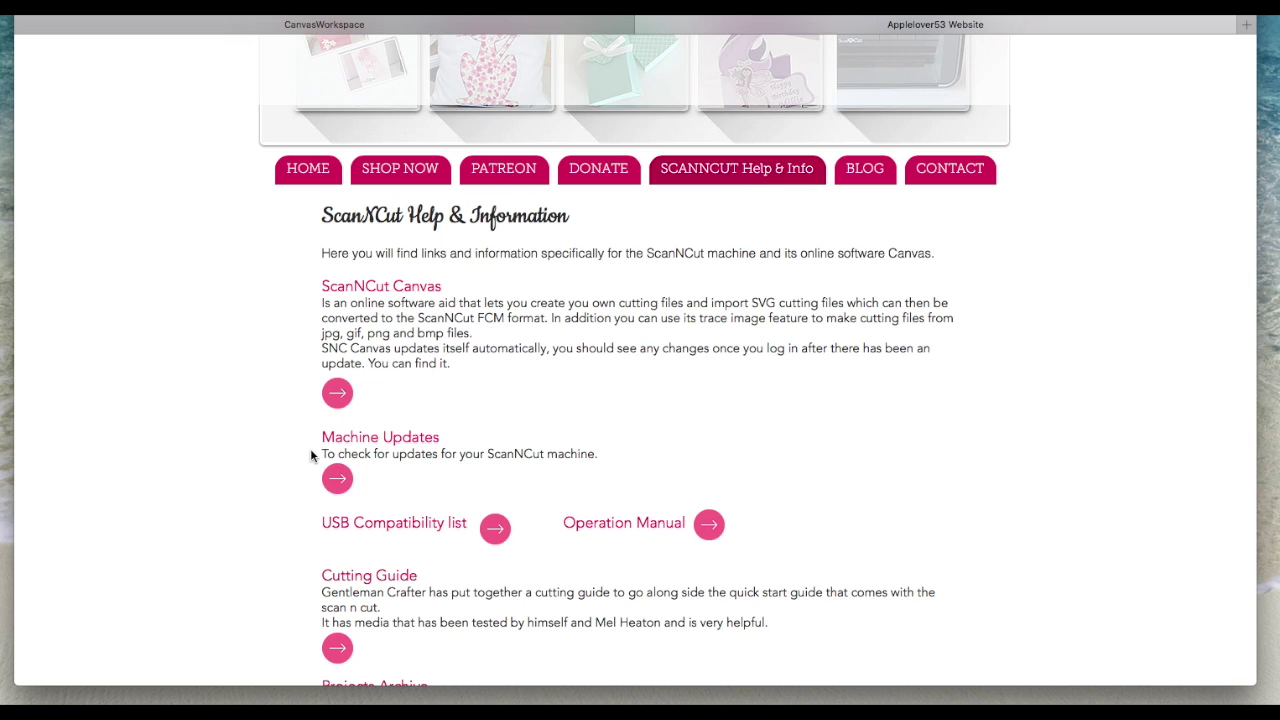
scroll(314, 451, down, 3)
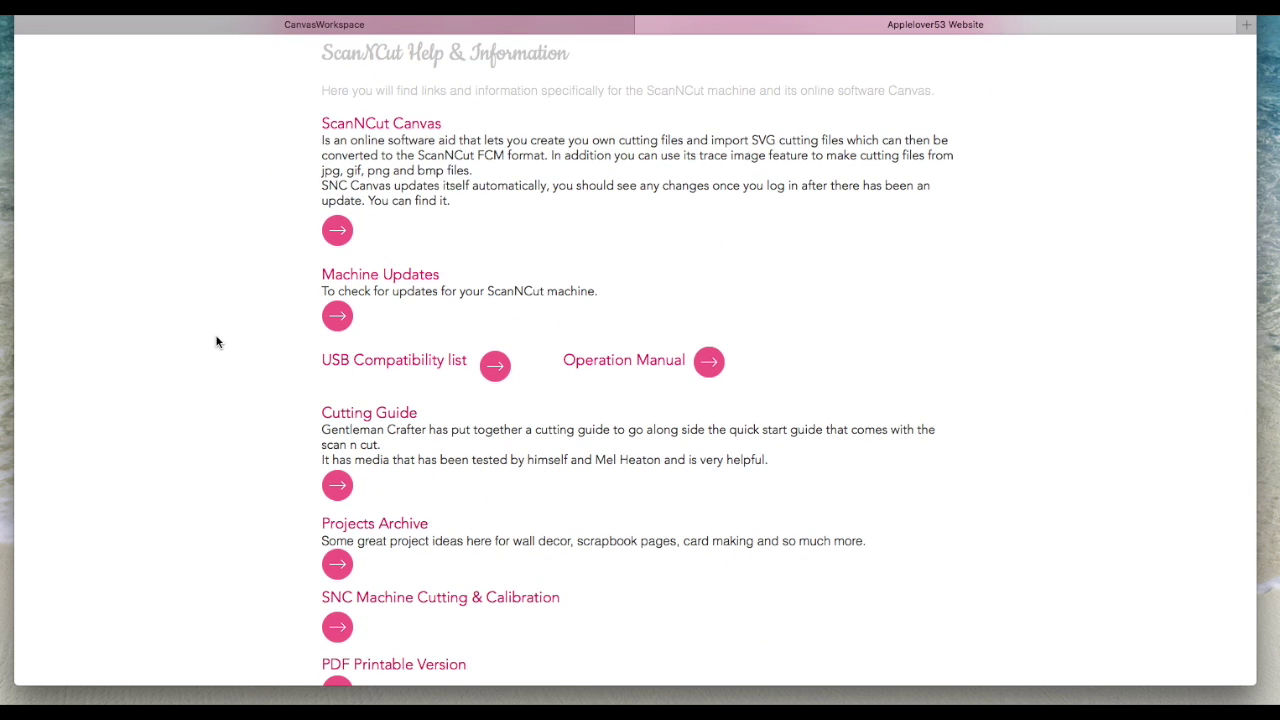
scroll(214, 340, down, 3)
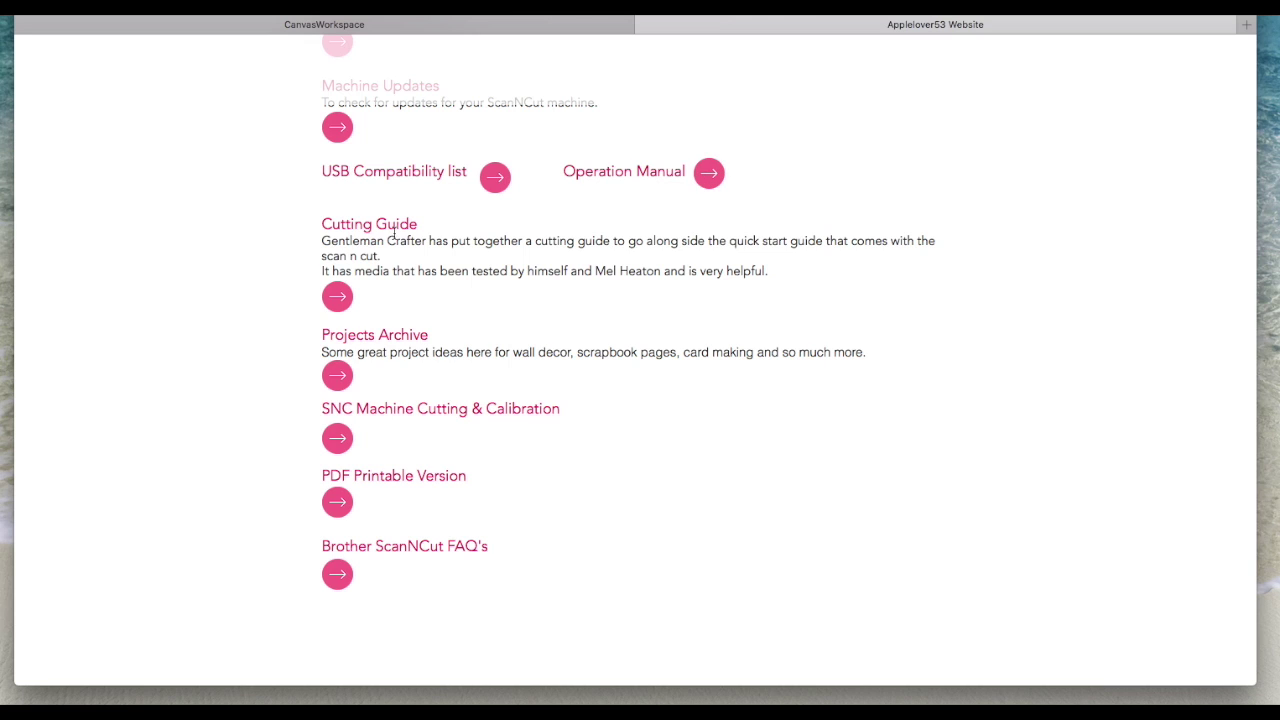
scroll(393, 233, down, 3)
scroll(393, 231, up, 10)
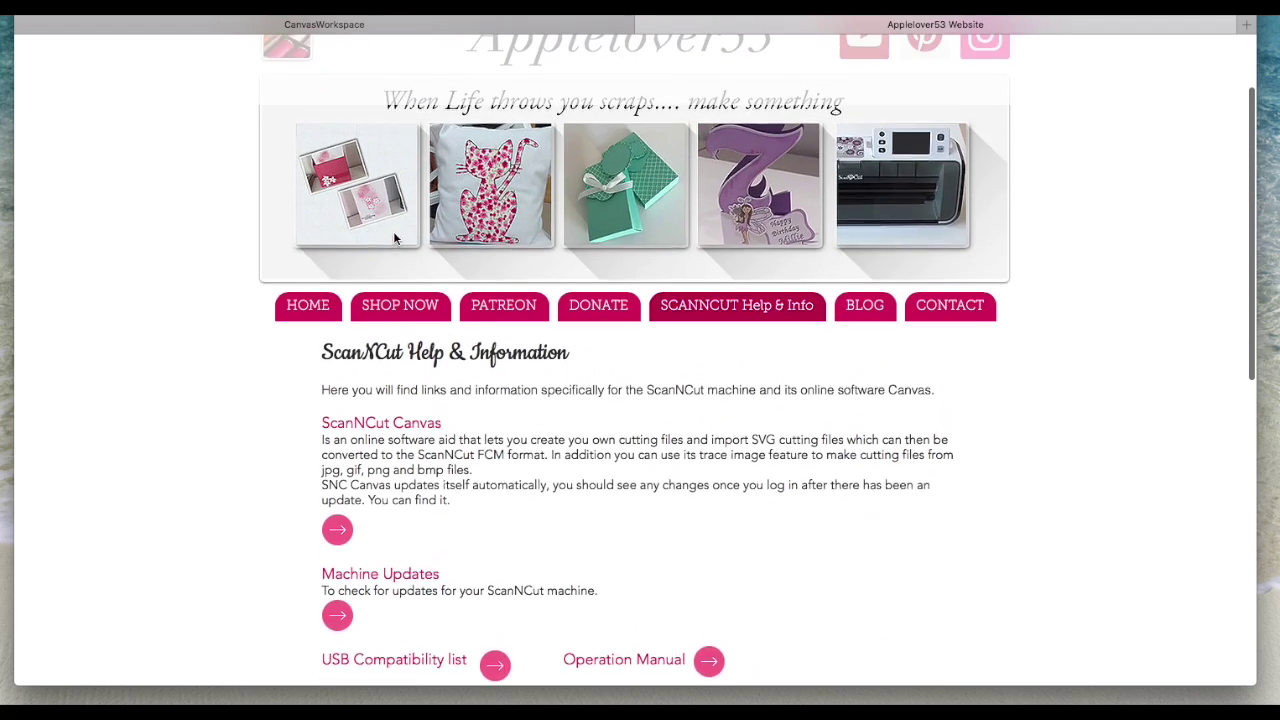
- Return to CanvasWorkspace, browse the ready-made canvas projects, and create a new blank project
click(497, 28)
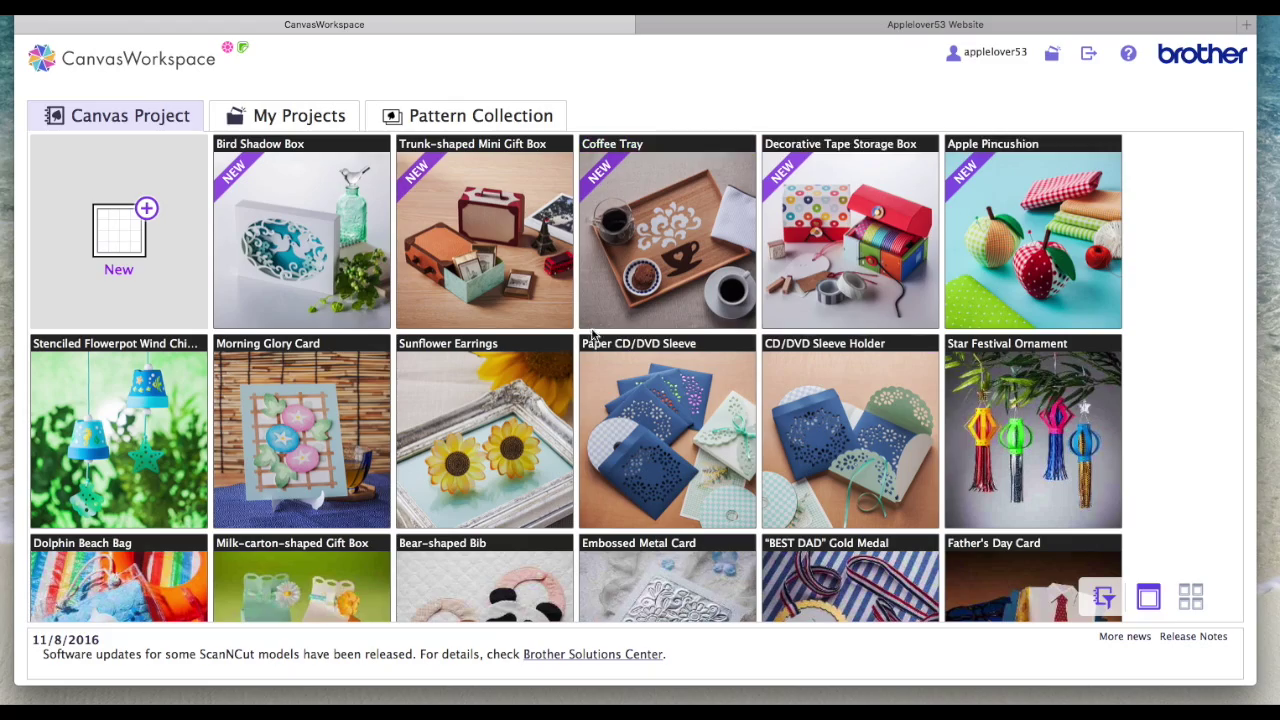
scroll(593, 335, down, 15)
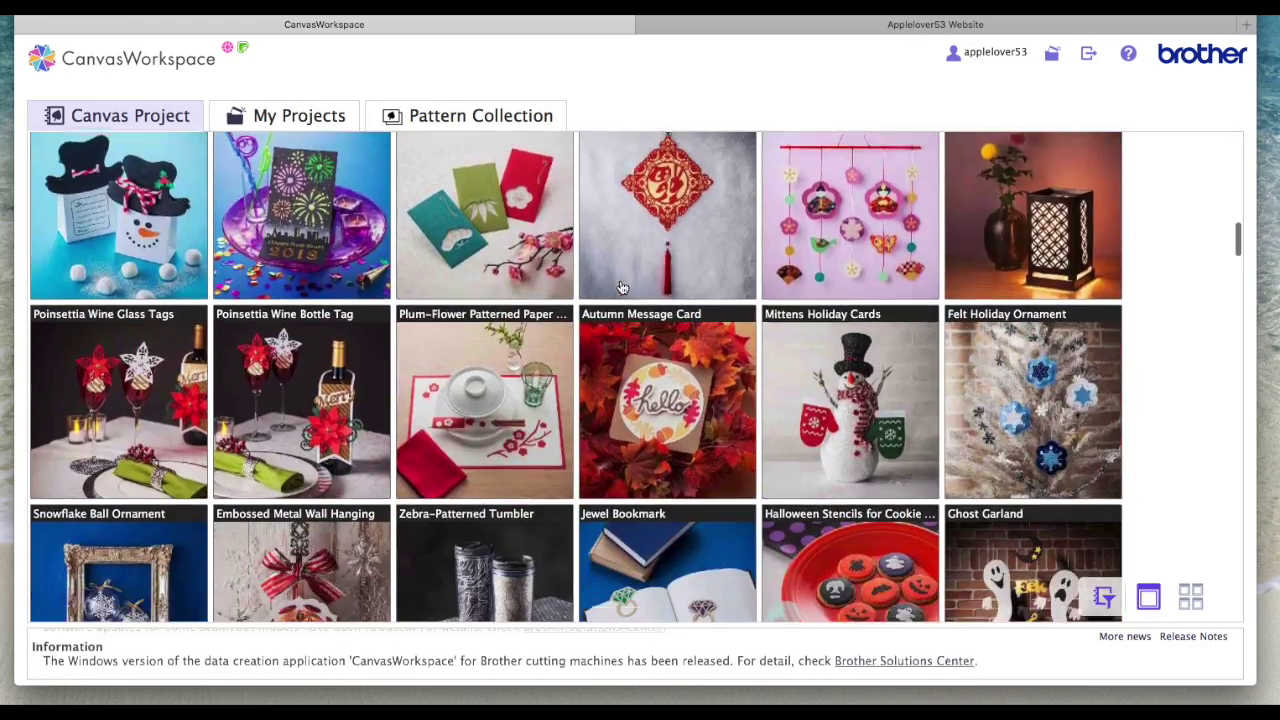
scroll(620, 288, down, 10)
scroll(620, 288, up, 15)
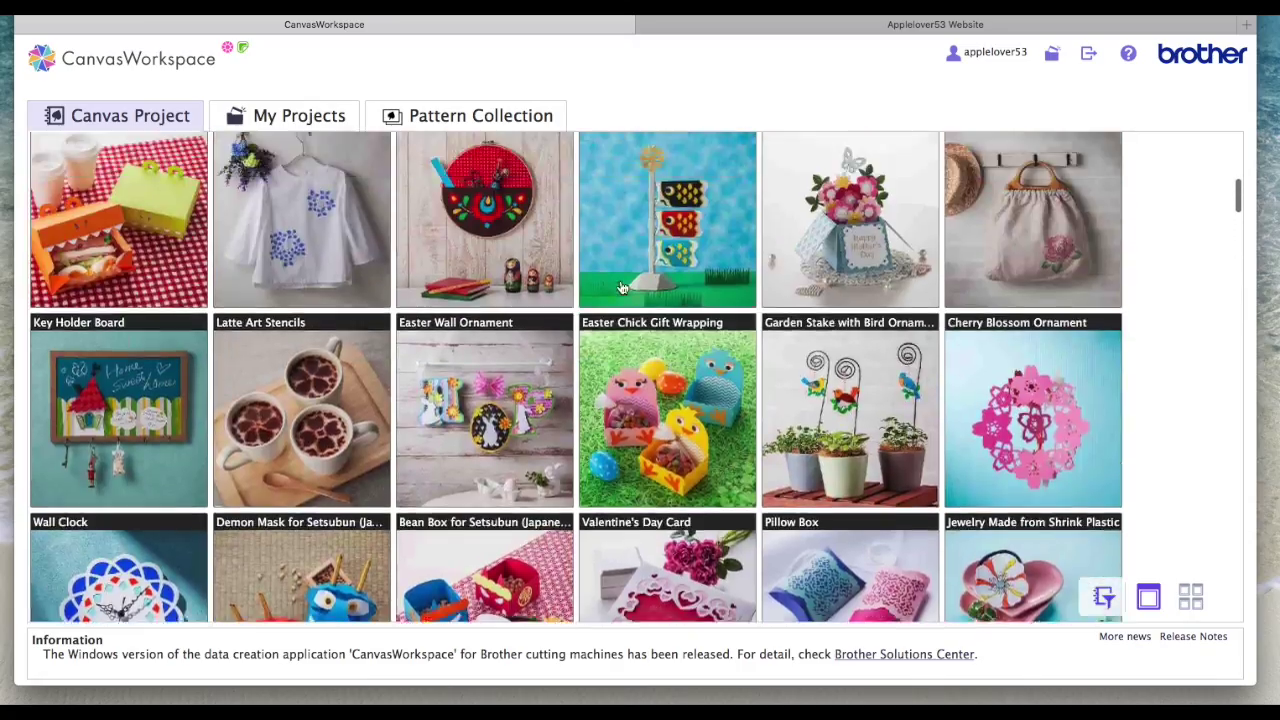
scroll(620, 288, up, 10)
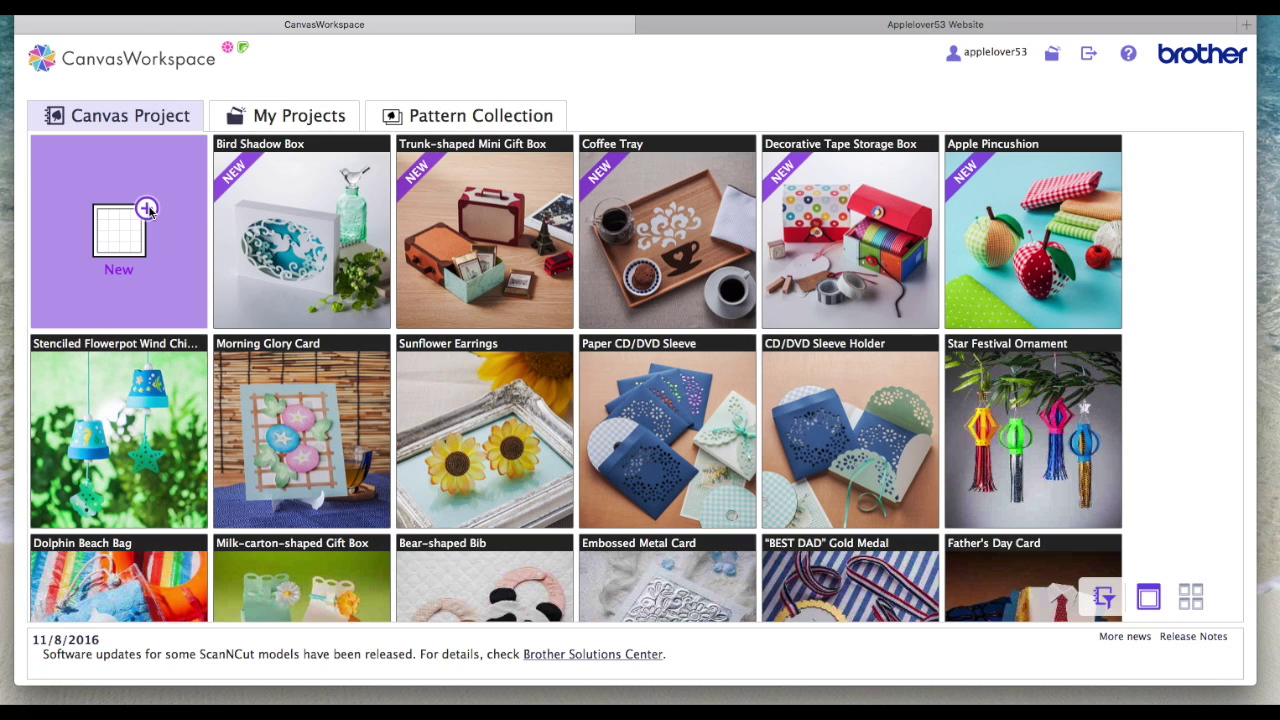
click(147, 210)
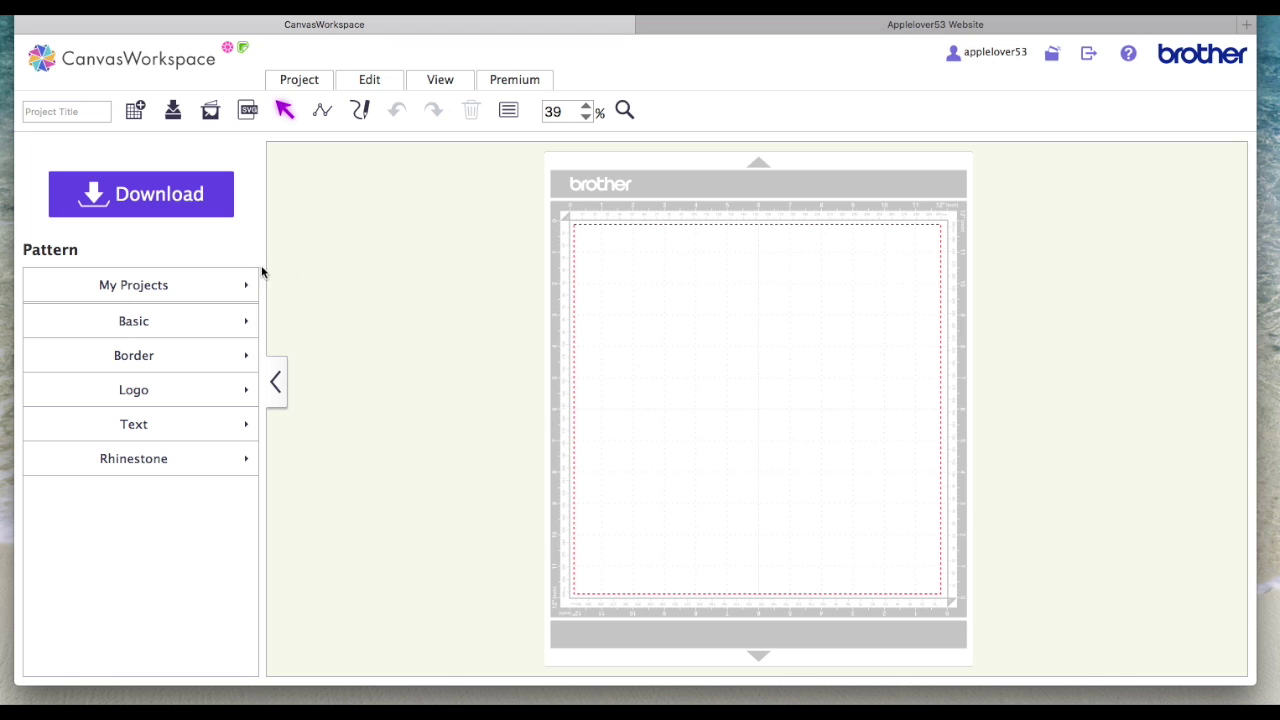
- Look into the My Projects patterns, then examine the range of shapes in the Basic pattern category
click(140, 285)
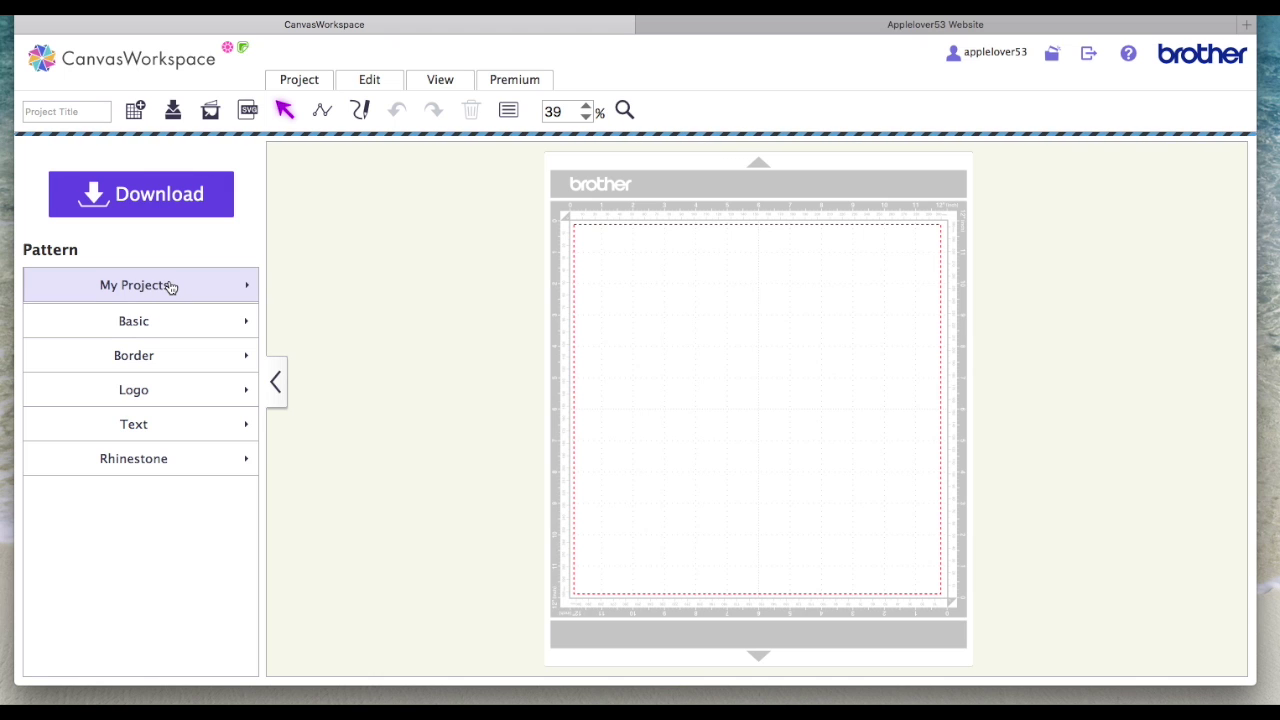
click(236, 254)
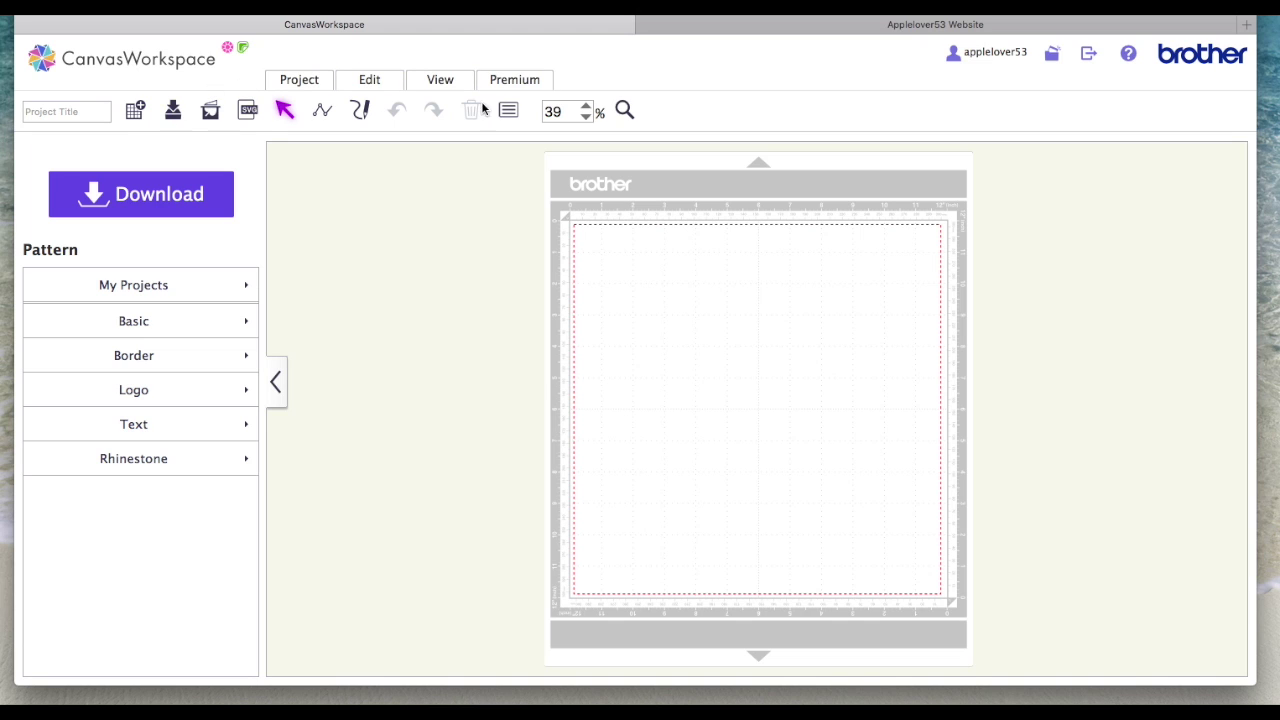
click(150, 328)
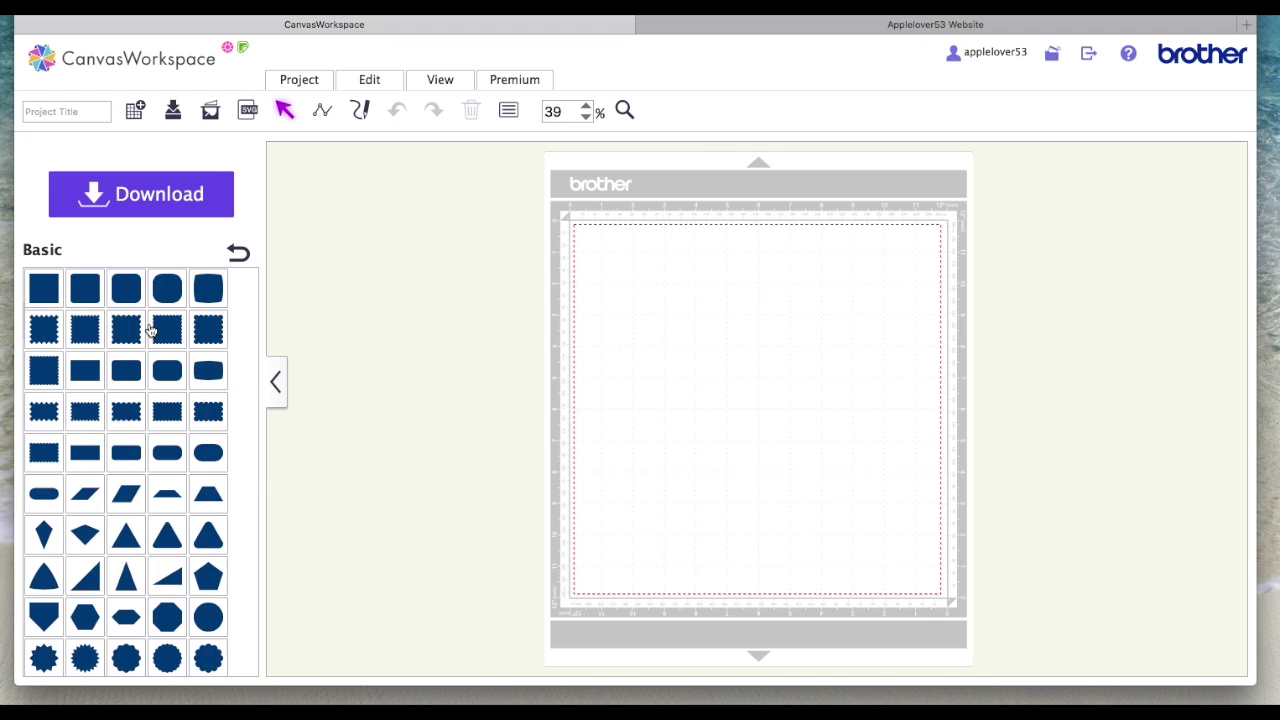
scroll(196, 298, down, 10)
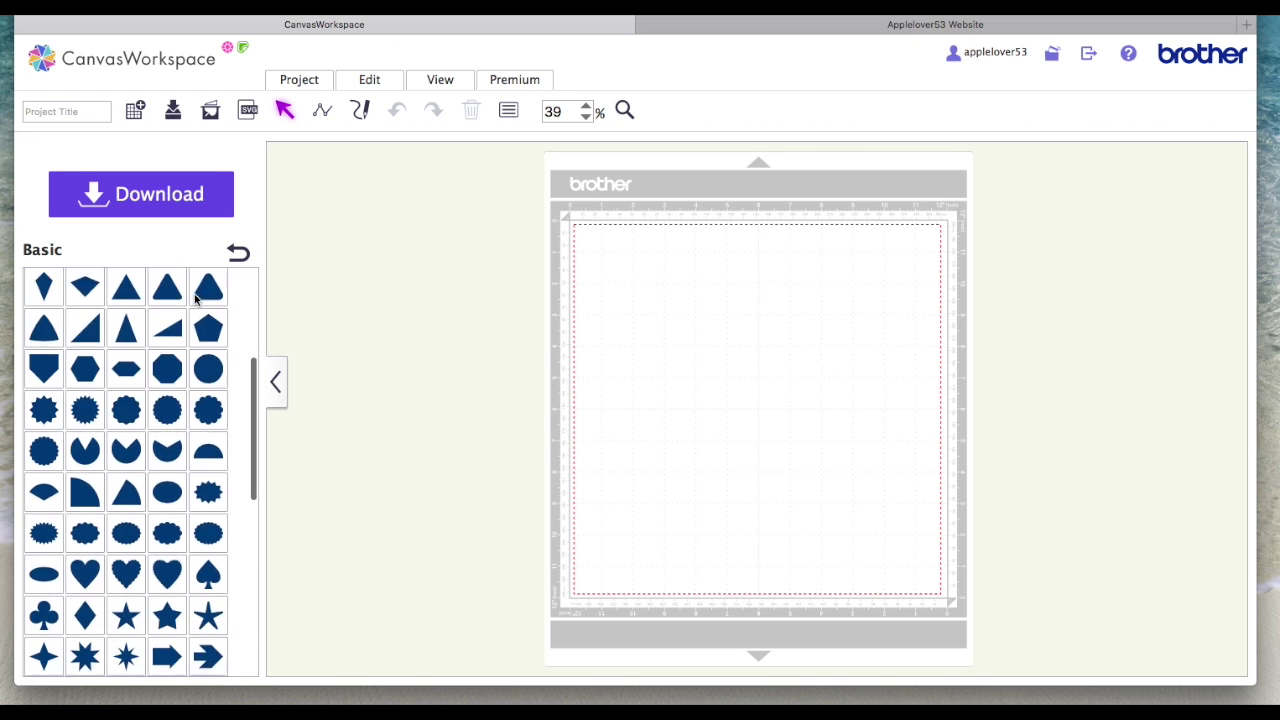
scroll(196, 298, up, 8)
scroll(196, 298, up, 3)
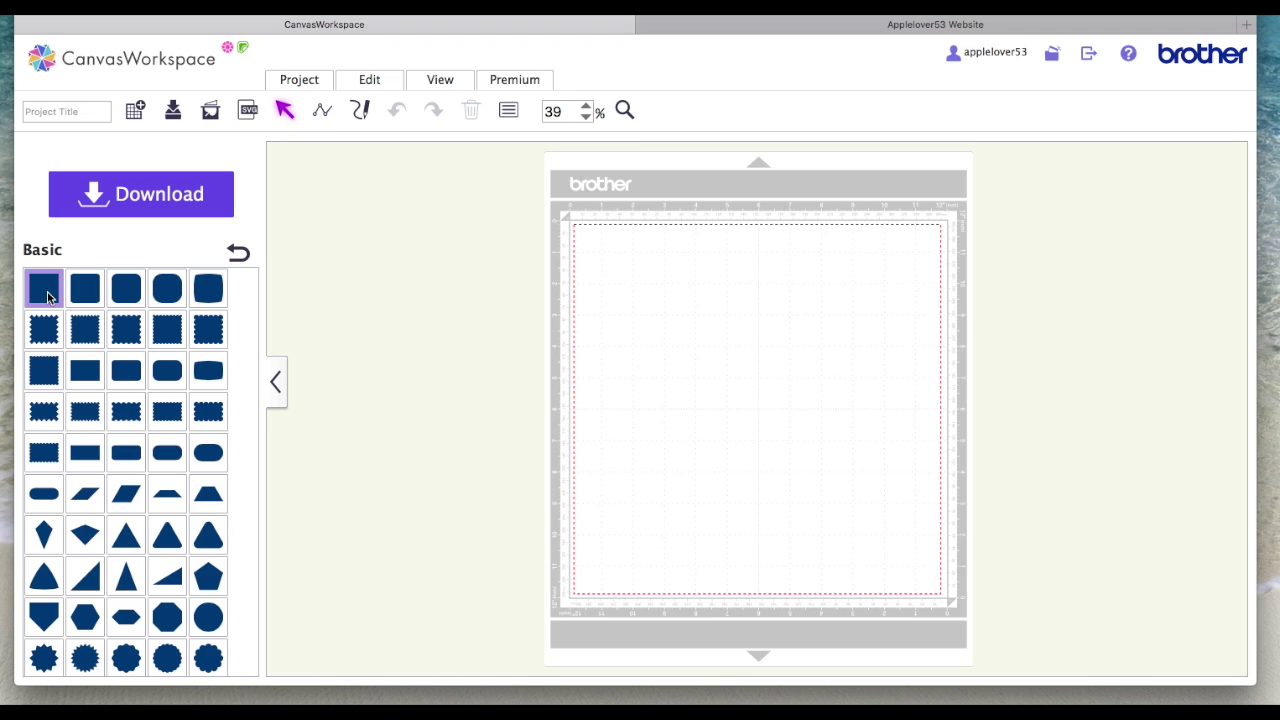
scroll(47, 296, down, 15)
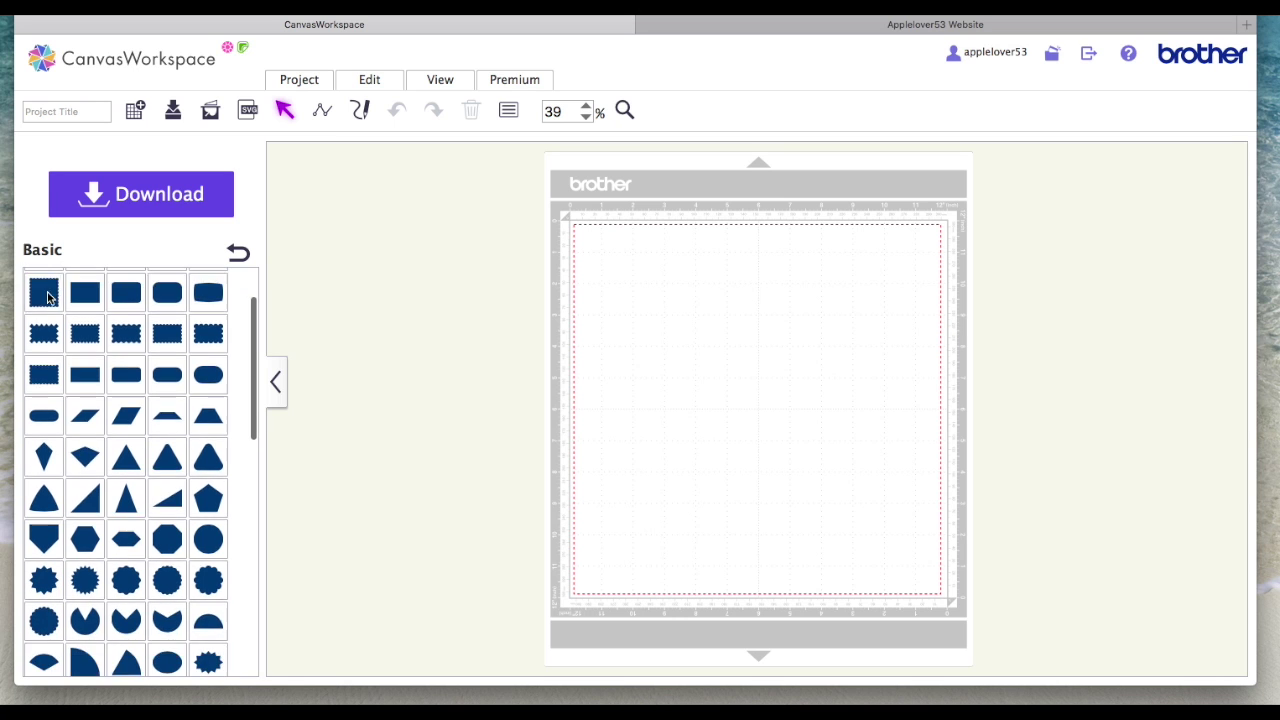
scroll(47, 296, up, 15)
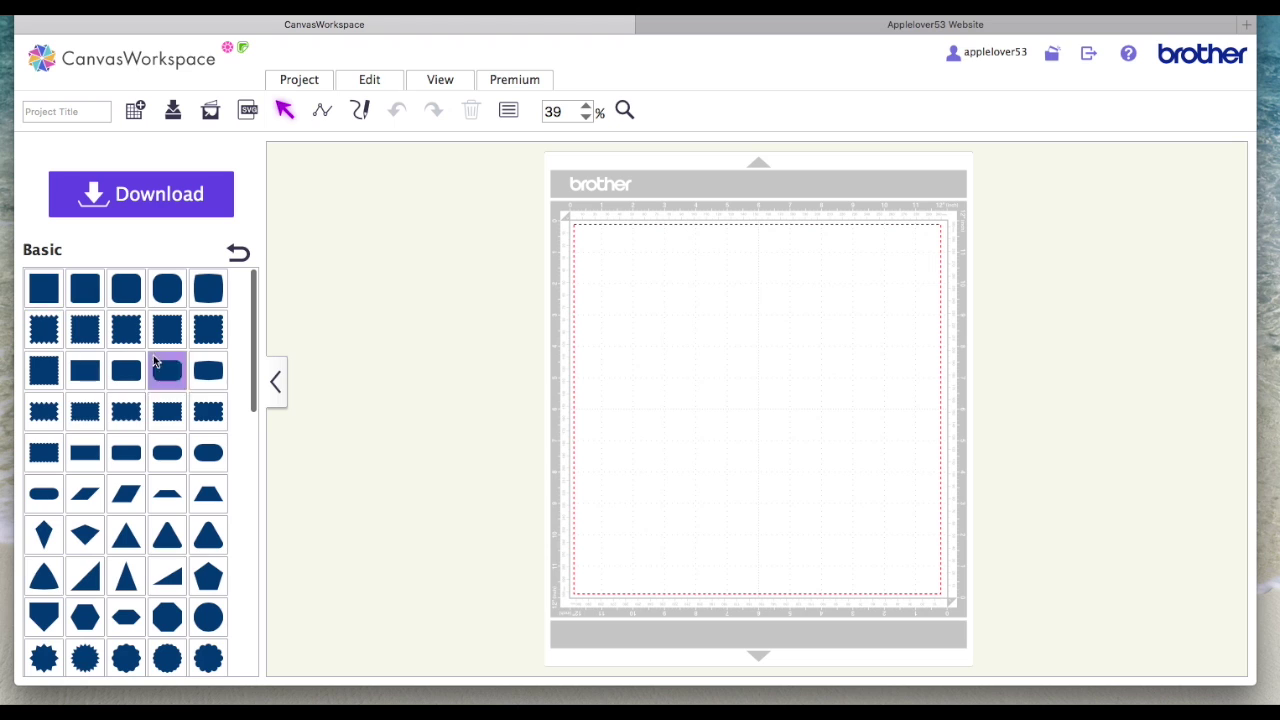
- Place a zigzag-edged square in the upper part of the mat and a fully rounded rectangle below it
click(47, 335)
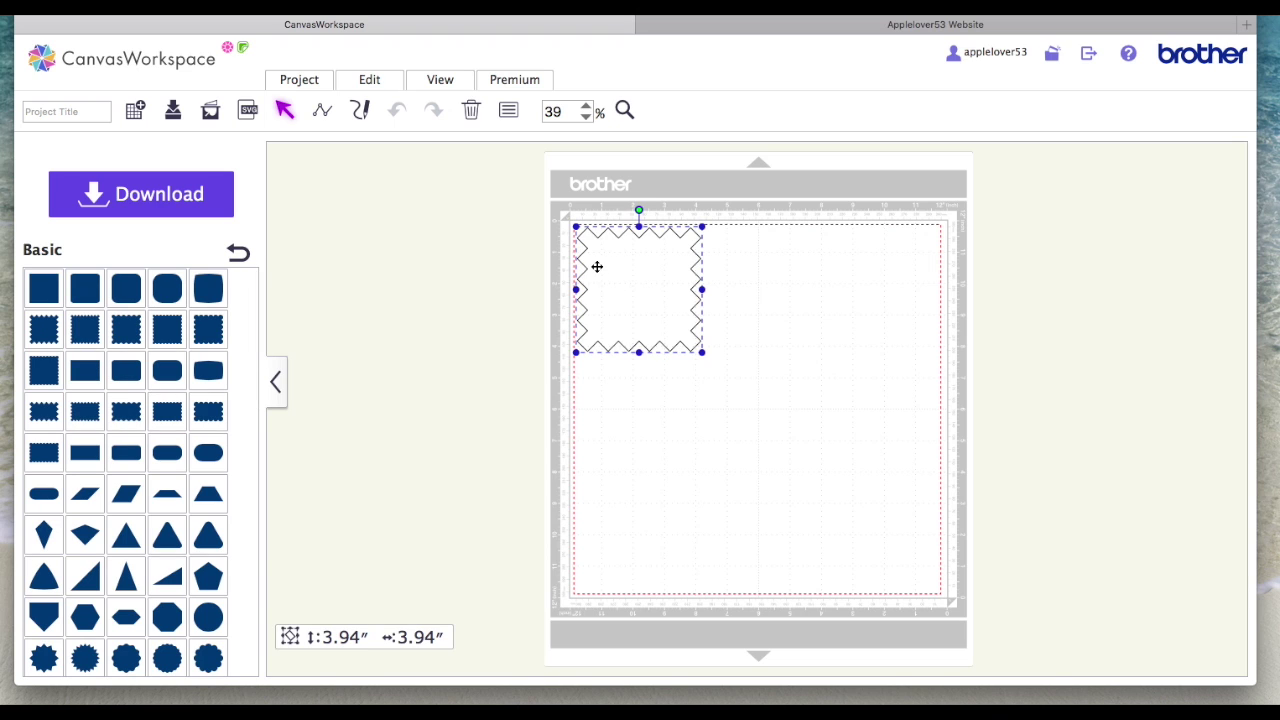
drag(594, 266, 669, 287)
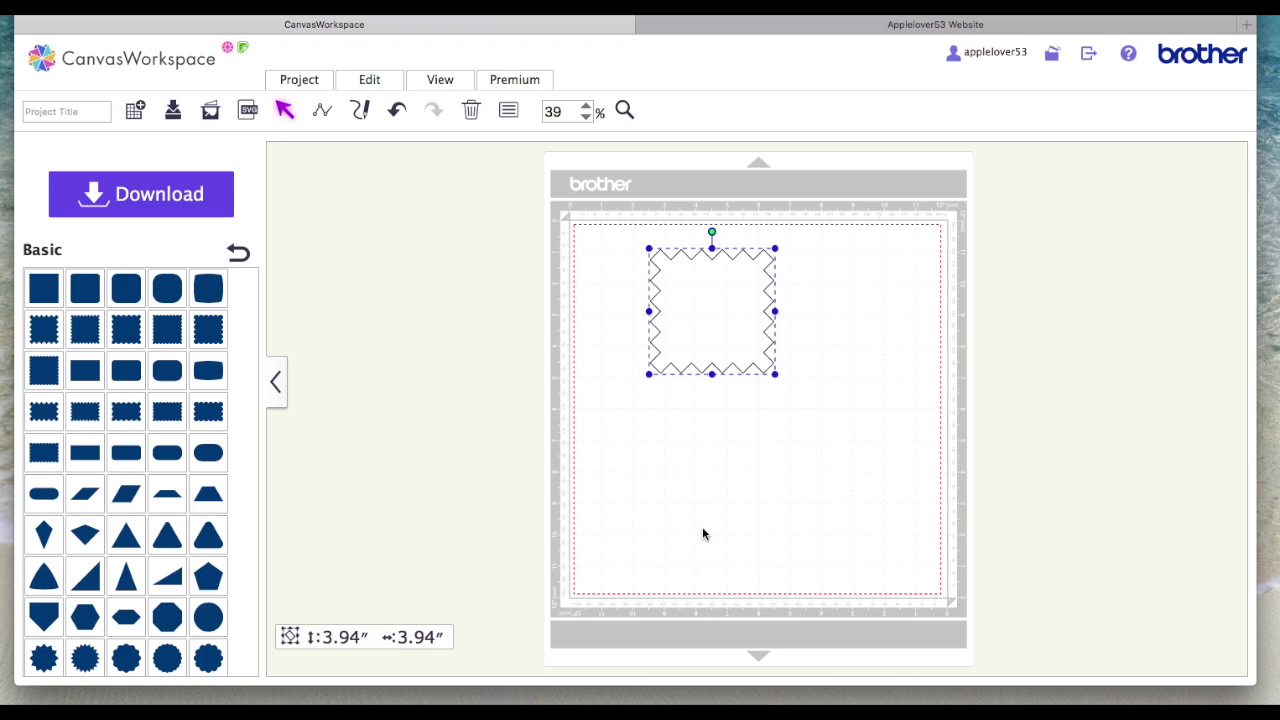
drag(208, 455, 685, 455)
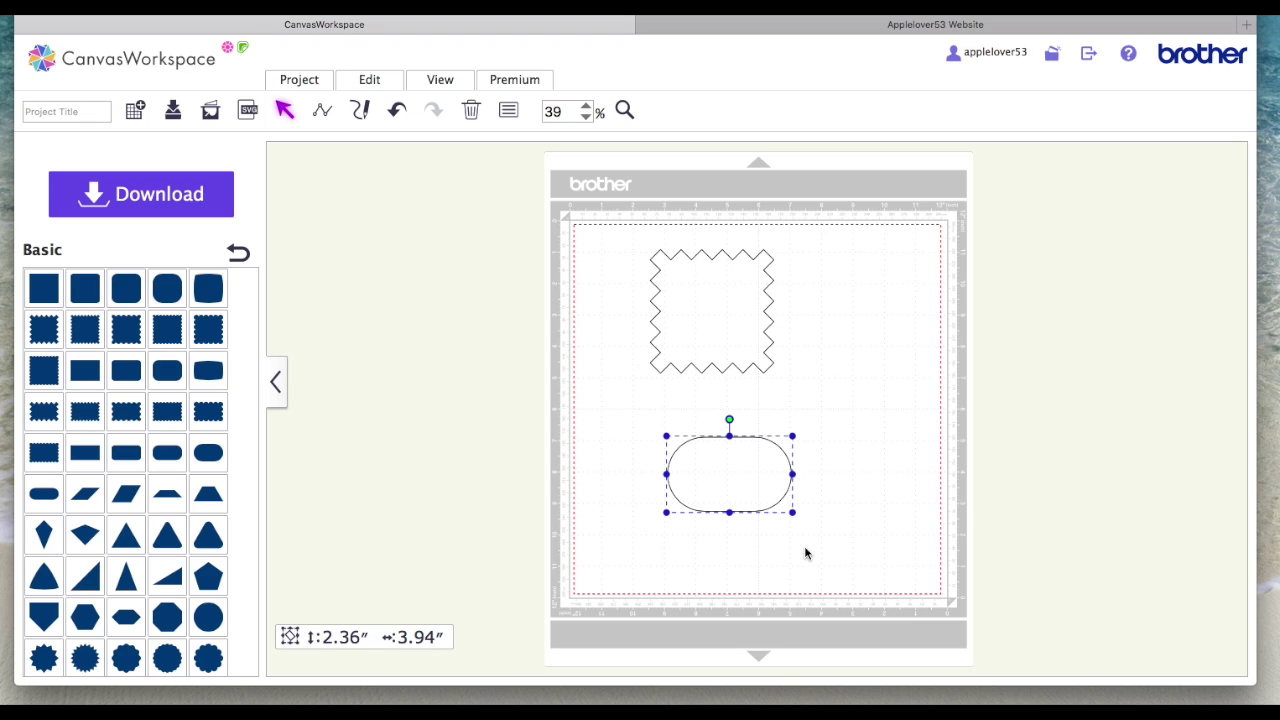
- Select the zigzag square and the rounded rectangle together and delete them from the mat
drag(833, 541, 596, 238)
key(Delete)
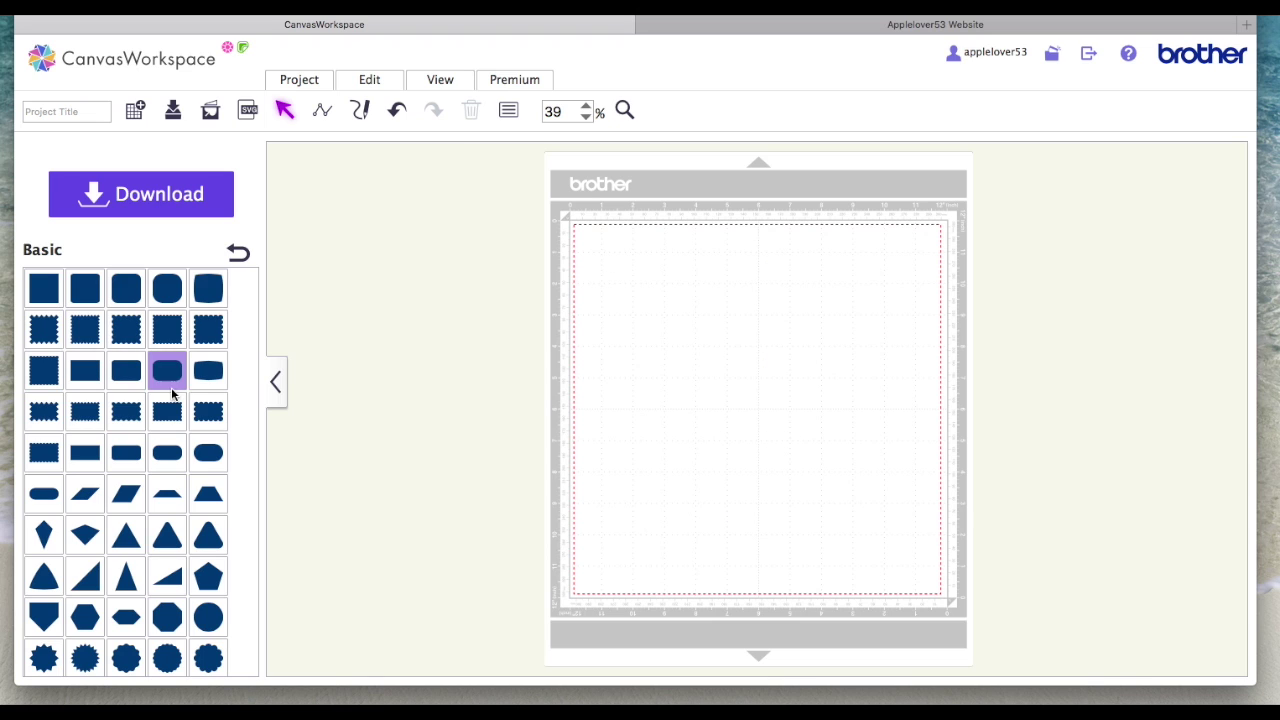
- Add the bow ribbon border to the upper part of the mat and the scalloped lace border below it
click(240, 258)
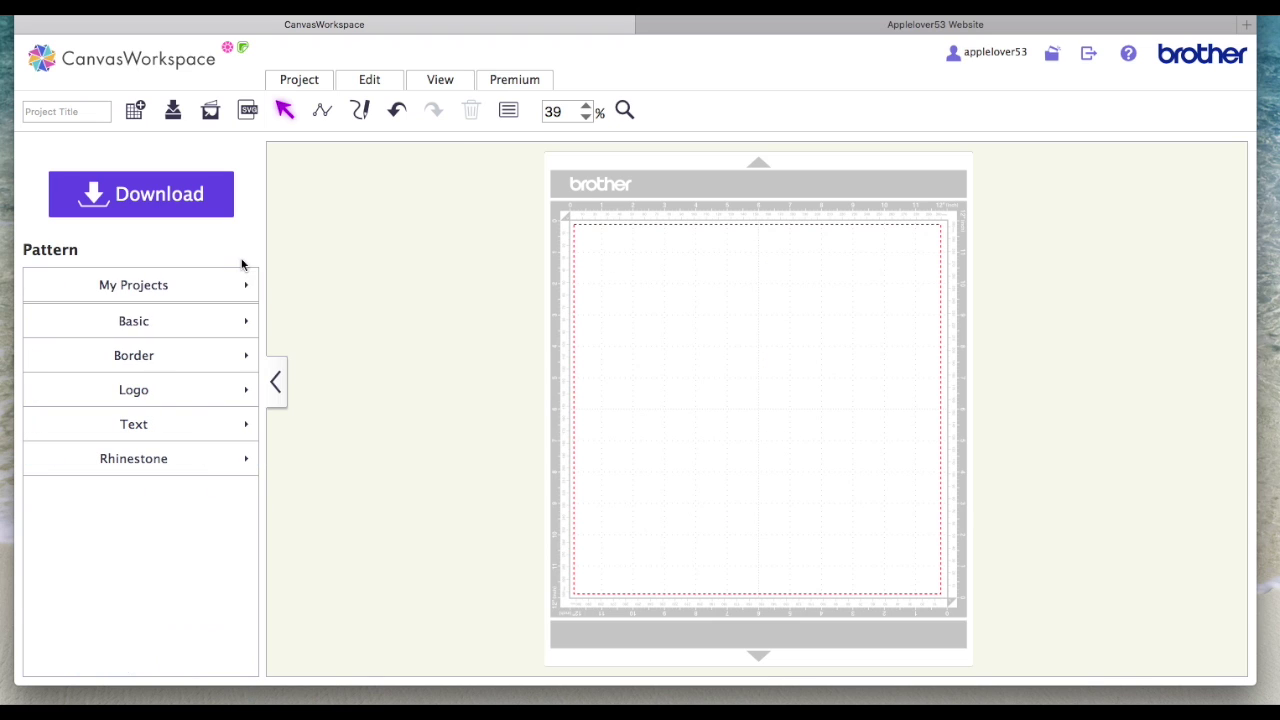
click(130, 357)
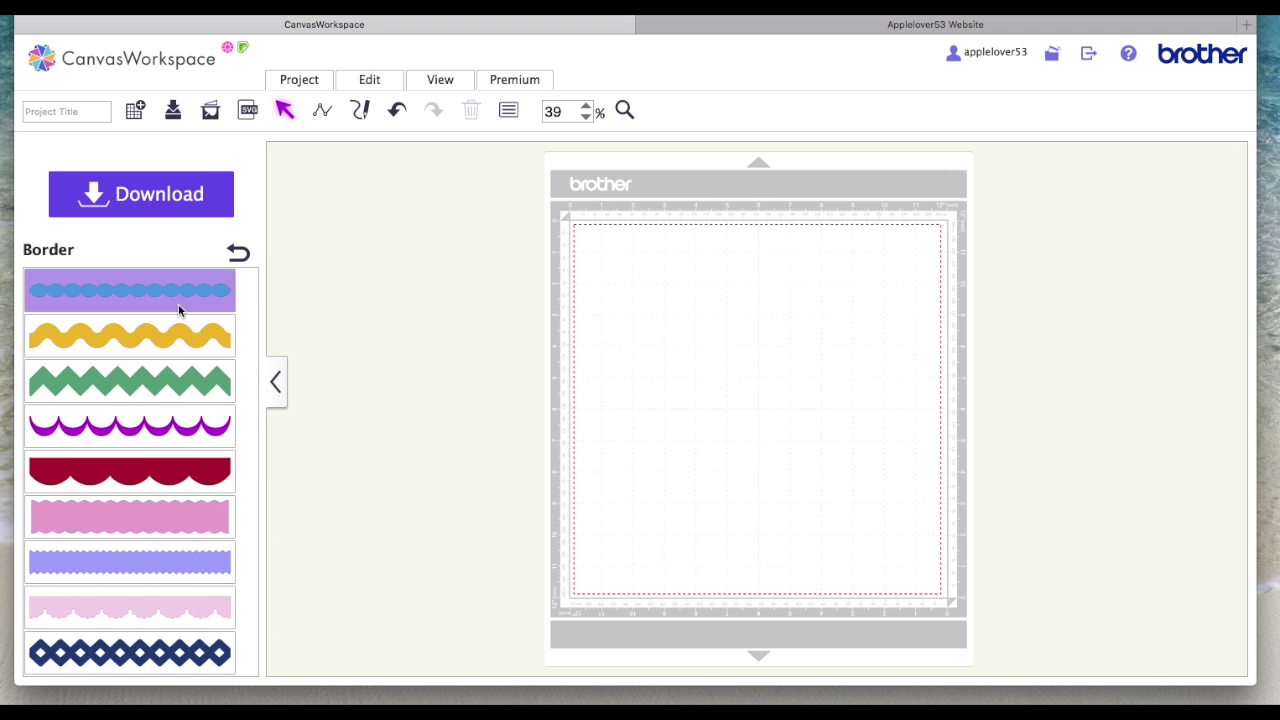
scroll(179, 311, down, 15)
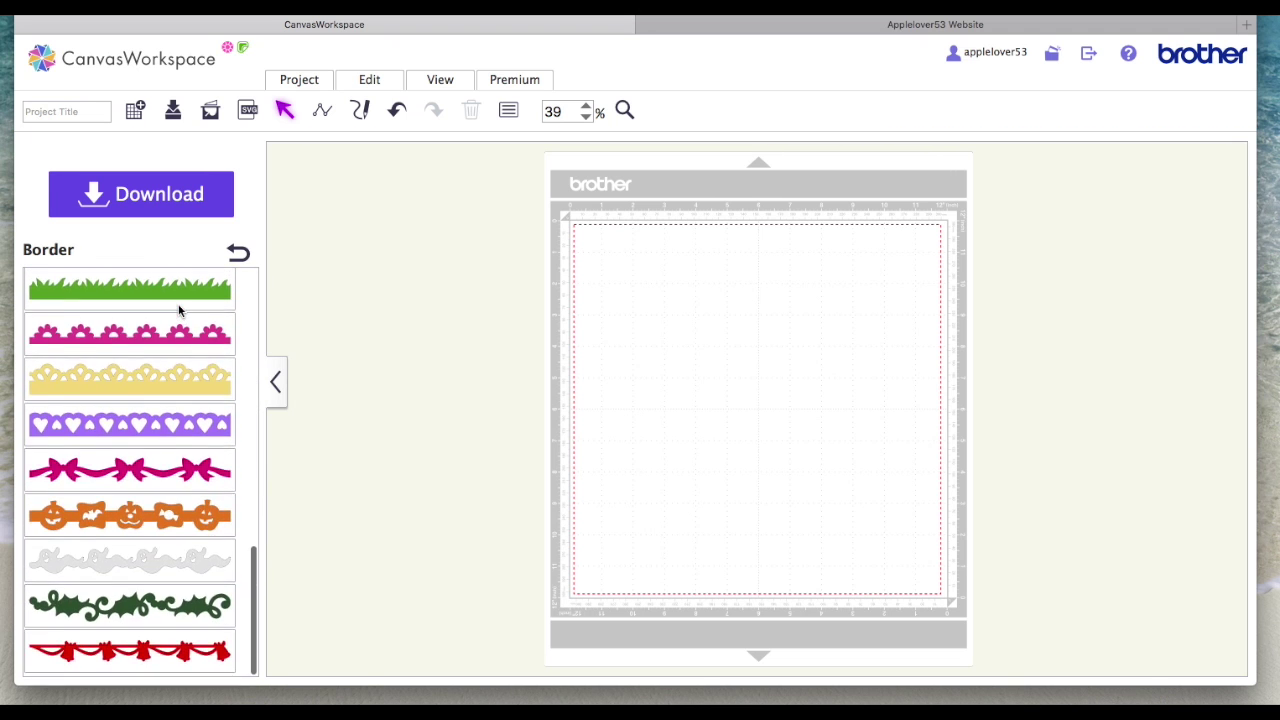
click(145, 472)
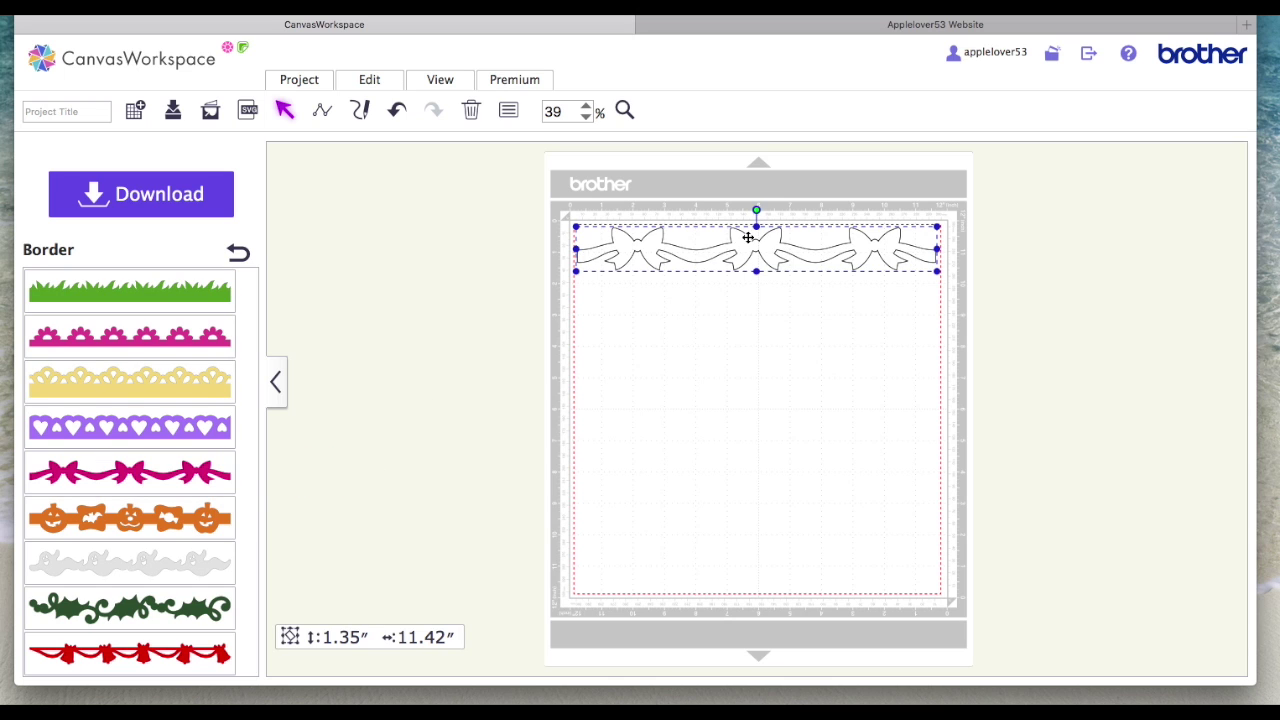
drag(750, 240, 754, 311)
click(123, 376)
drag(123, 376, 717, 421)
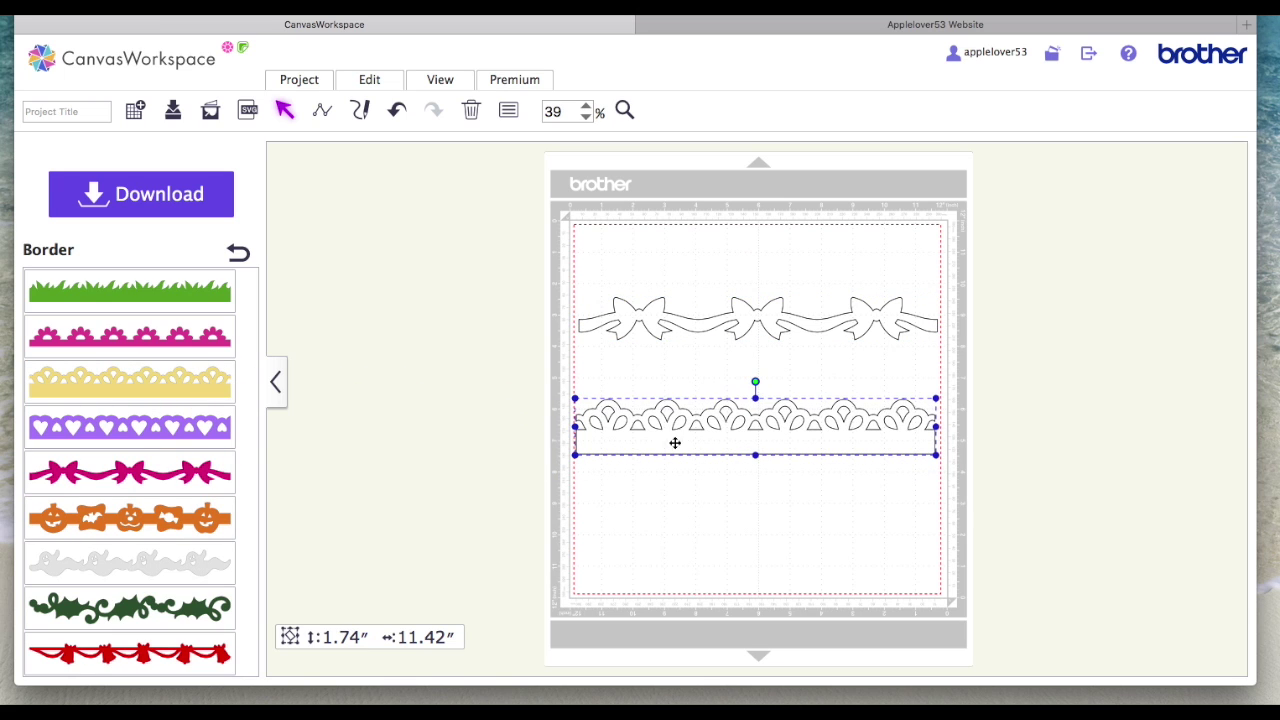
- Return to the pattern categories and delete the bow ribbon and scalloped lace borders from the mat
click(239, 251)
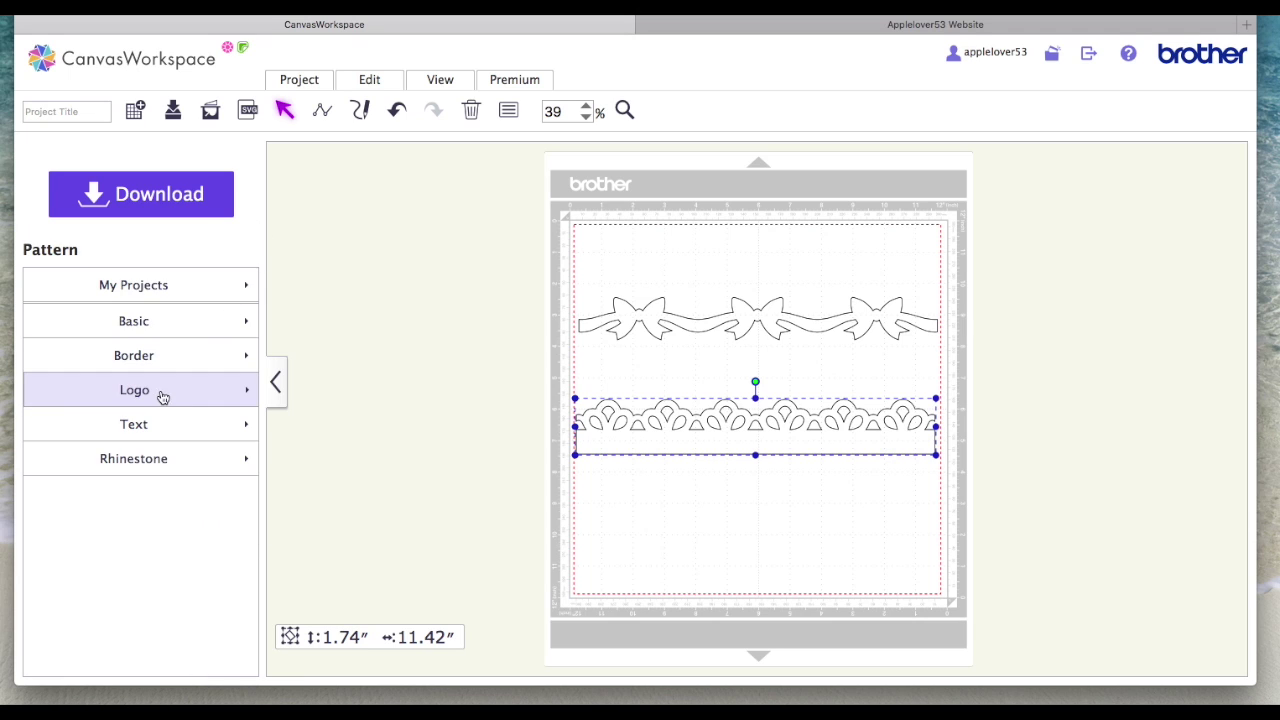
click(733, 327)
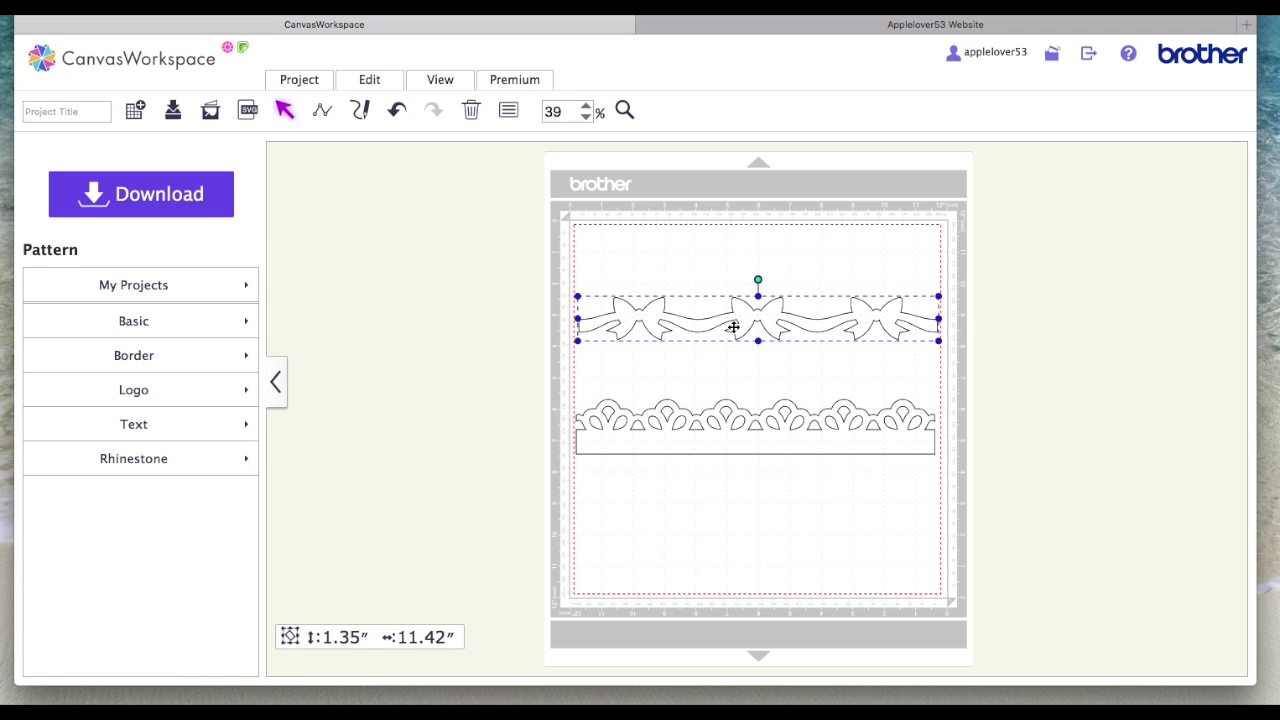
key(Delete)
click(750, 421)
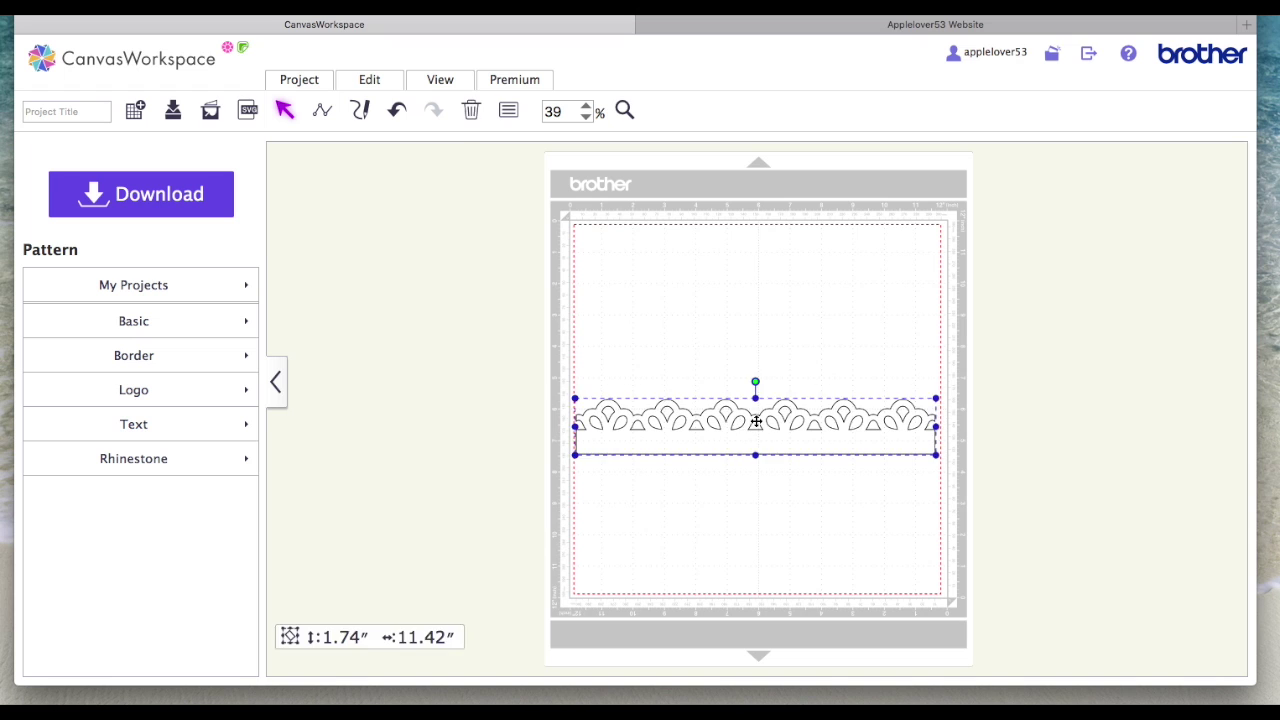
key(Delete)
- Insert the "Adore" logo pattern and position it near the upper middle of the mat
click(133, 396)
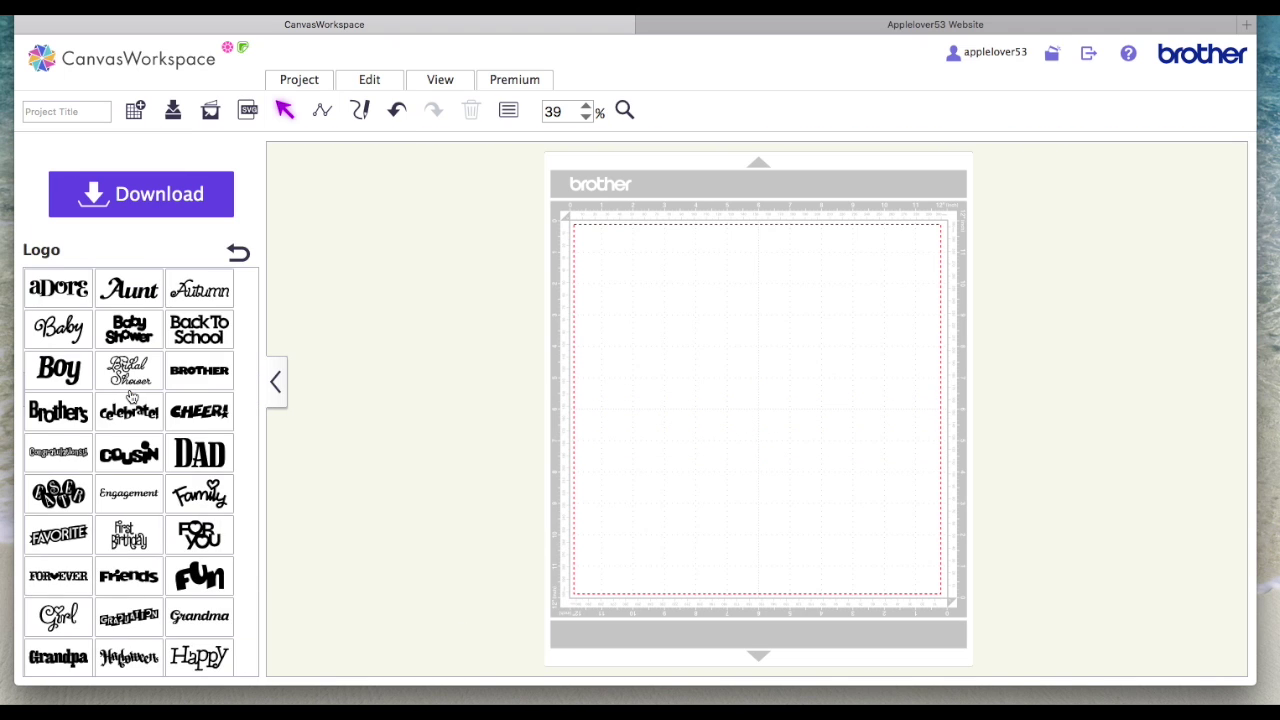
click(58, 289)
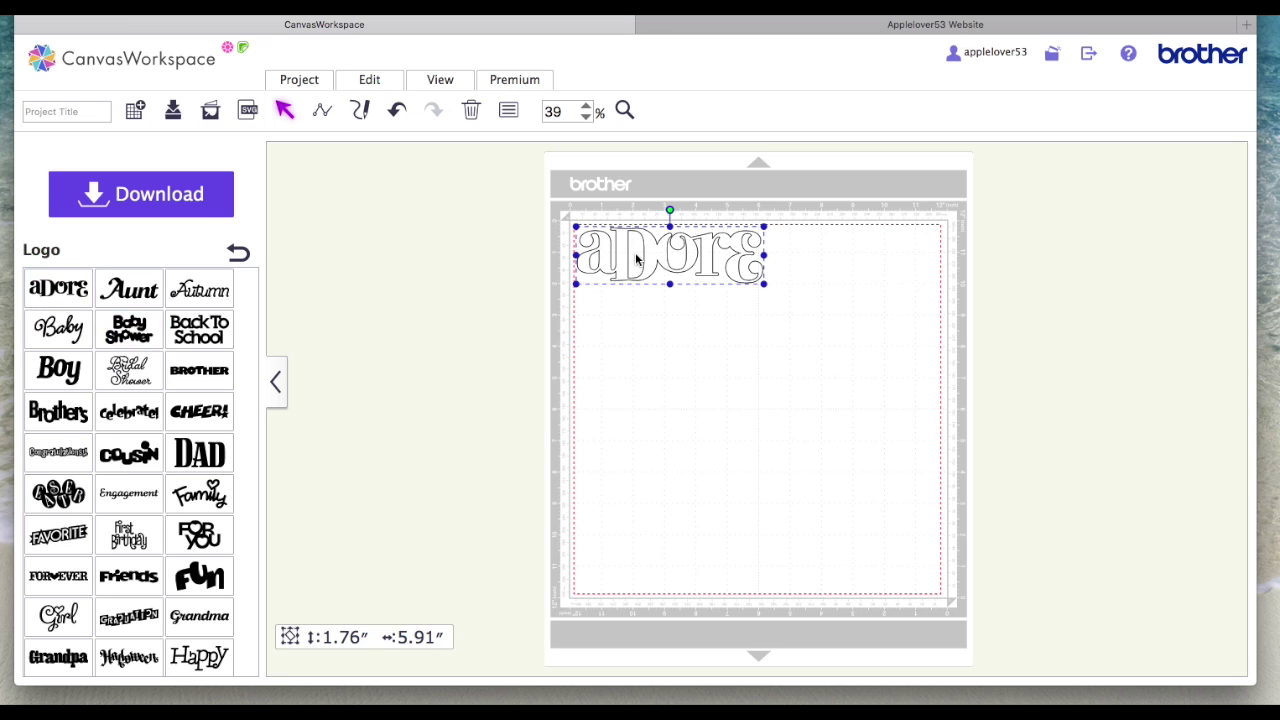
drag(688, 248, 742, 282)
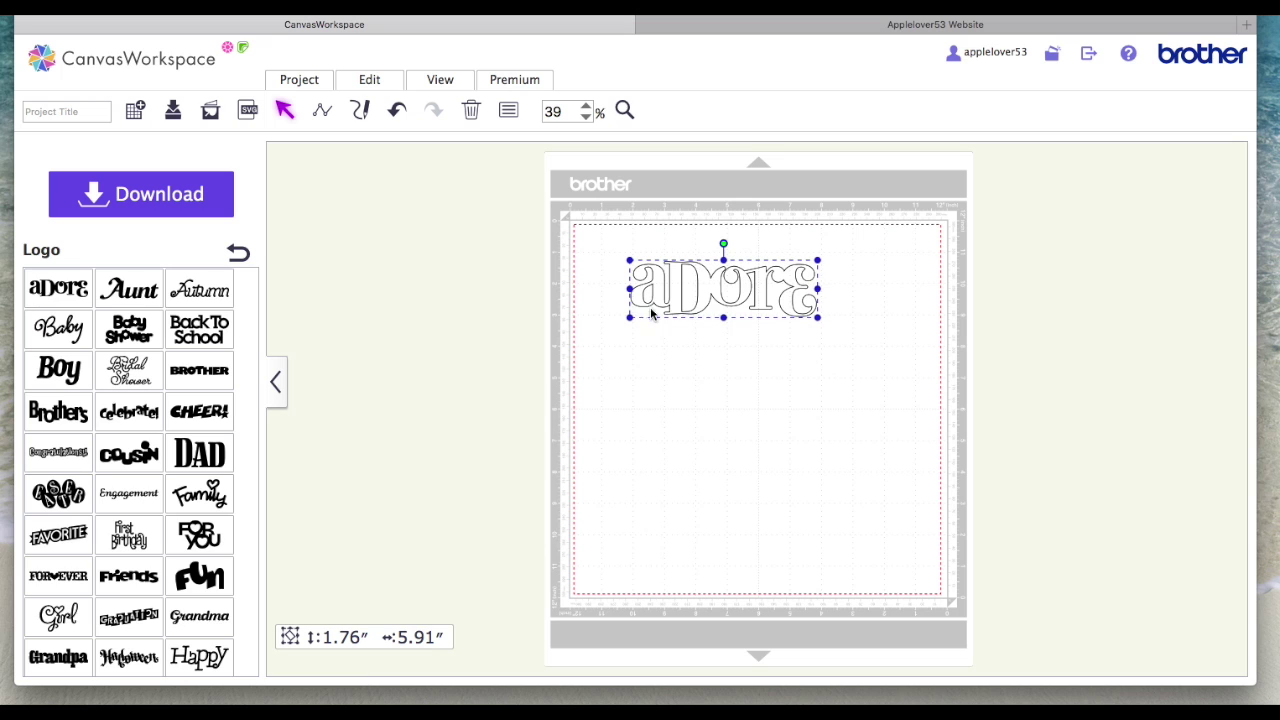
- Examine the "Adore" logo's joined letter outlines up close and move the logo slightly up the mat
click(624, 110)
drag(617, 240, 833, 341)
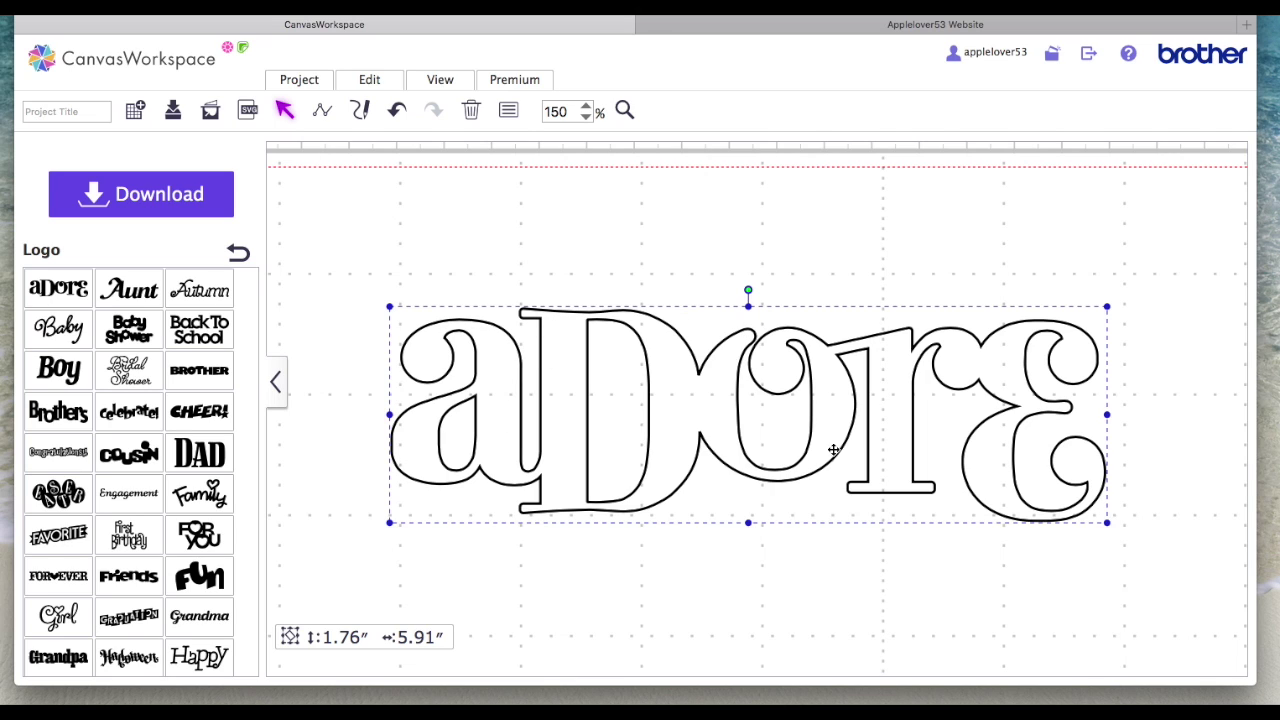
drag(1002, 418, 986, 356)
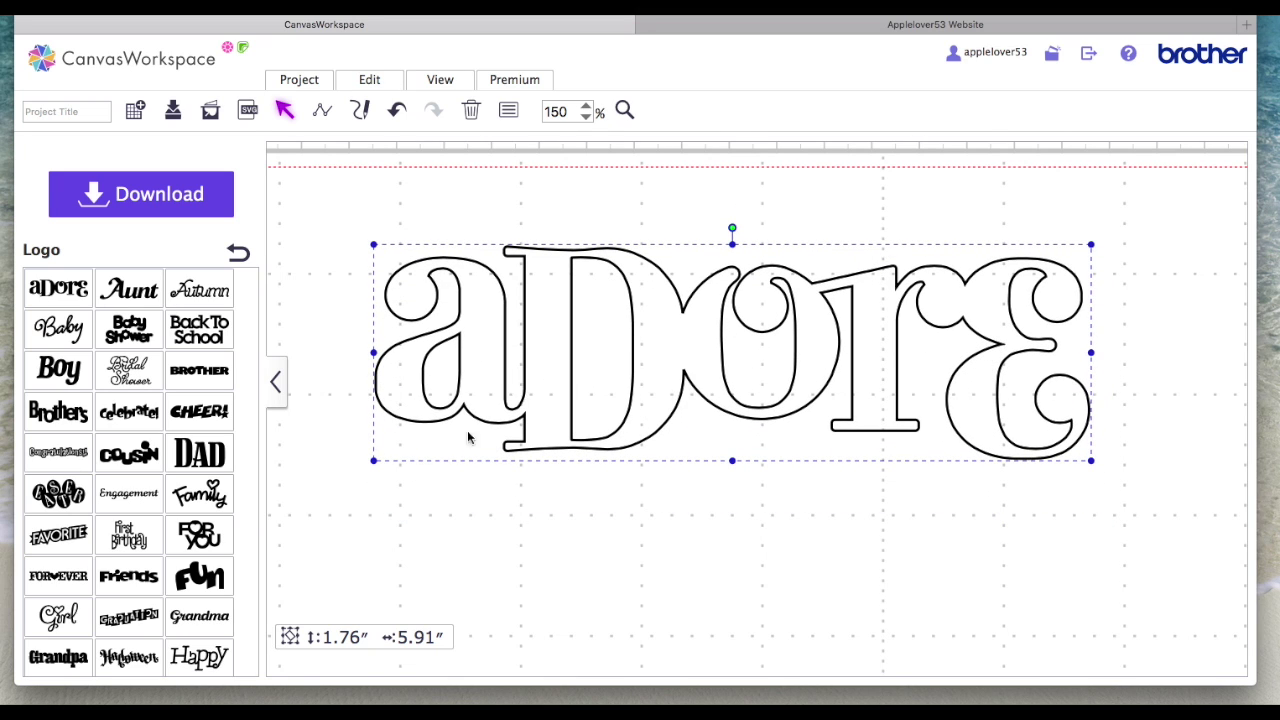
- Insert the "Dad" logo pattern and position it on the mat just below the "Adore" logo
click(200, 455)
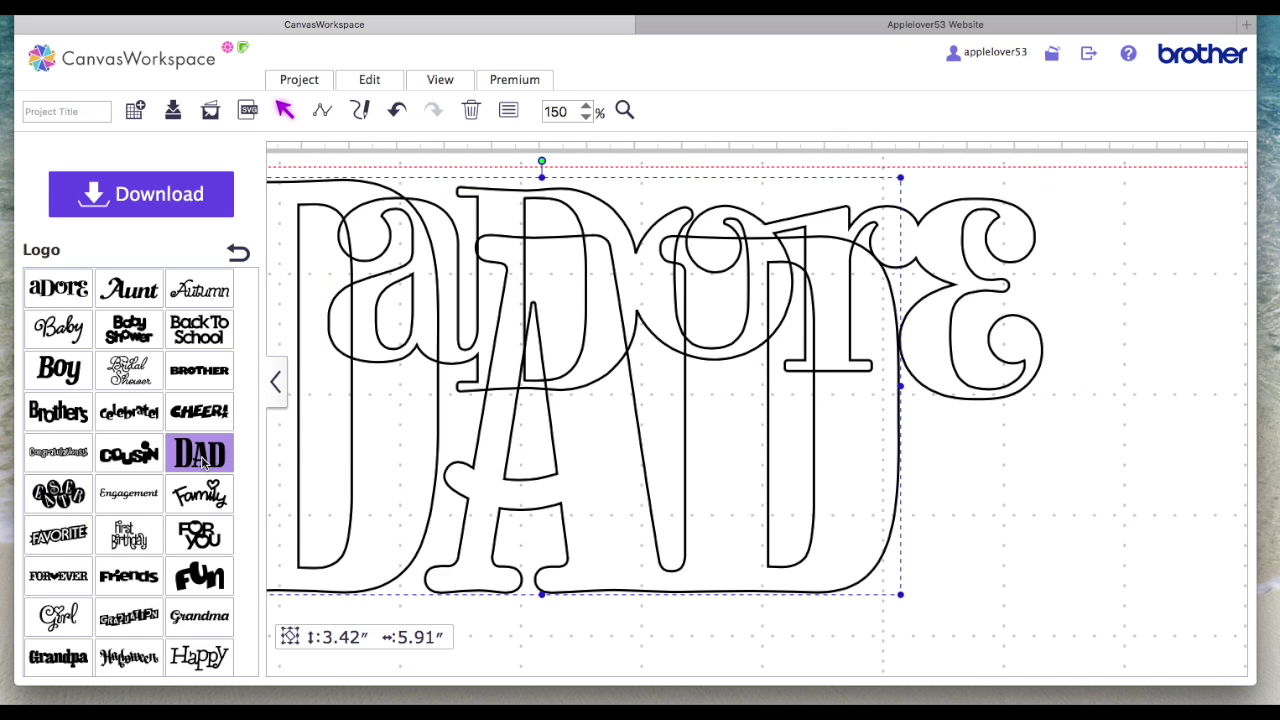
drag(615, 410, 754, 609)
scroll(846, 514, down, 5)
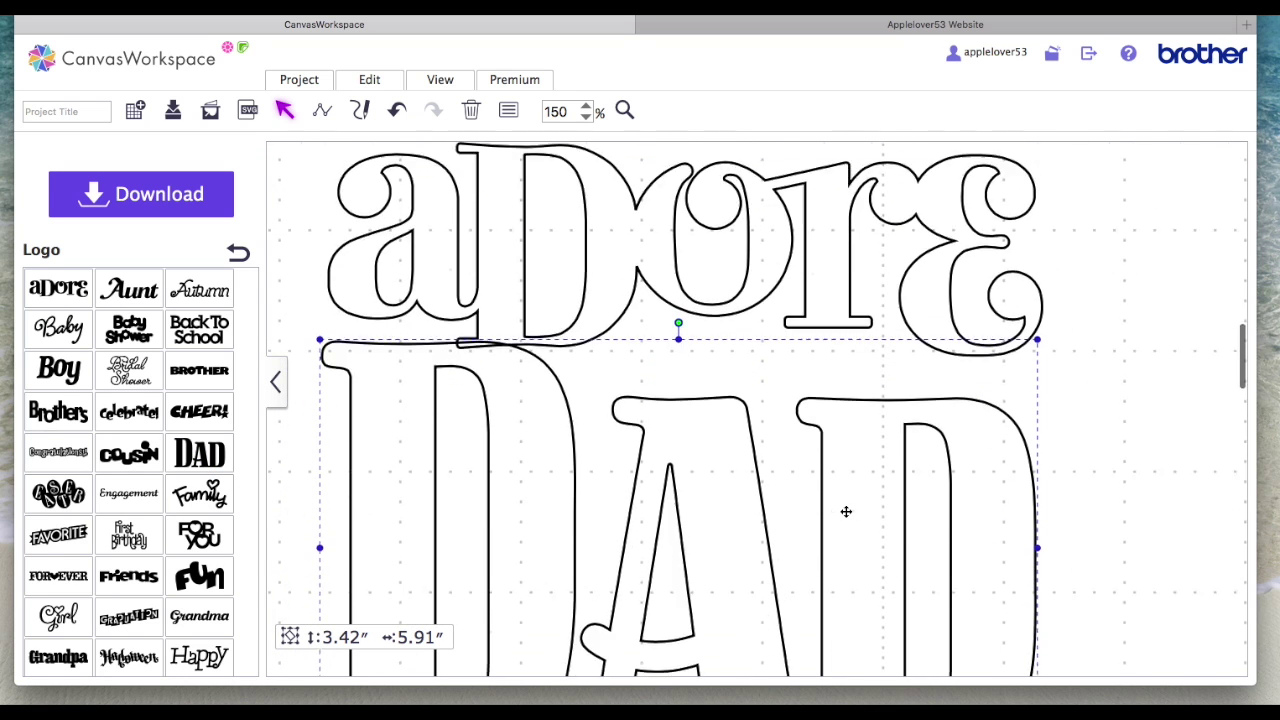
click(1087, 413)
drag(846, 451, 852, 496)
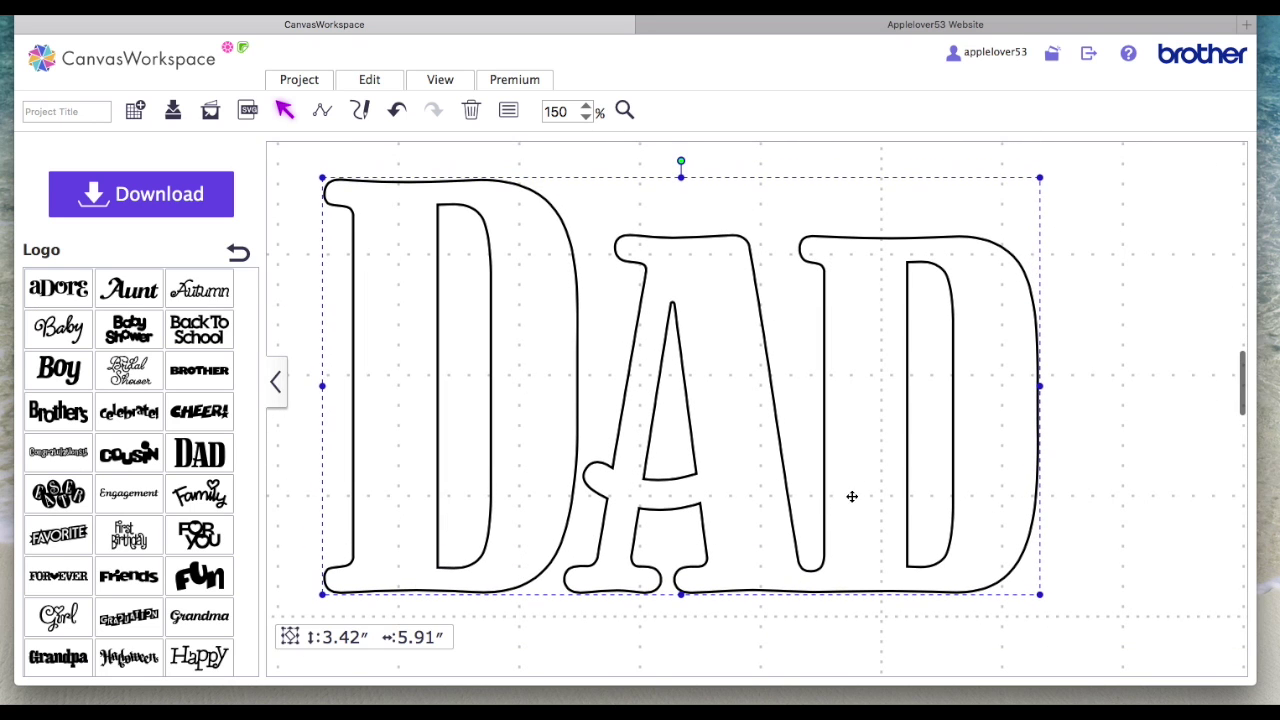
click(667, 645)
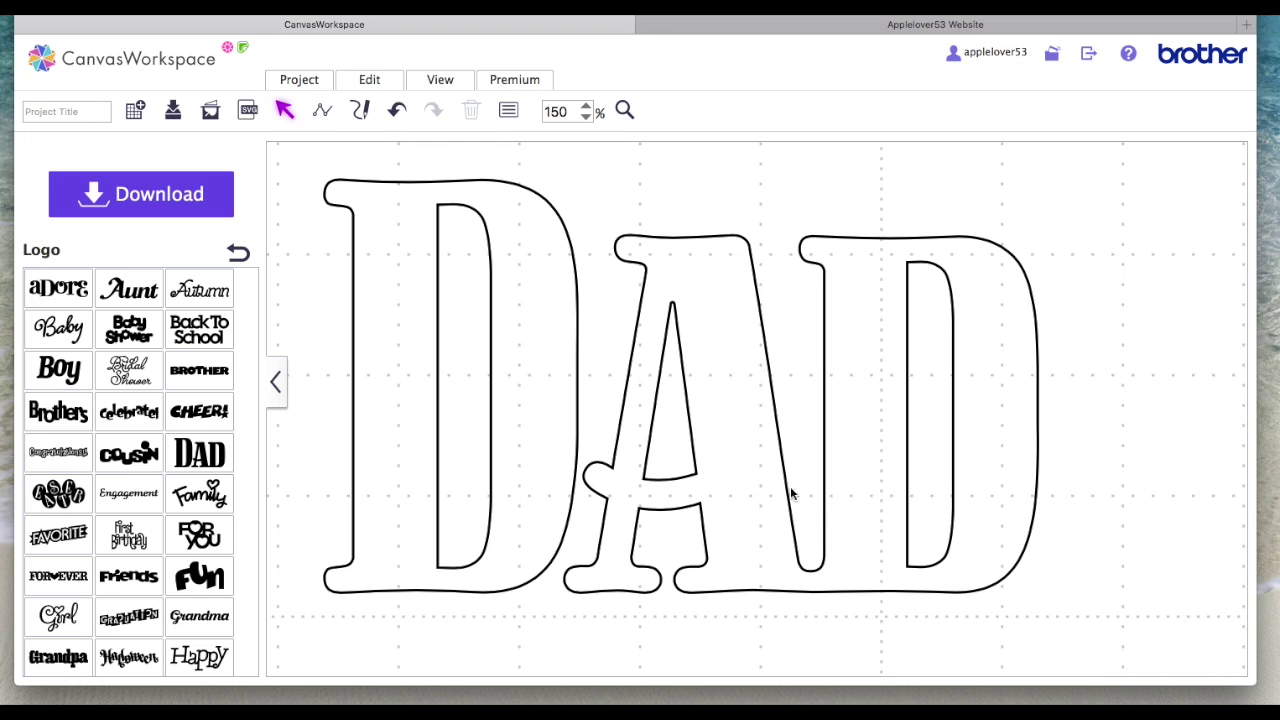
click(510, 283)
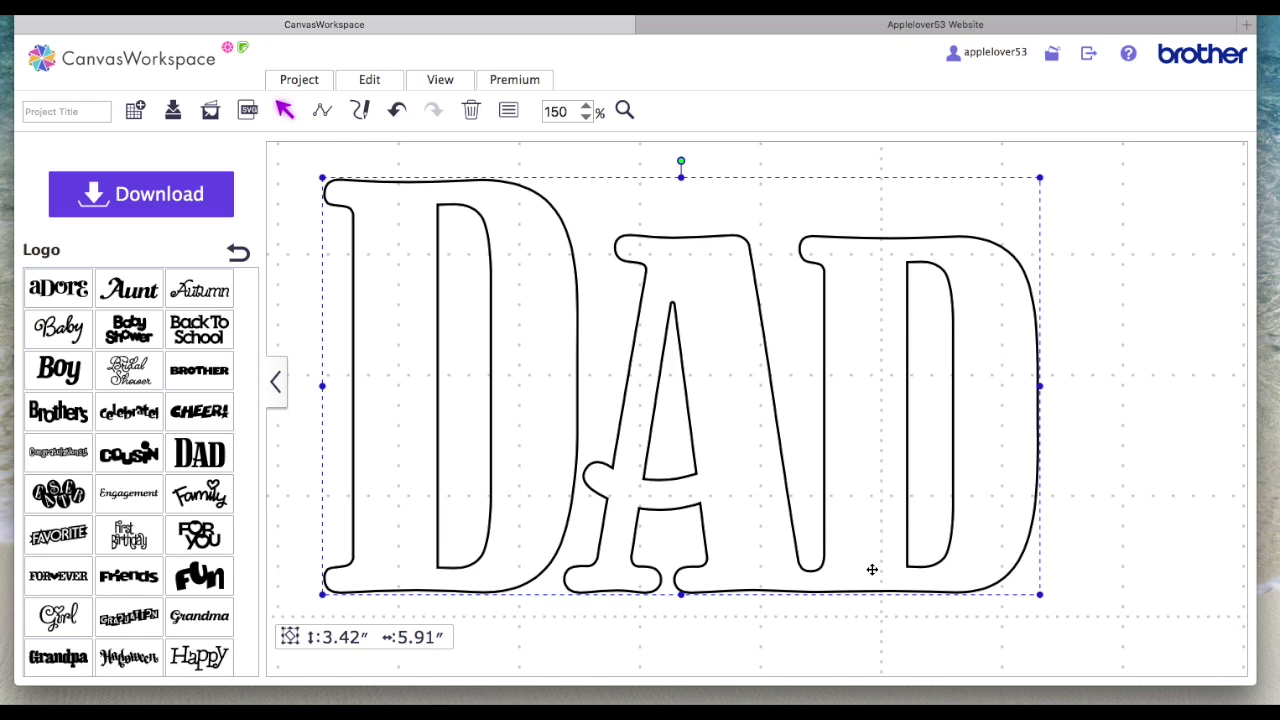
- Find the "You & Me" pattern at the end of the logo collection and insert it on the mat
scroll(872, 569, down, 5)
scroll(183, 432, down, 10)
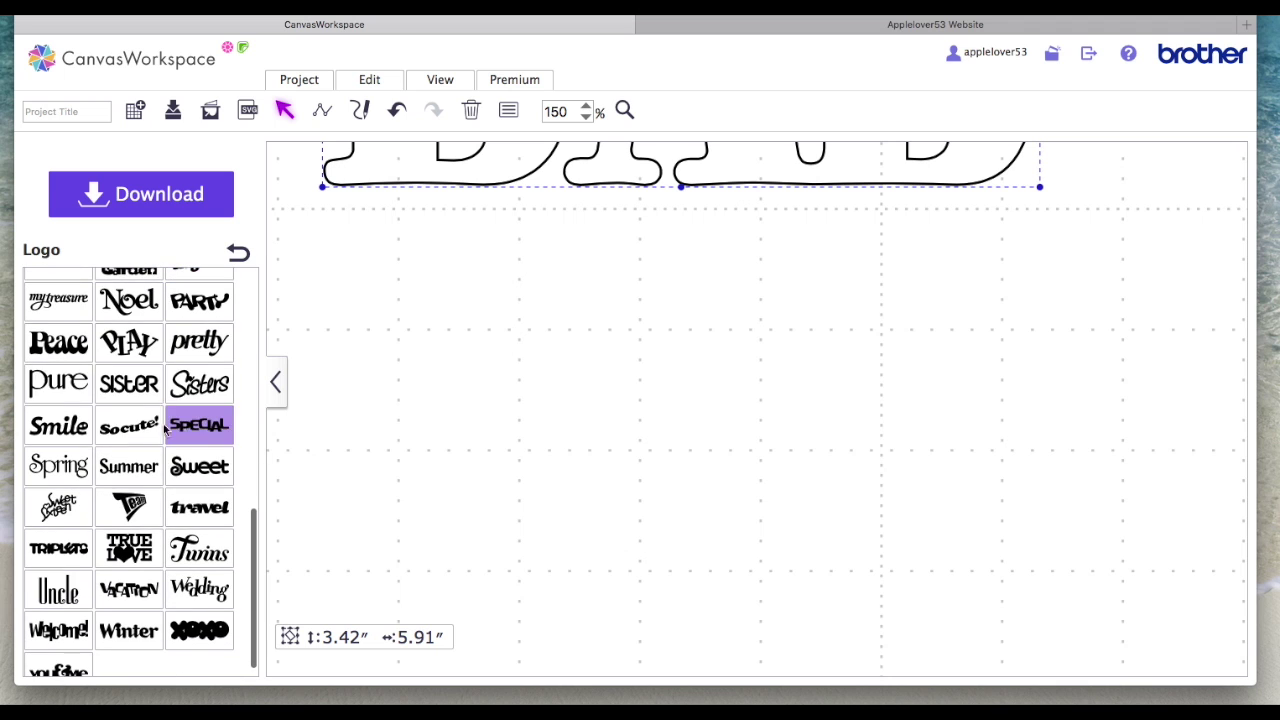
scroll(130, 425, down, 2)
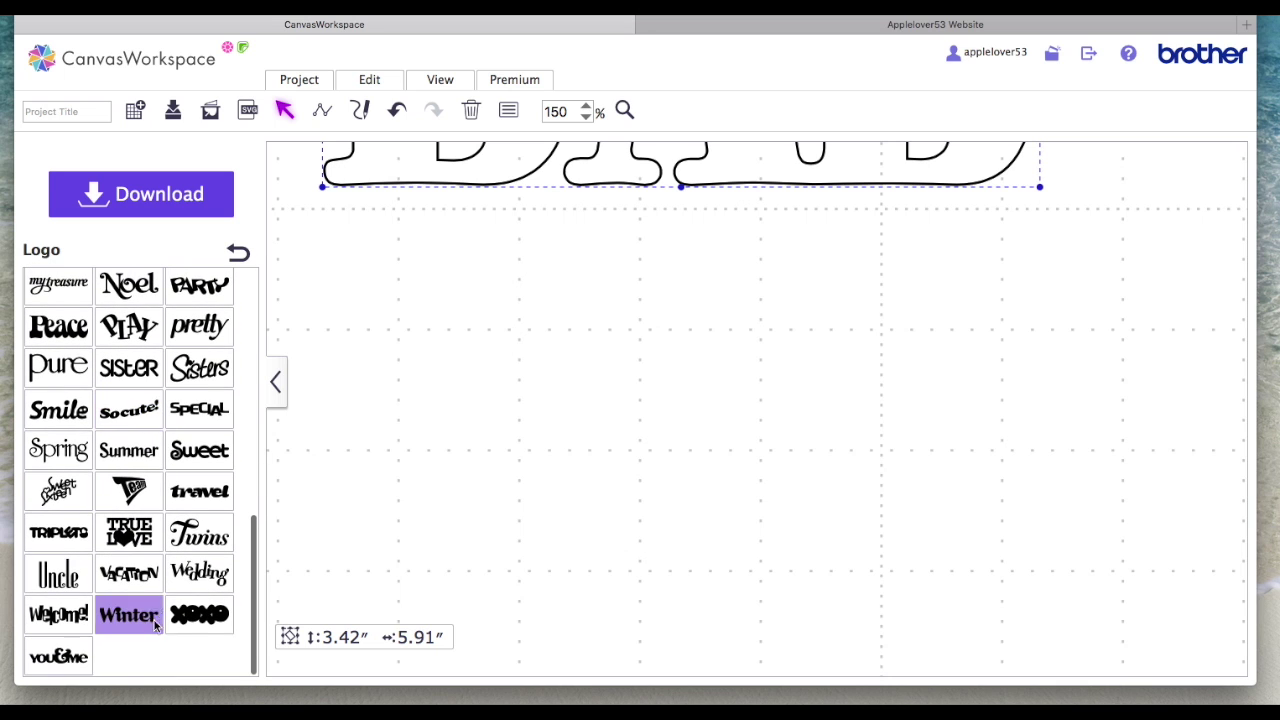
click(58, 656)
scroll(585, 238, up, 2)
scroll(585, 238, up, 6)
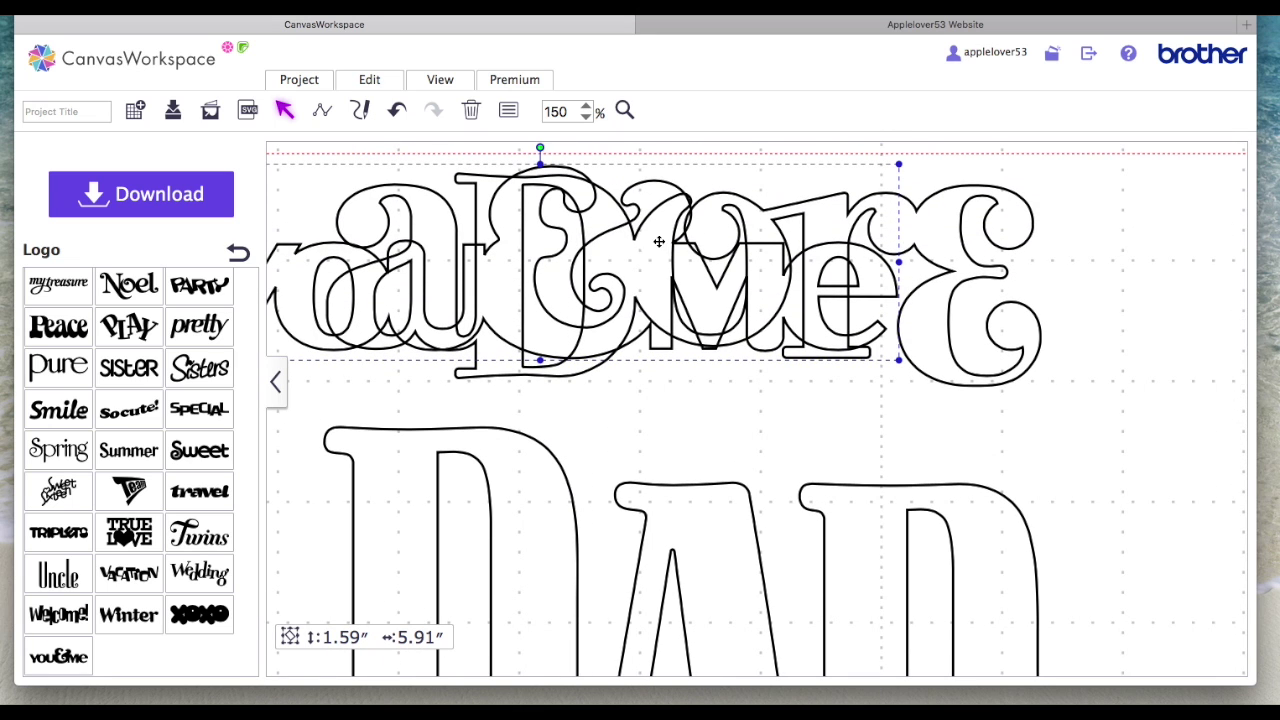
- Shift the "Adore" logo slightly and place the "You & Me" logo below "Dad" on the mat
click(830, 258)
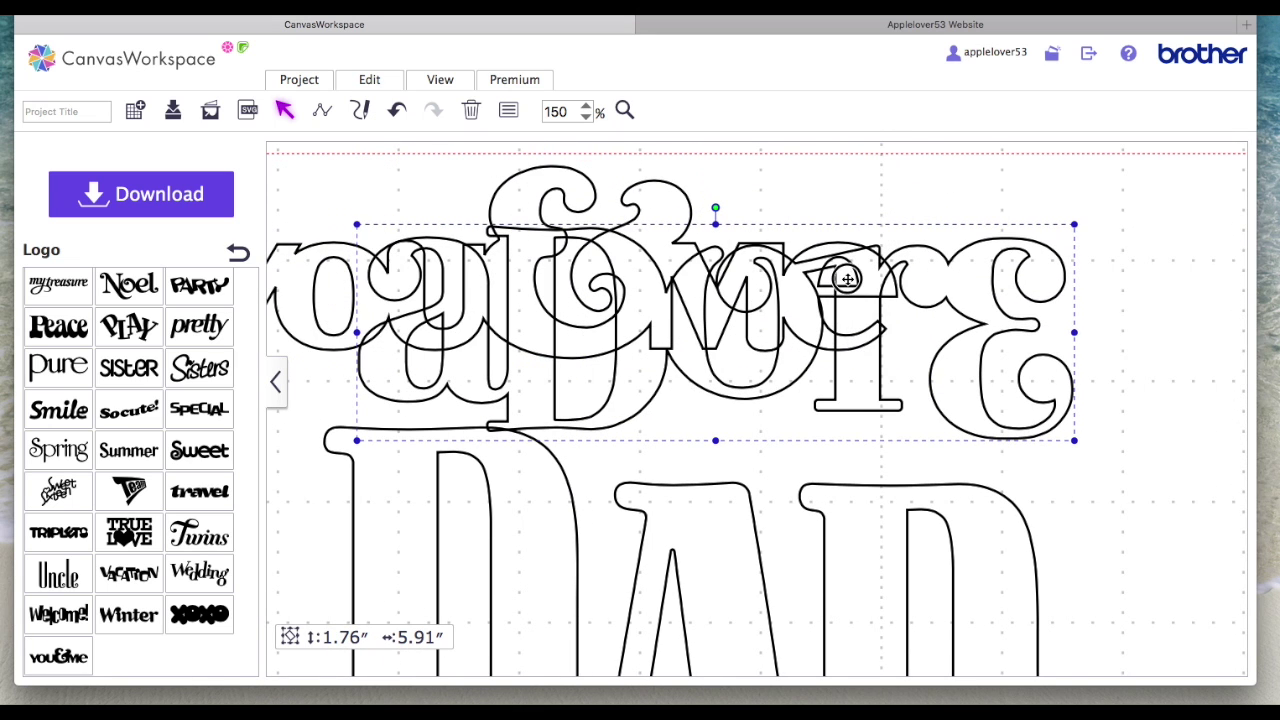
drag(668, 203, 843, 677)
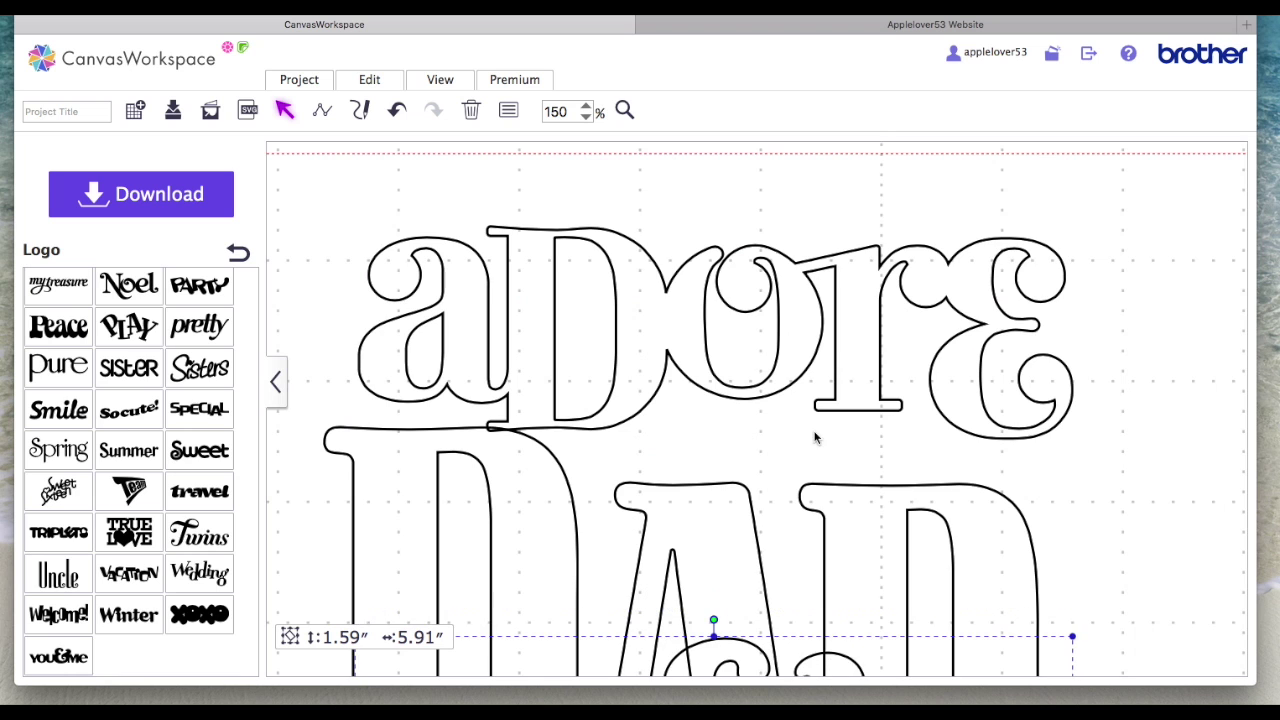
scroll(817, 434, down, 6)
drag(861, 151, 837, 446)
click(648, 551)
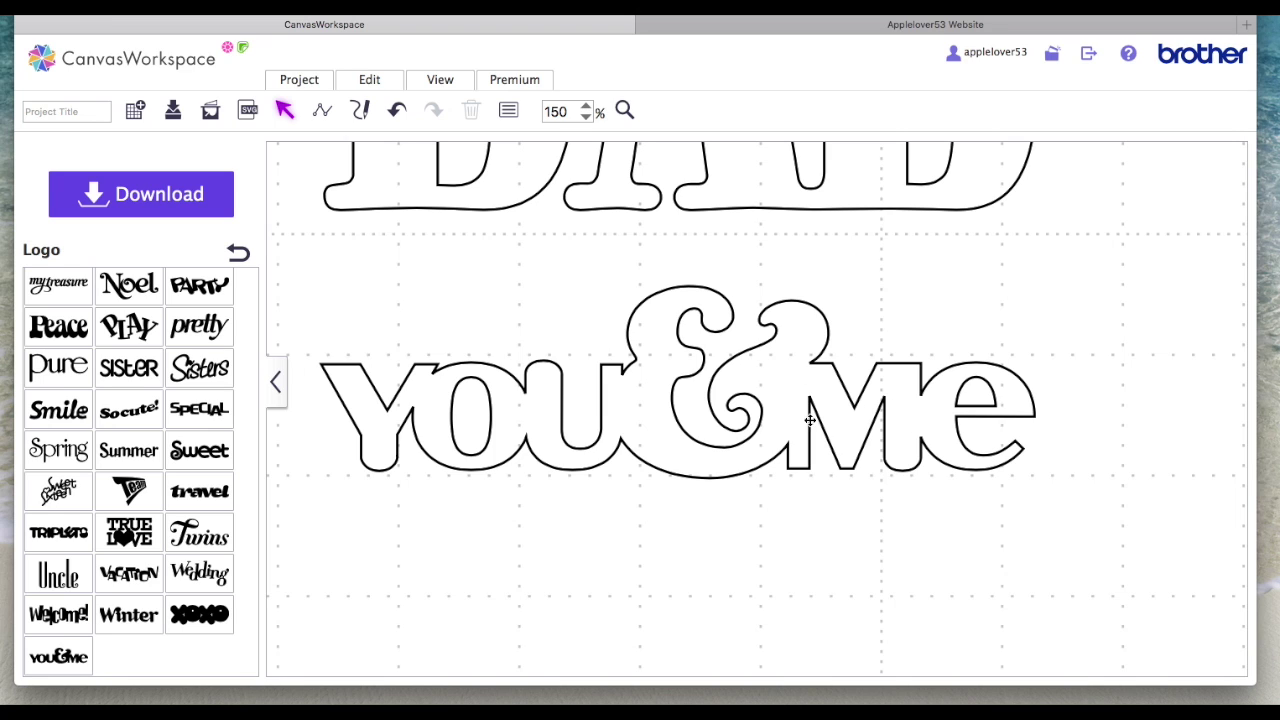
- Fill the "You & Me" logo with bright blue through its properties and move it slightly down the mat
click(669, 374)
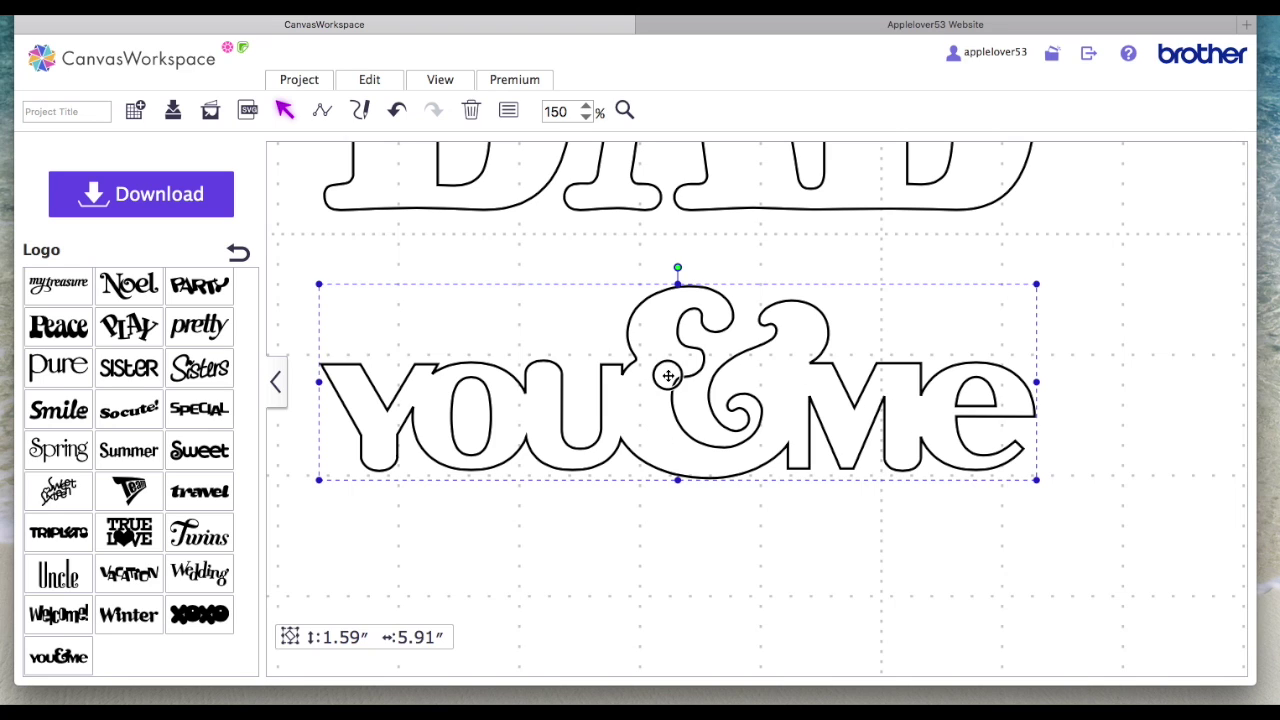
click(510, 112)
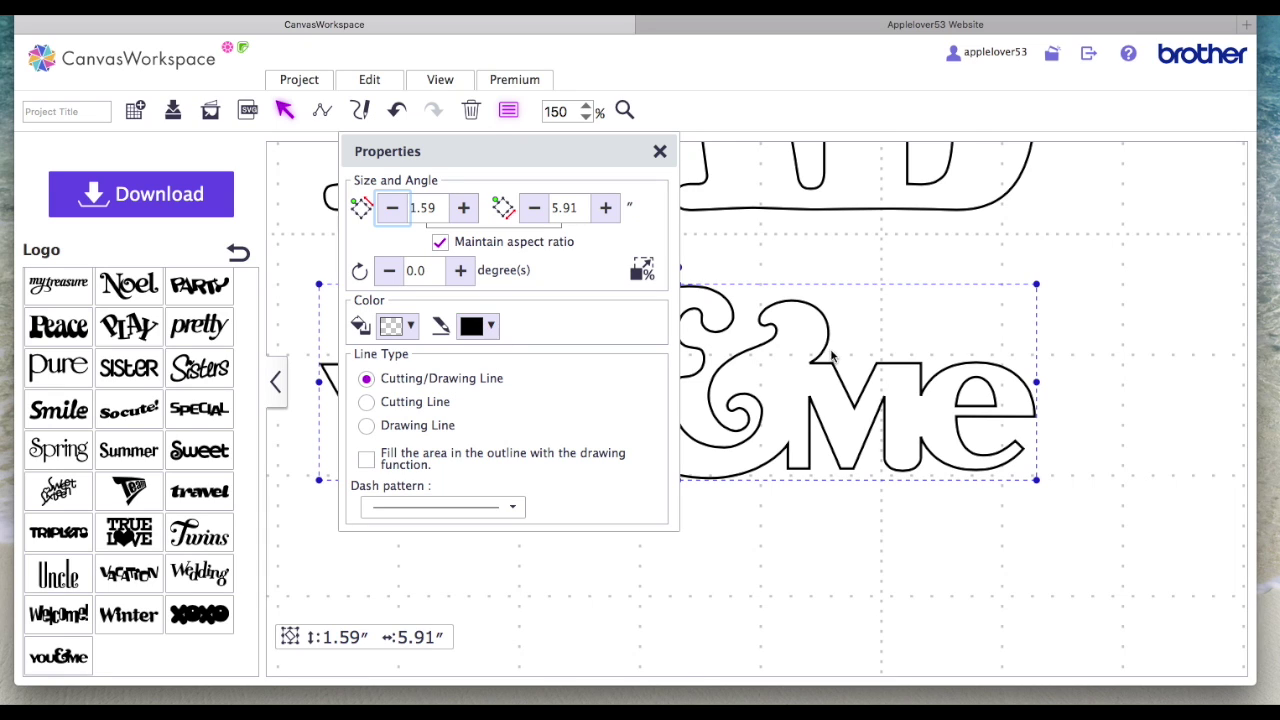
click(411, 326)
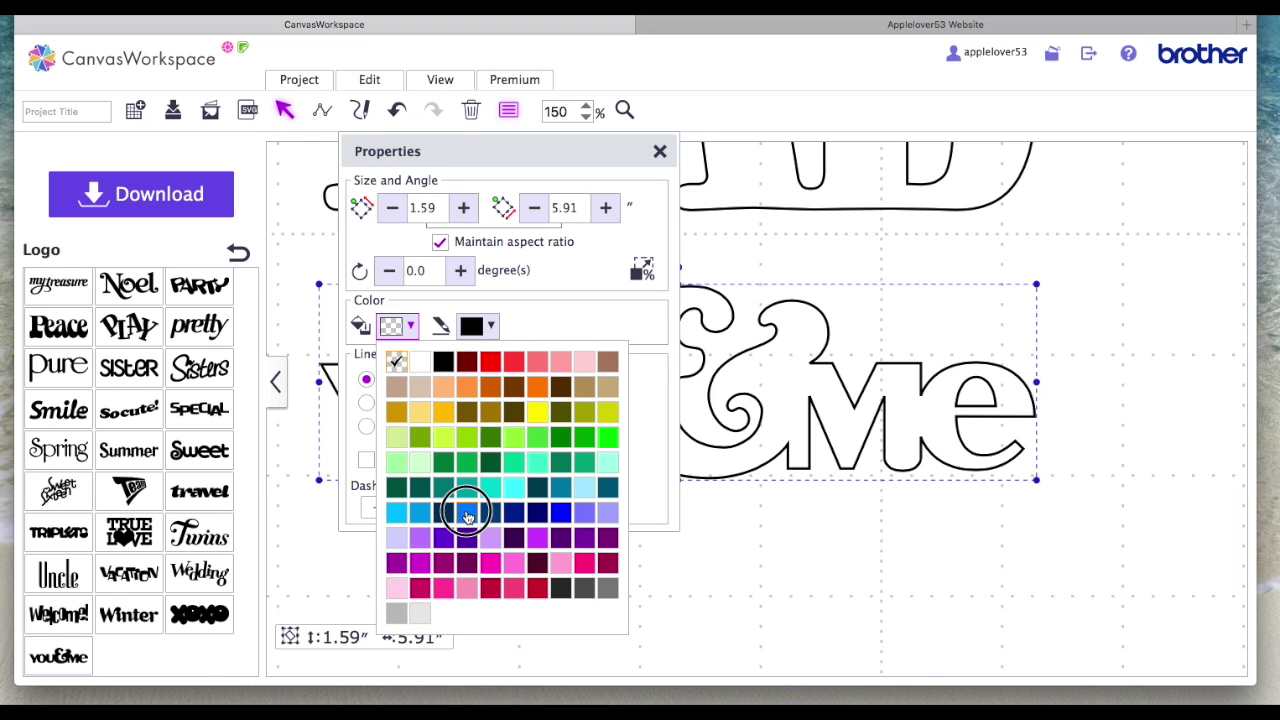
click(467, 514)
click(662, 152)
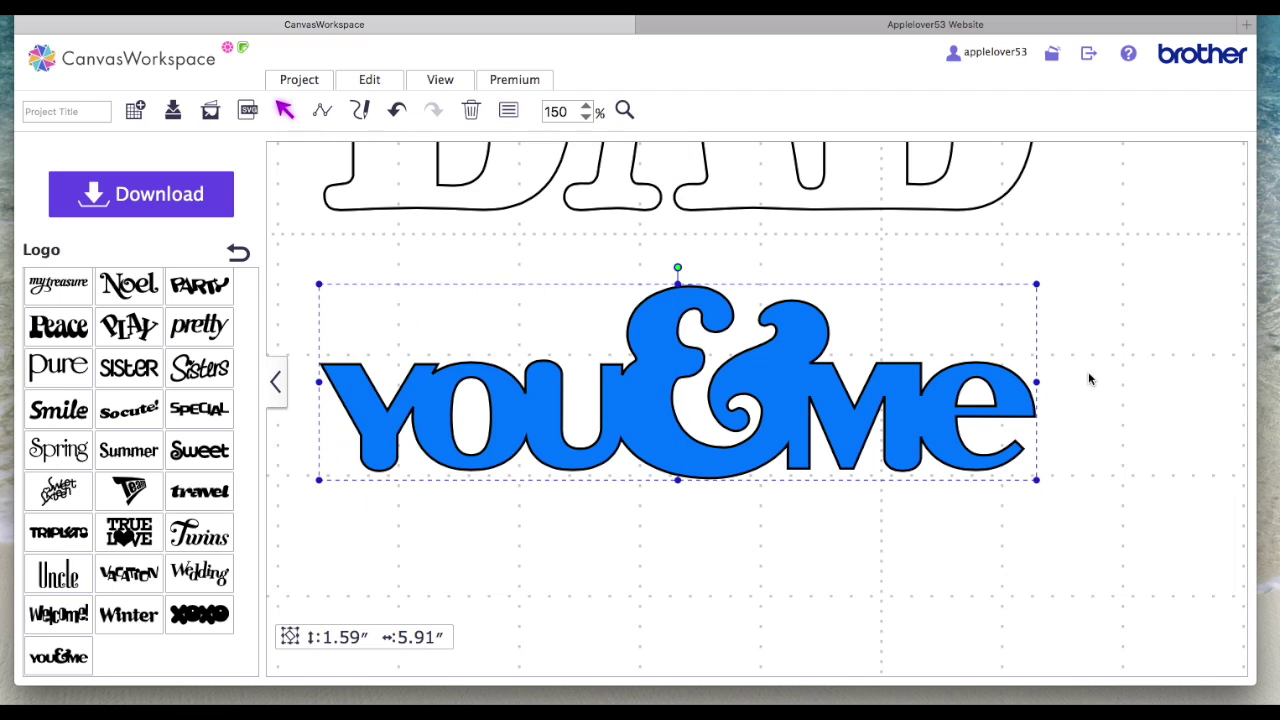
click(1118, 390)
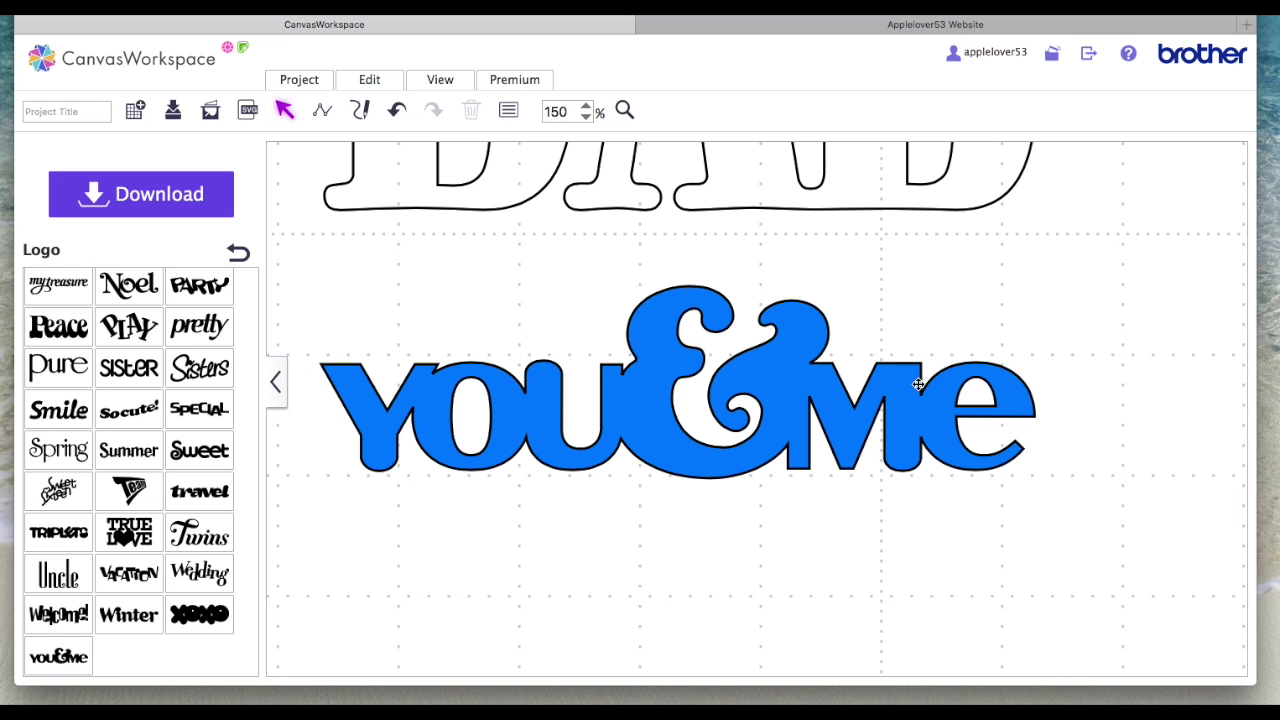
drag(940, 436, 959, 490)
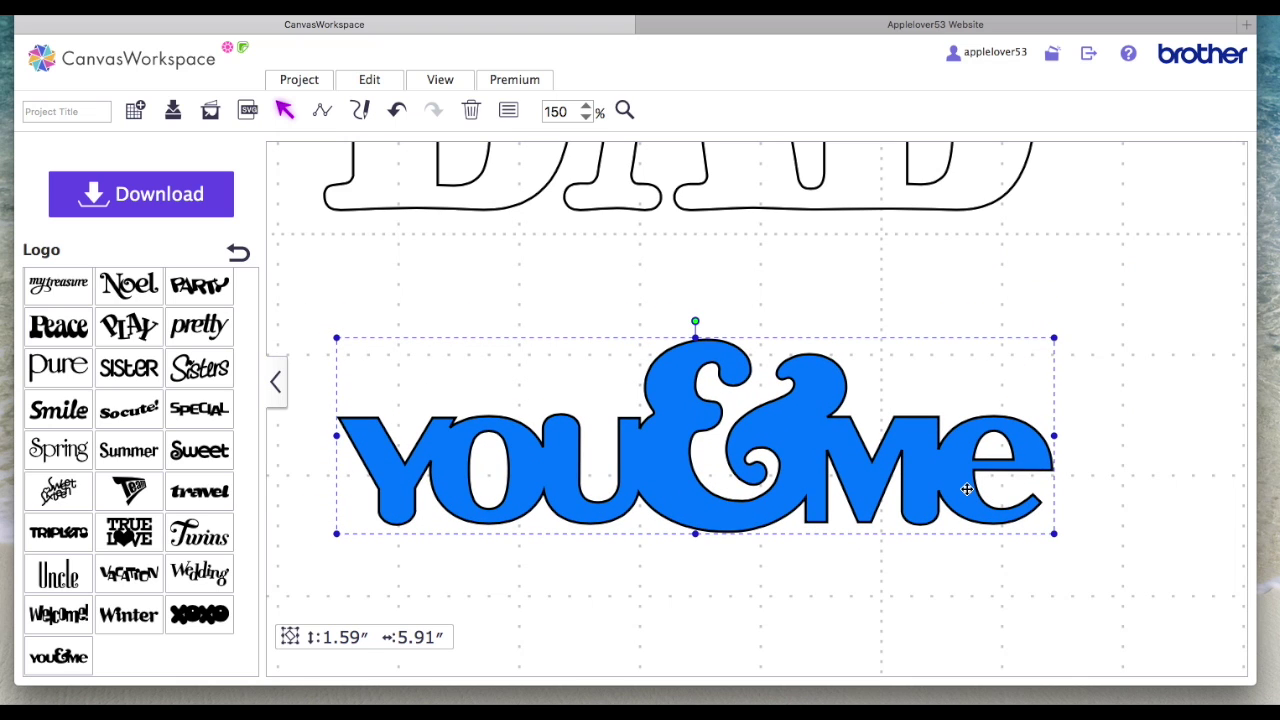
- Return to the pattern categories and delete the "You & Me", "Dad" and "Adore" logos from the mat
click(239, 253)
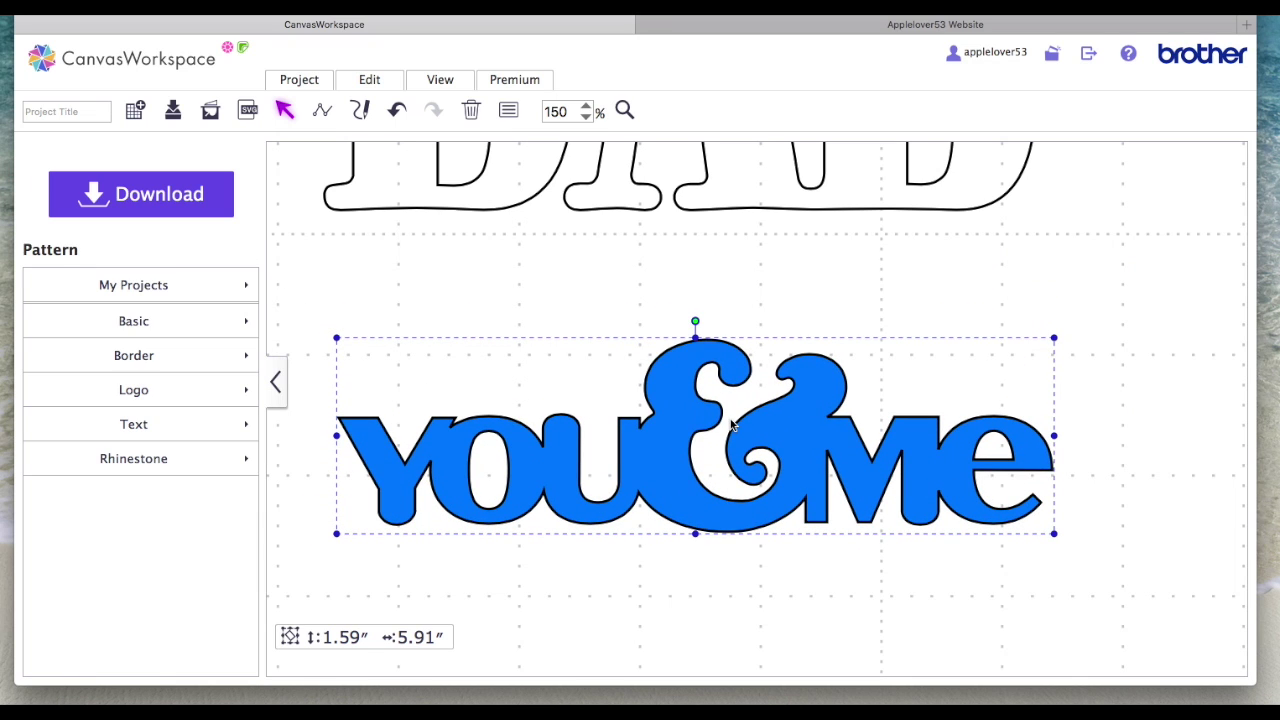
key(Delete)
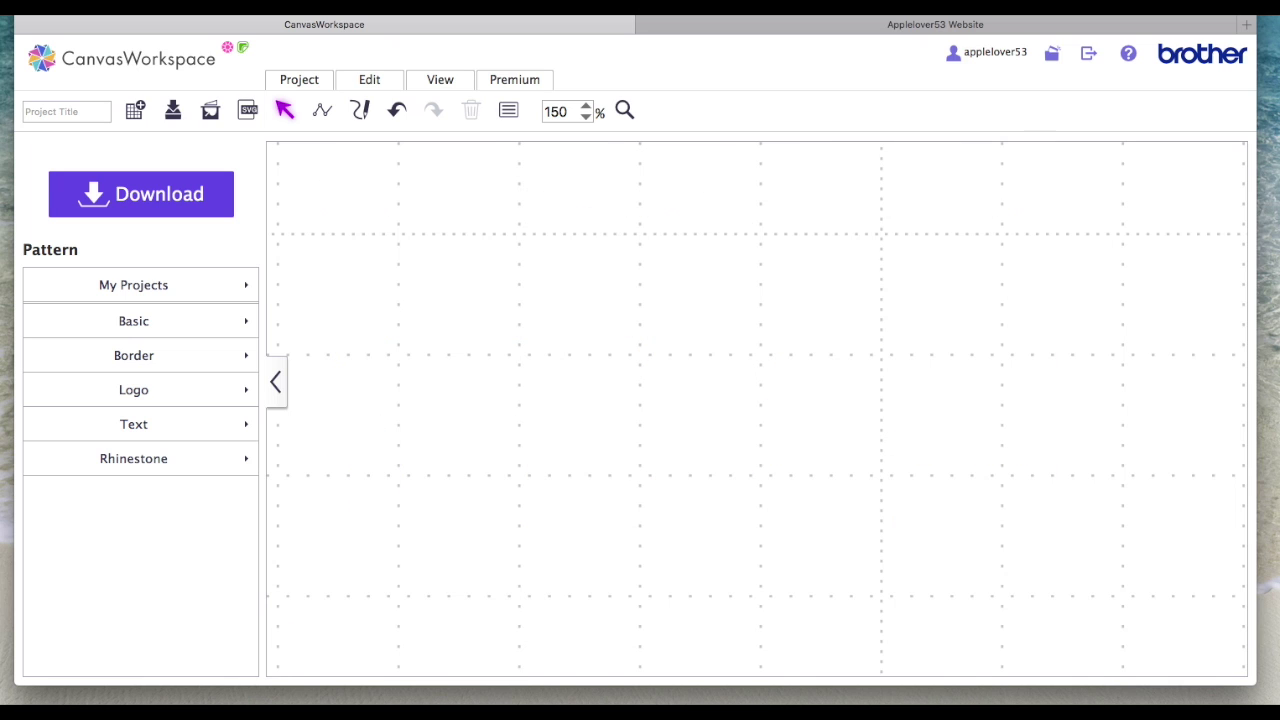
click(440, 80)
click(498, 134)
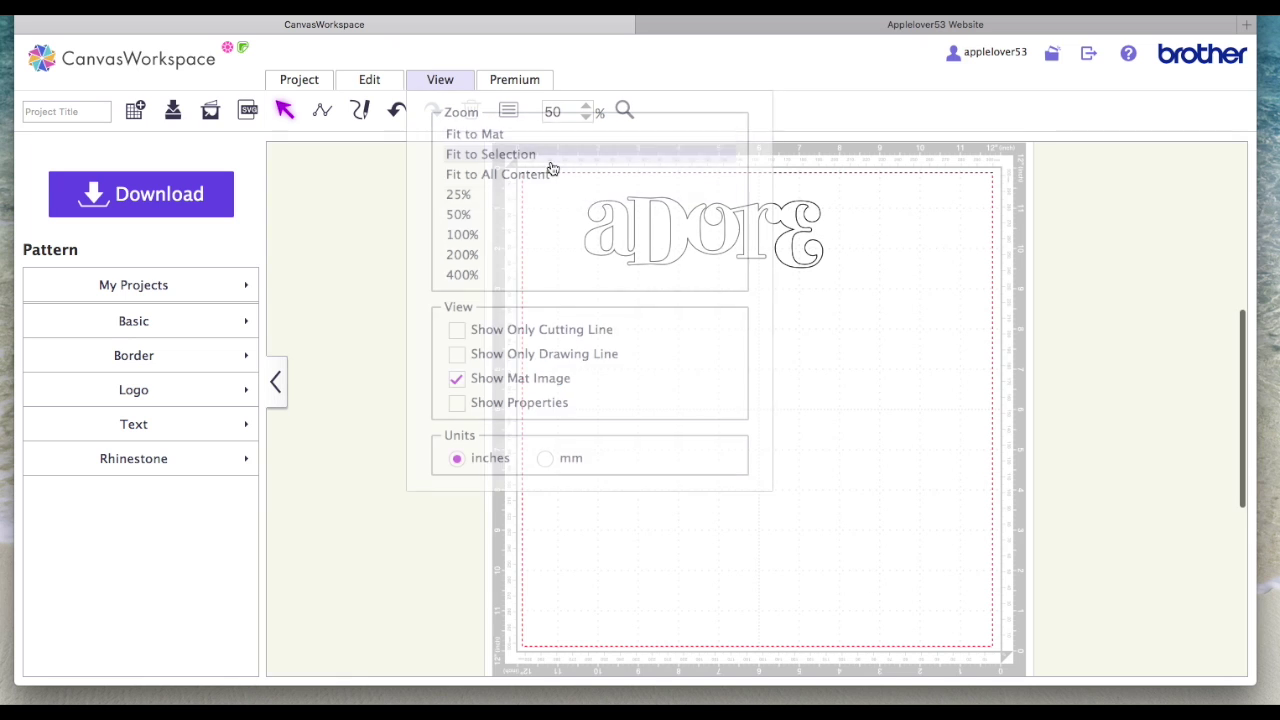
click(741, 239)
key(Delete)
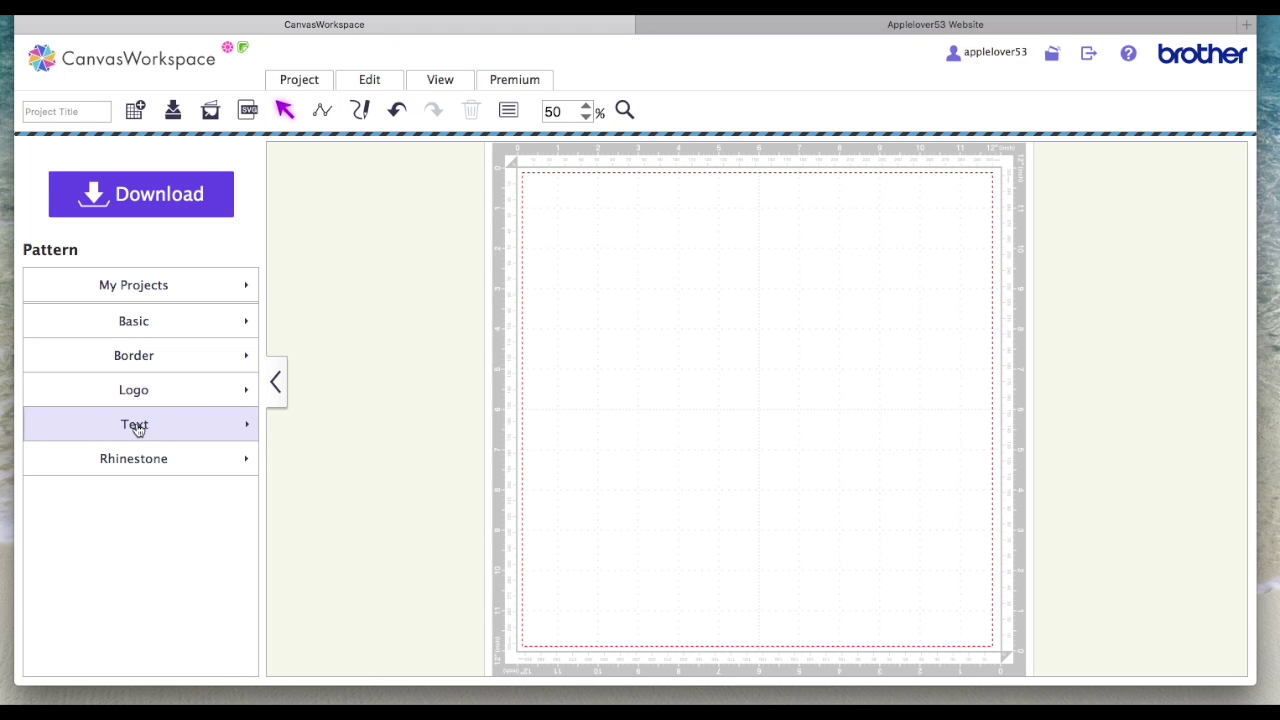
- Look through the available text fonts and compare them with the Logo, Border and Basic pattern collections
click(137, 426)
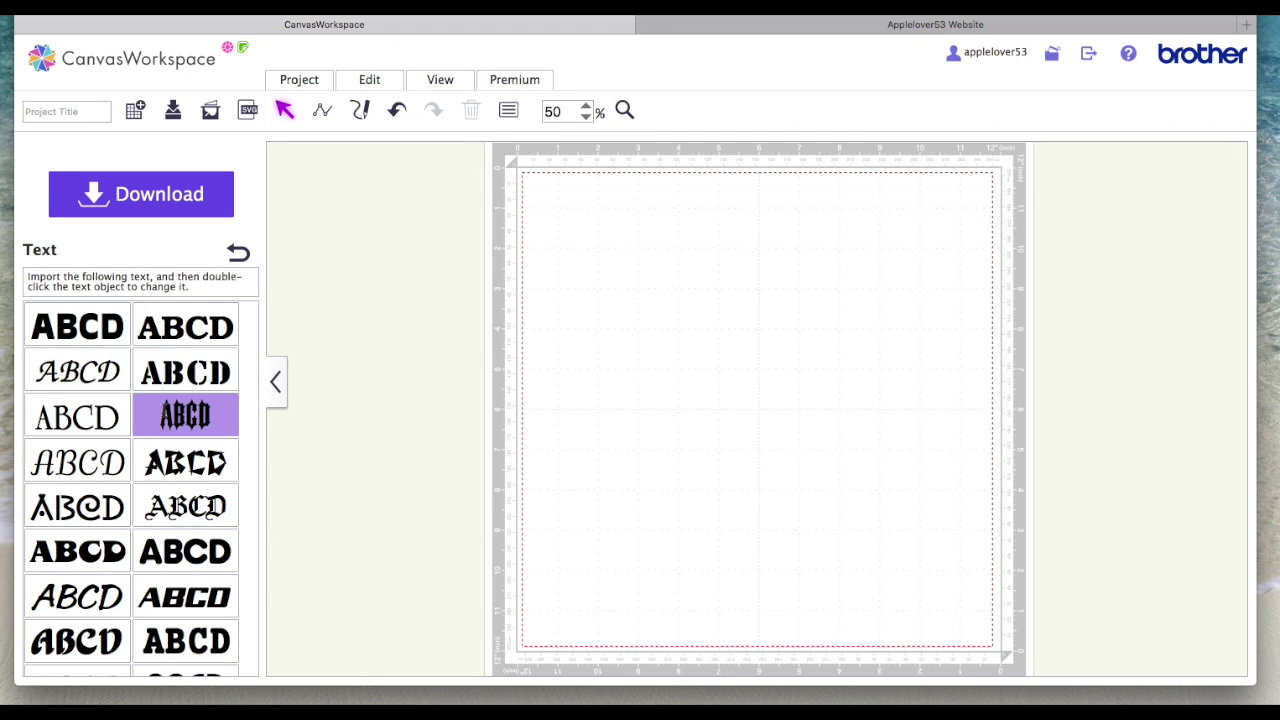
scroll(165, 412, down, 2)
scroll(165, 414, up, 2)
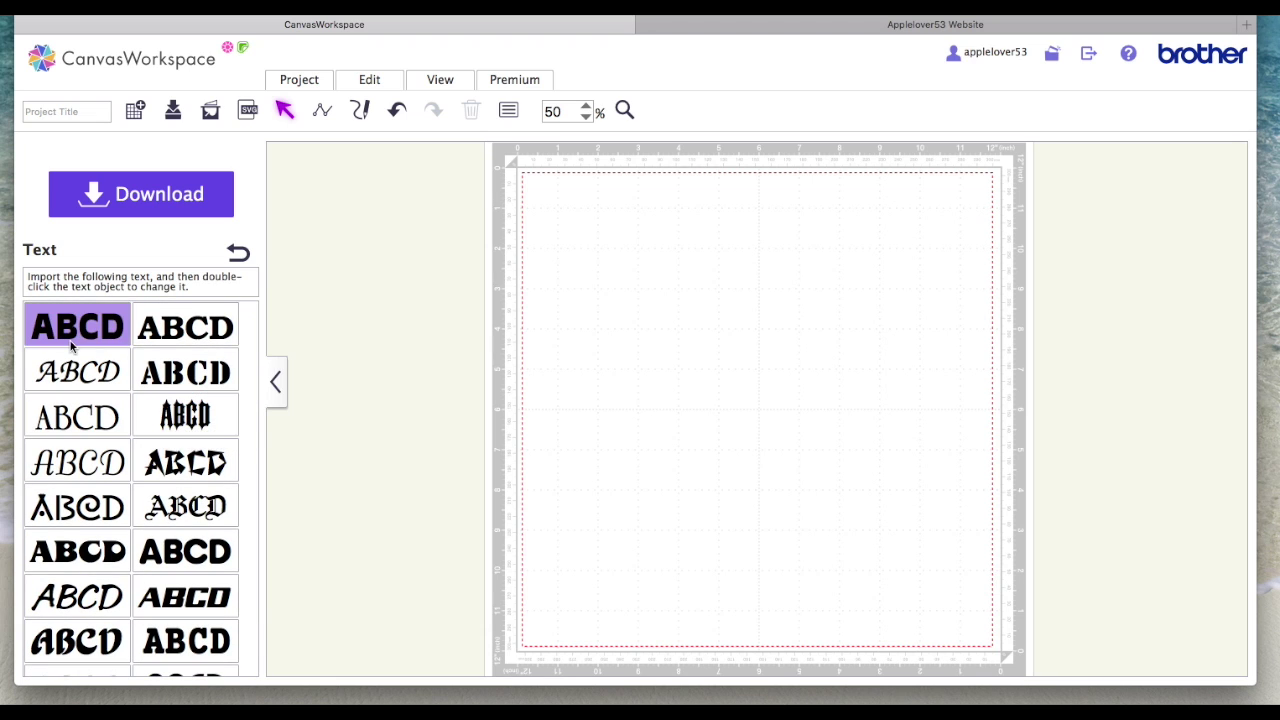
click(238, 253)
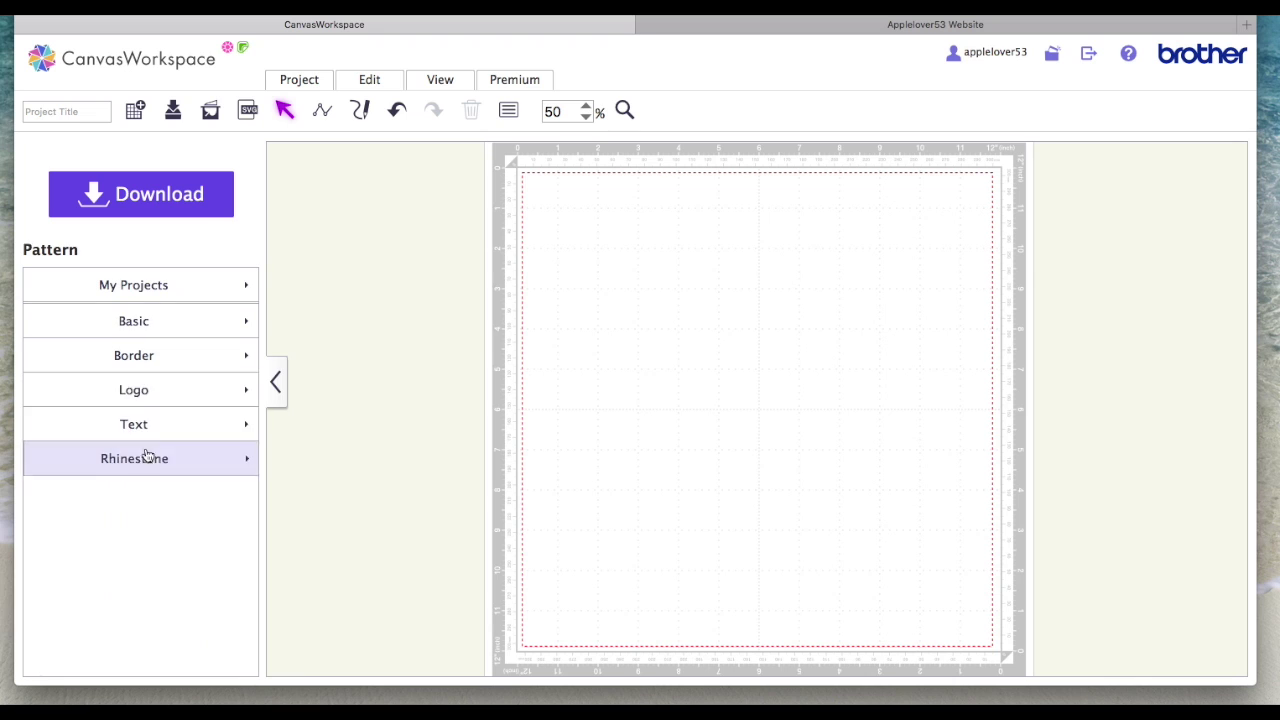
click(157, 394)
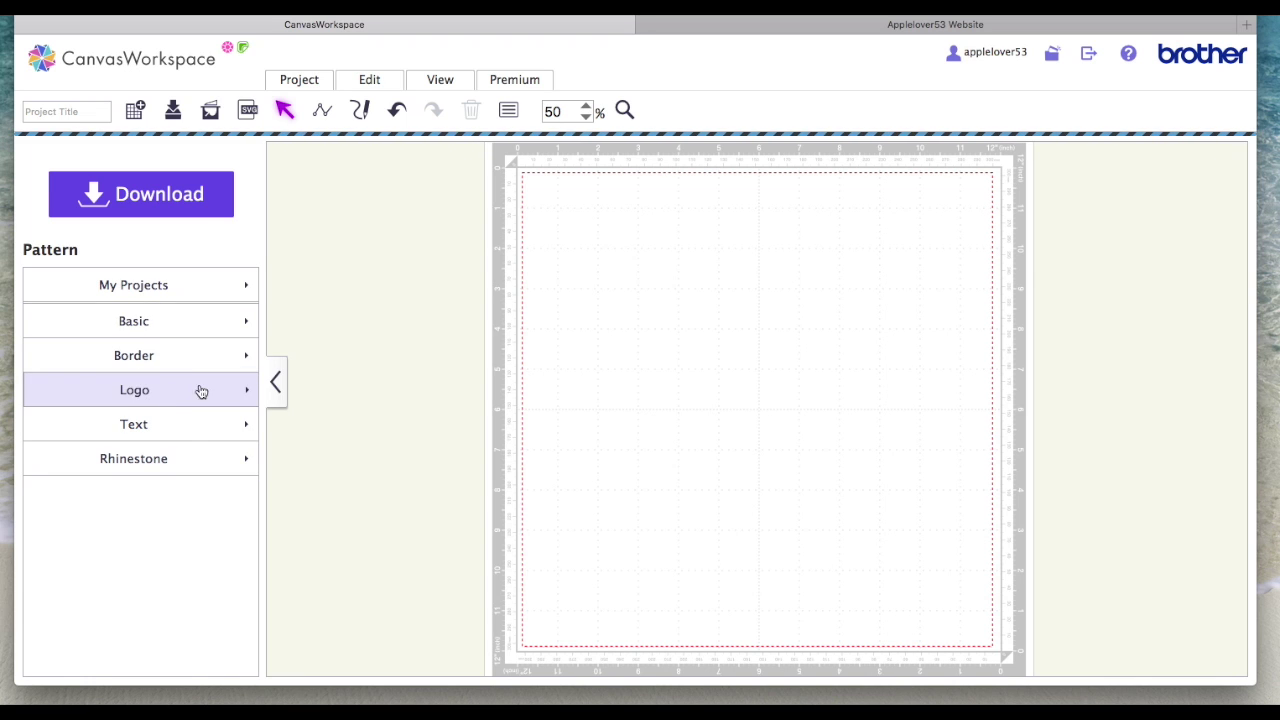
click(242, 258)
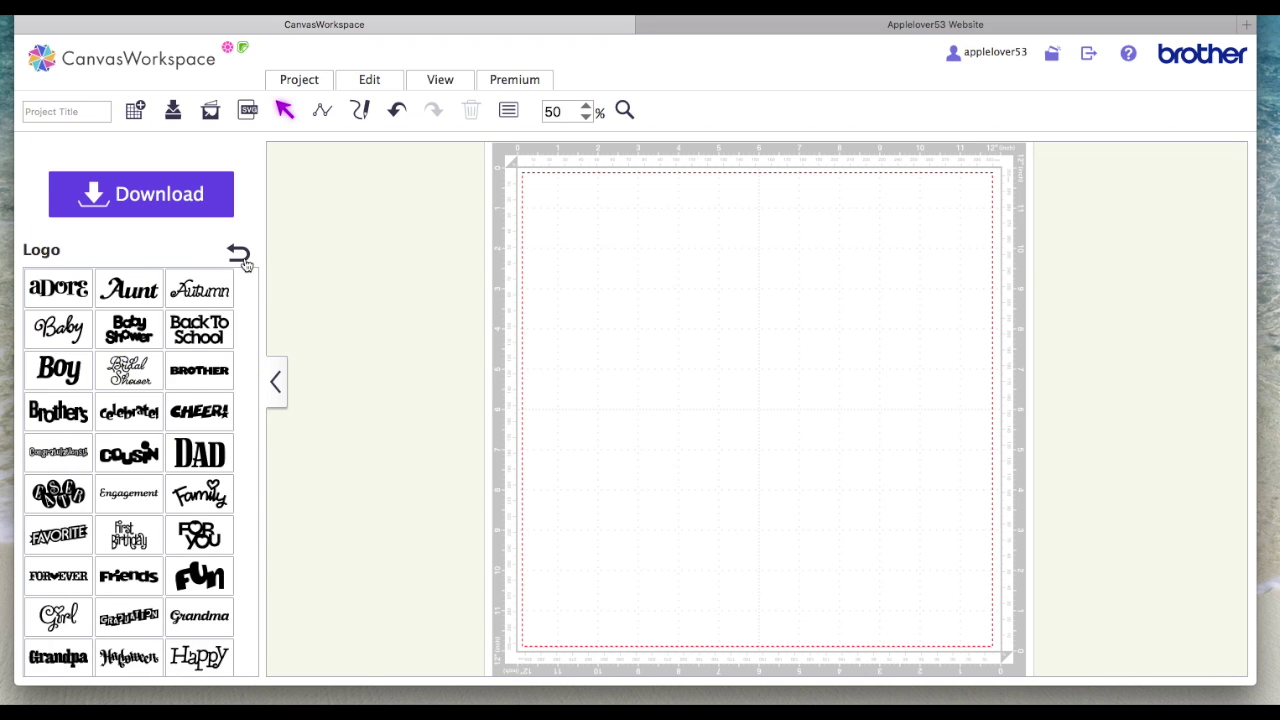
click(160, 356)
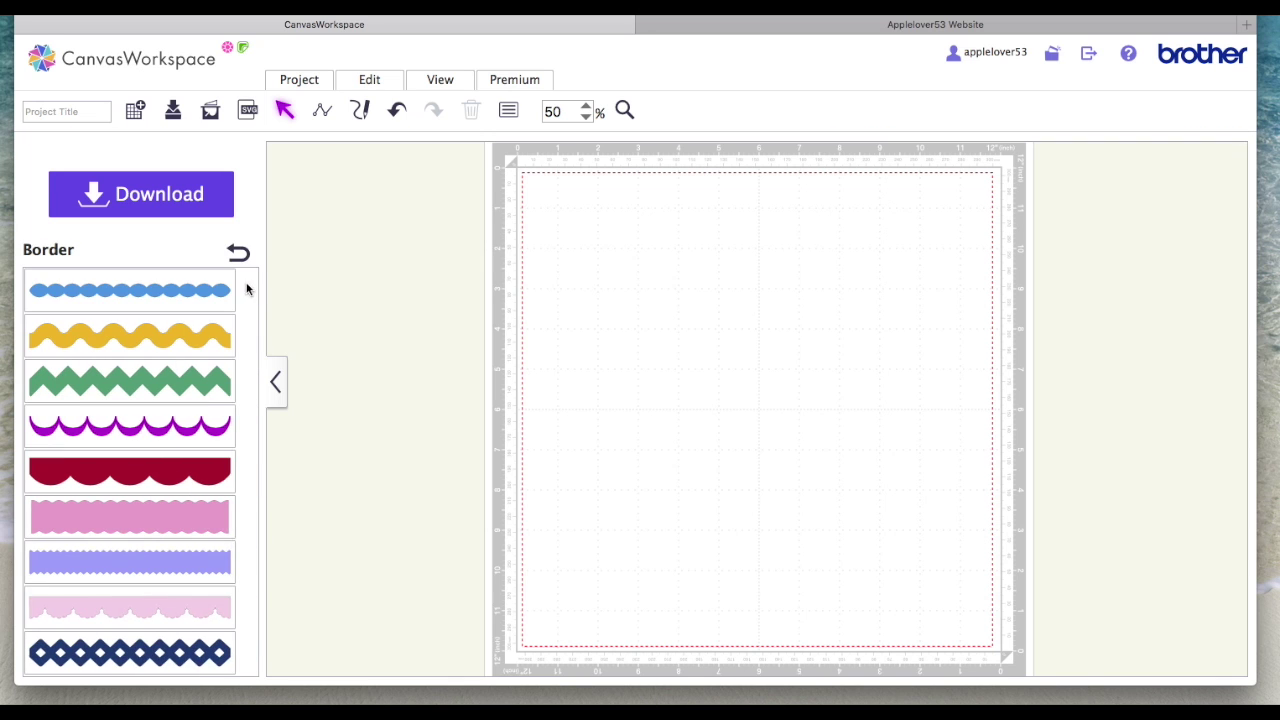
click(242, 258)
click(169, 323)
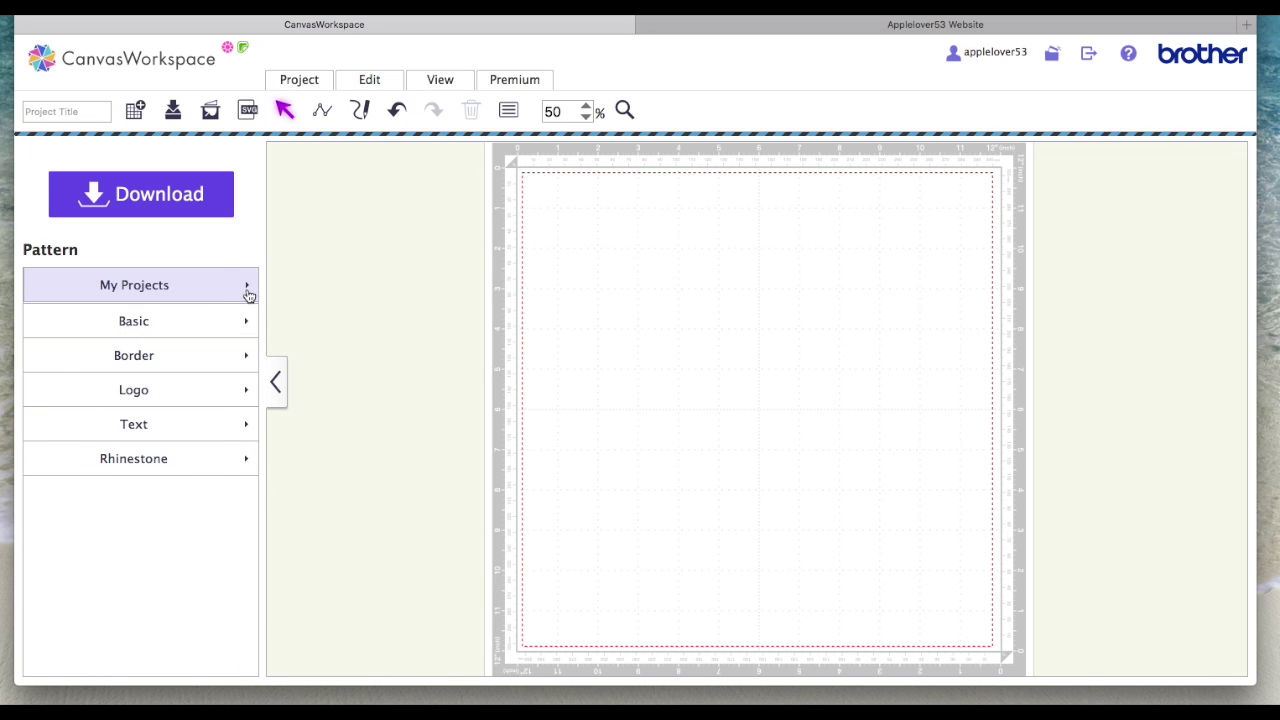
click(244, 256)
- Insert a text object in the first bold sans-serif font and move it slightly inward from the mat's corner
click(114, 429)
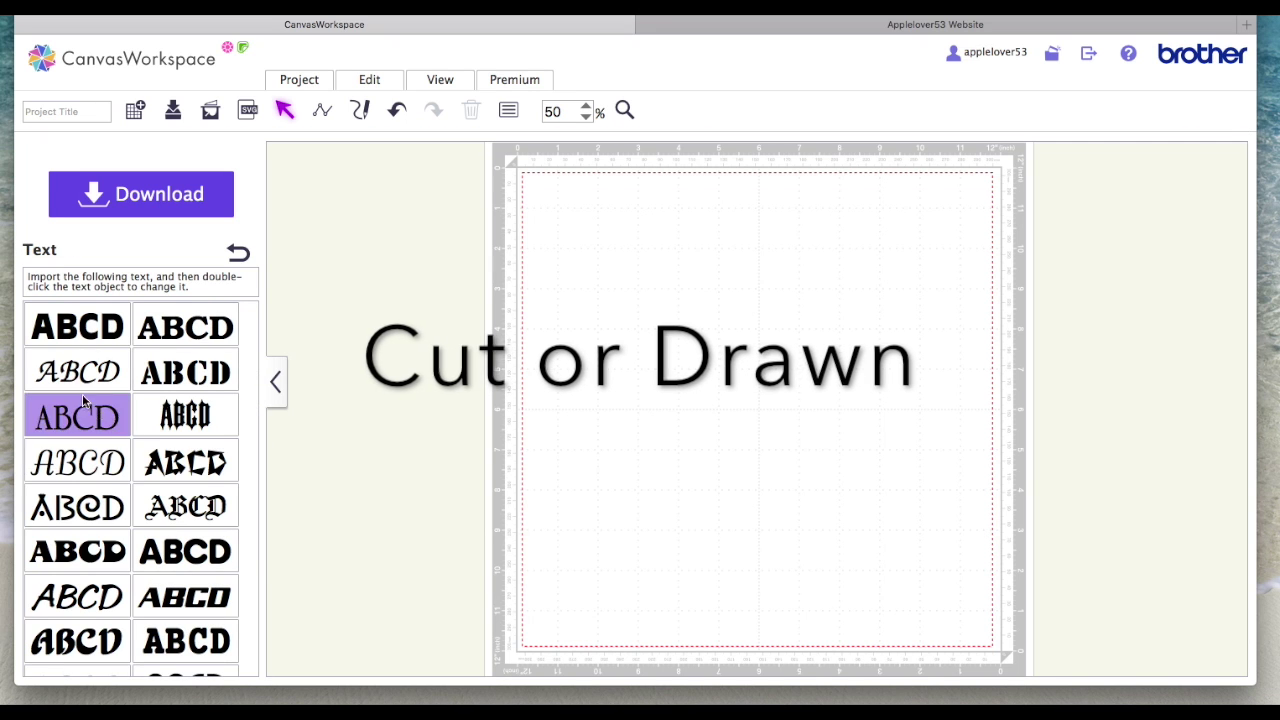
click(70, 327)
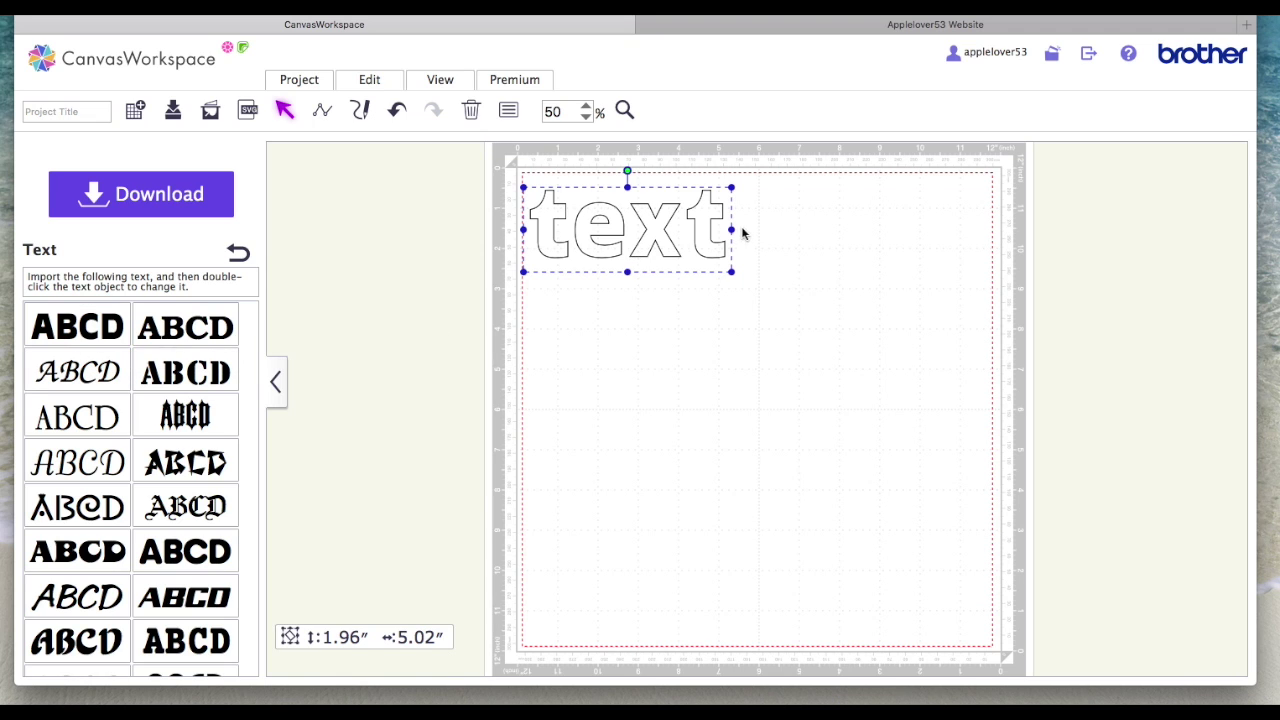
drag(703, 211, 749, 255)
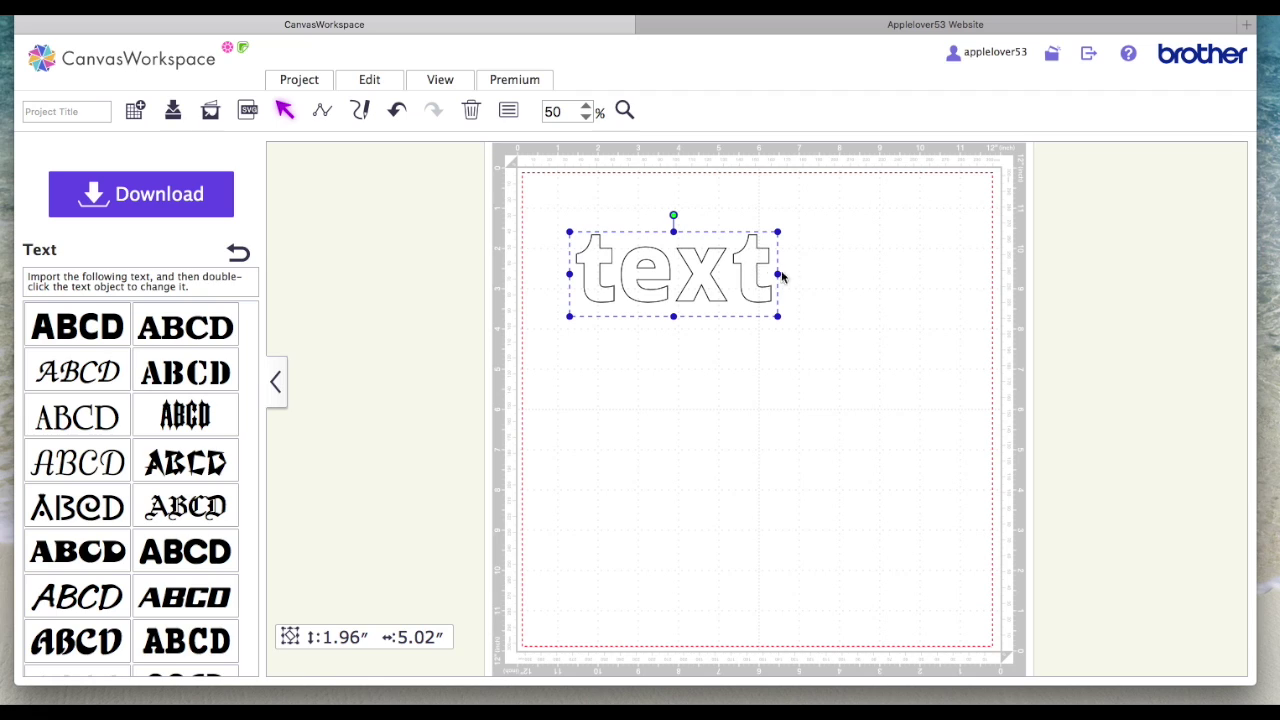
- Replace the placeholder wording of the text object with "Hello" and move it closer to the mat's upper-left corner
double_click(770, 270)
drag(771, 279, 586, 284)
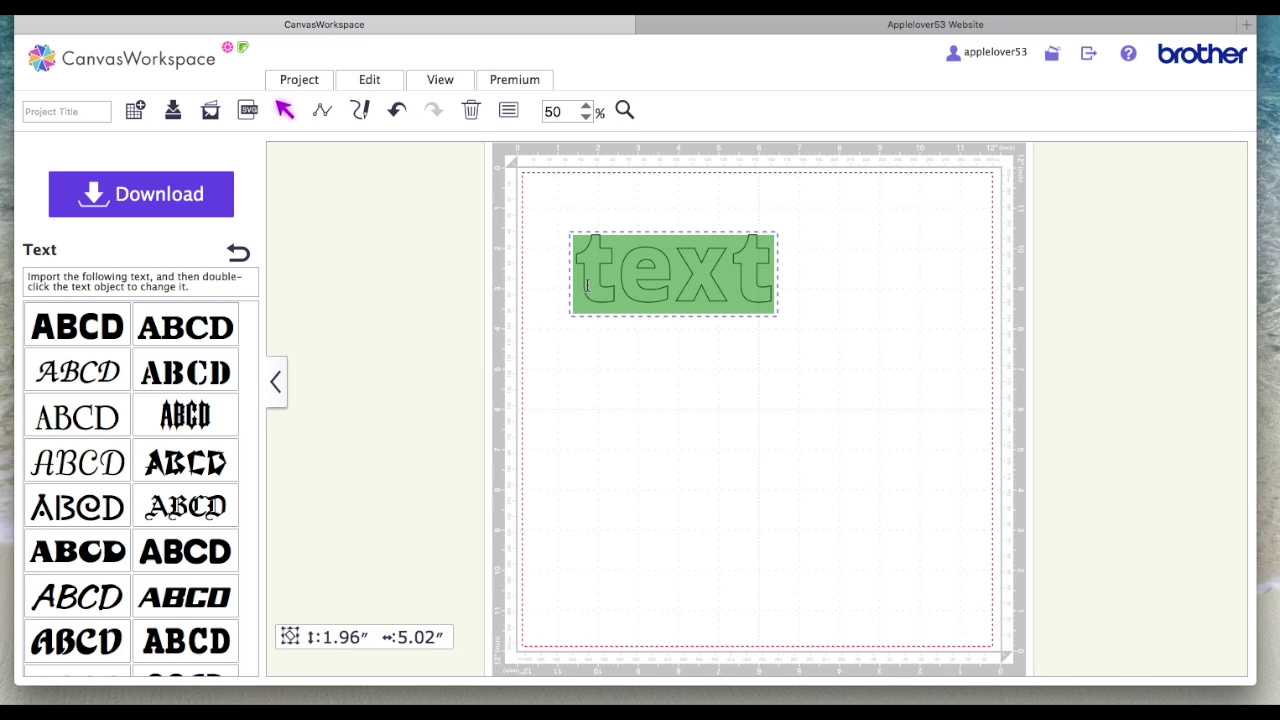
text(Hello)
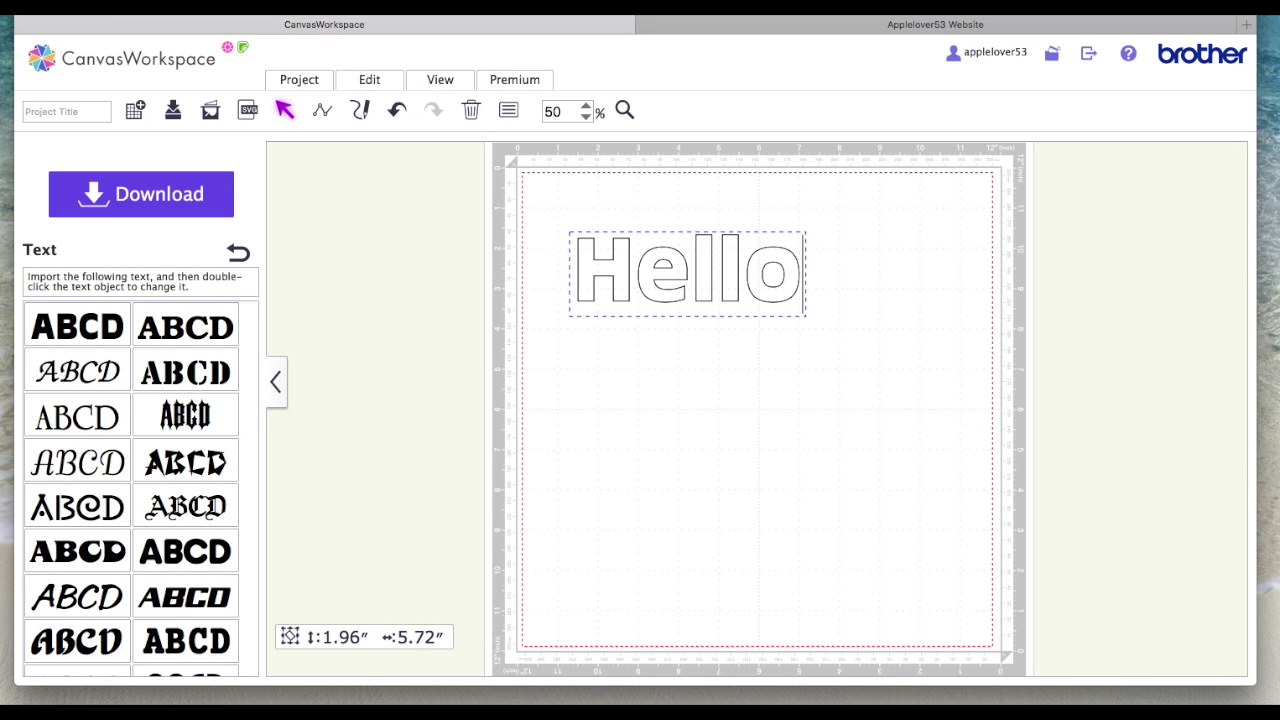
drag(706, 263, 678, 248)
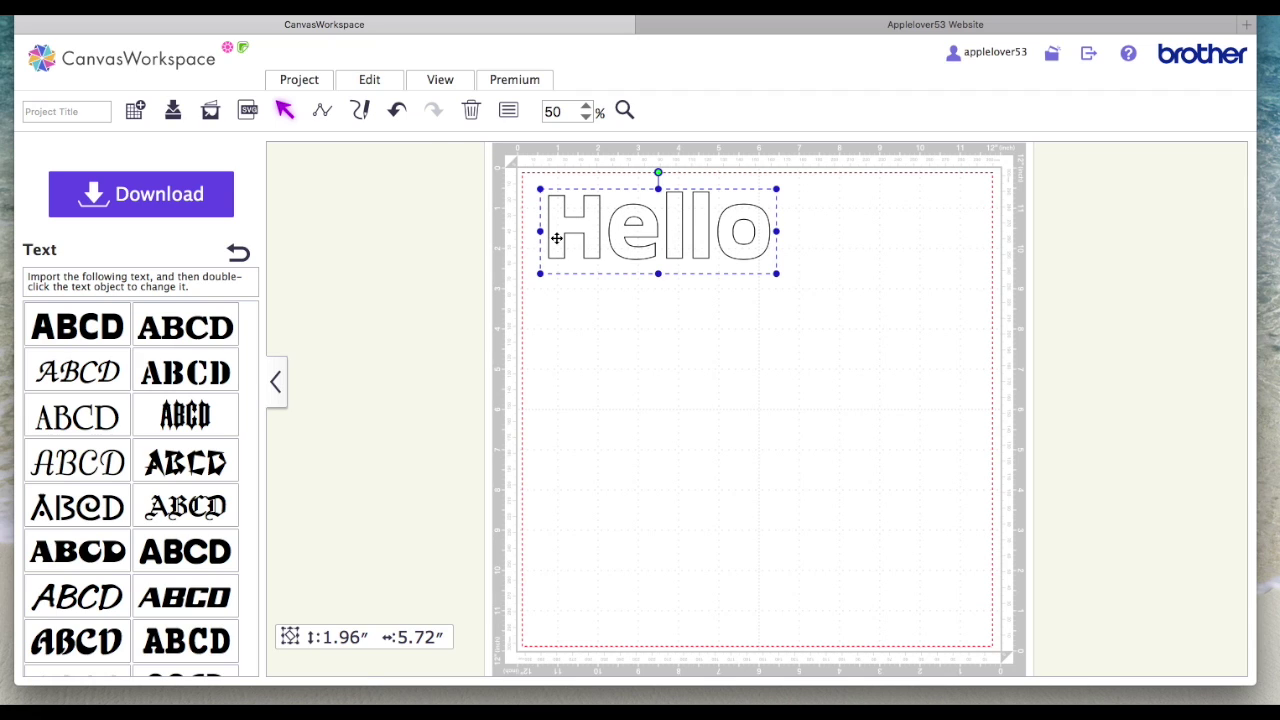
click(676, 312)
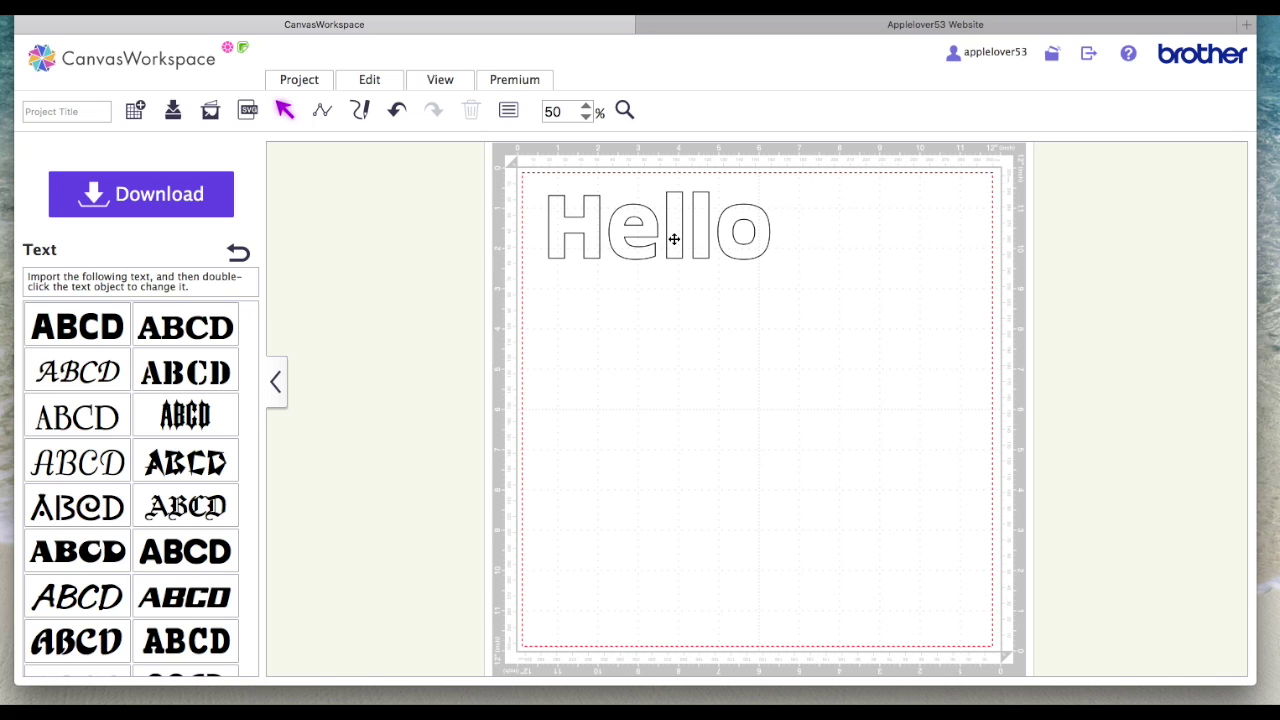
- Select the "Hello" text and review its size, angle, font, color and line type properties
click(651, 437)
click(707, 247)
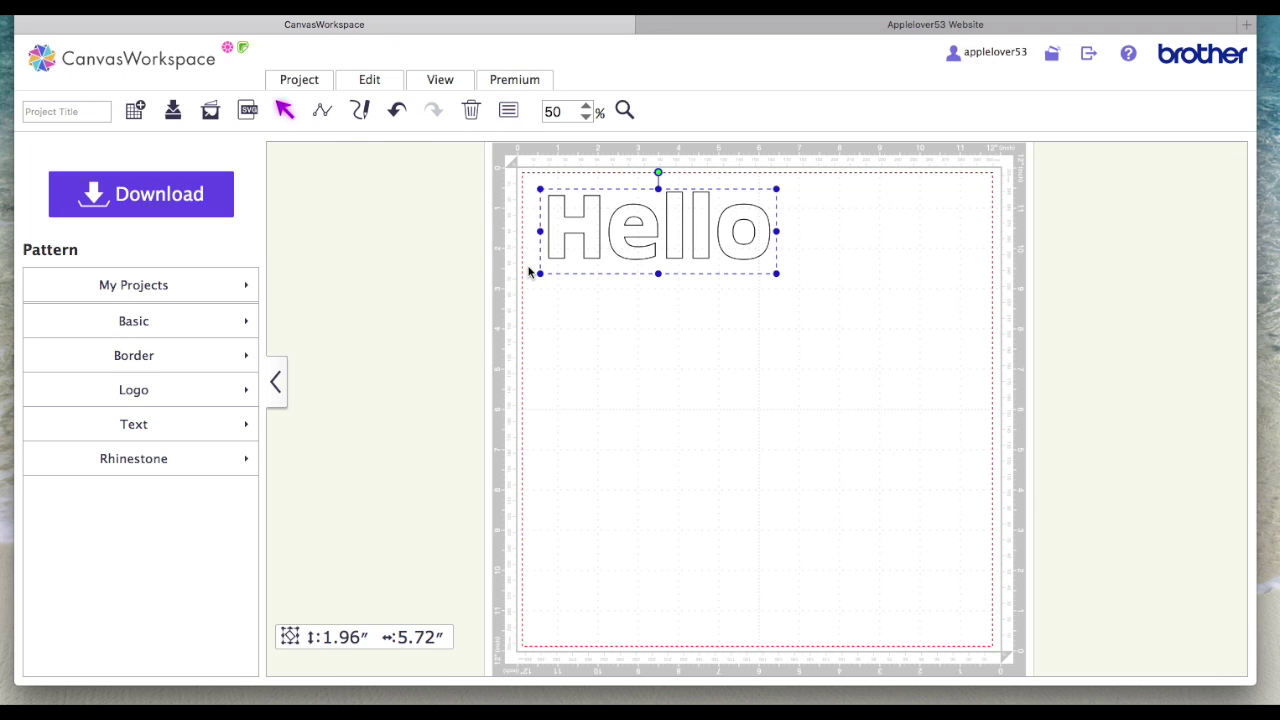
click(514, 118)
drag(588, 154, 420, 158)
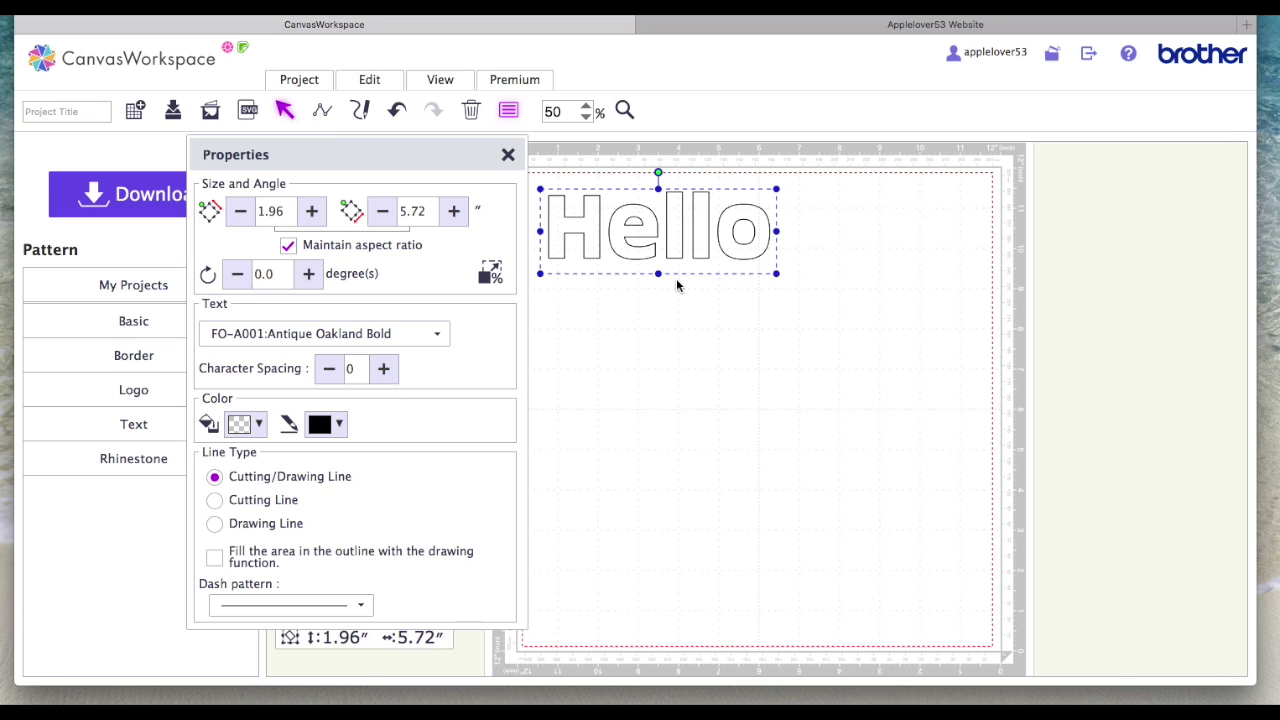
click(508, 157)
click(859, 268)
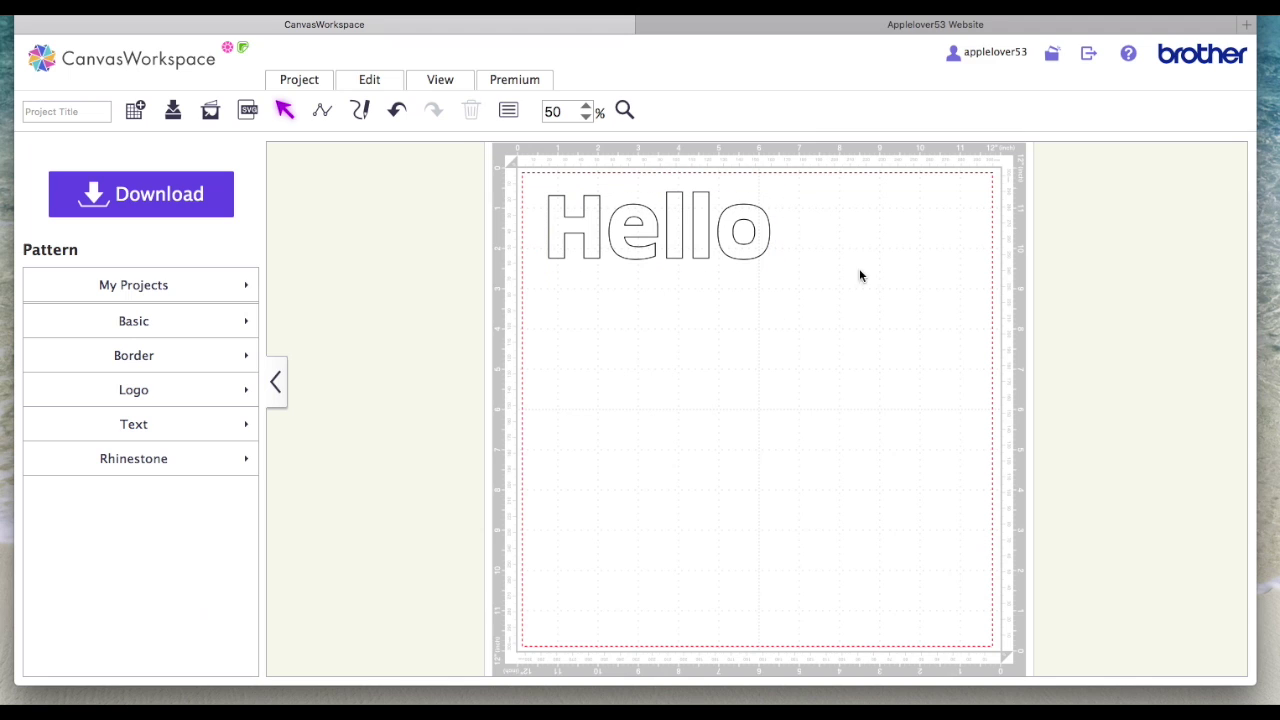
- Check the Properties window with no object selected and compare it with the view for the selected "Hello" text
click(509, 112)
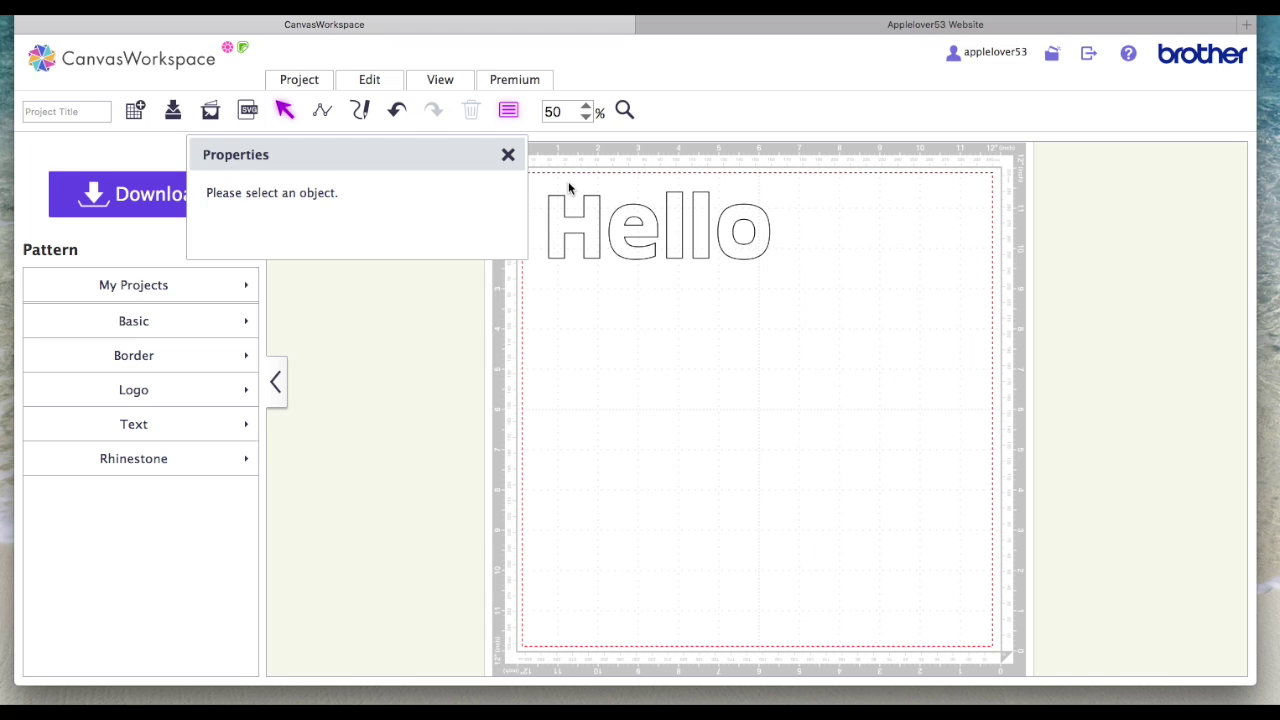
click(508, 158)
click(628, 228)
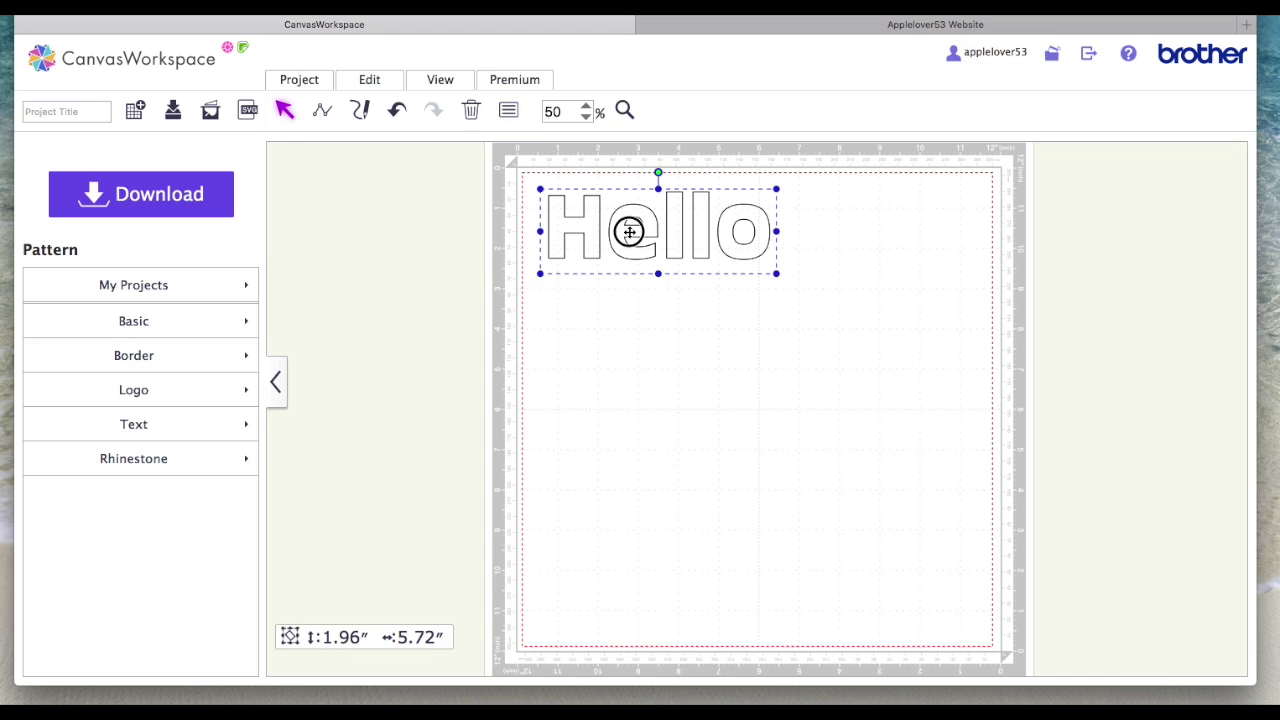
click(509, 111)
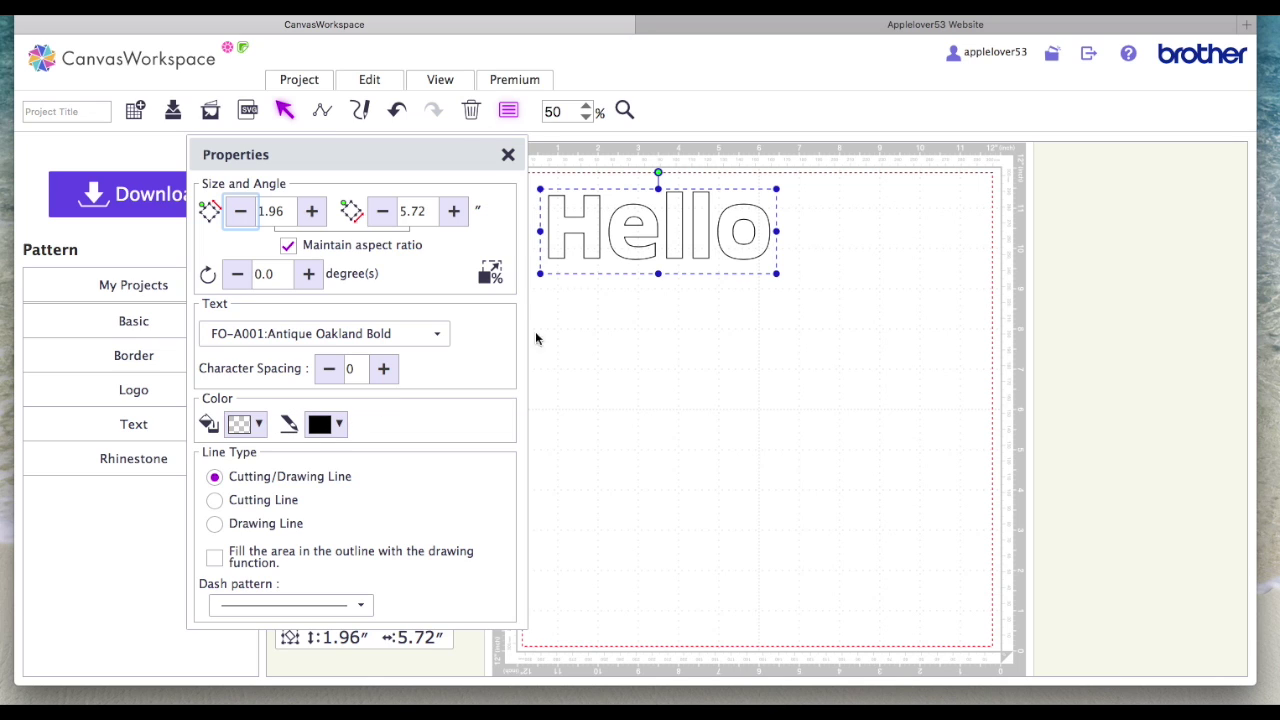
- Reposition the "Hello" text slightly lower near the mat's upper-left corner and close its properties
drag(652, 224, 661, 248)
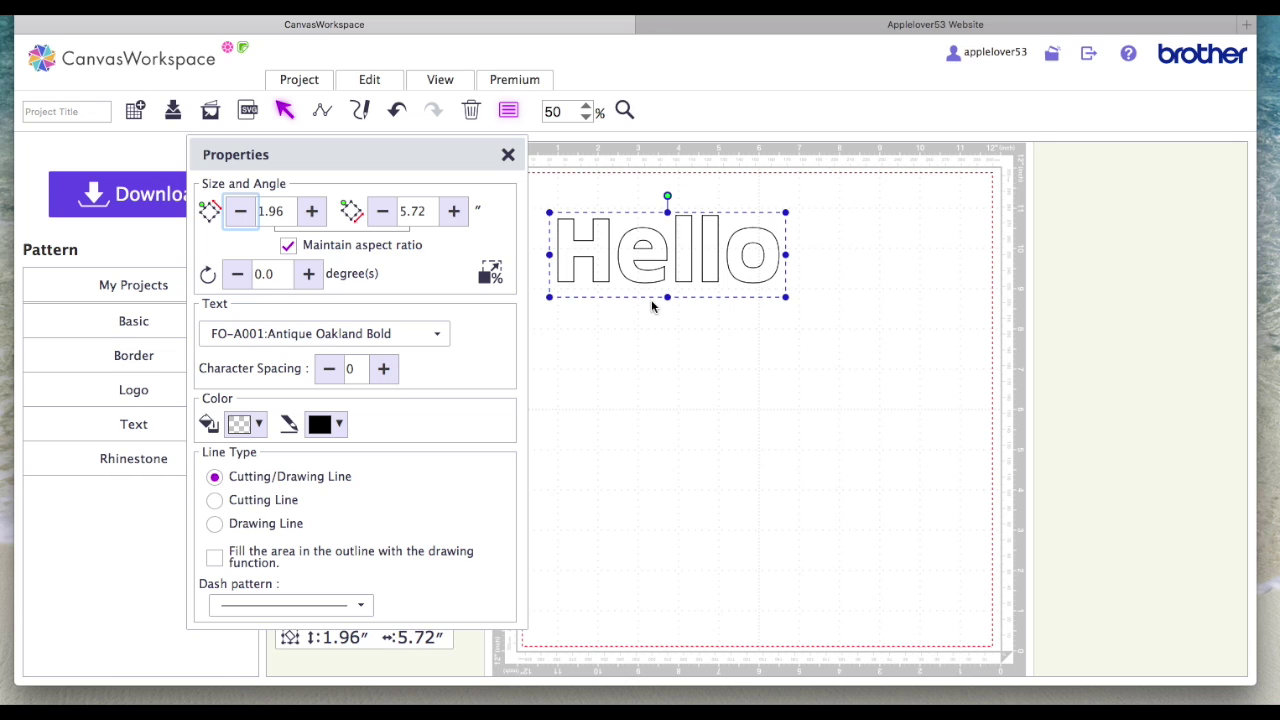
drag(683, 257, 698, 246)
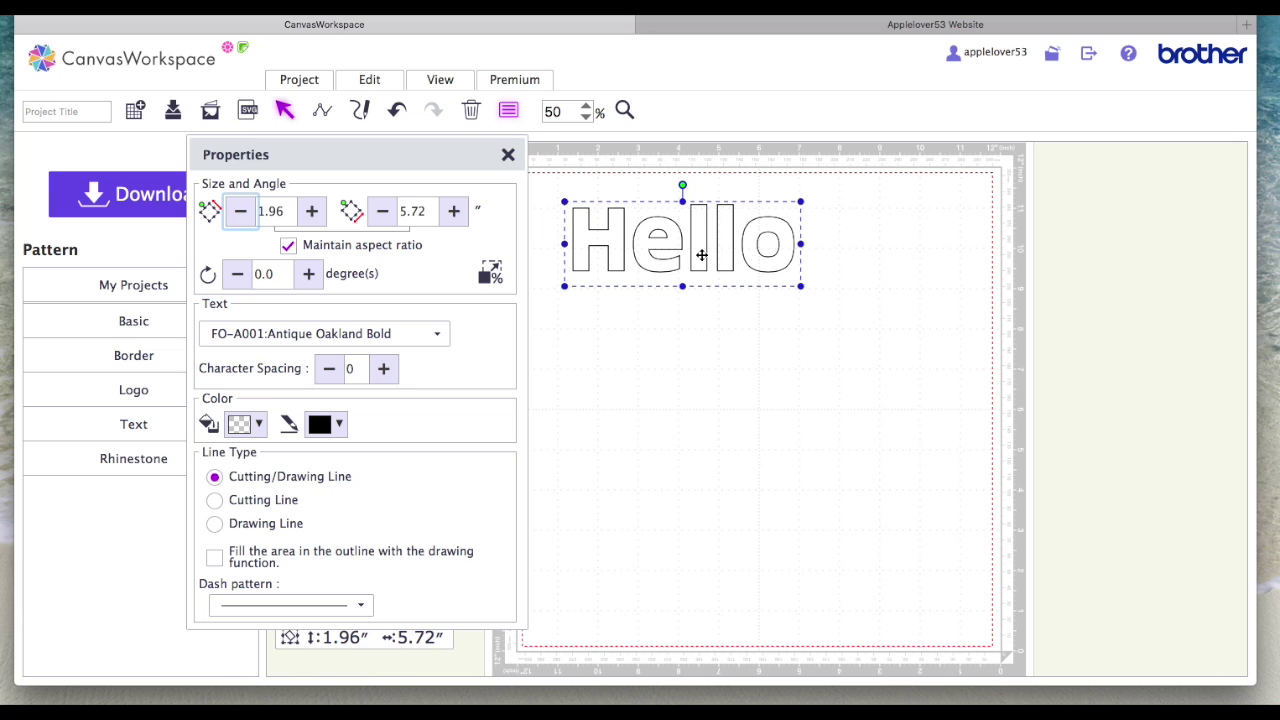
mouse_move(702, 252)
mouse_down()
mouse_move(697, 294)
mouse_move(682, 237)
mouse_up()
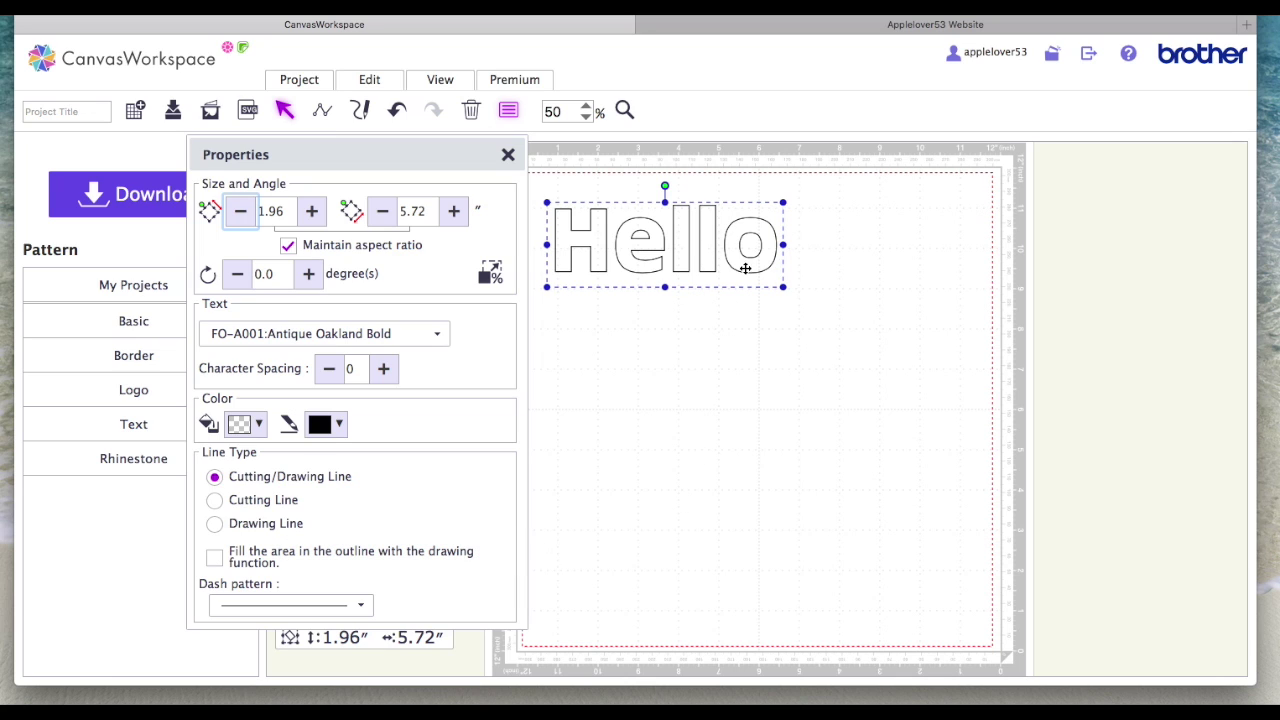
click(509, 155)
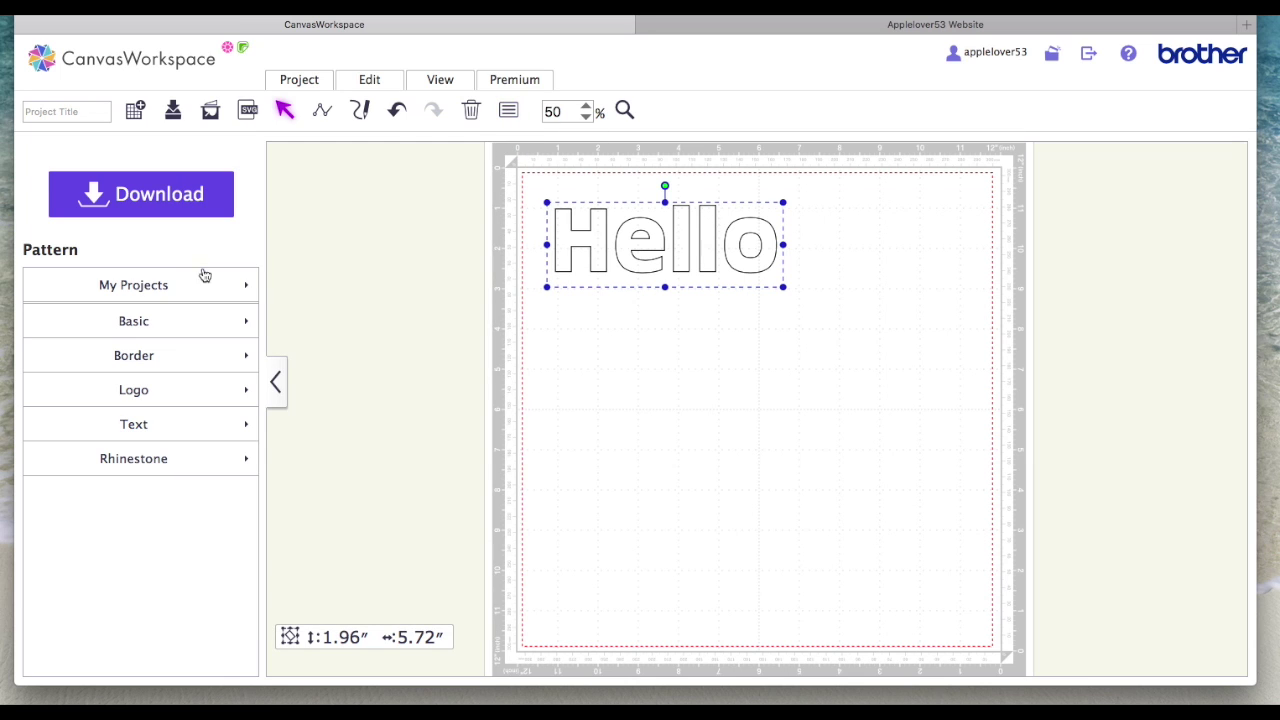
- Insert the plain square from the Basic patterns and place it below and to the right of "Hello"
click(143, 327)
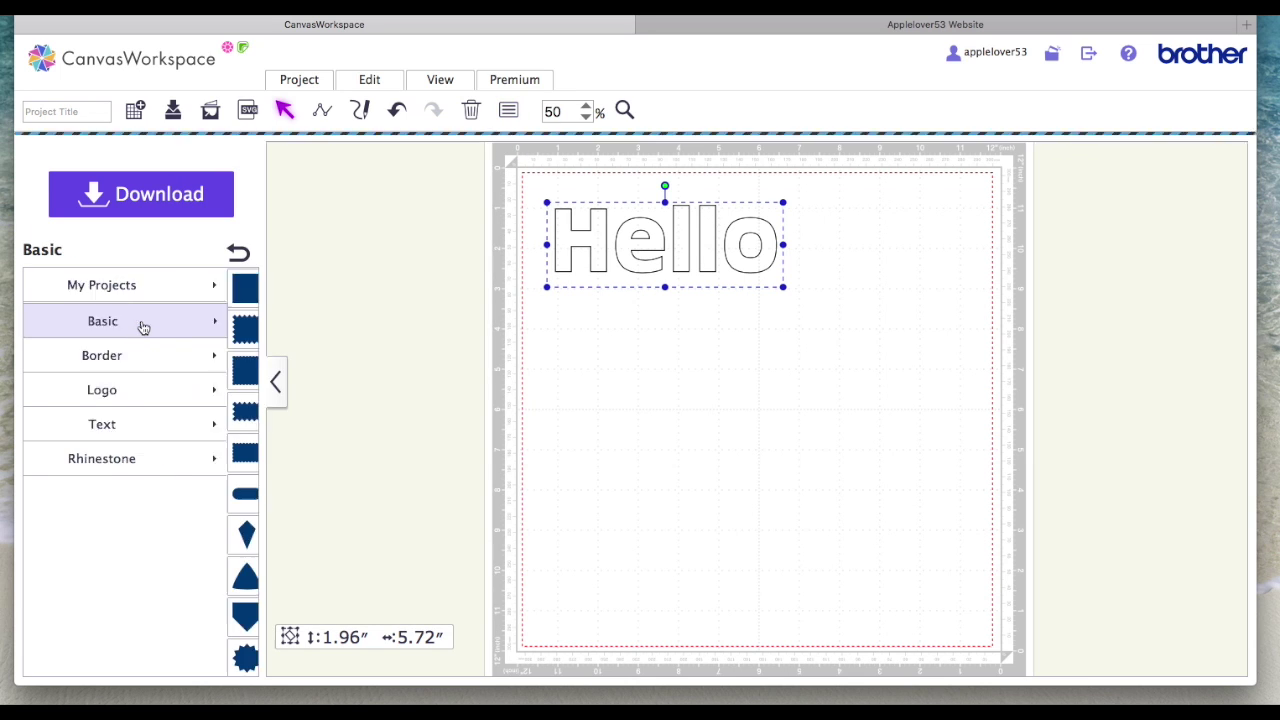
click(45, 289)
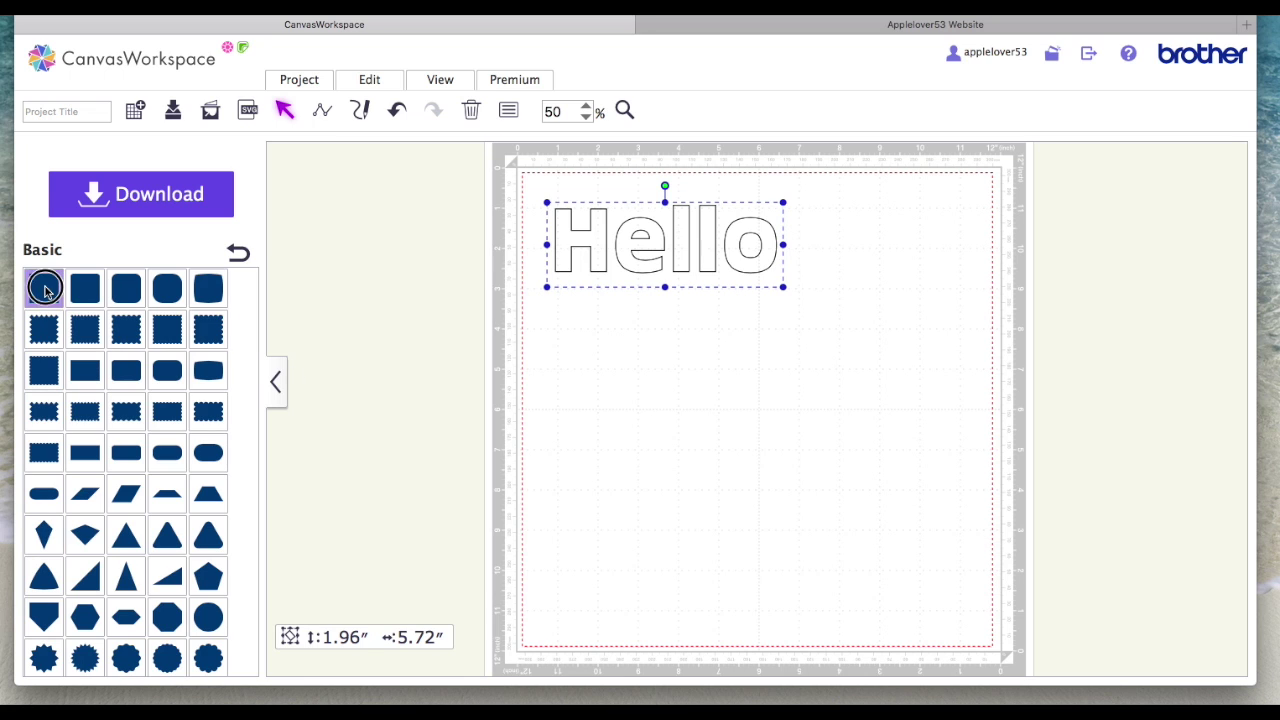
drag(611, 240, 875, 366)
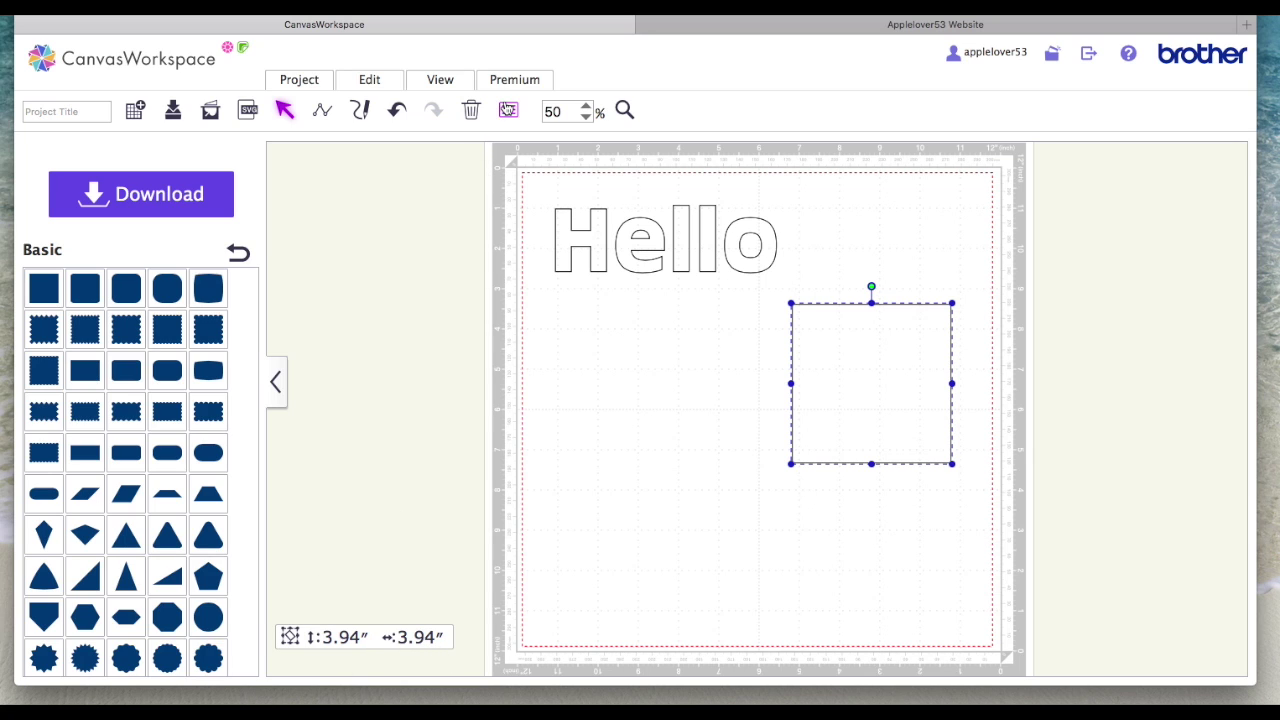
- Review the square's properties to compare them with those of the "Hello" text
click(508, 110)
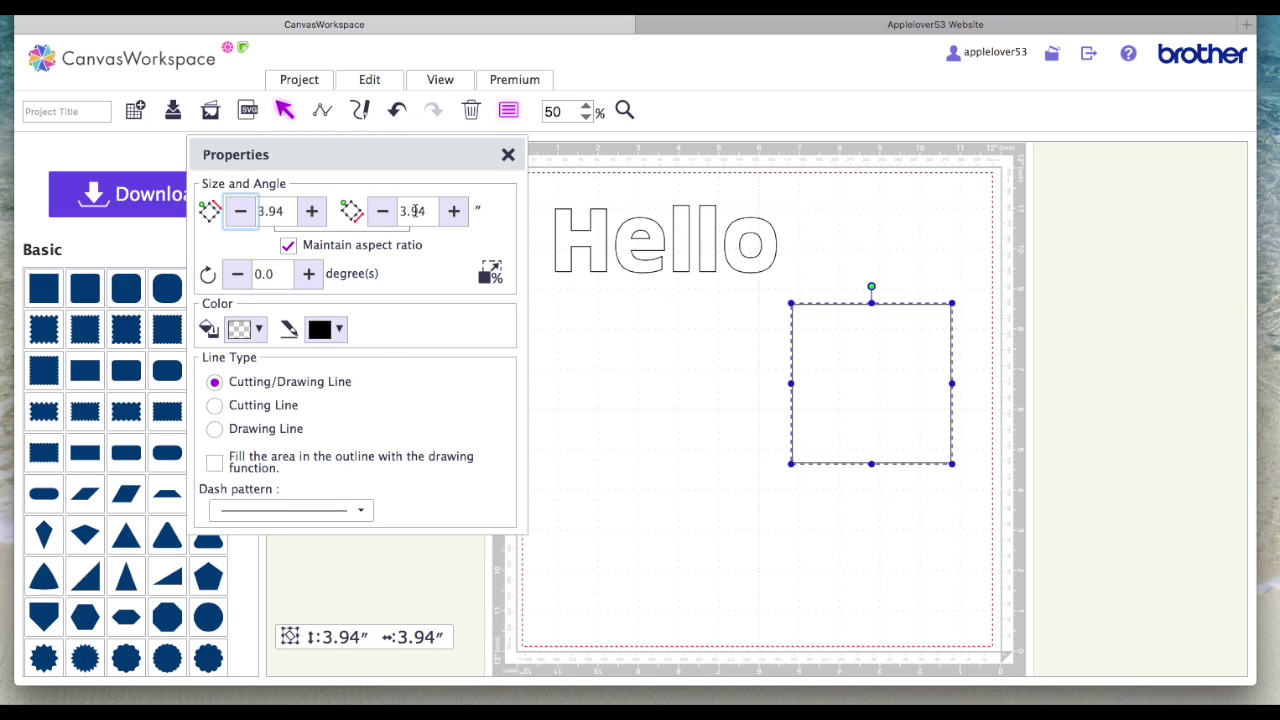
click(508, 154)
click(682, 240)
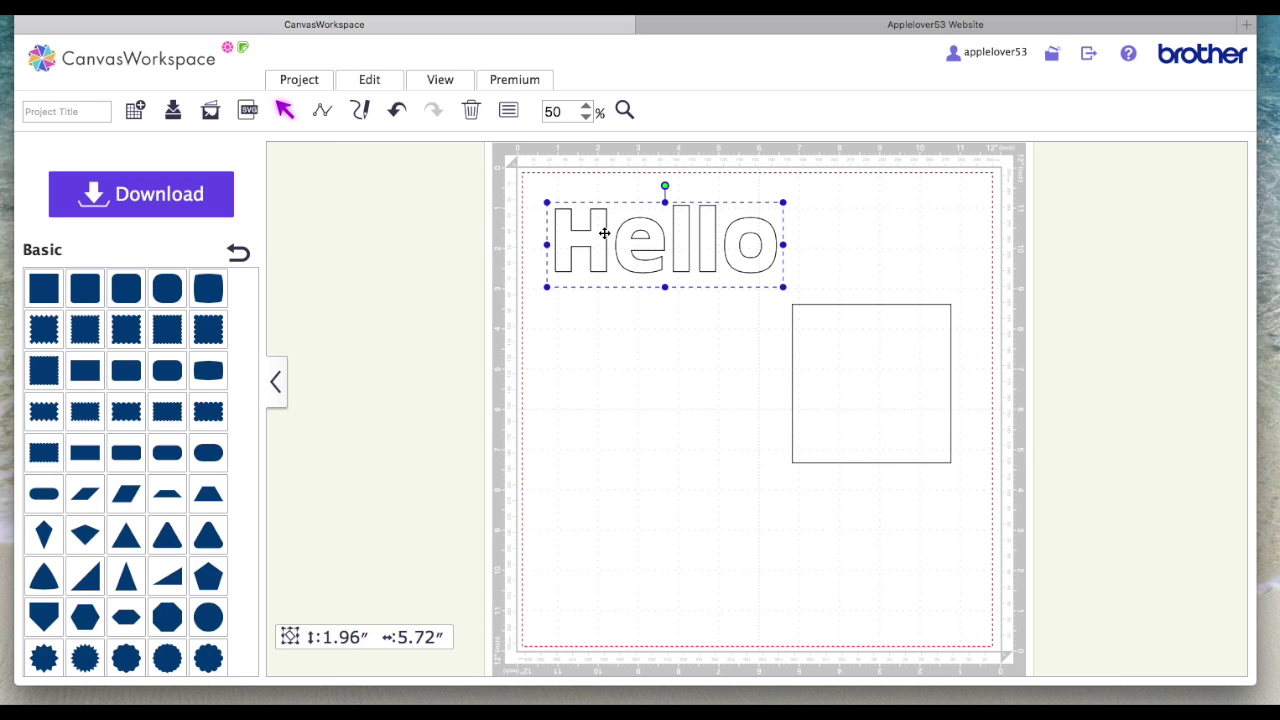
- Move the square to the mat's lower-right corner and enlarge the "Hello" text to about 2.50" high by 7.30" wide
drag(855, 345, 897, 511)
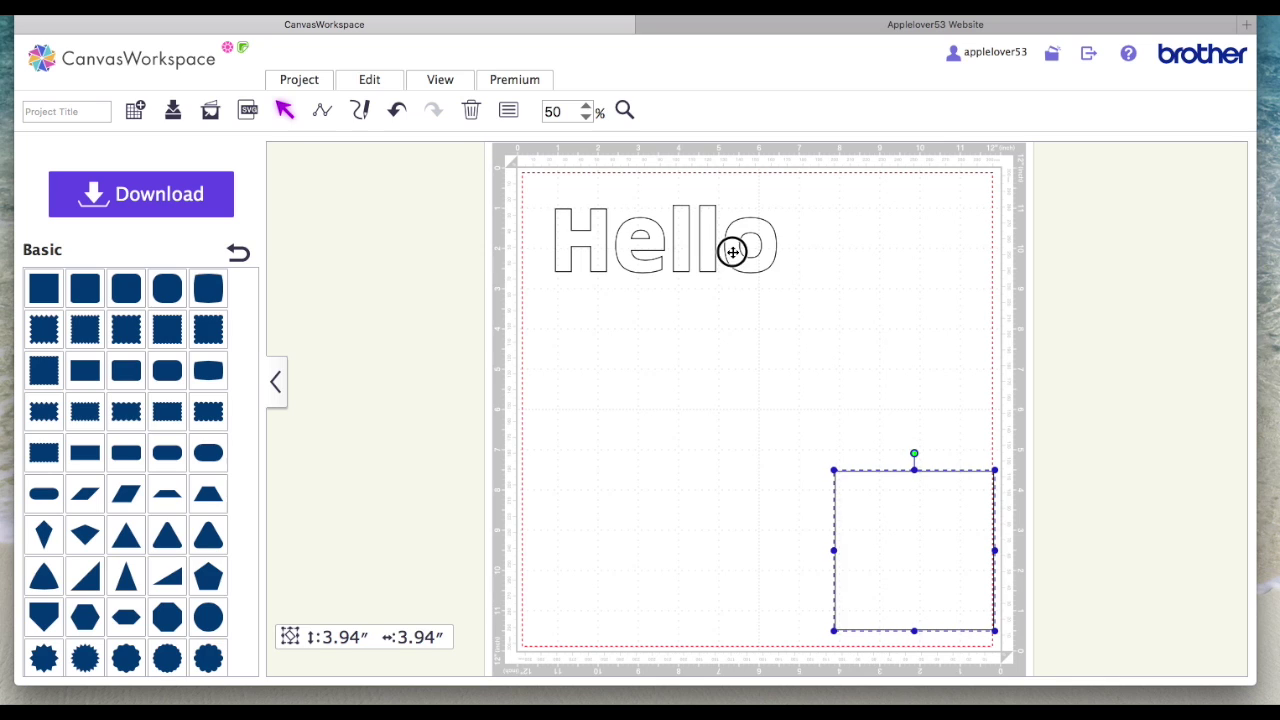
drag(732, 252, 720, 244)
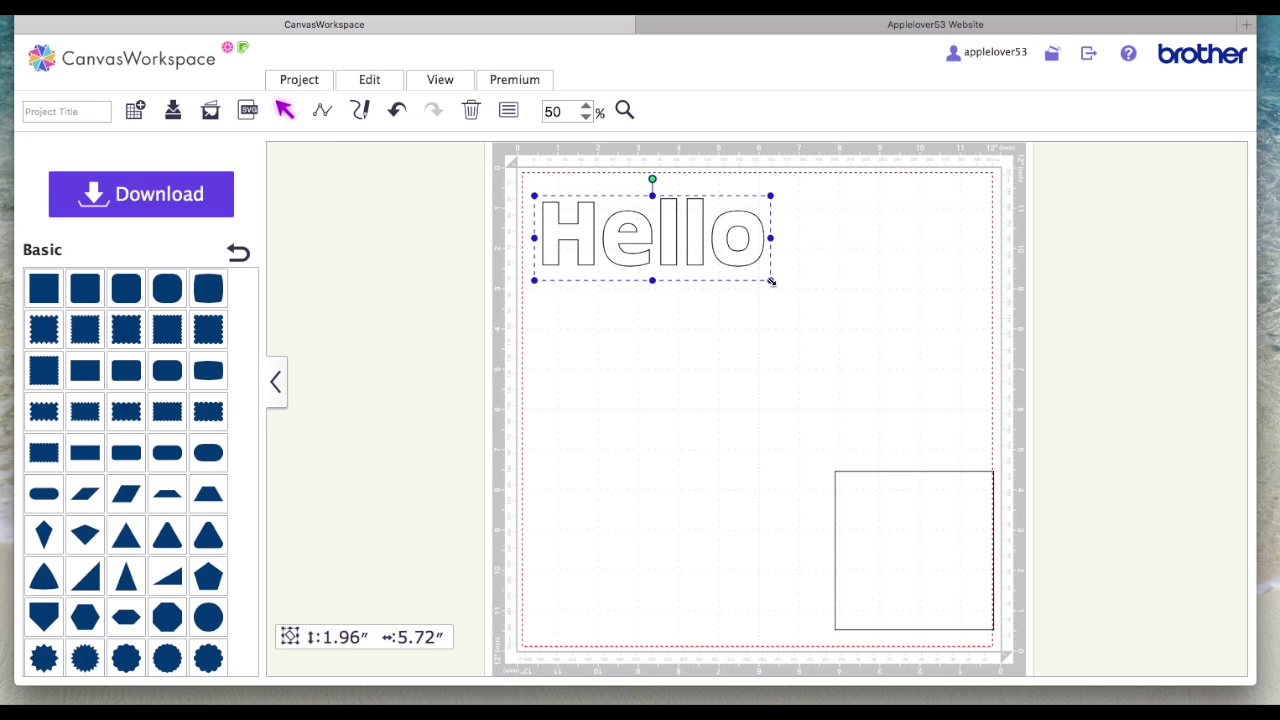
drag(770, 280, 834, 316)
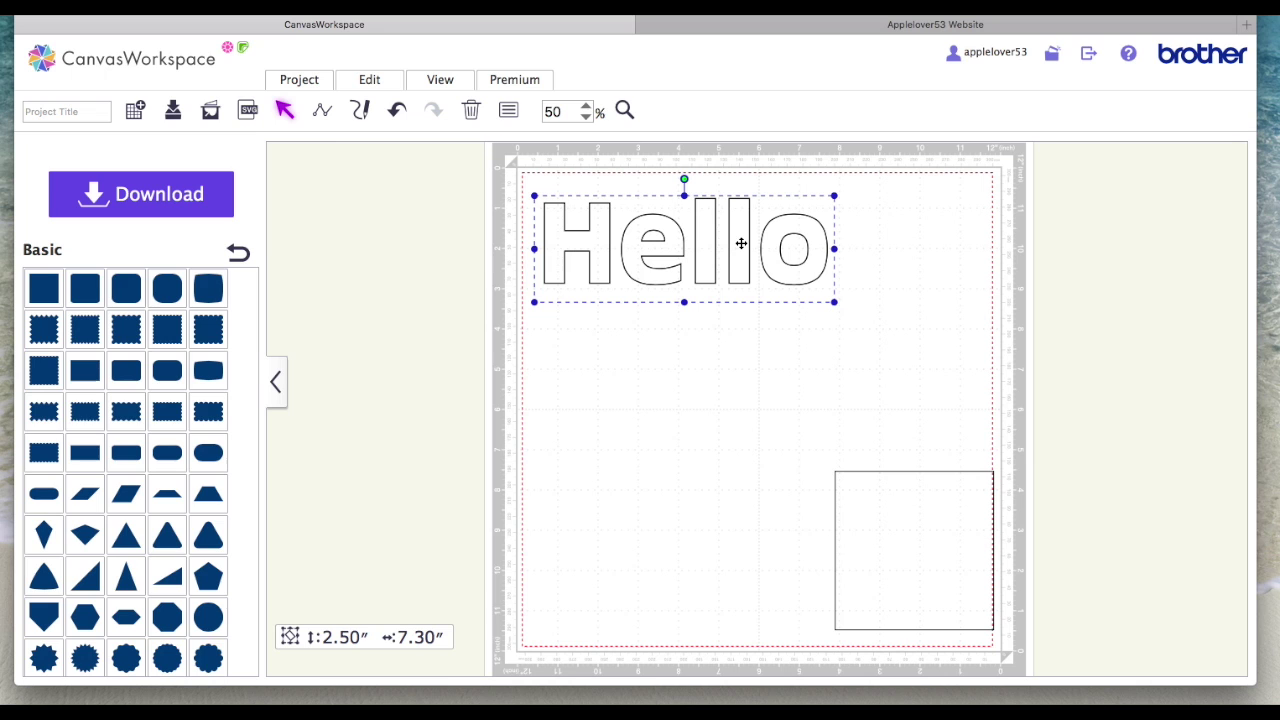
- Duplicate the "Hello" text and place the copy directly below the original
right_click(702, 245)
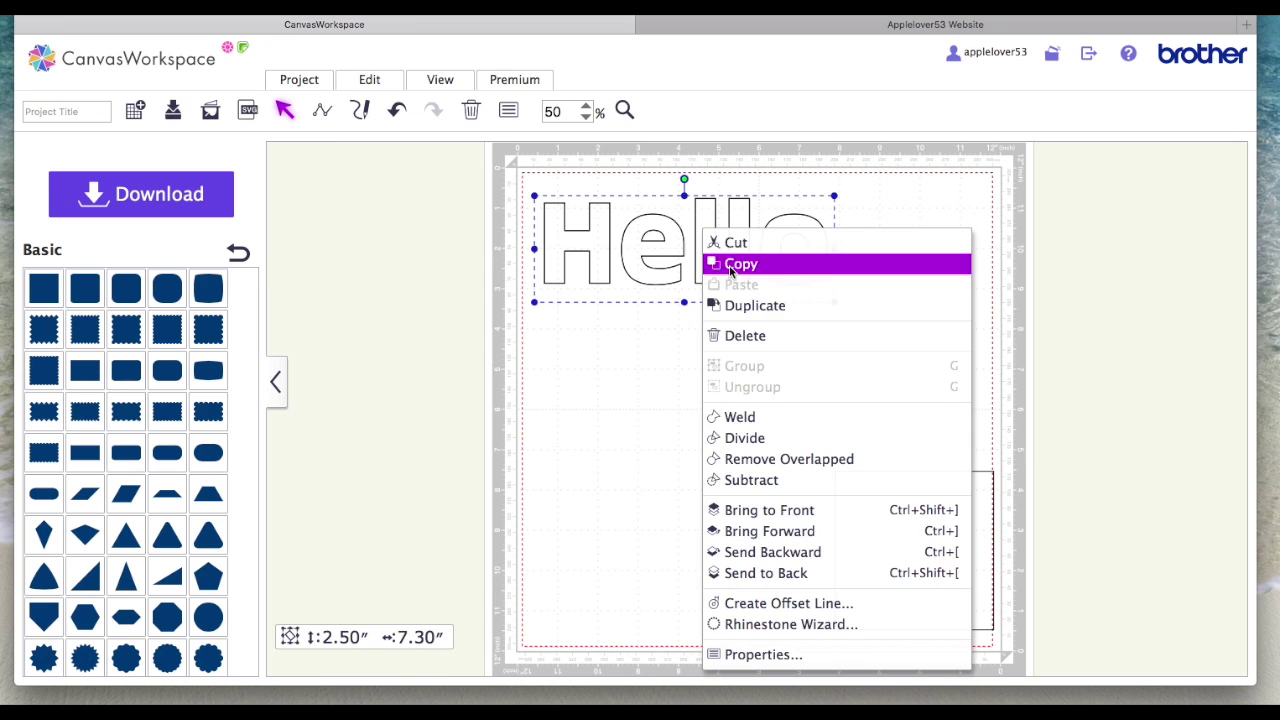
click(762, 306)
drag(751, 270, 737, 360)
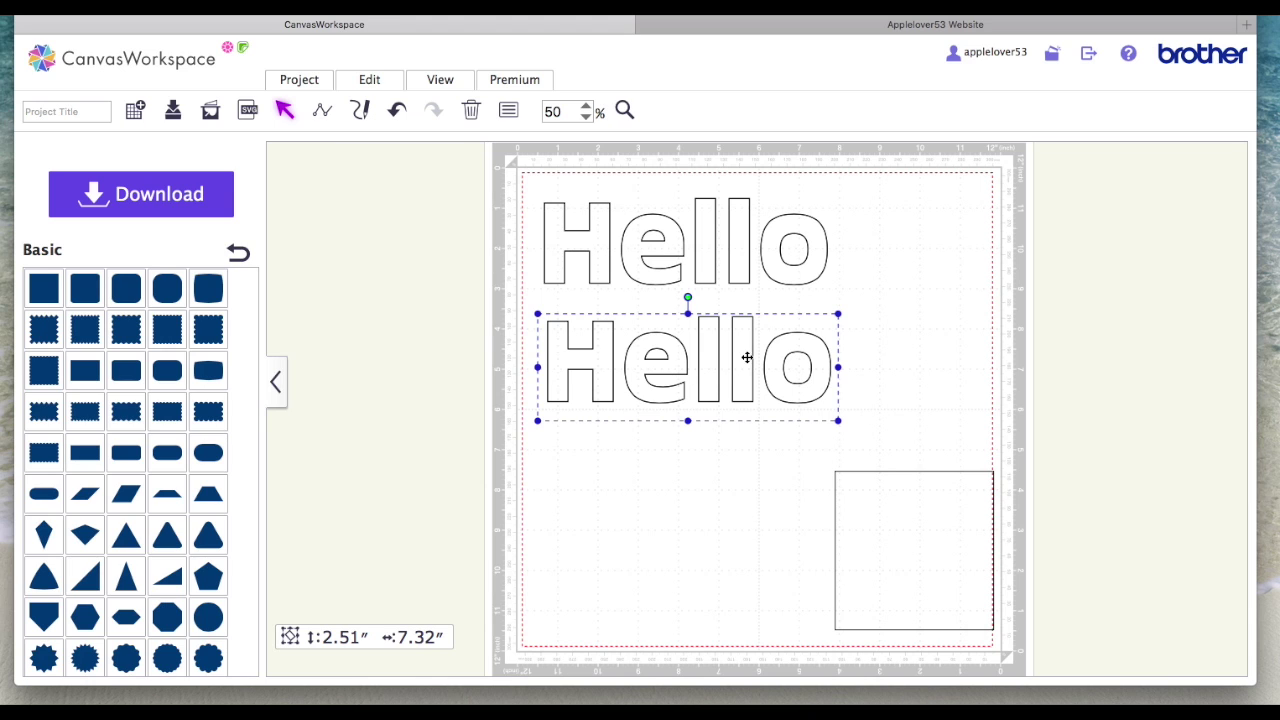
- Divide the lower "Hello" into separate letter shapes and select the letters one by one to check them
right_click(714, 357)
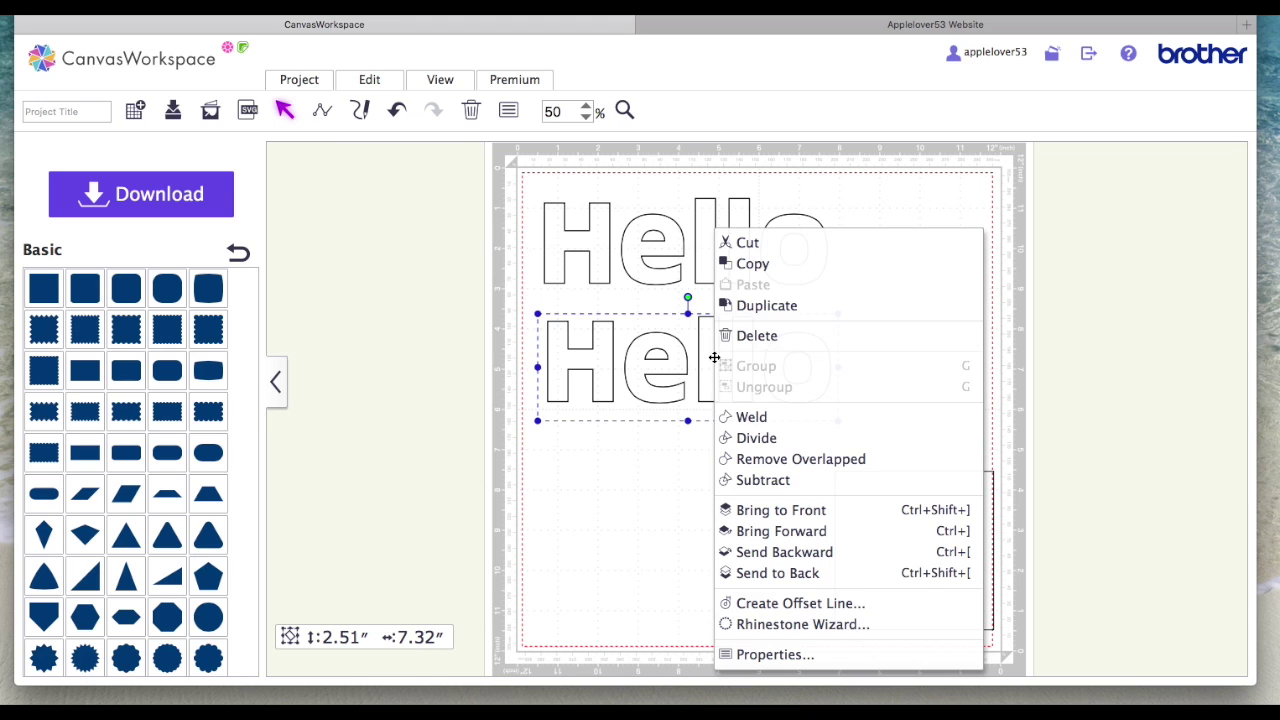
click(800, 437)
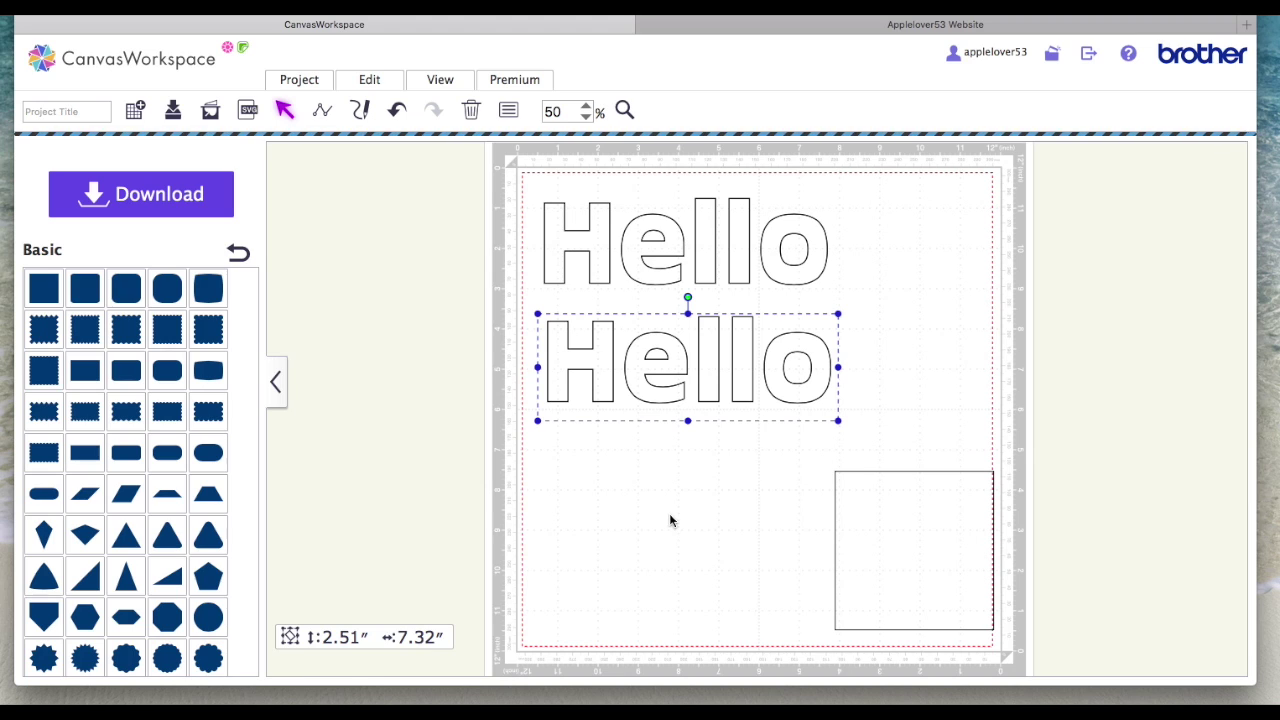
click(819, 389)
click(746, 381)
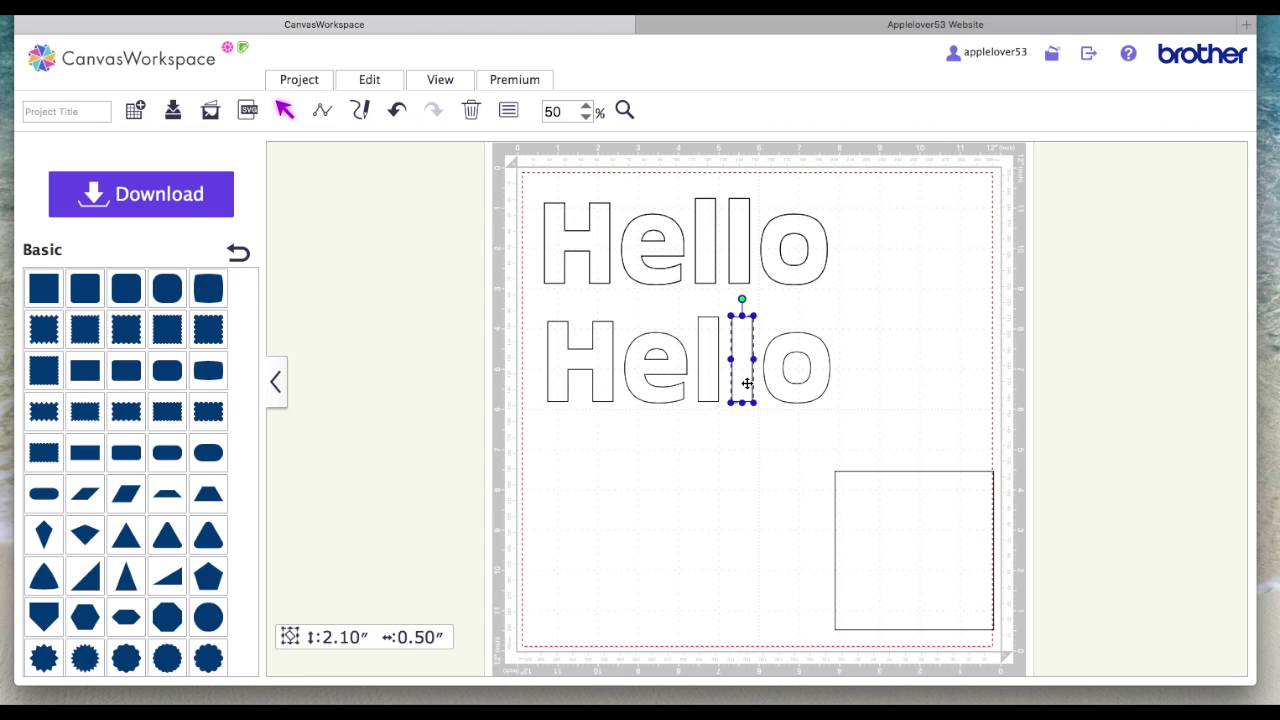
click(706, 387)
click(663, 394)
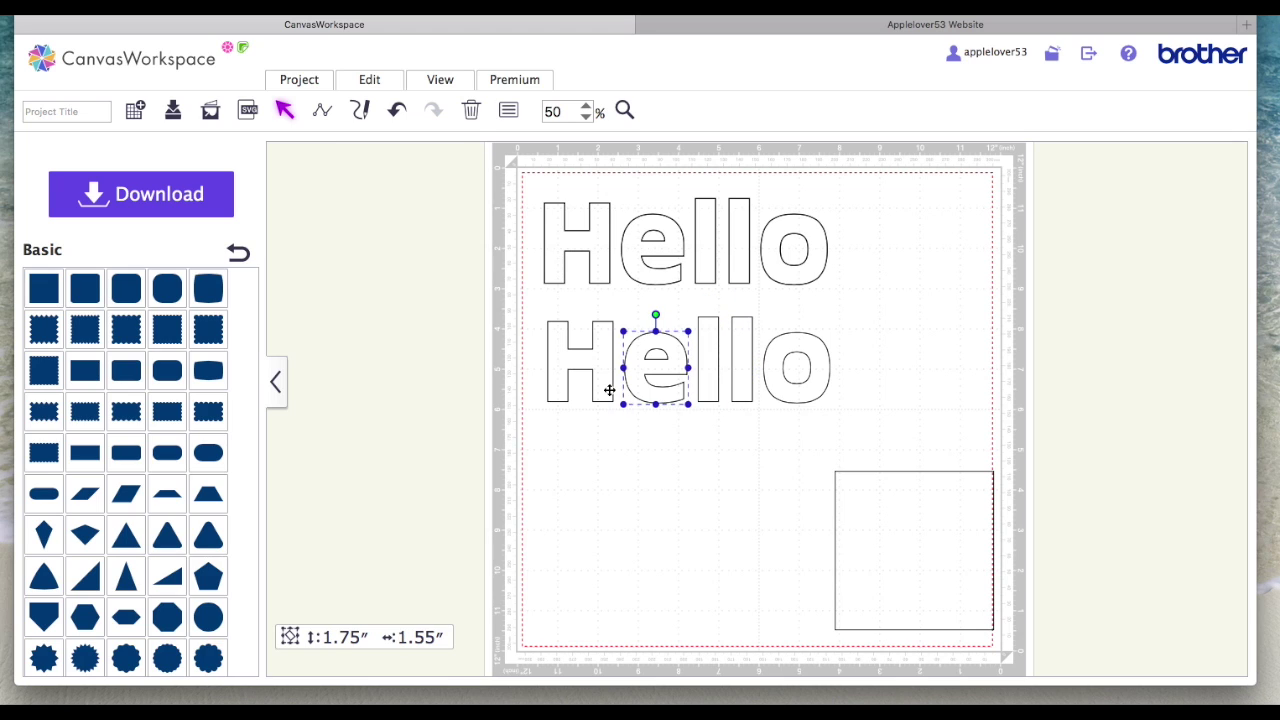
click(606, 384)
click(640, 482)
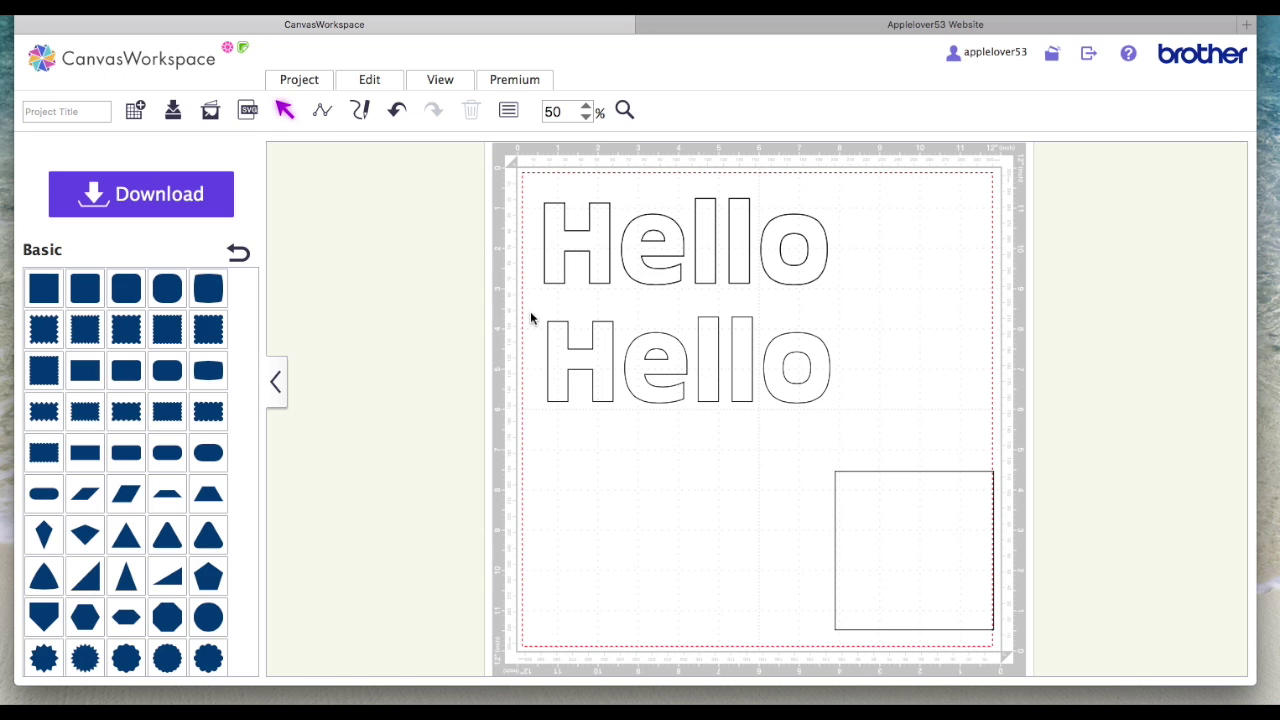
- Select all the separate letters of the lower "Hello" and group them into one object
drag(517, 304, 855, 421)
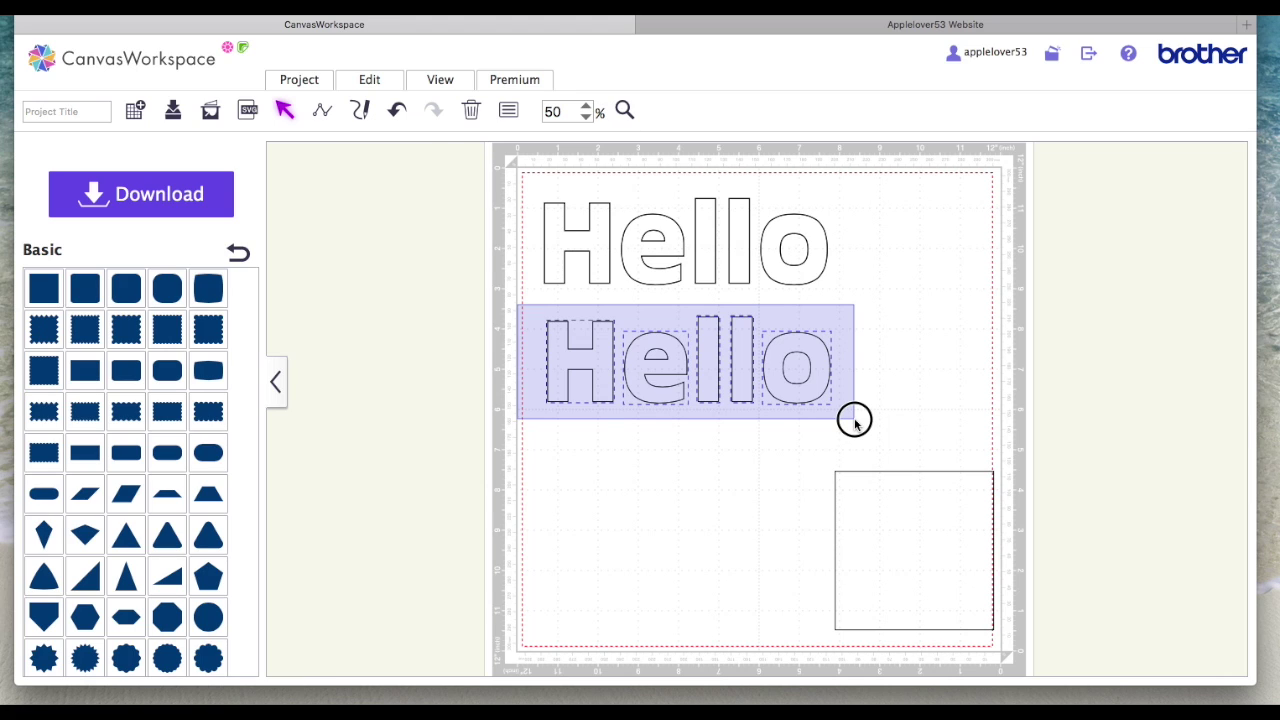
drag(855, 421, 855, 424)
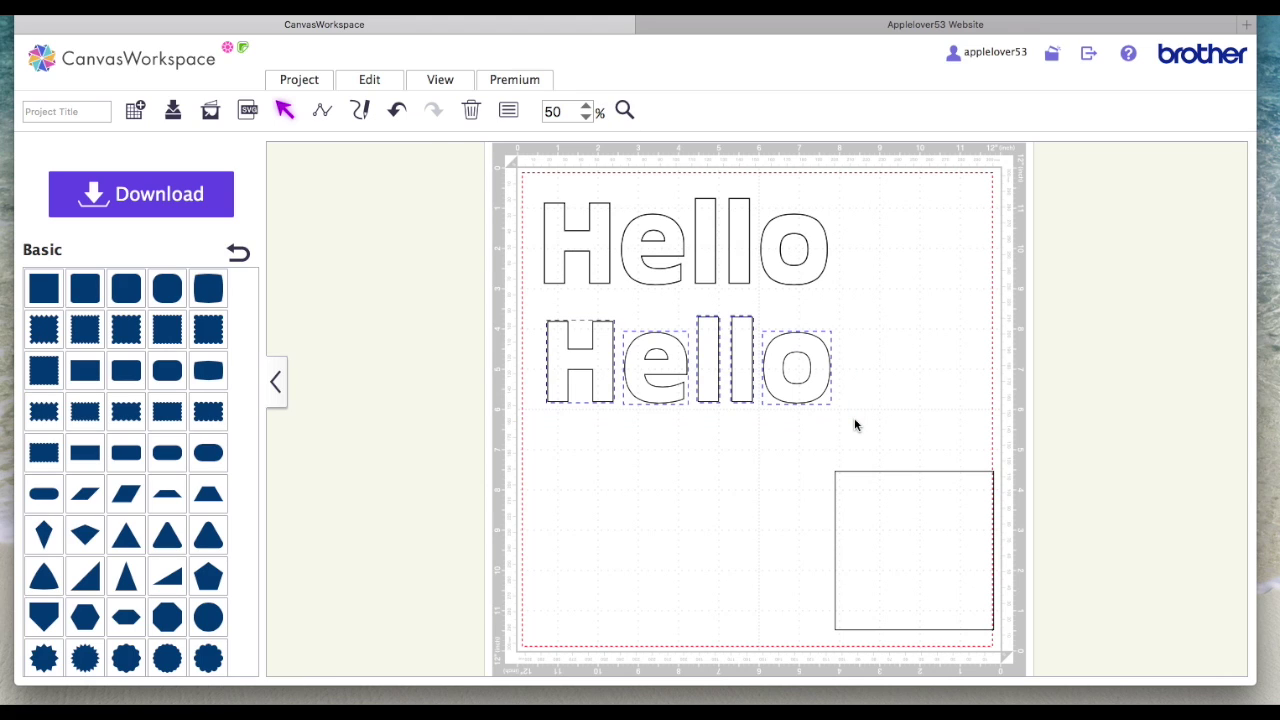
right_click(741, 355)
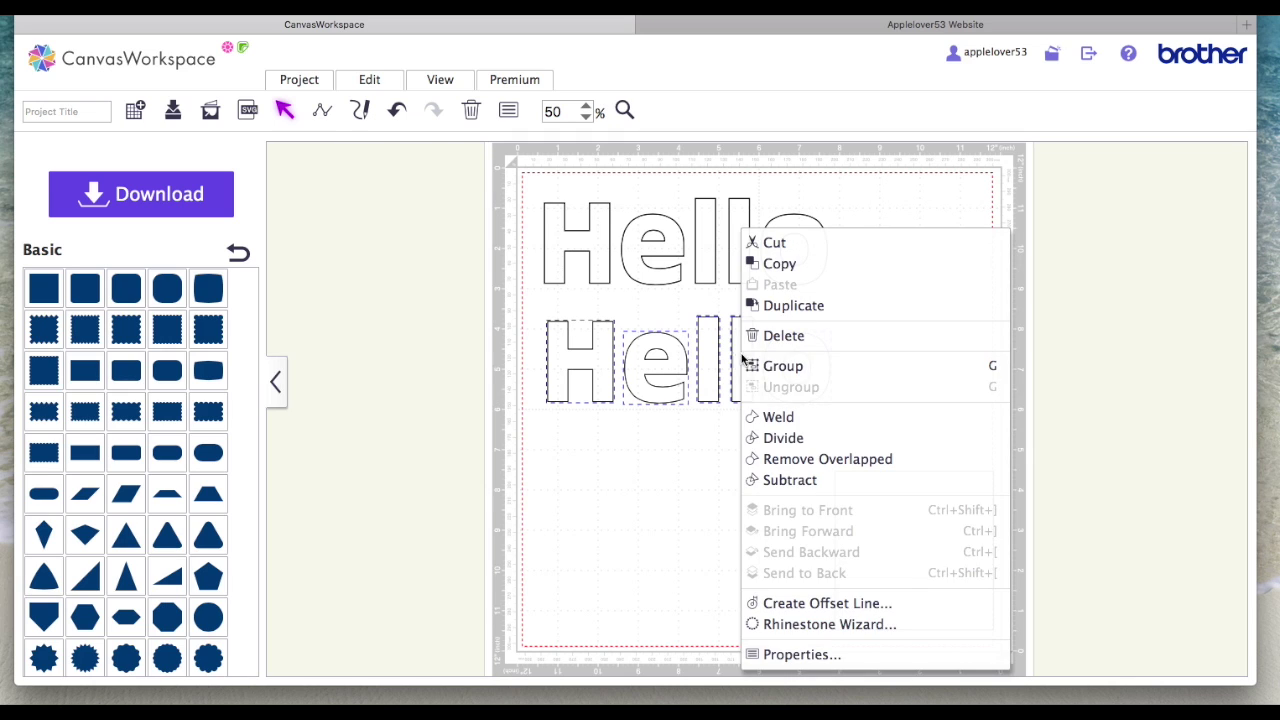
click(790, 365)
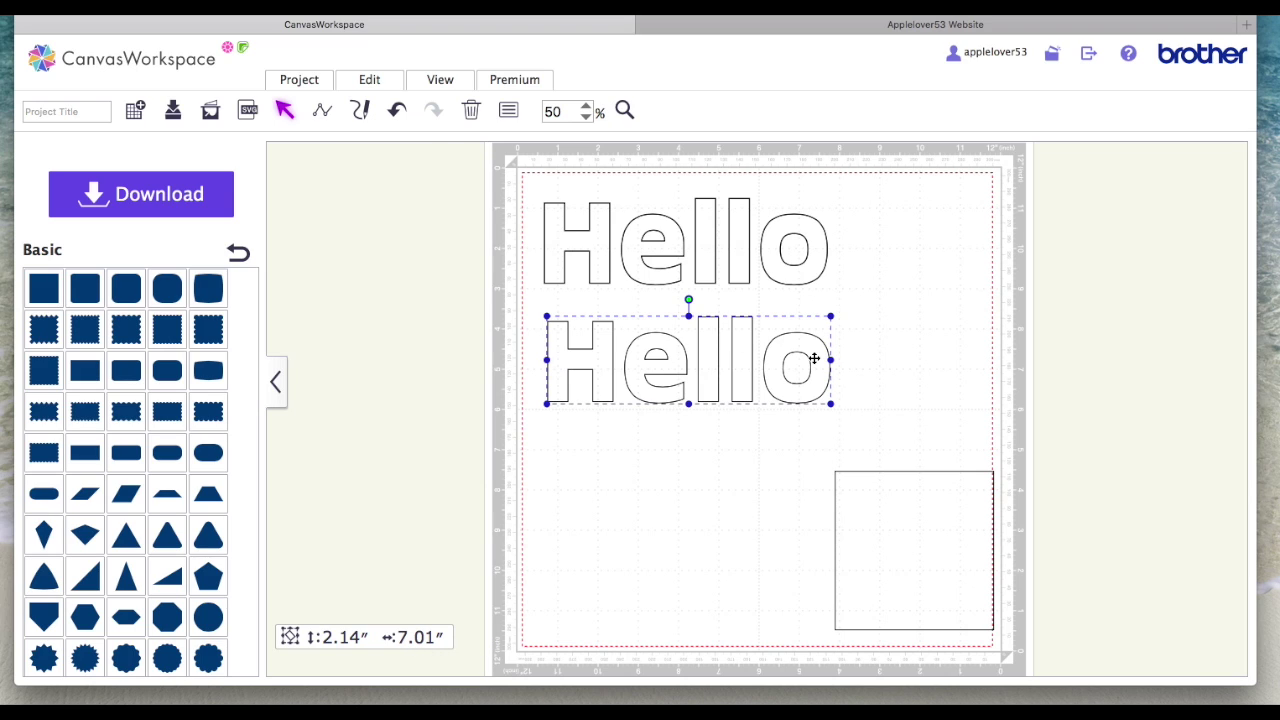
- Lay the grouped "Hello" over the original text to compare their letter sizes, and move it back below
click(812, 247)
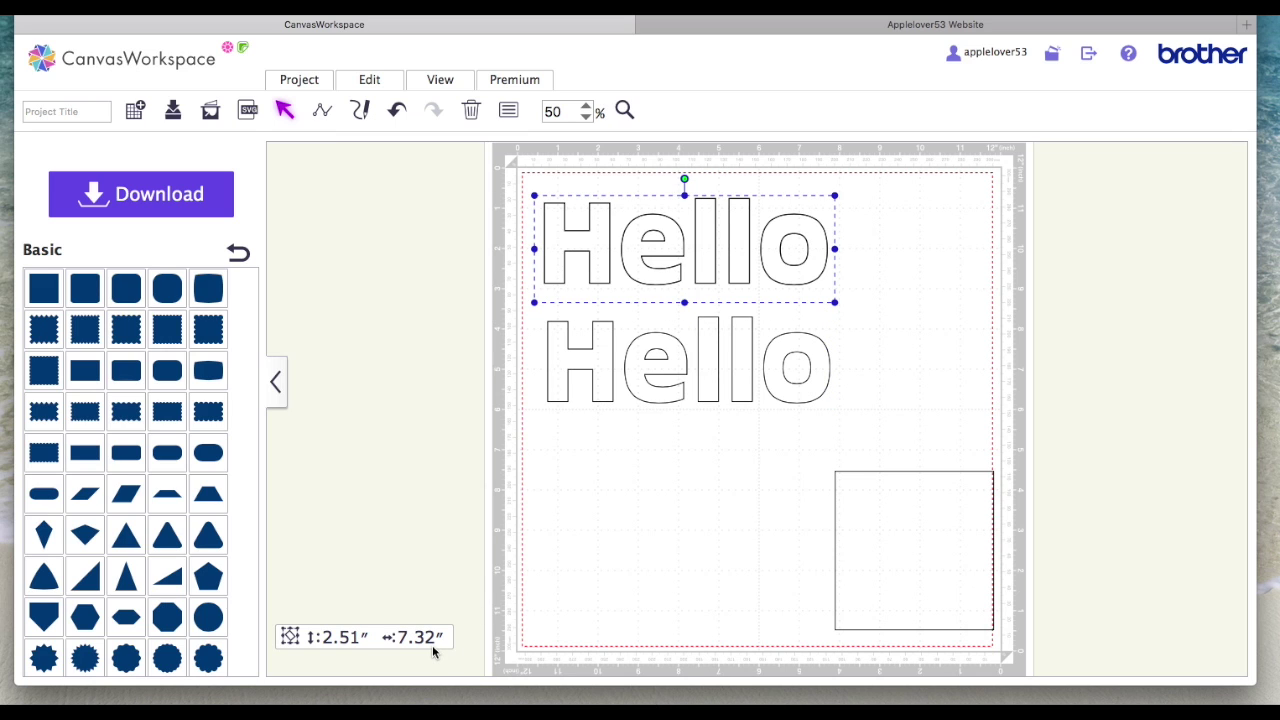
drag(746, 386, 744, 270)
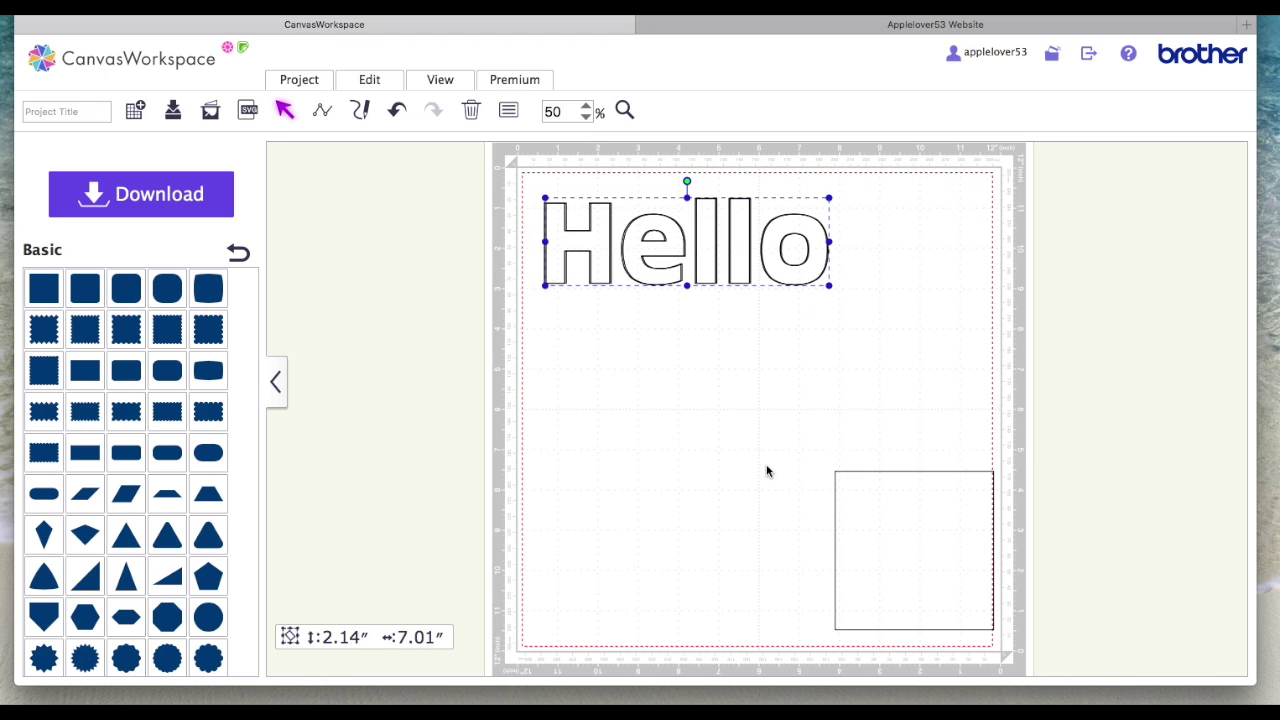
drag(745, 247, 734, 346)
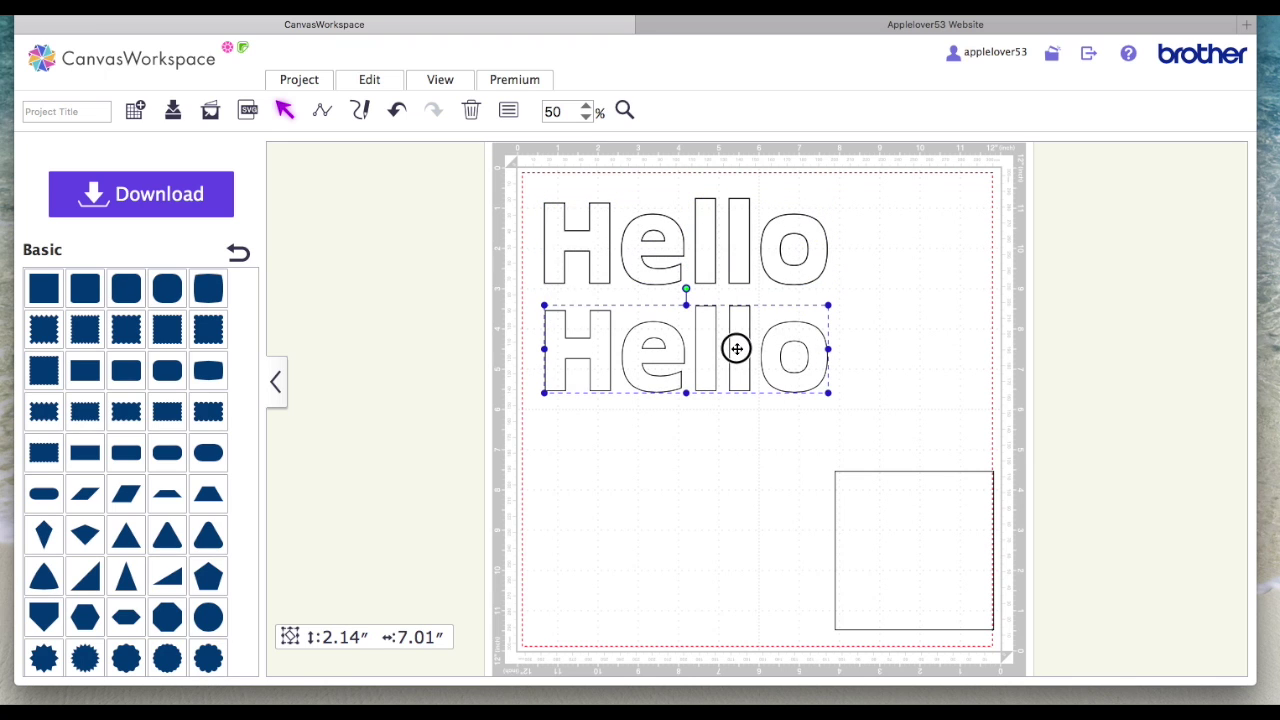
- Compare the selection boxes of both "Hello" objects and delete the grouped copy
click(784, 227)
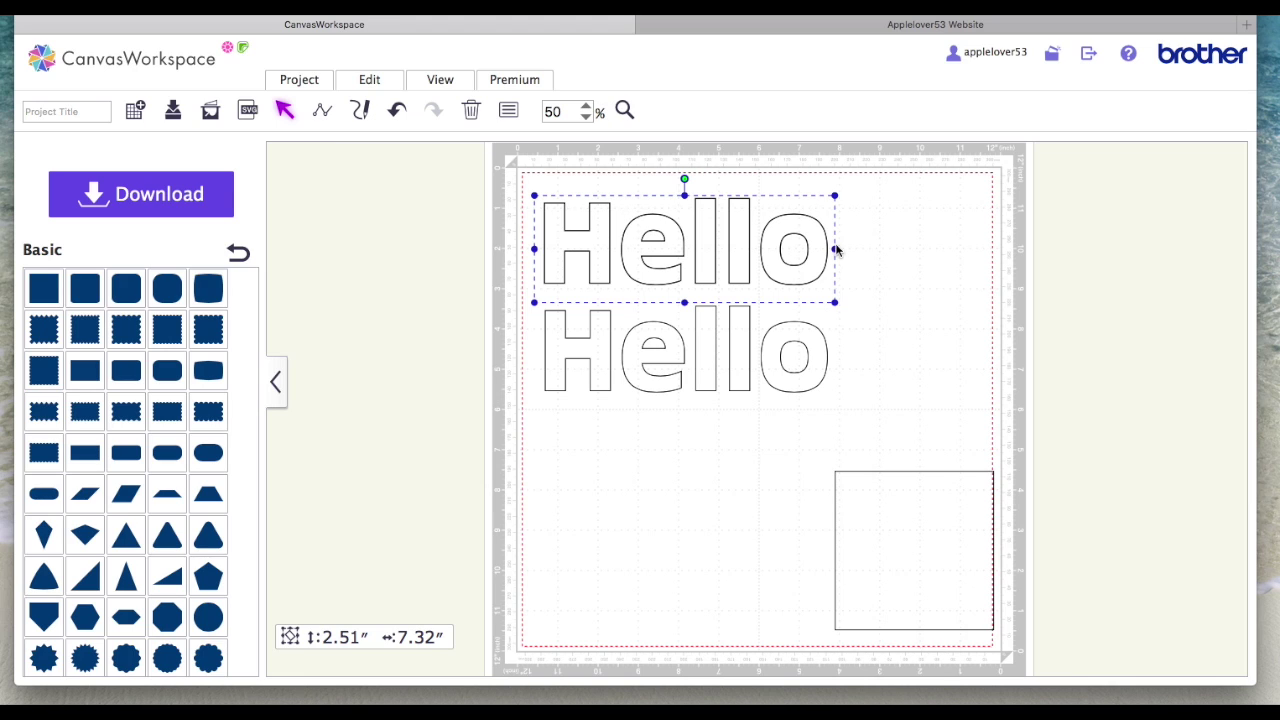
click(812, 360)
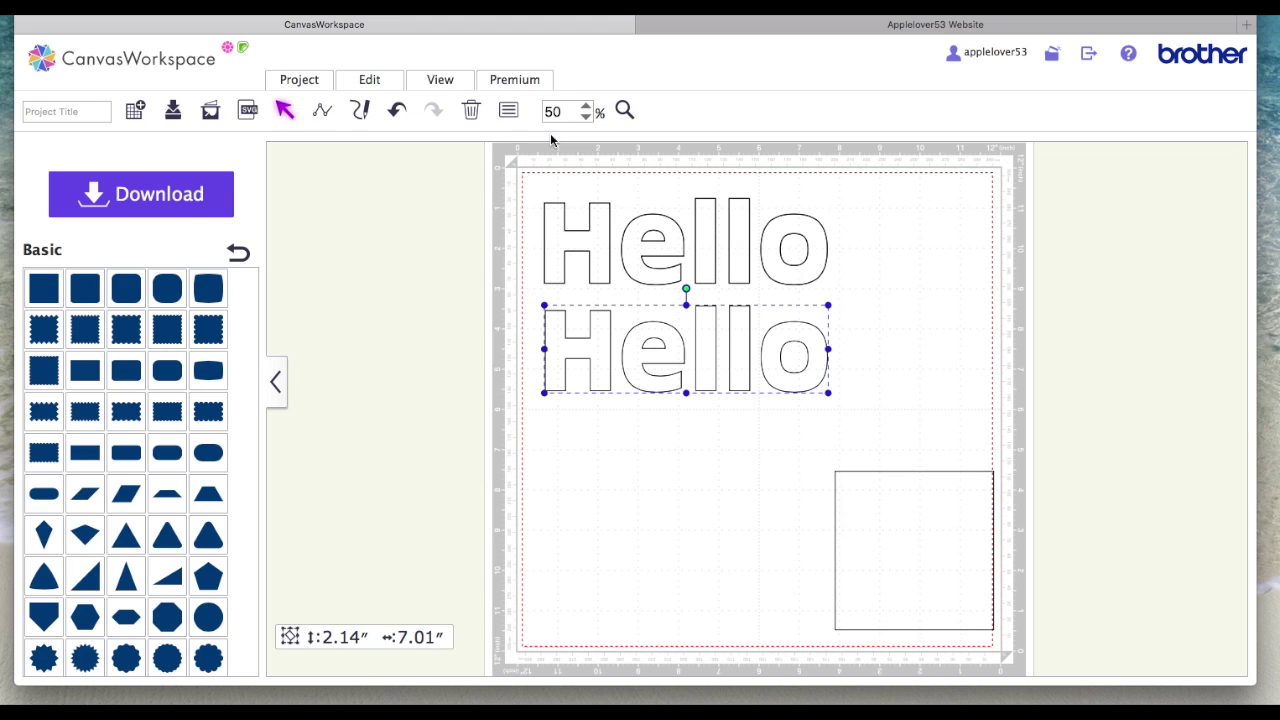
click(473, 112)
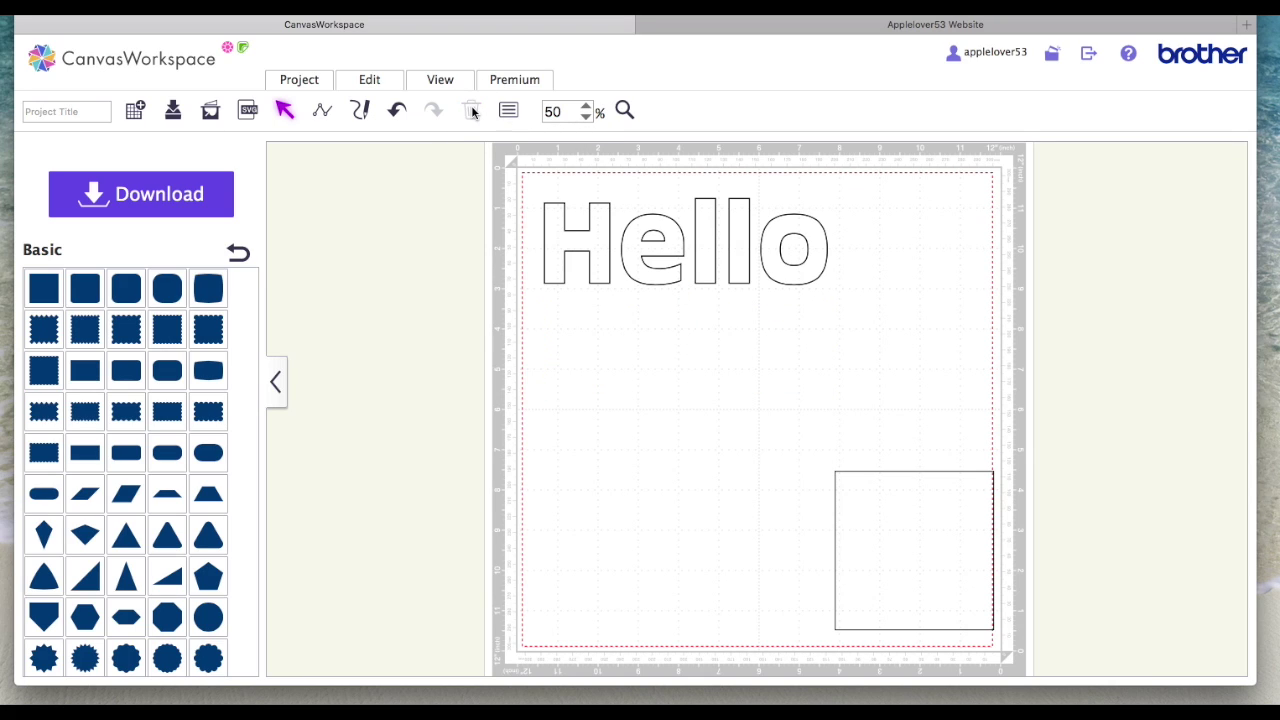
- Undo the deletion of the lower "Hello", select the restored object, and redo the deletion
click(395, 112)
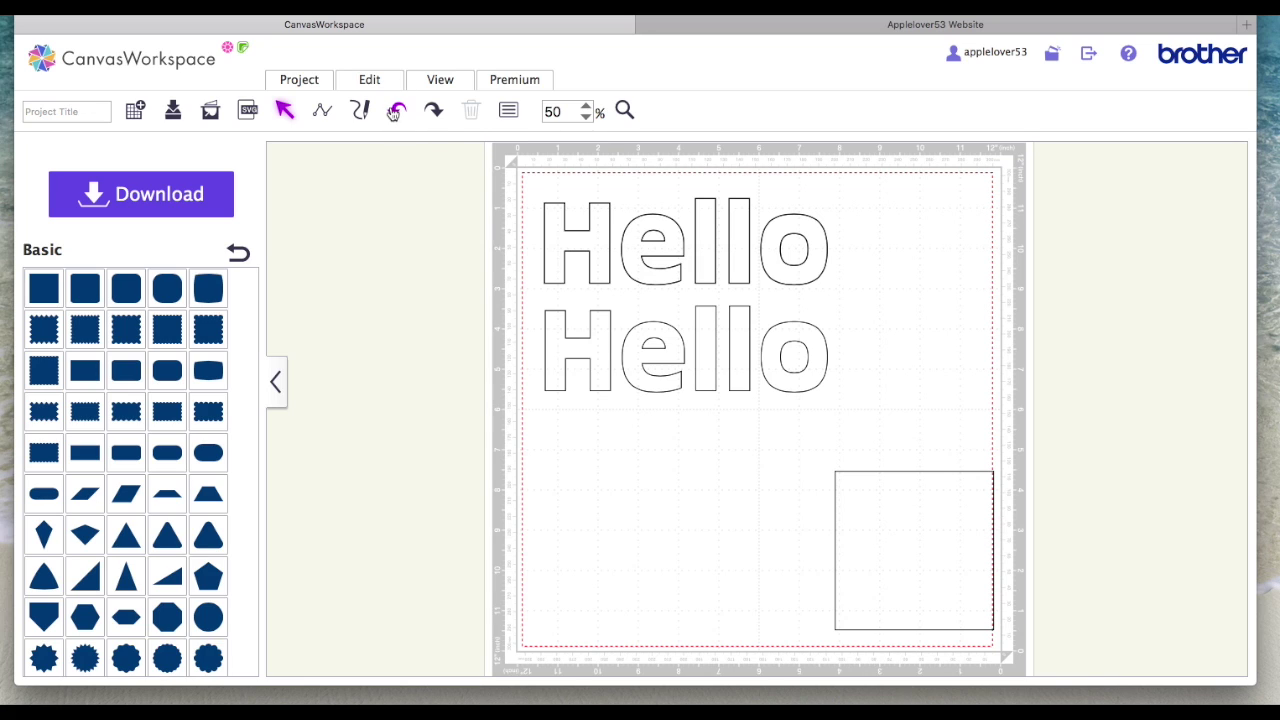
click(743, 350)
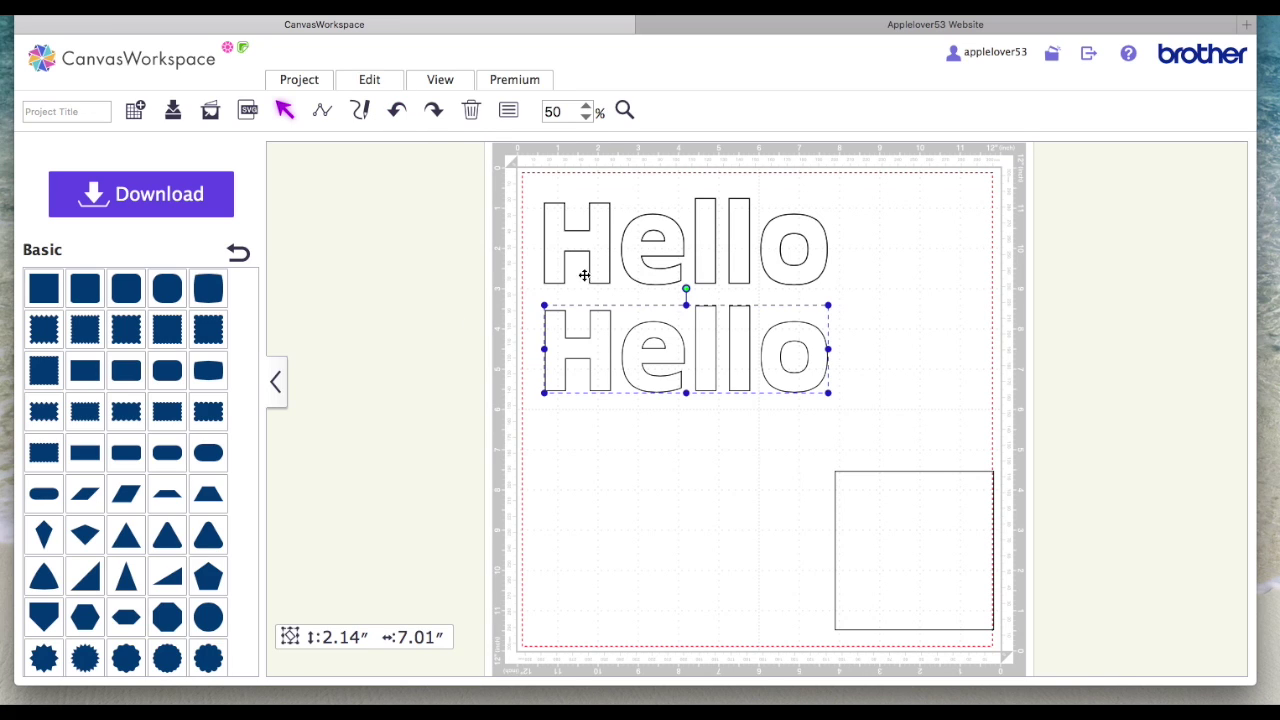
click(435, 112)
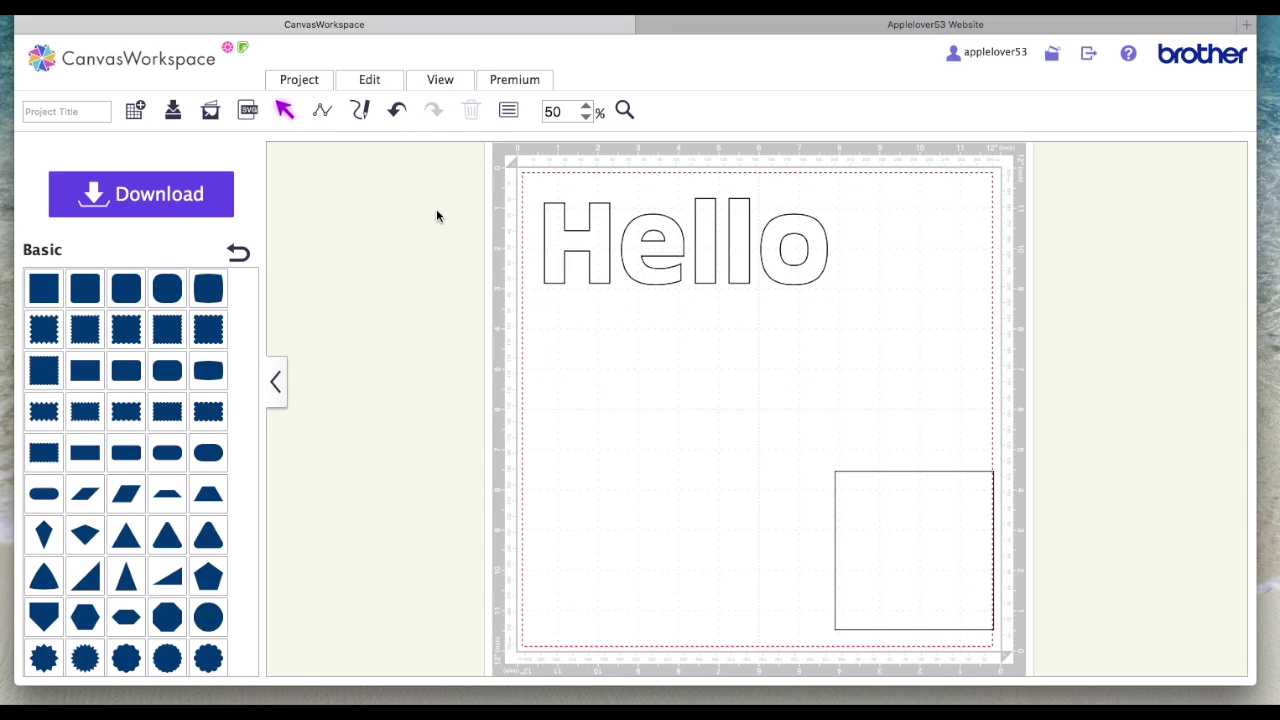
- Move the square from the mat's lower corner to just below "Hello" and open its points for editing
click(365, 112)
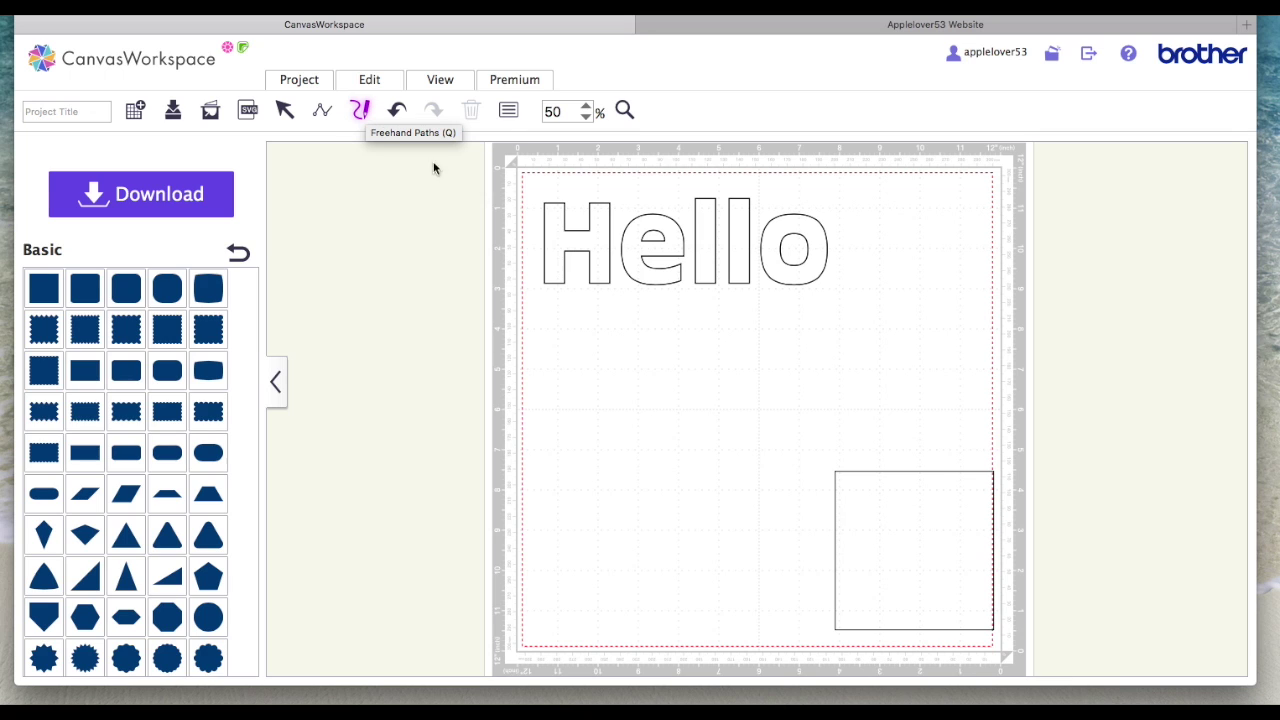
key(Escape)
click(918, 528)
drag(924, 527, 664, 396)
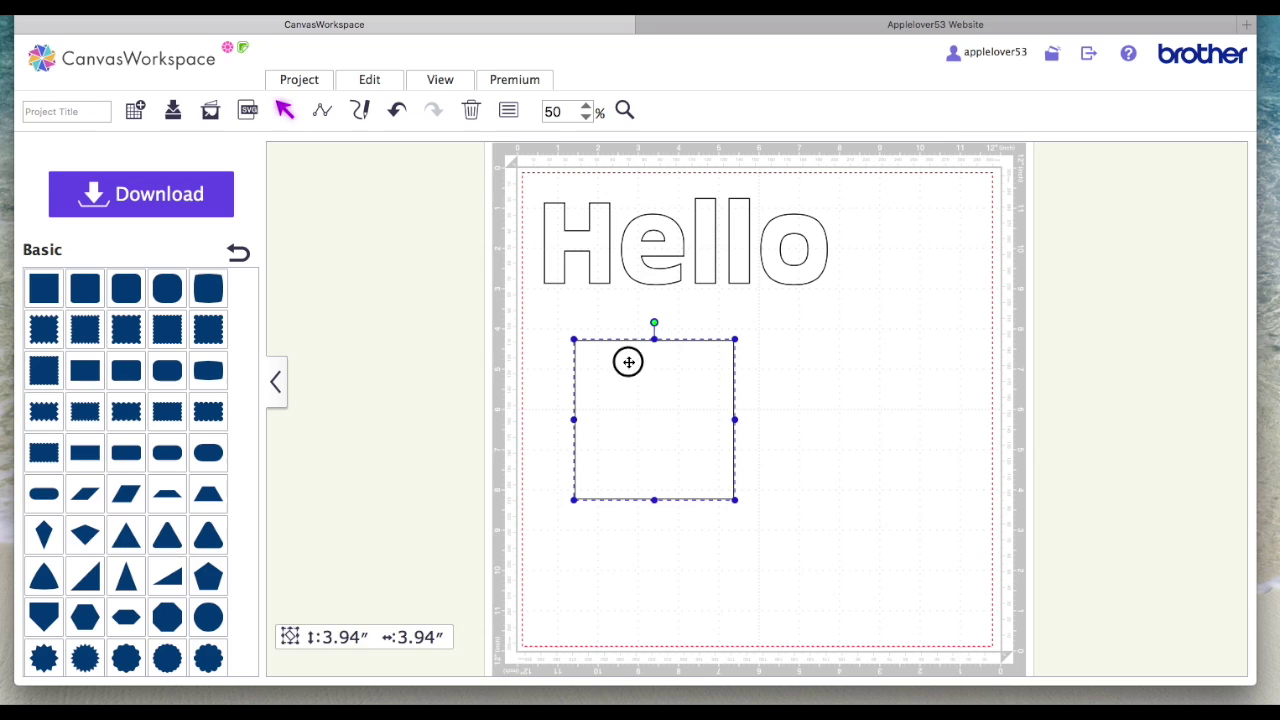
double_click(629, 362)
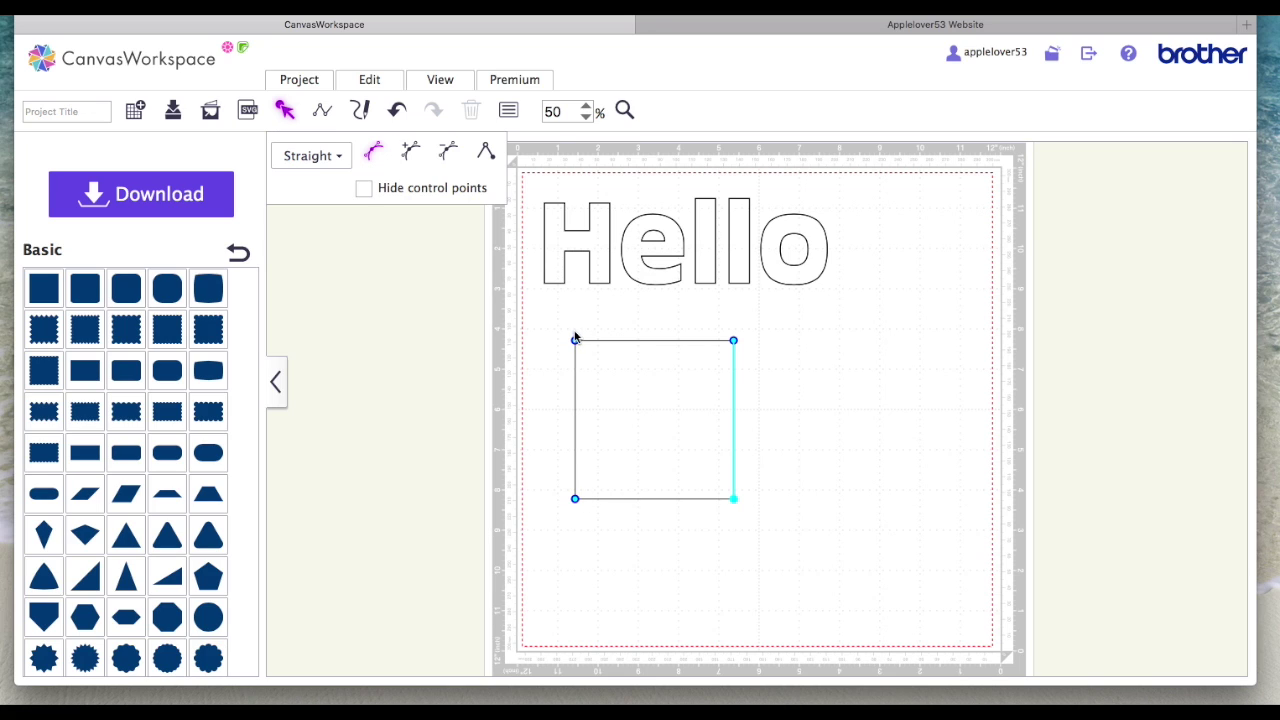
- Draw a closed wavy freehand shape about 4.58" high and 3.63" wide beside the square, and delete the stray short line inside it
click(366, 111)
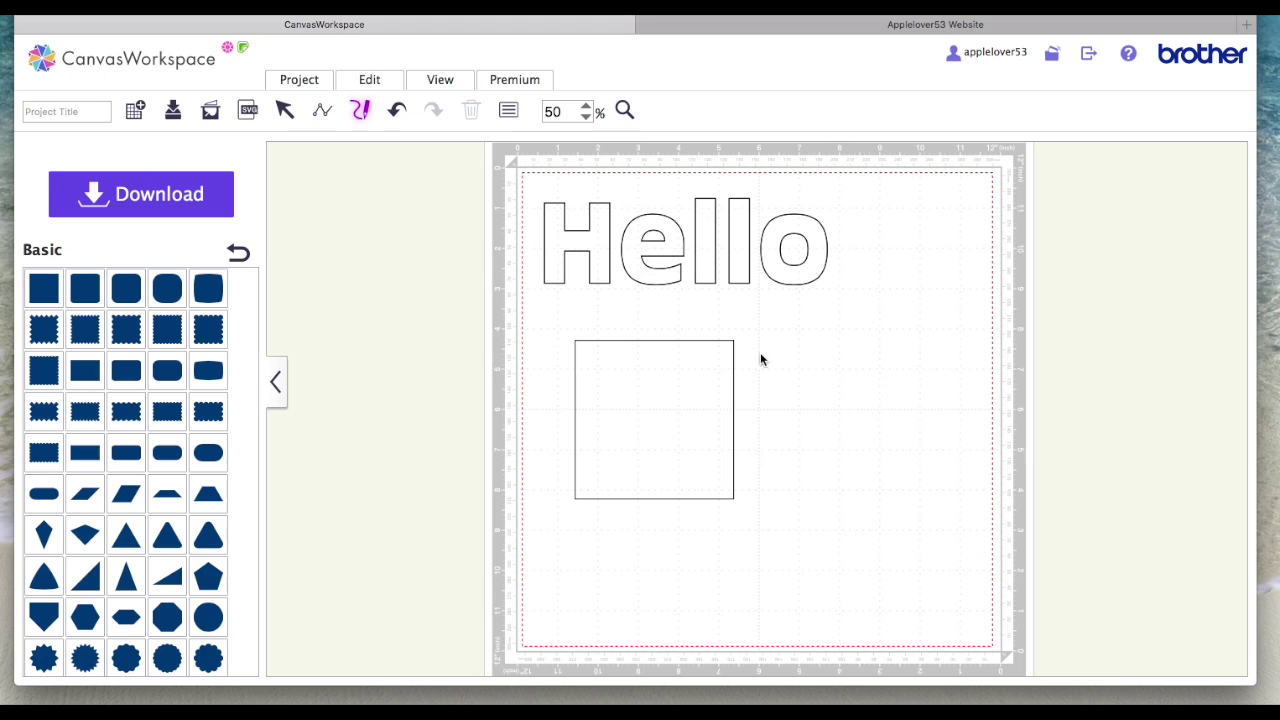
mouse_move(750, 339)
mouse_down()
mouse_move(869, 336)
mouse_move(875, 351)
mouse_move(858, 365)
mouse_move(790, 366)
mouse_move(779, 385)
mouse_move(867, 388)
mouse_move(864, 426)
mouse_move(783, 433)
mouse_move(803, 451)
mouse_move(887, 461)
mouse_move(857, 510)
mouse_move(763, 486)
mouse_move(745, 423)
mouse_move(749, 337)
mouse_up()
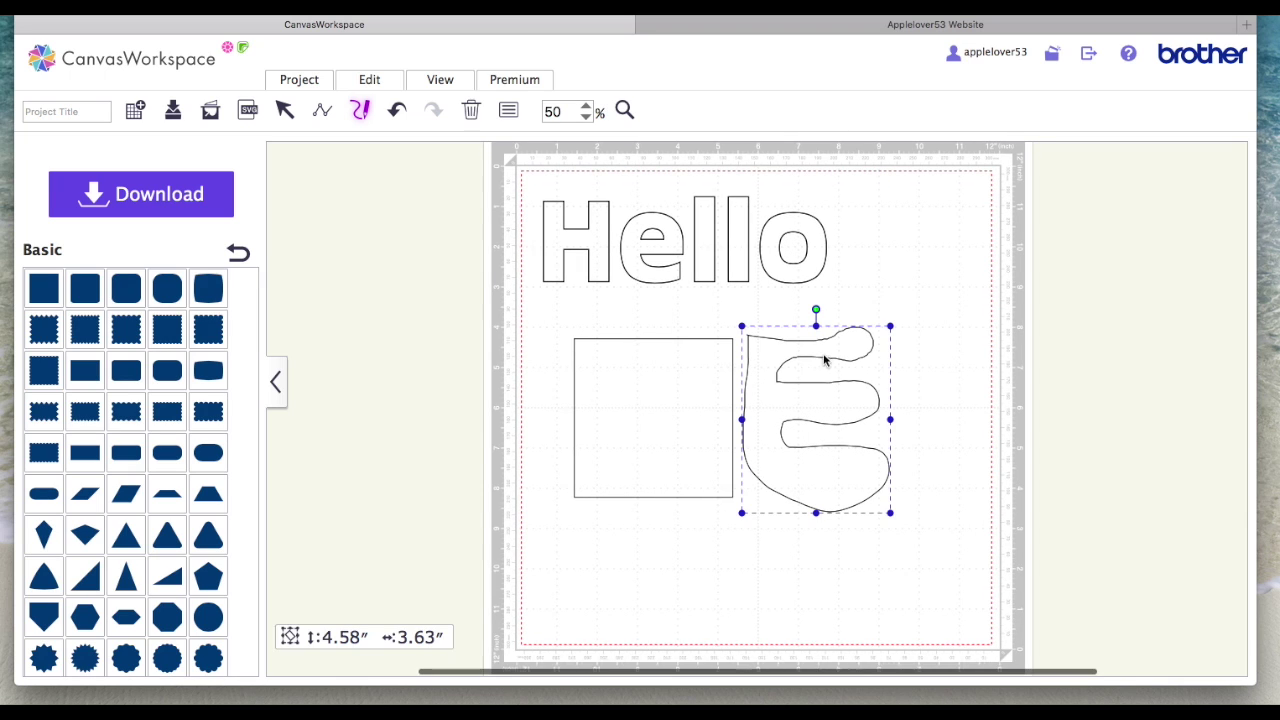
drag(825, 396, 857, 394)
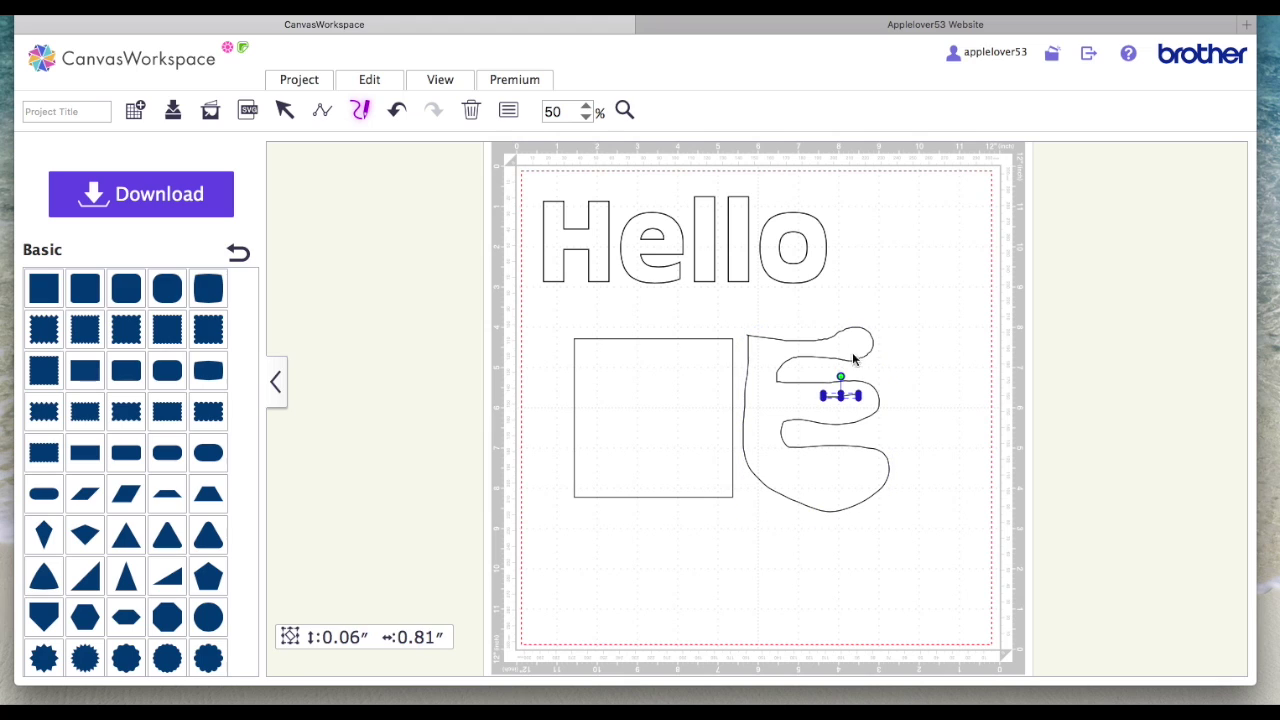
key(Delete)
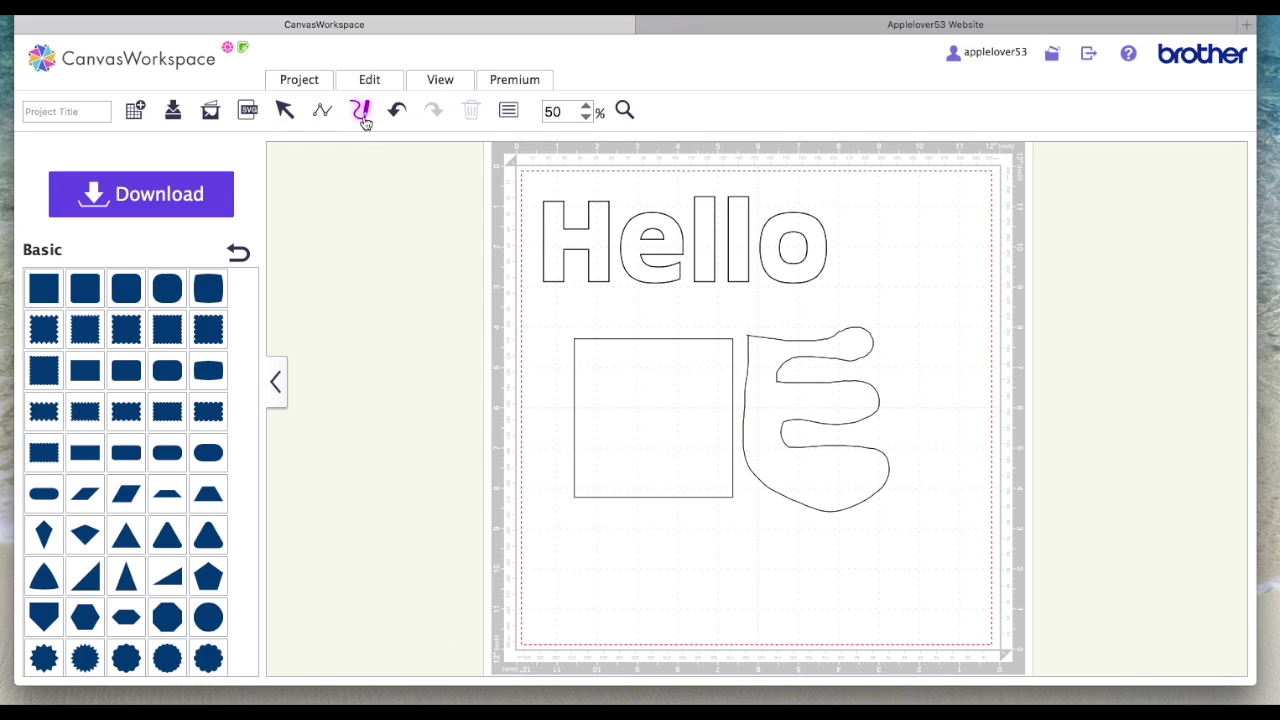
- Move the freehand shape farther from the square and set its line type to Drawing Line, after trying Cutting Line
click(284, 112)
mouse_move(834, 386)
mouse_down()
mouse_move(869, 391)
mouse_move(876, 376)
mouse_up()
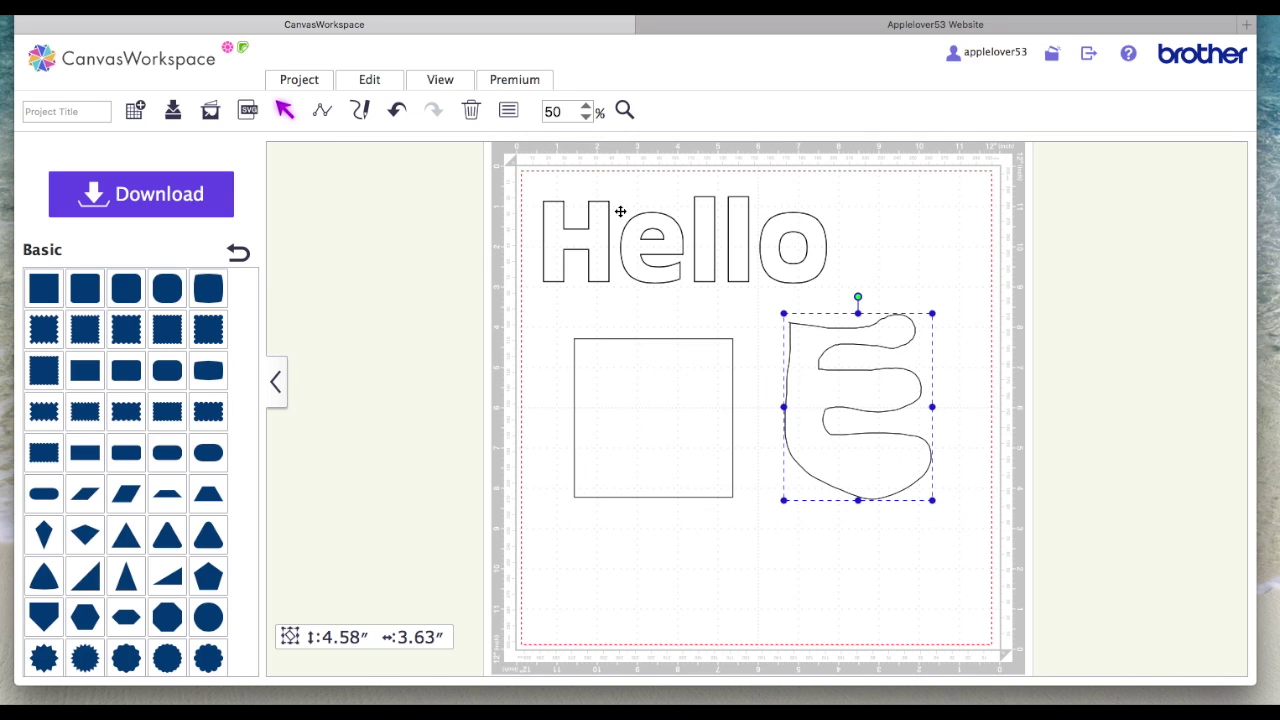
click(508, 111)
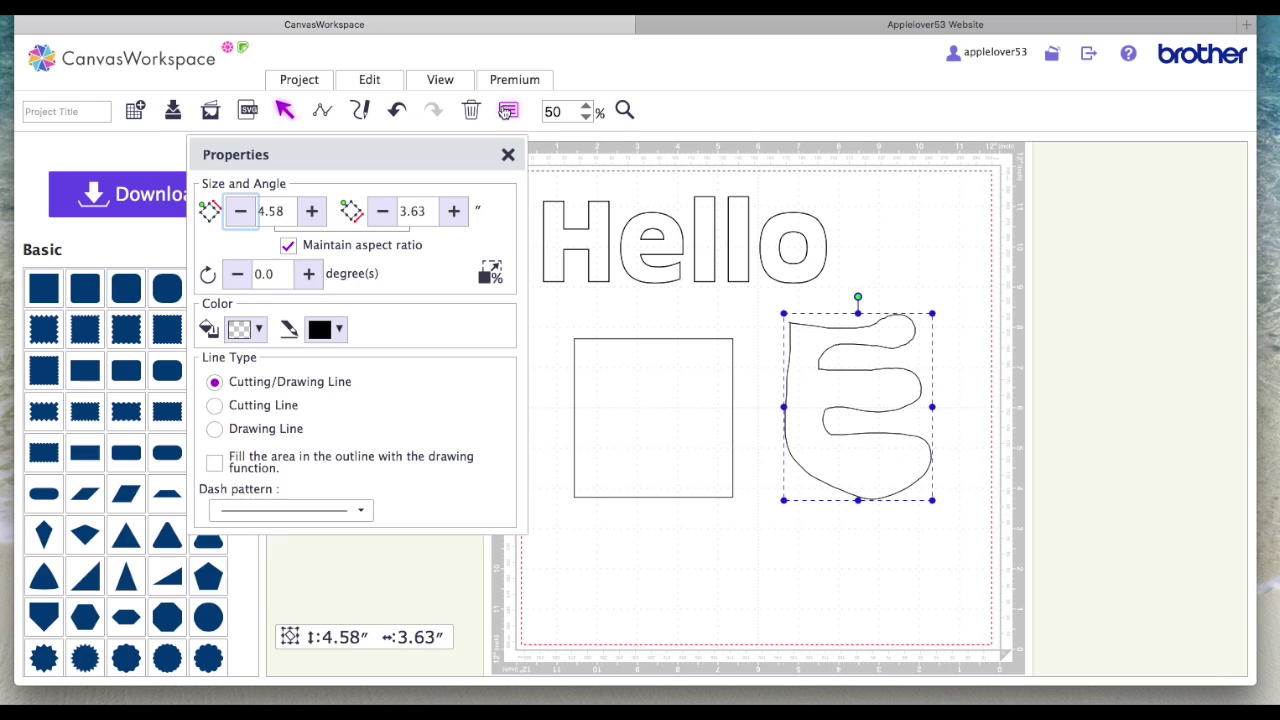
click(215, 407)
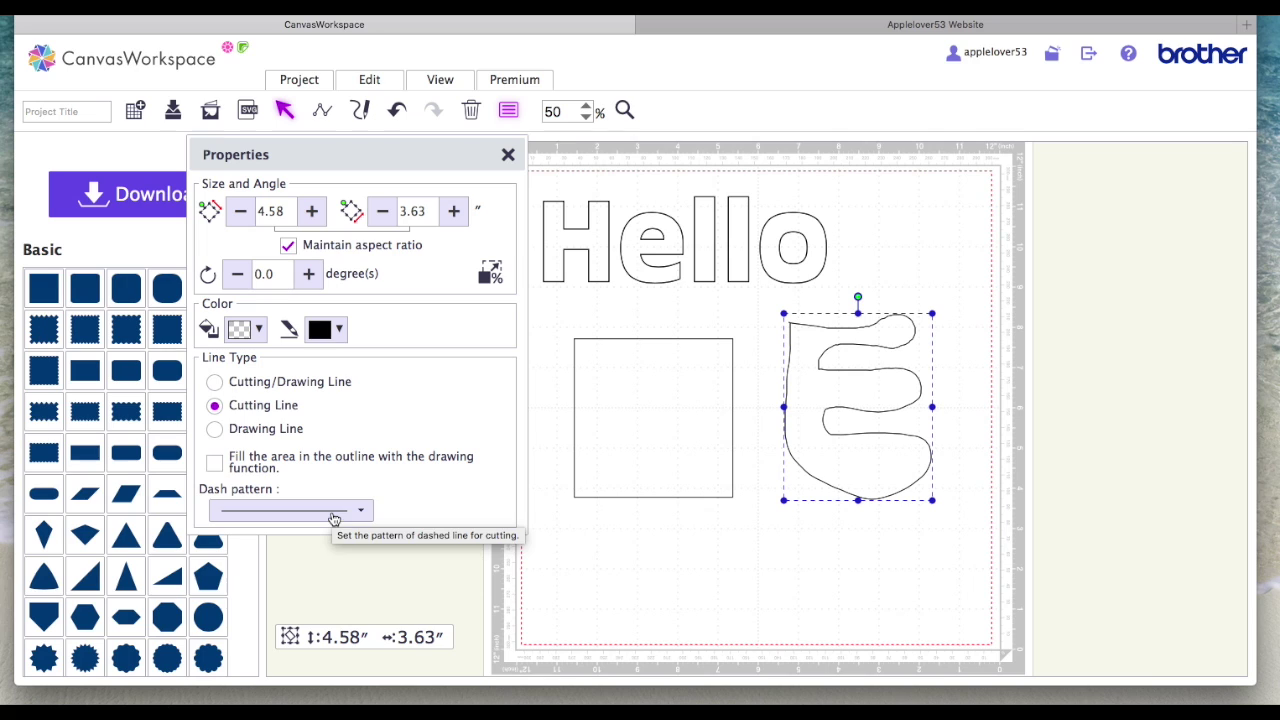
click(215, 430)
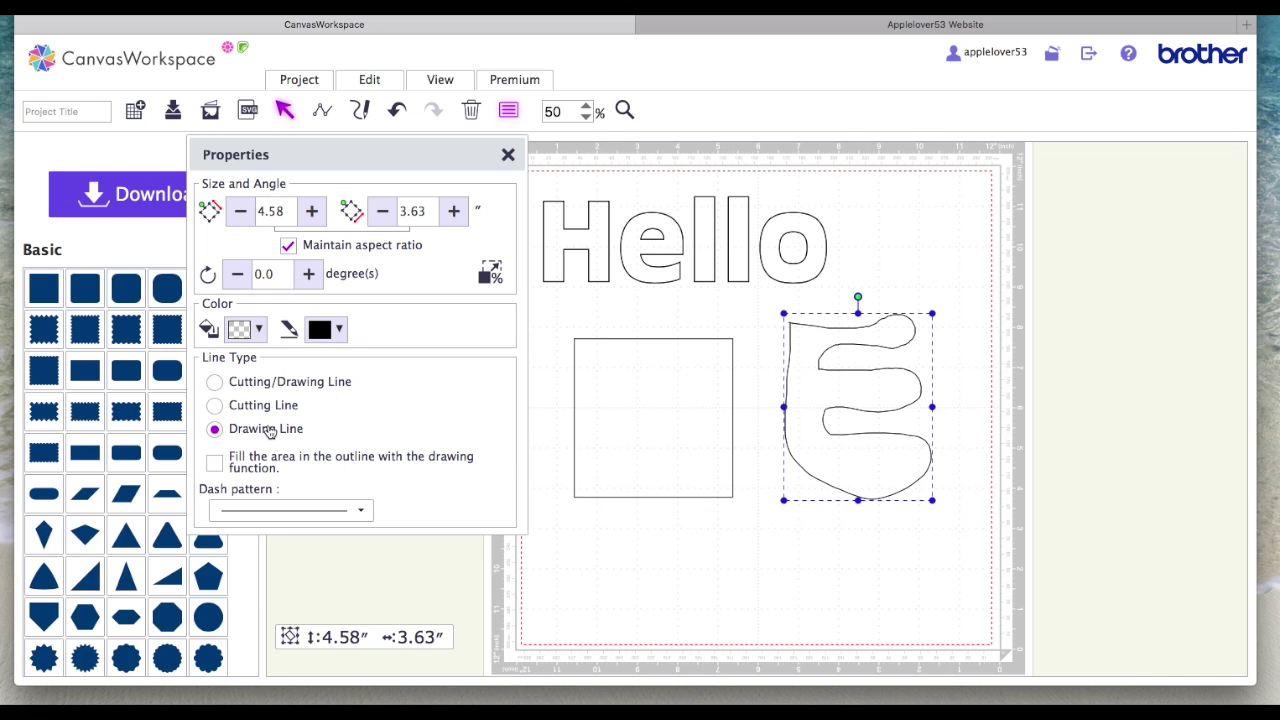
click(508, 154)
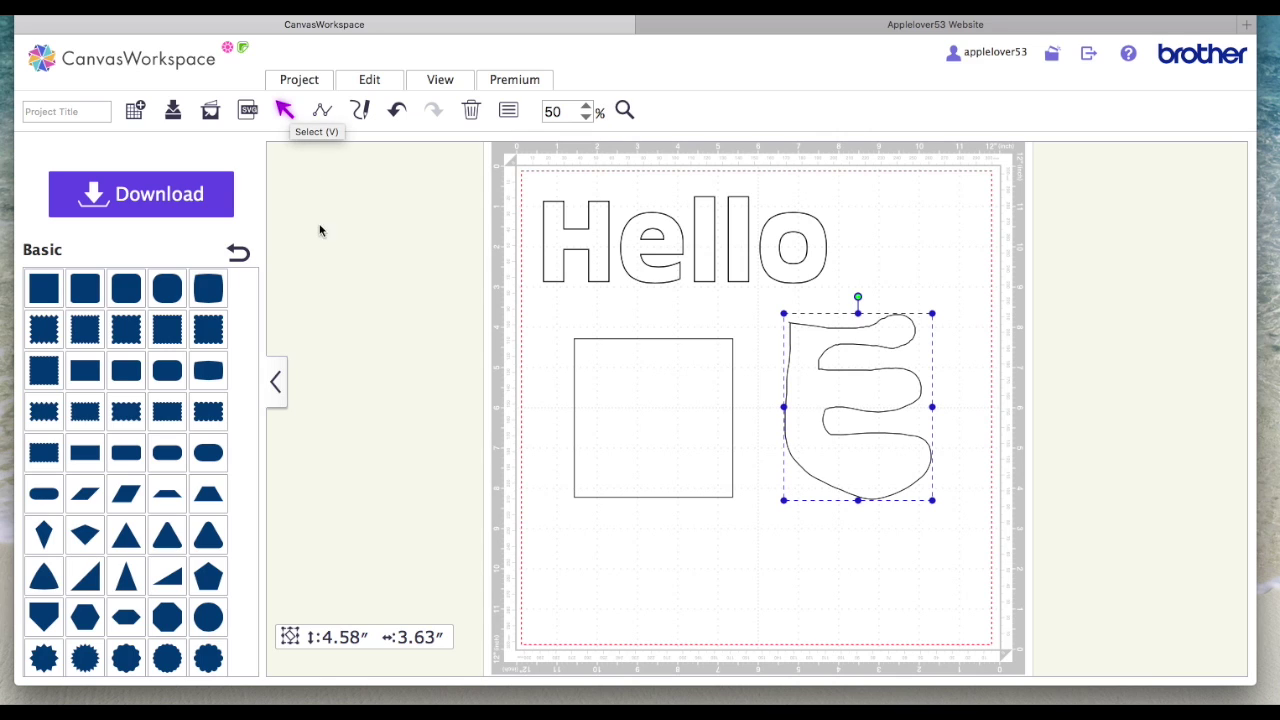
- Draw a closed straight-line triangle about 1.31" high and 3.79" wide below the square, and move it farther down the mat
click(704, 259)
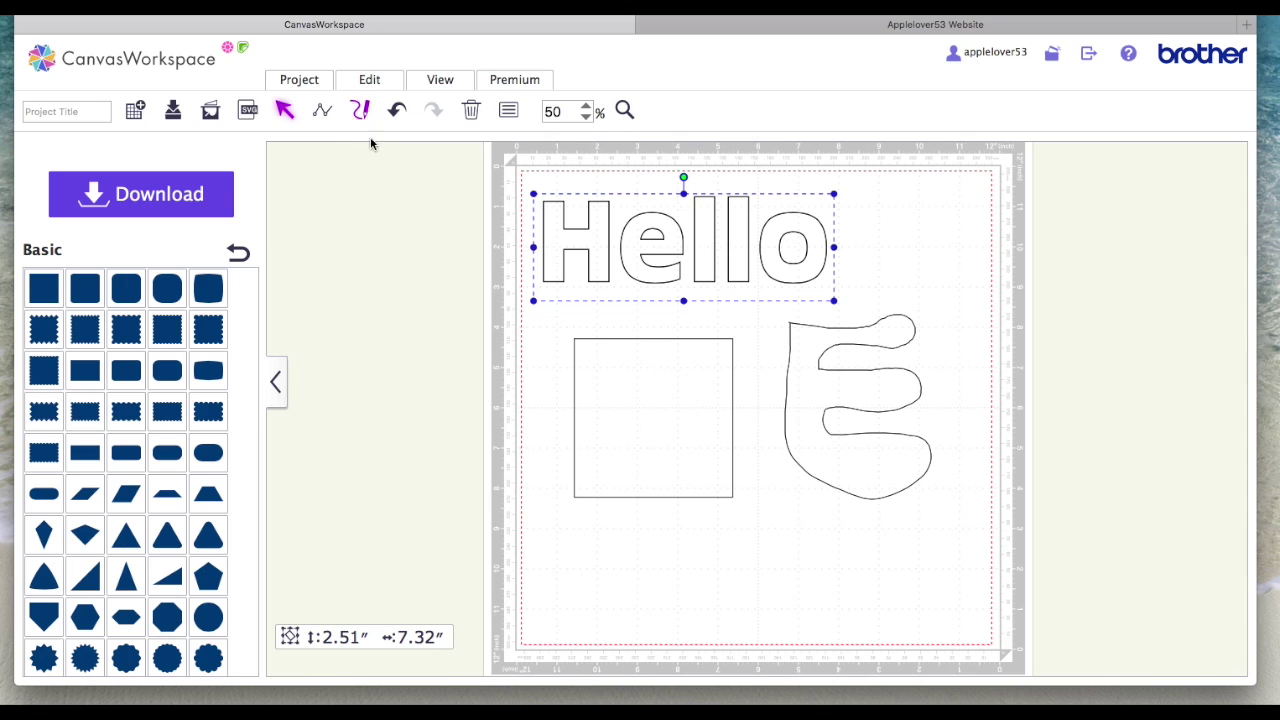
click(322, 112)
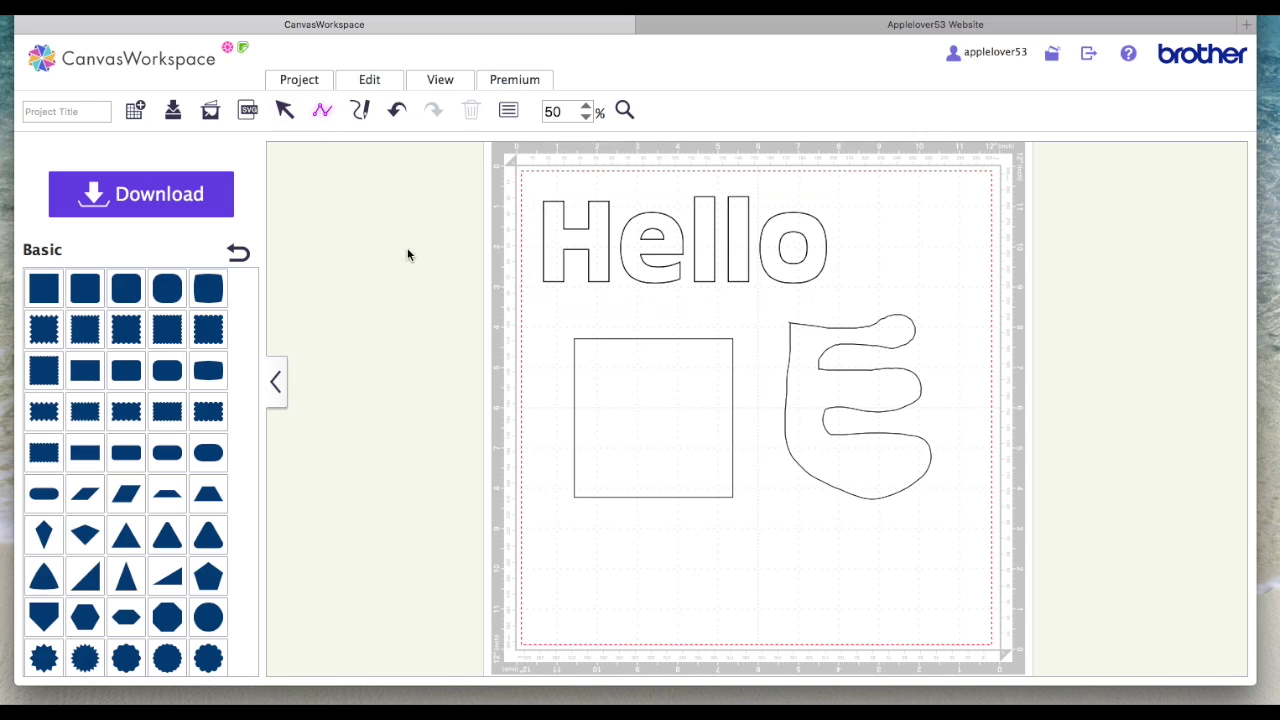
click(612, 519)
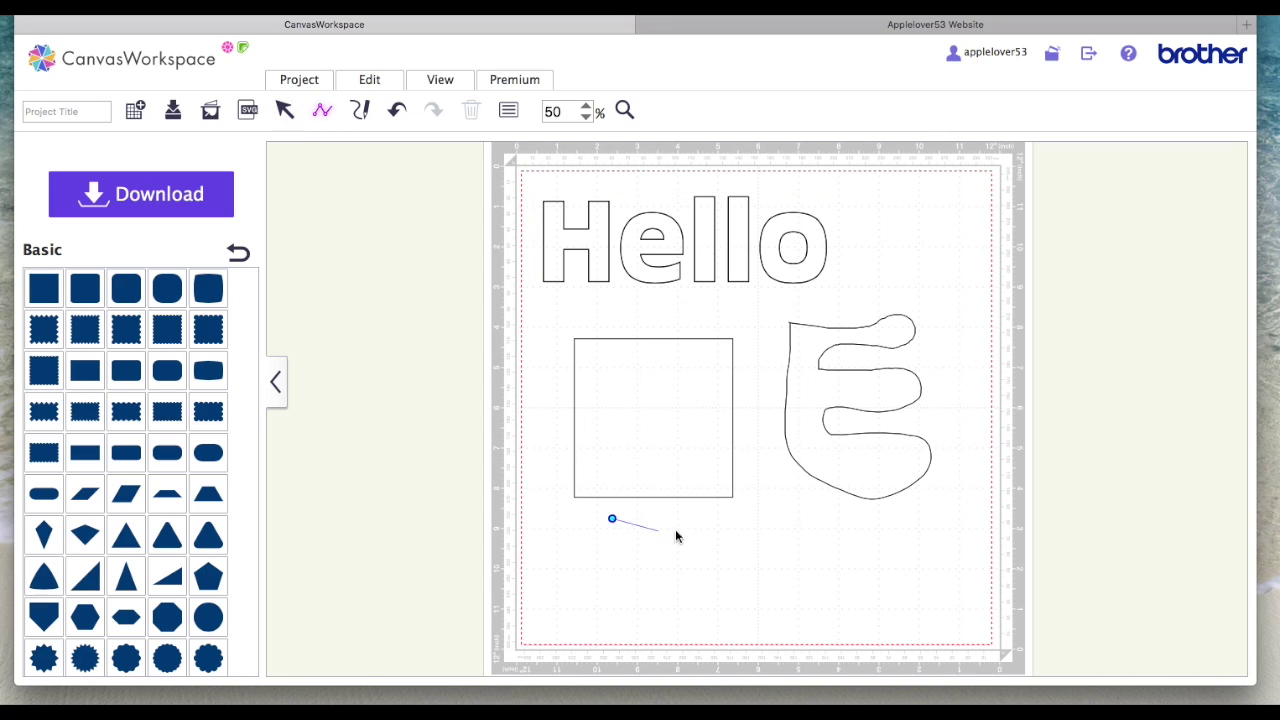
click(765, 518)
click(622, 571)
click(612, 520)
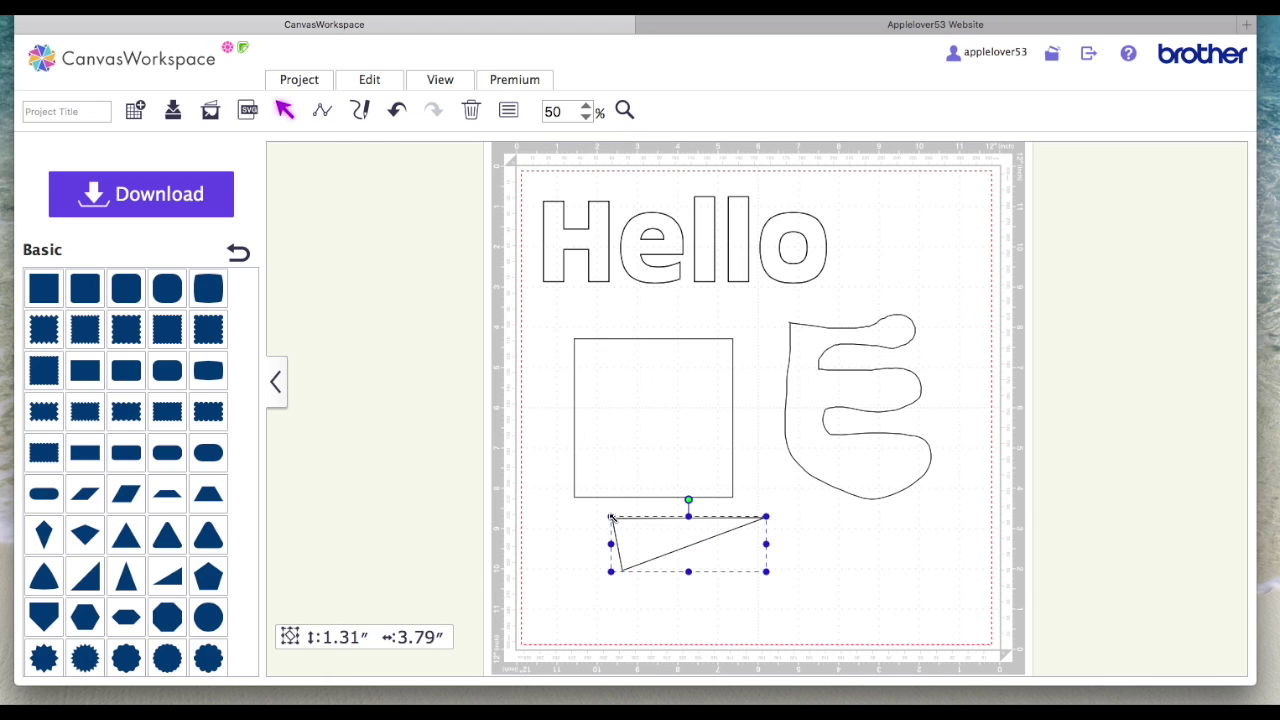
click(816, 570)
drag(691, 521, 637, 561)
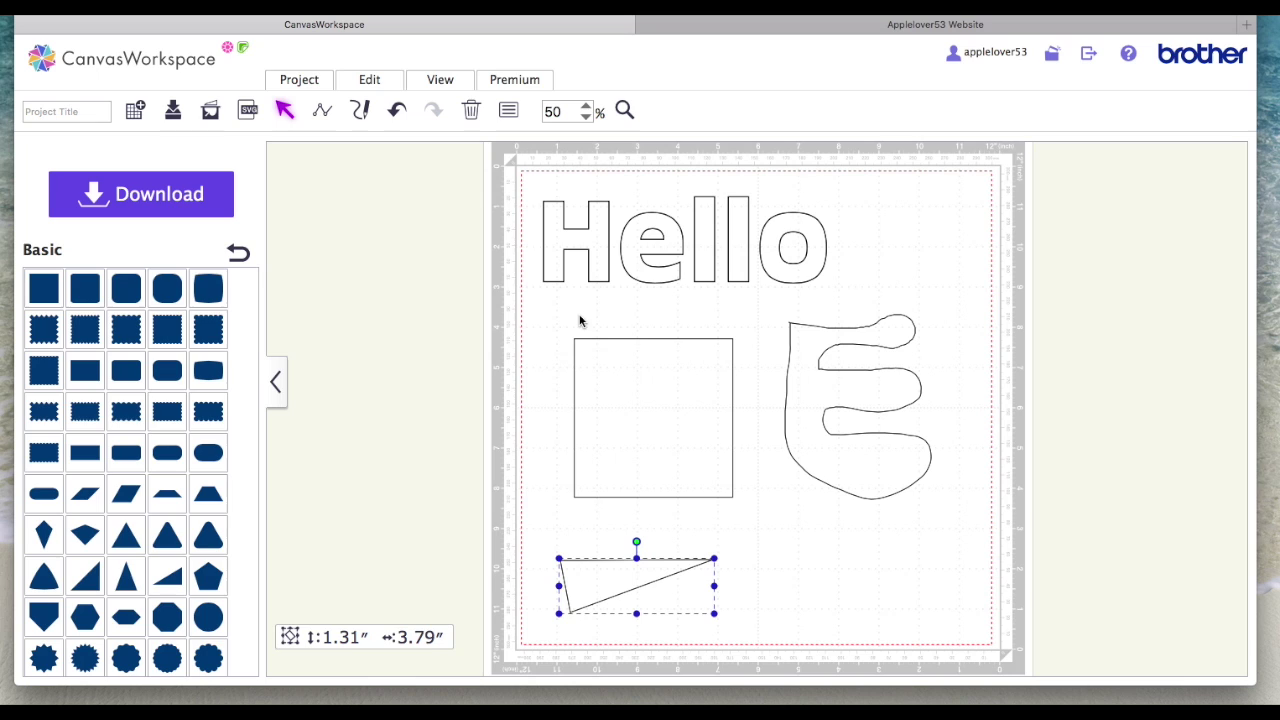
- Delete the triangle, the freehand shape and the square so that only "Hello" is left on the mat
click(472, 110)
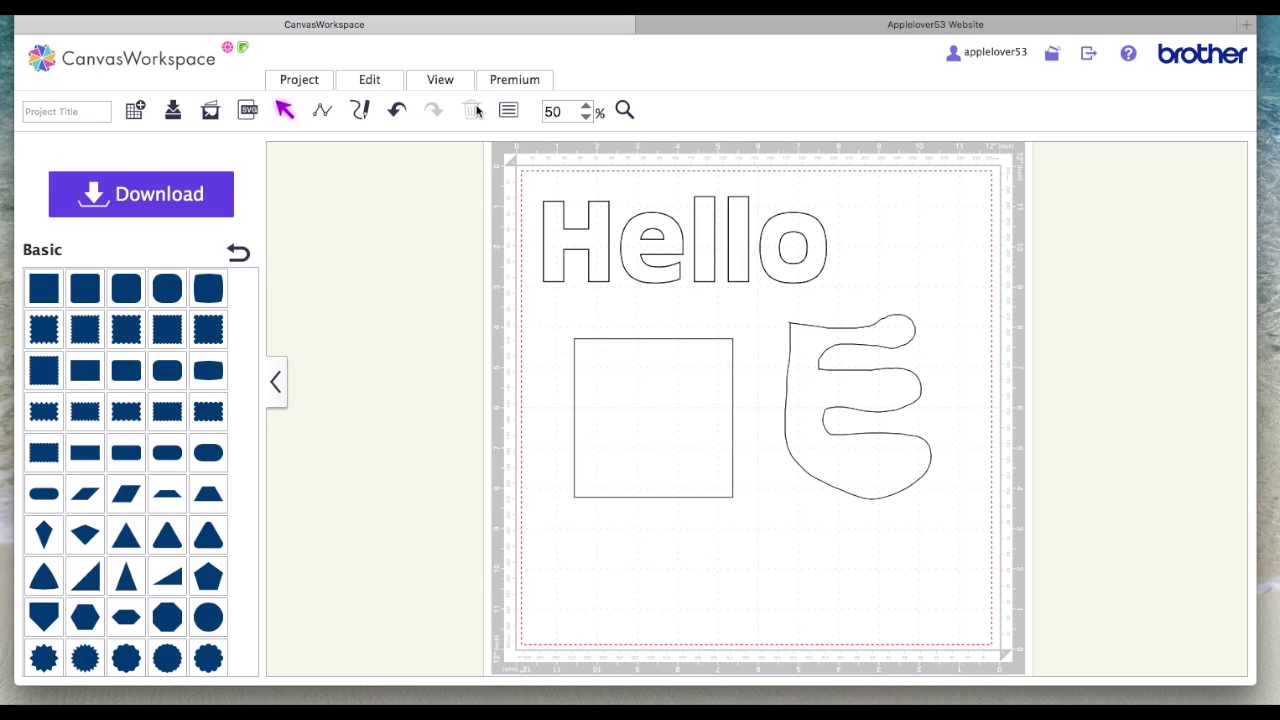
click(851, 382)
click(472, 111)
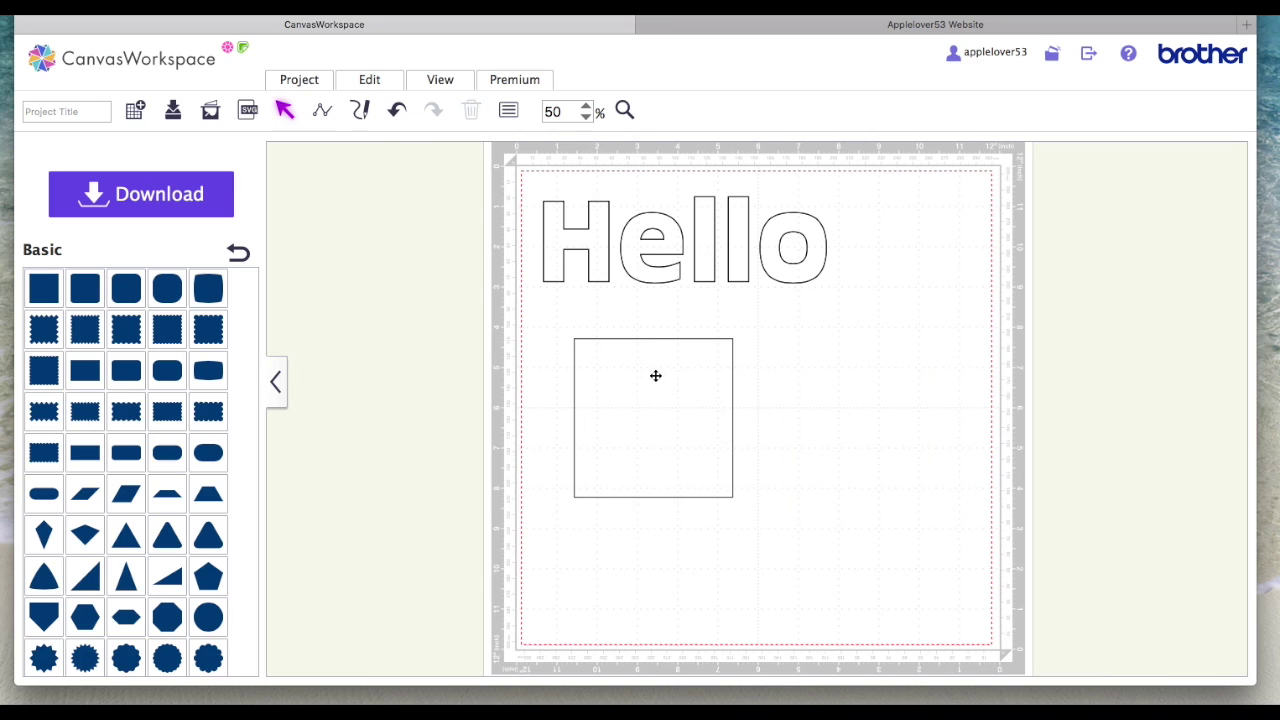
click(654, 374)
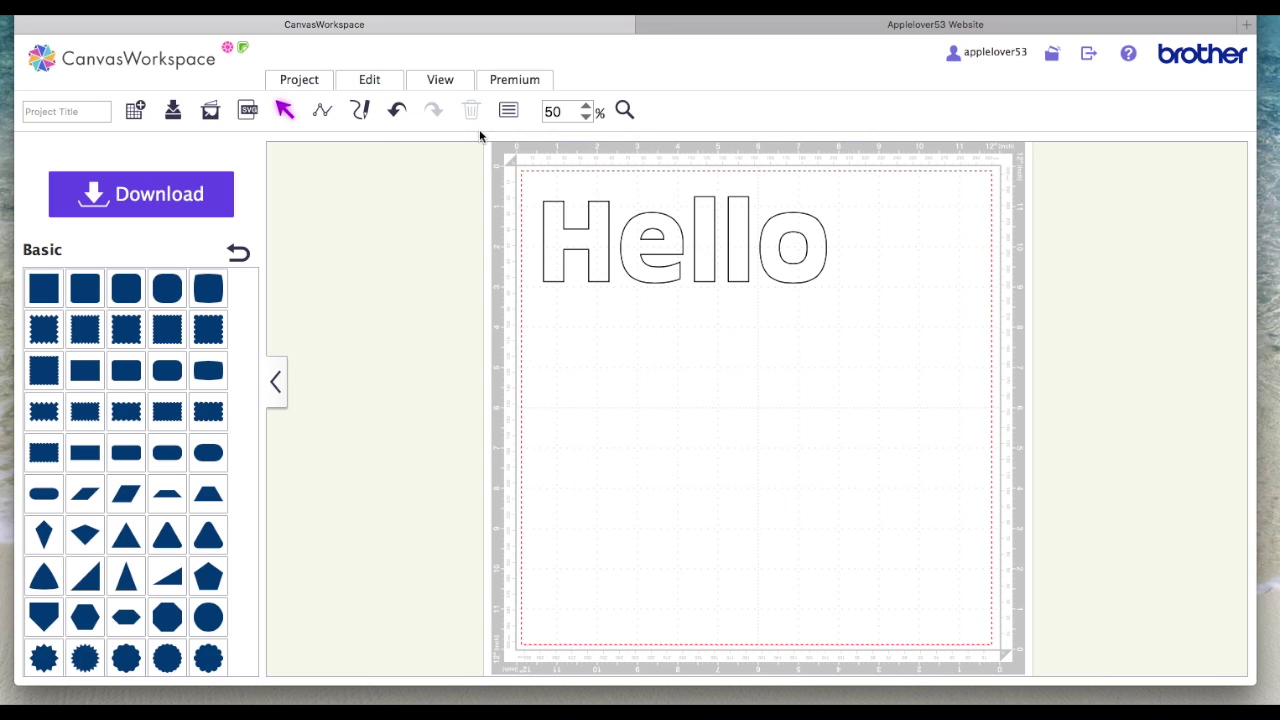
- Read the notes for importing SVG/DXF/FCM files and cancel the import without choosing a file
click(248, 113)
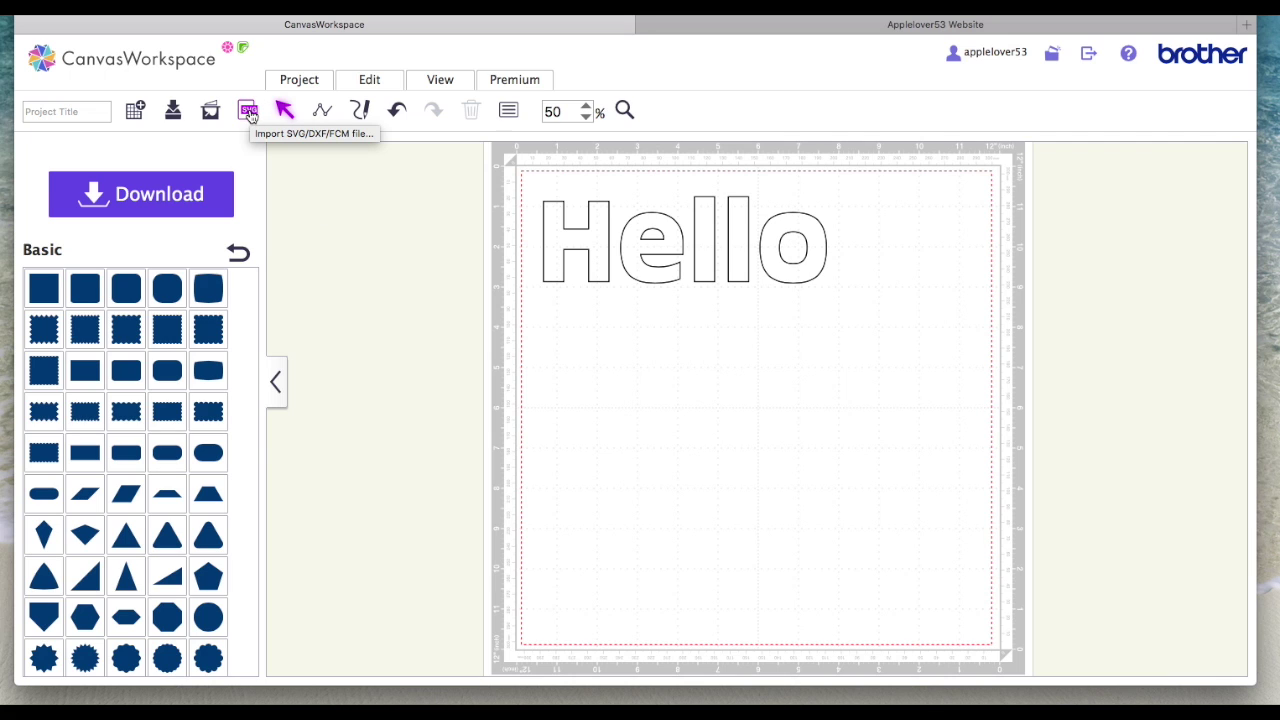
click(250, 114)
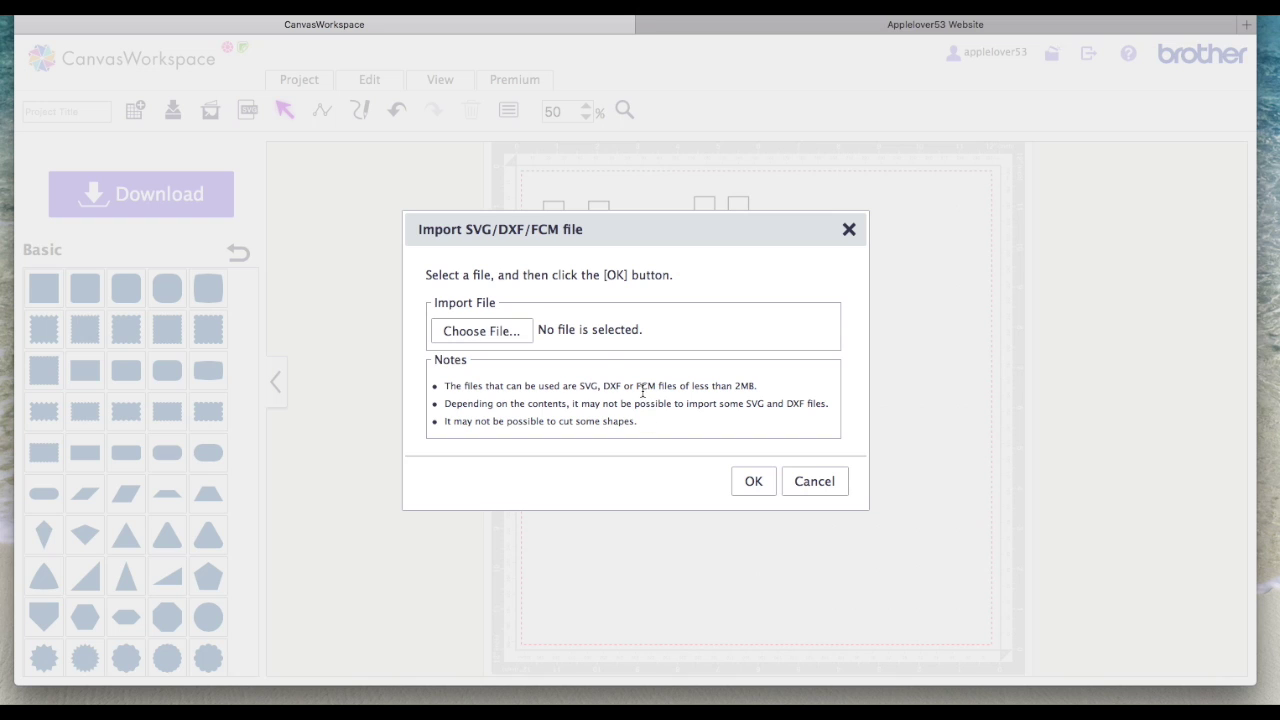
click(808, 481)
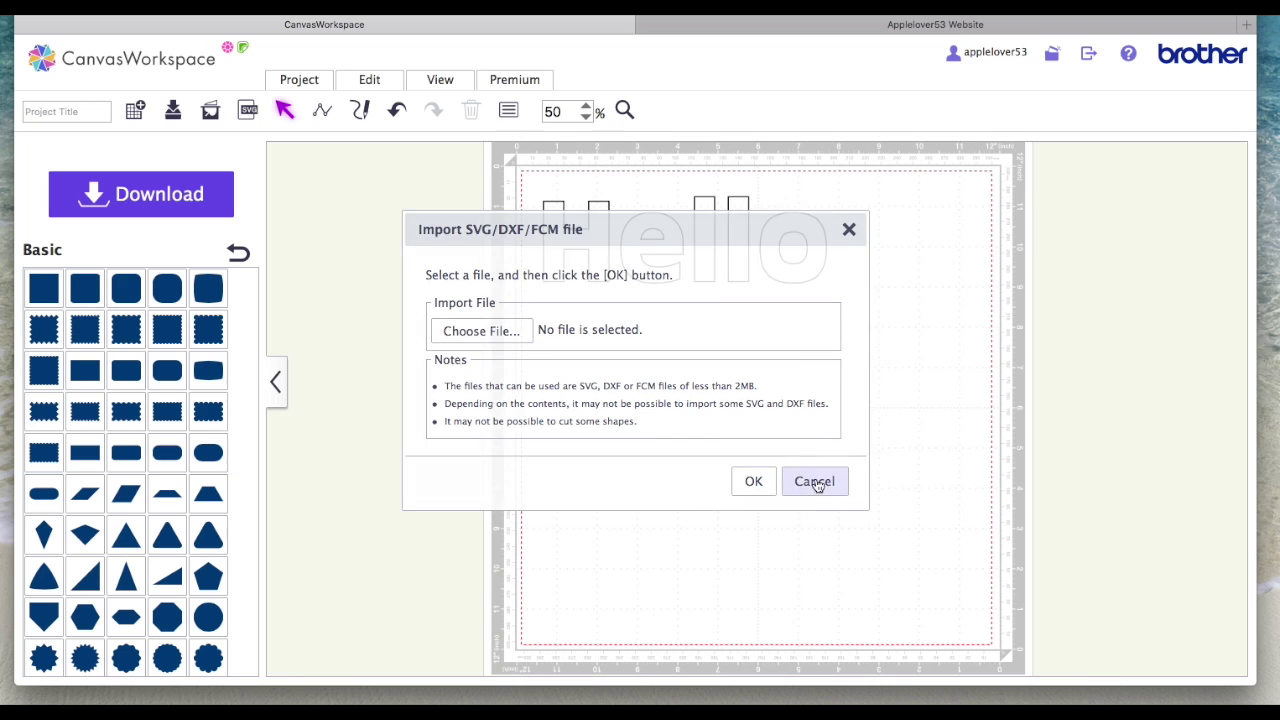
click(211, 113)
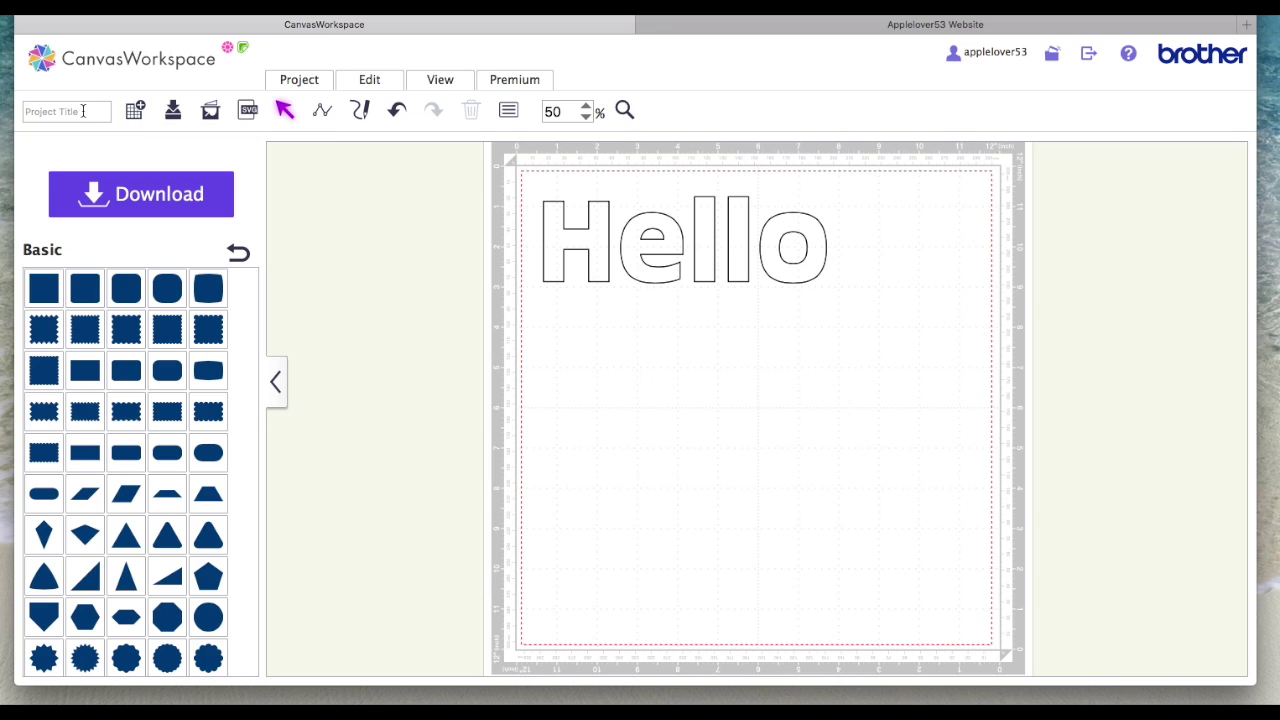
- Nudge the "Hello" text slightly to the right on the mat and save the project under the title "Hello"
click(701, 228)
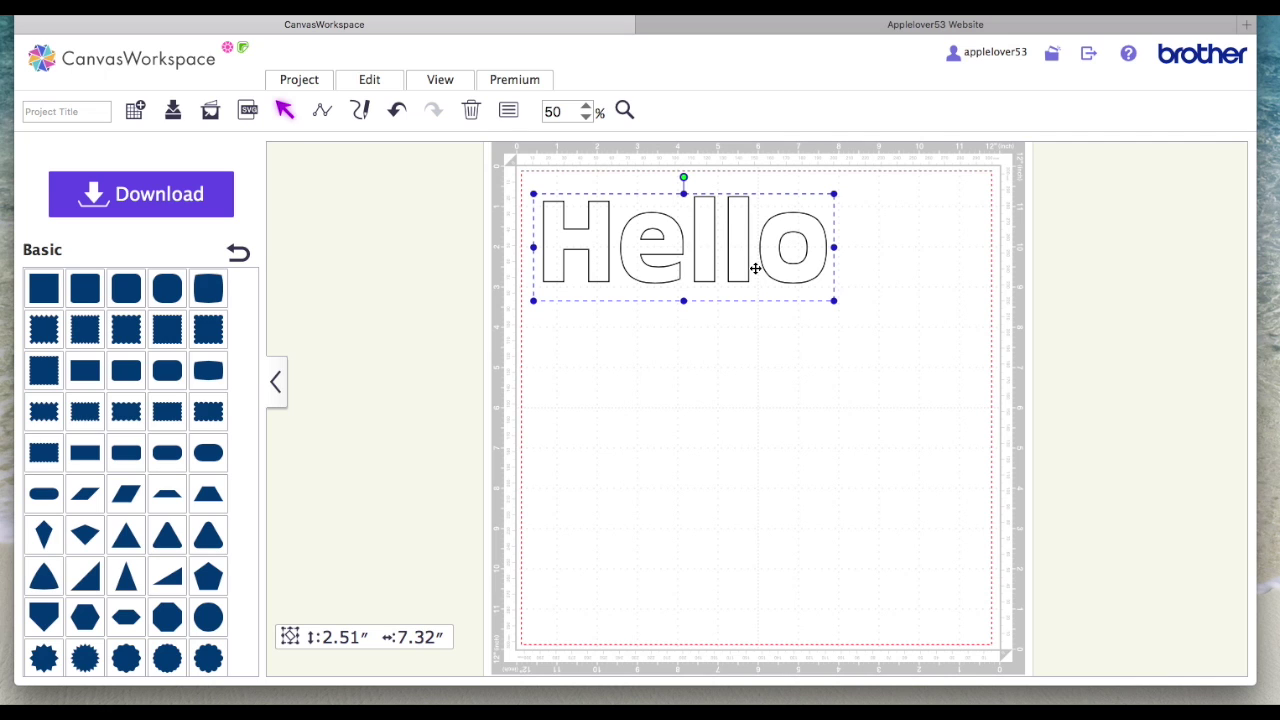
mouse_move(737, 243)
mouse_down()
mouse_move(805, 224)
mouse_move(755, 246)
mouse_up()
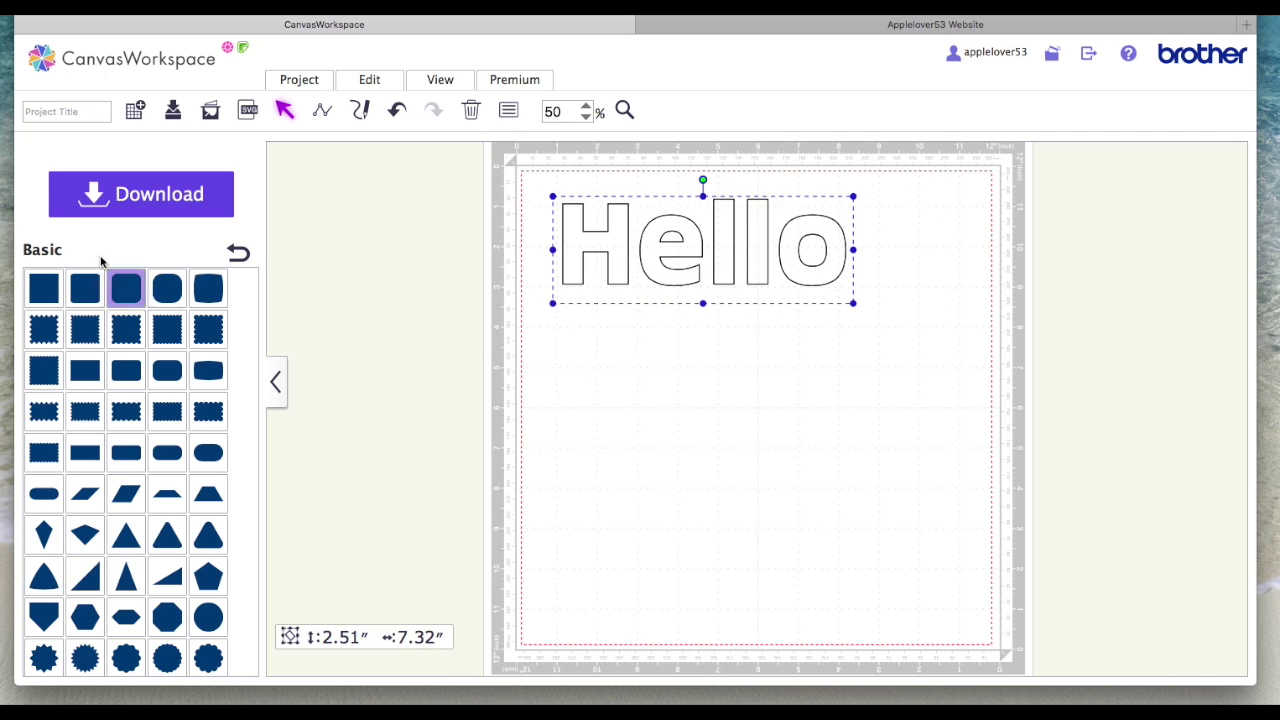
click(89, 110)
text(Hello)
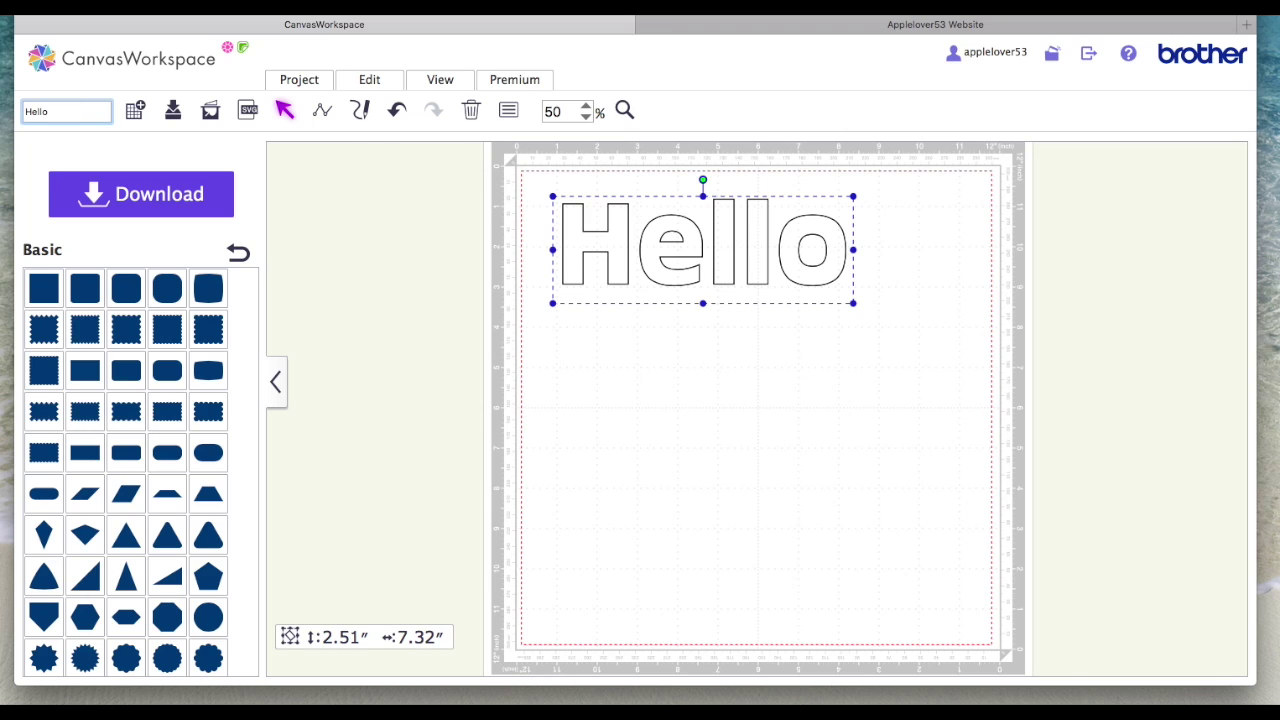
click(173, 112)
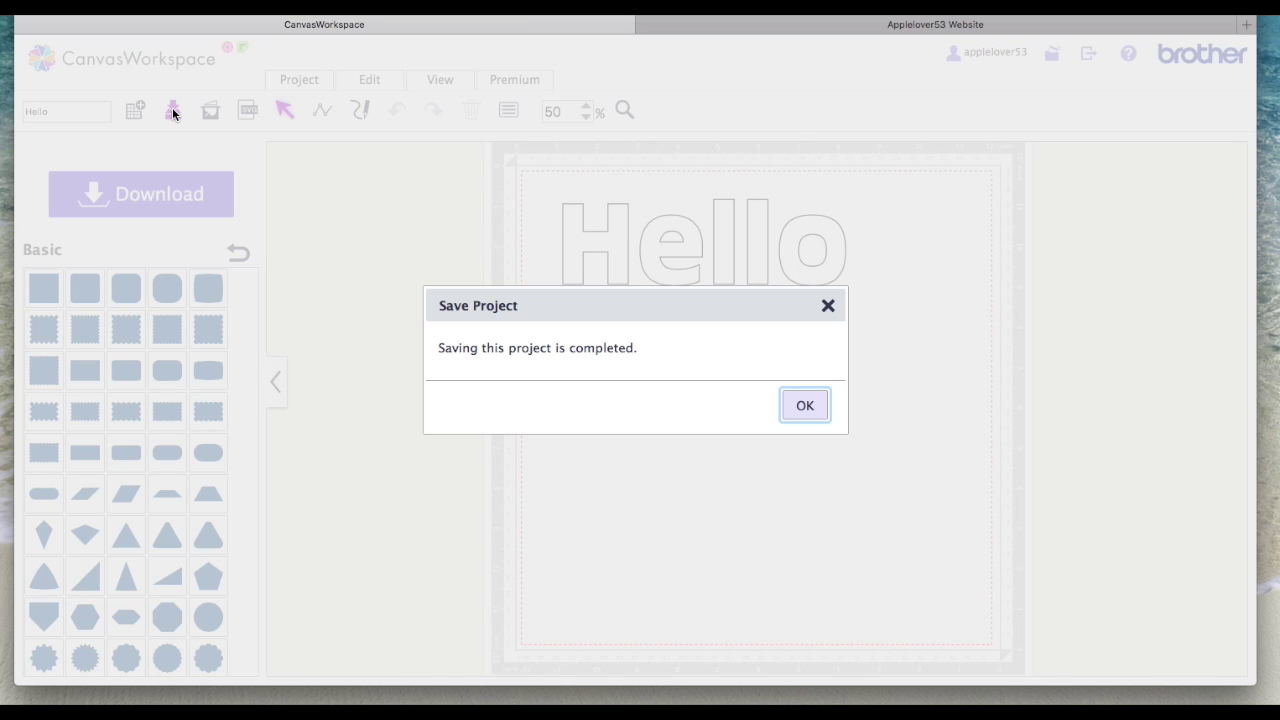
click(805, 408)
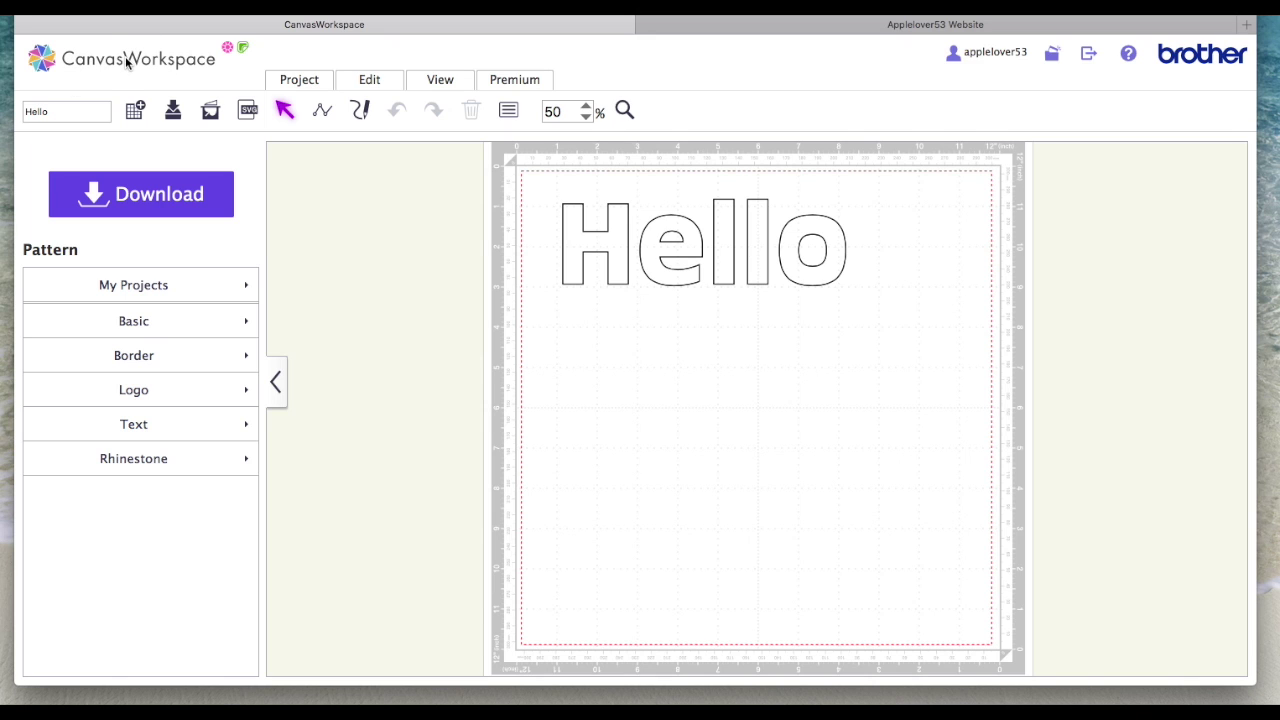
- Leave the saved project, view the My Projects collection on the start page, and create a new blank project
click(126, 60)
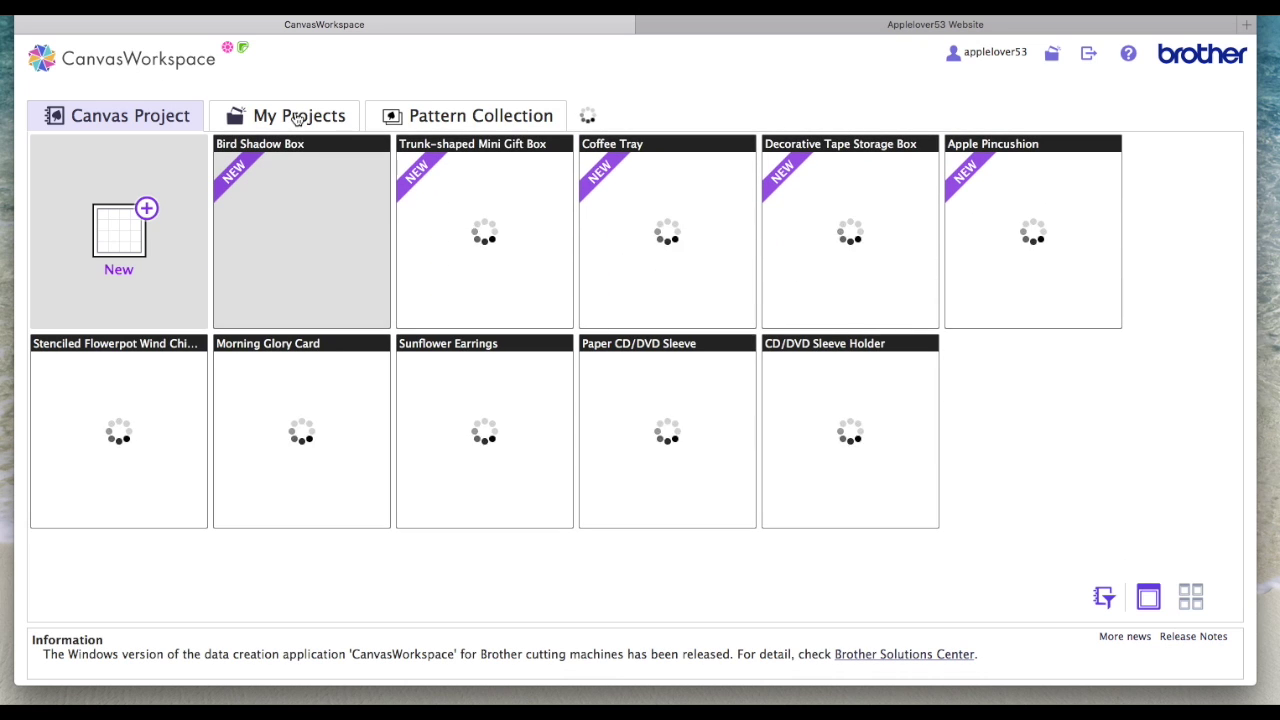
click(305, 117)
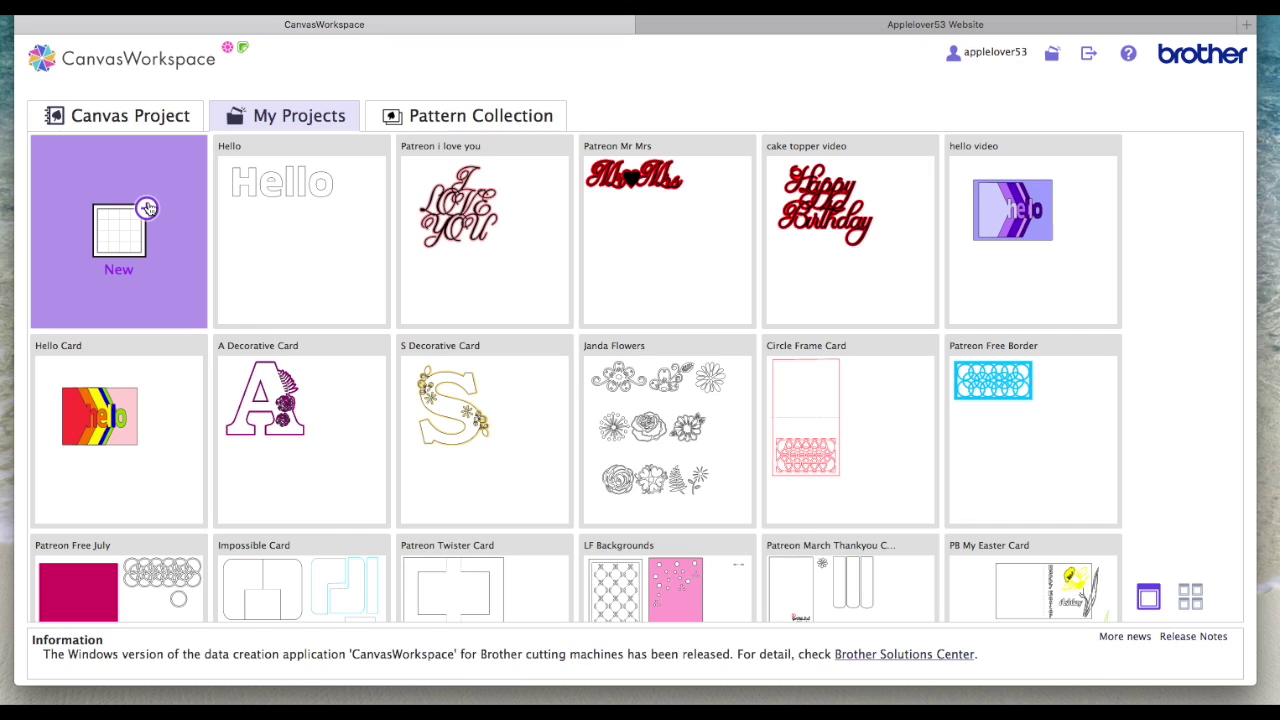
click(147, 208)
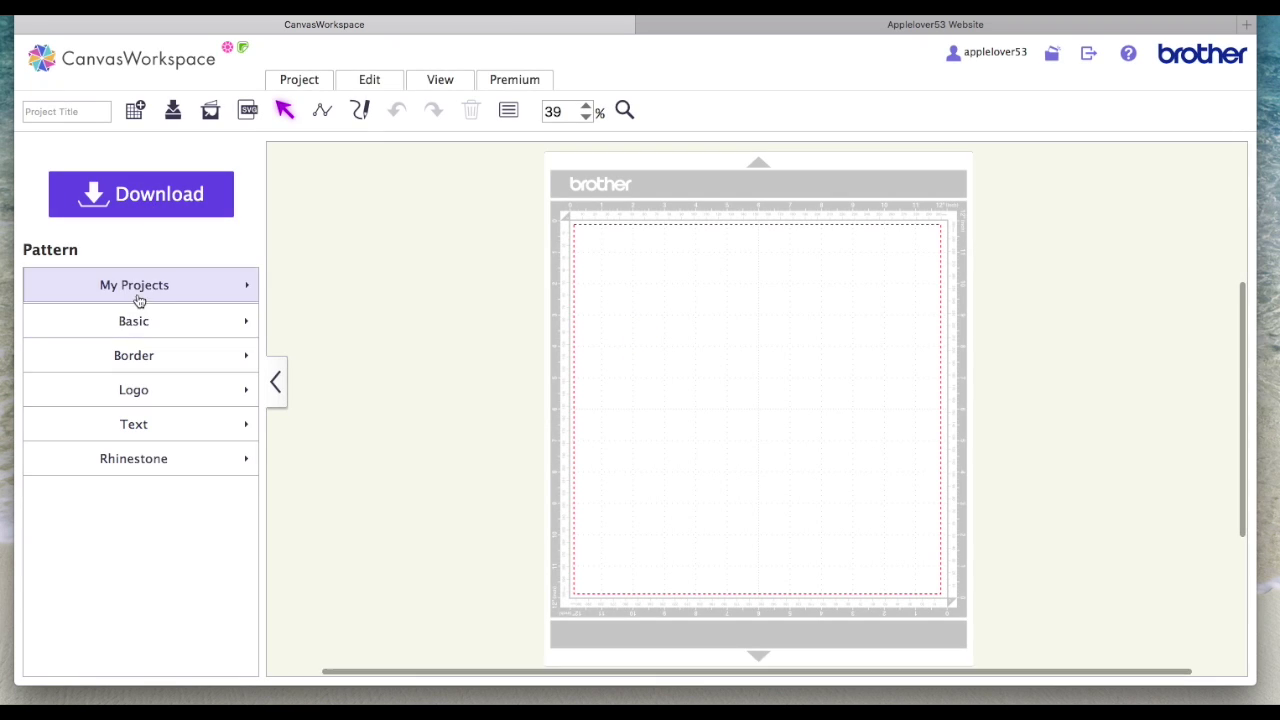
- Look up the saved "Hello" project among the patterns and in the My Projects collection on the start page
click(140, 287)
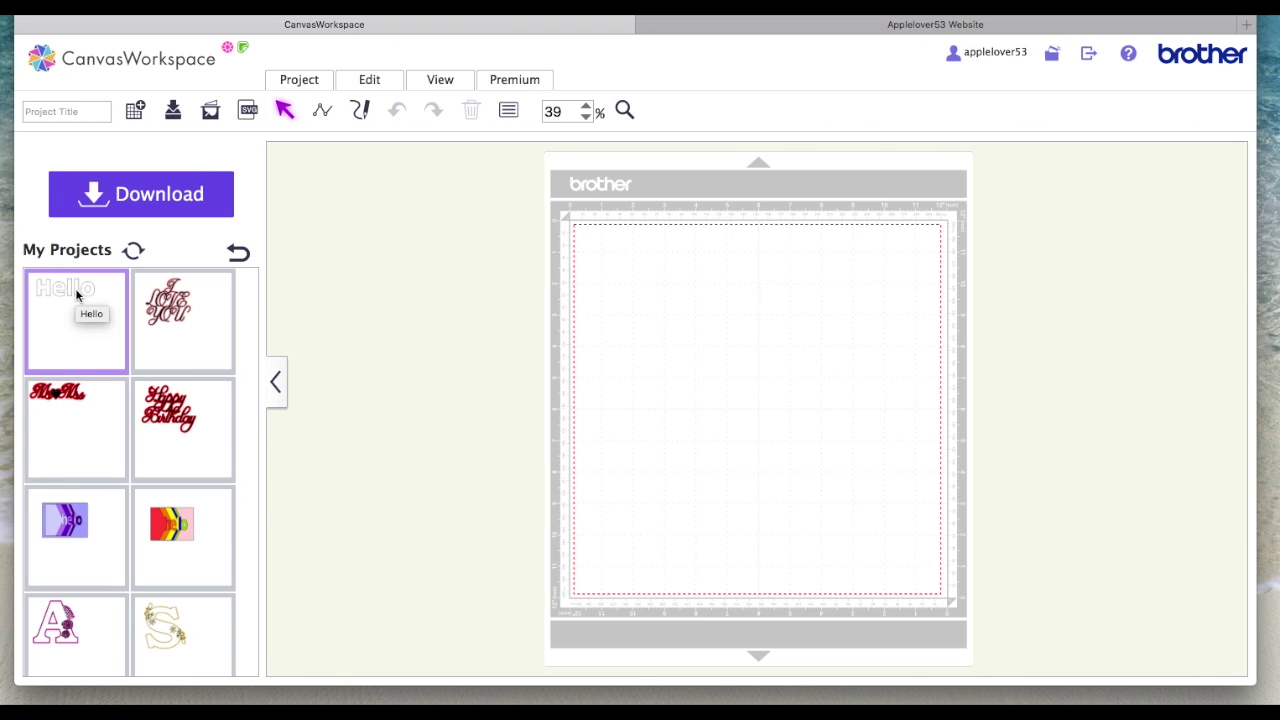
click(135, 58)
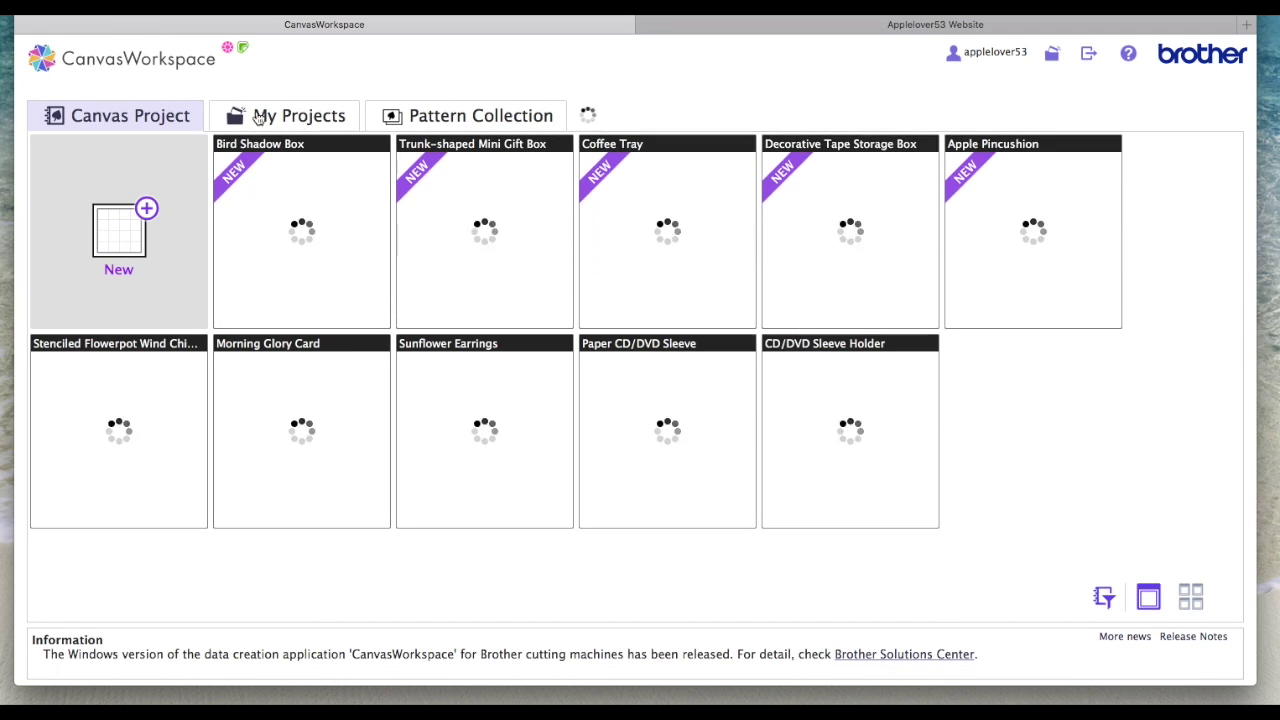
click(287, 115)
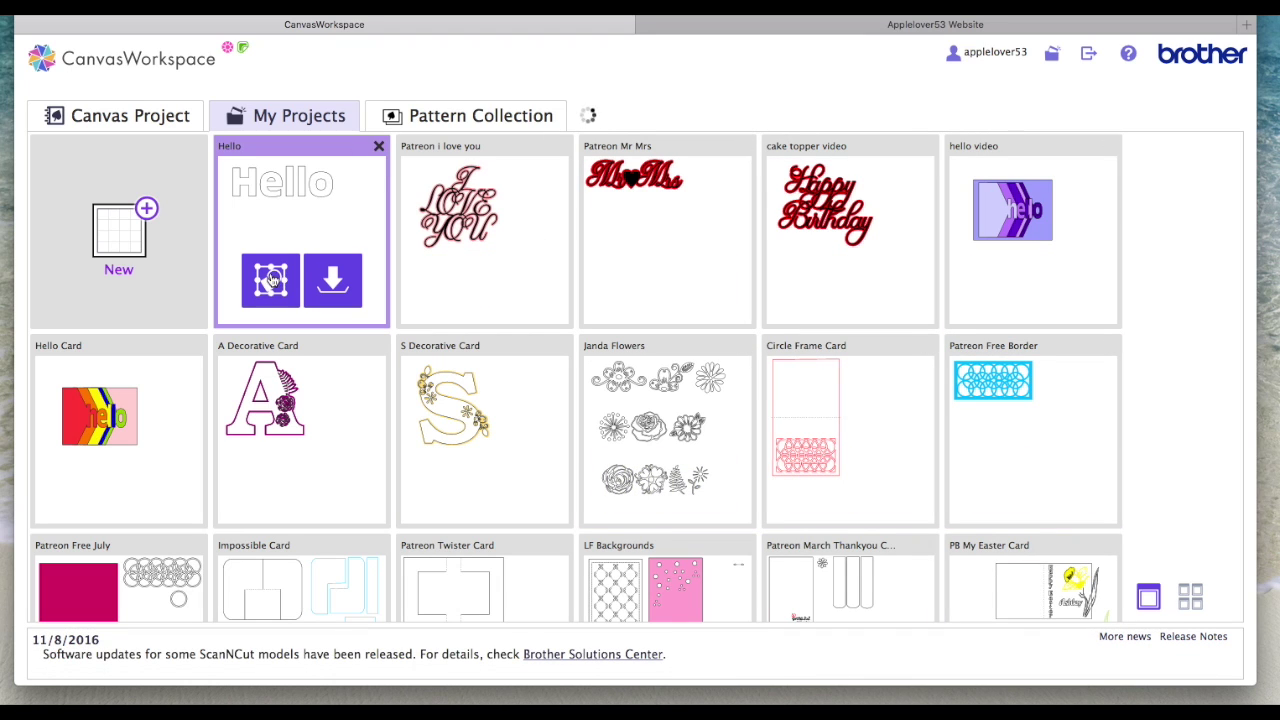
click(271, 281)
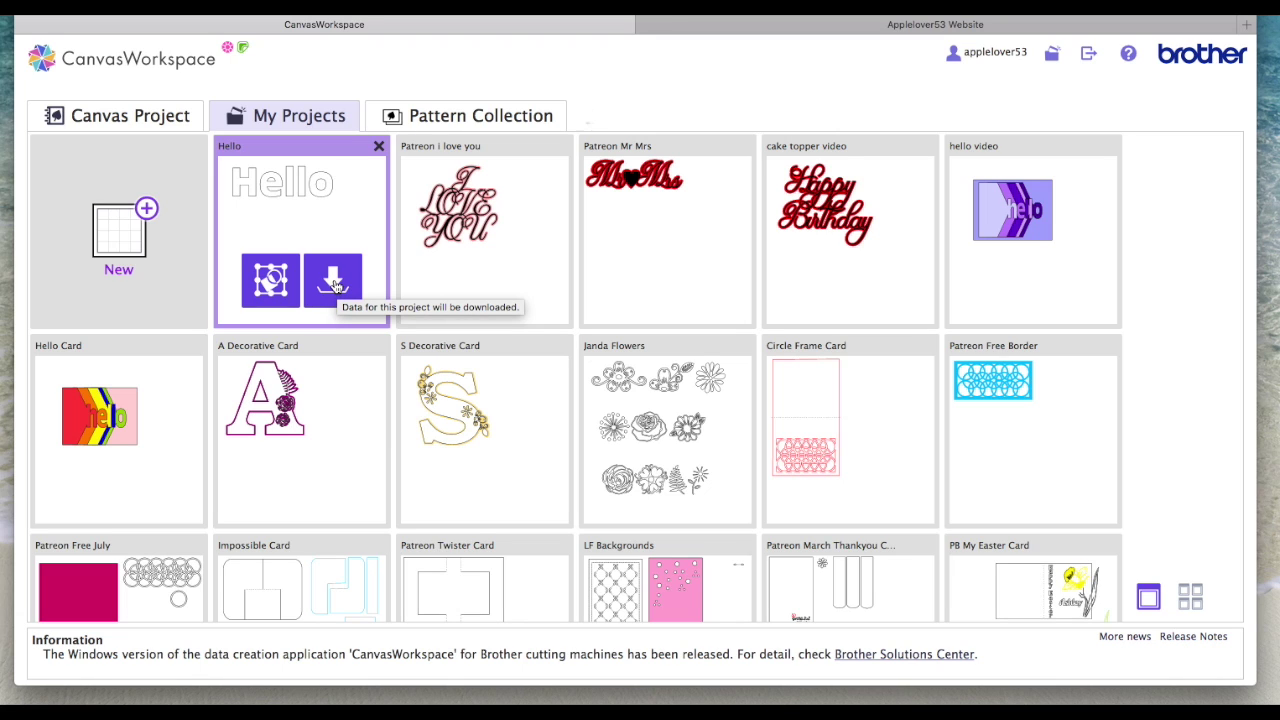
- Delete the saved "Hello" project from the My Projects collection and create a new blank project
click(380, 149)
click(716, 414)
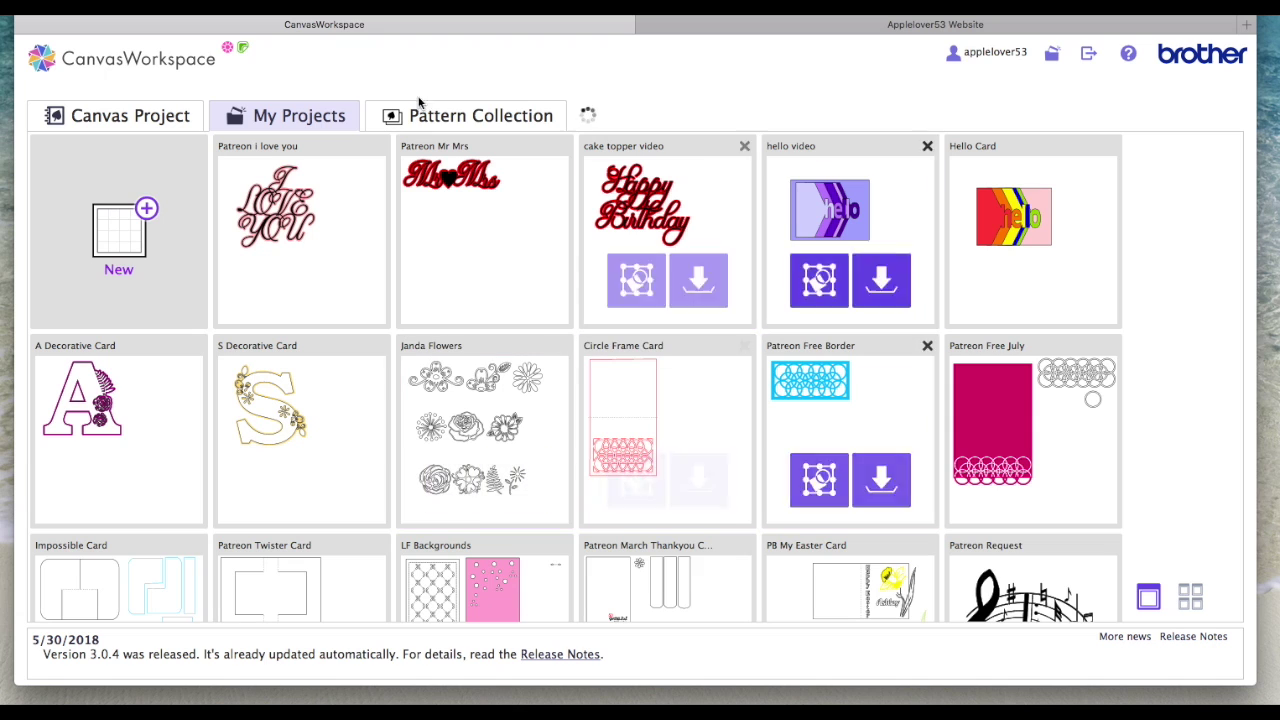
click(149, 209)
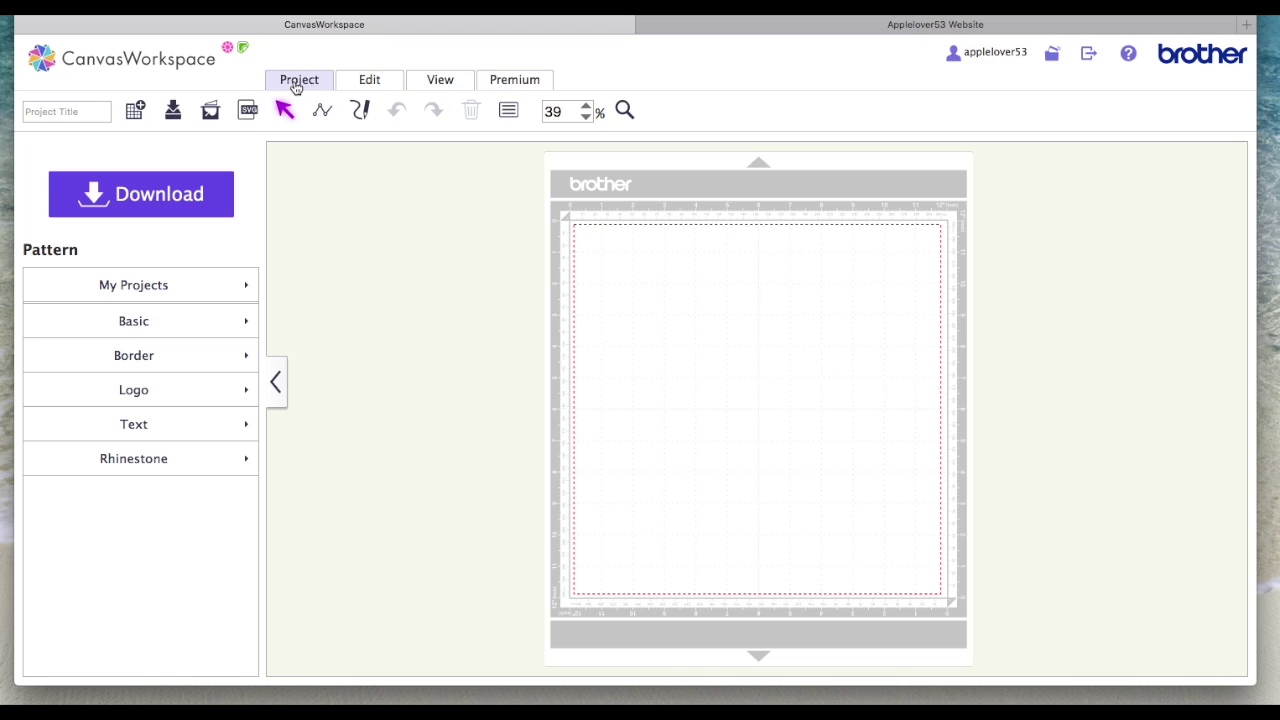
- Set the project's area size to 12 × 24 inches and fit the view to the mat
click(307, 86)
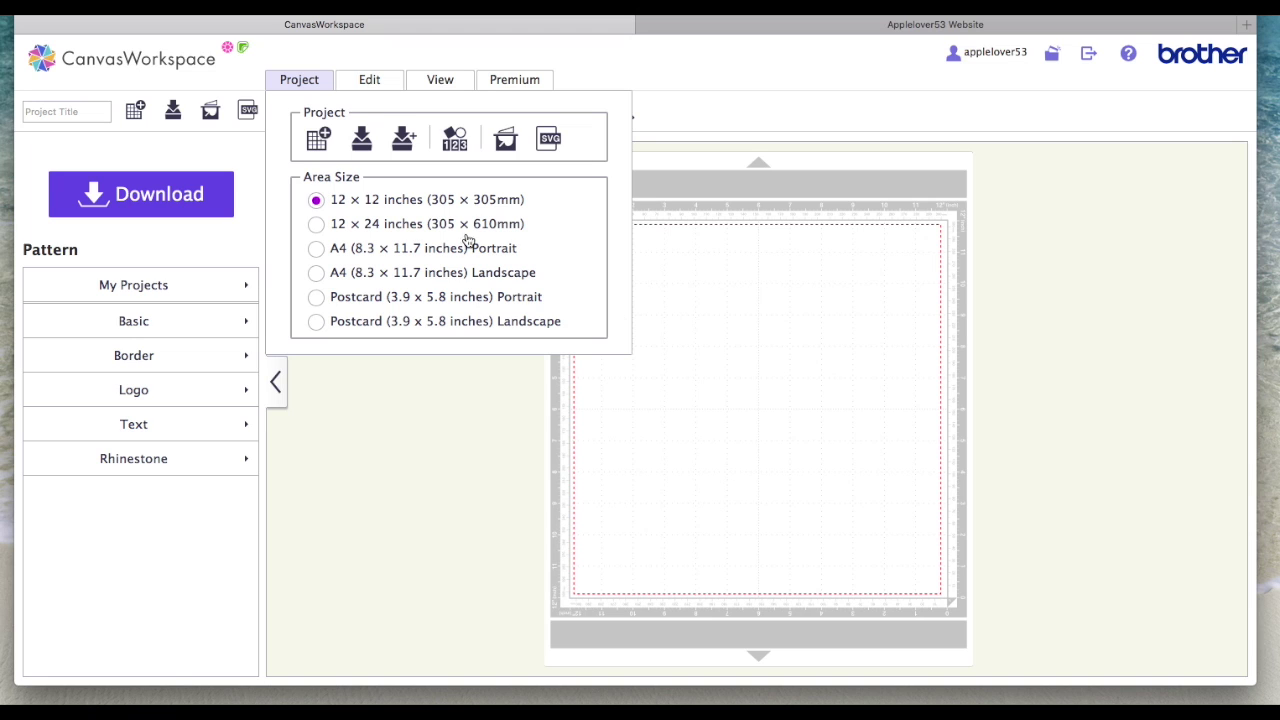
click(316, 224)
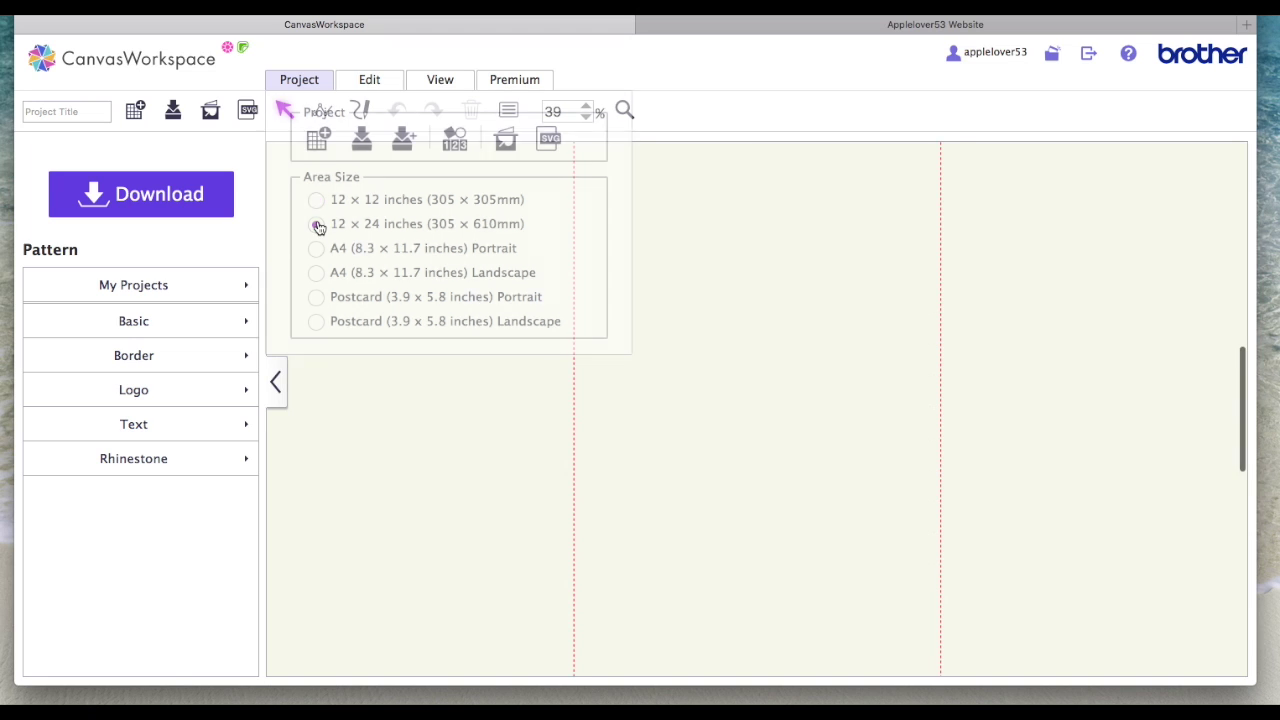
click(459, 83)
click(484, 144)
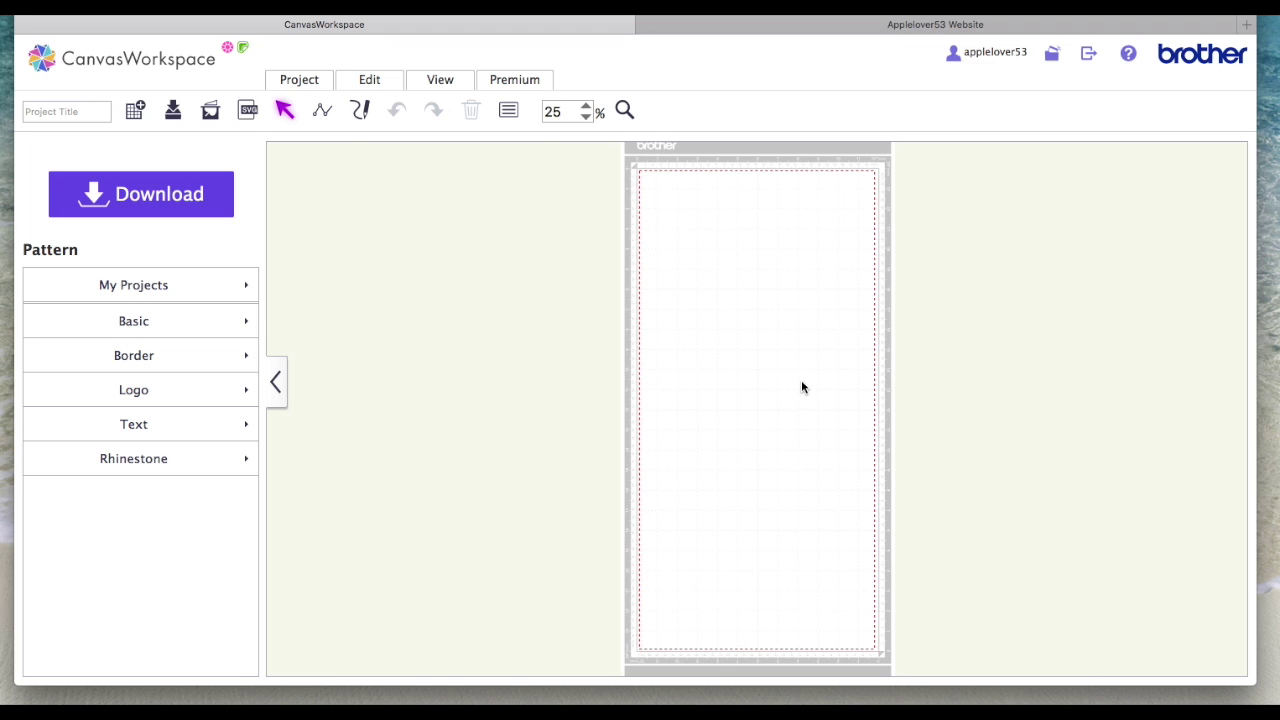
- Set the area size to A4 (8.3 × 11.7 inches) Portrait and fit the view to the mat
click(318, 79)
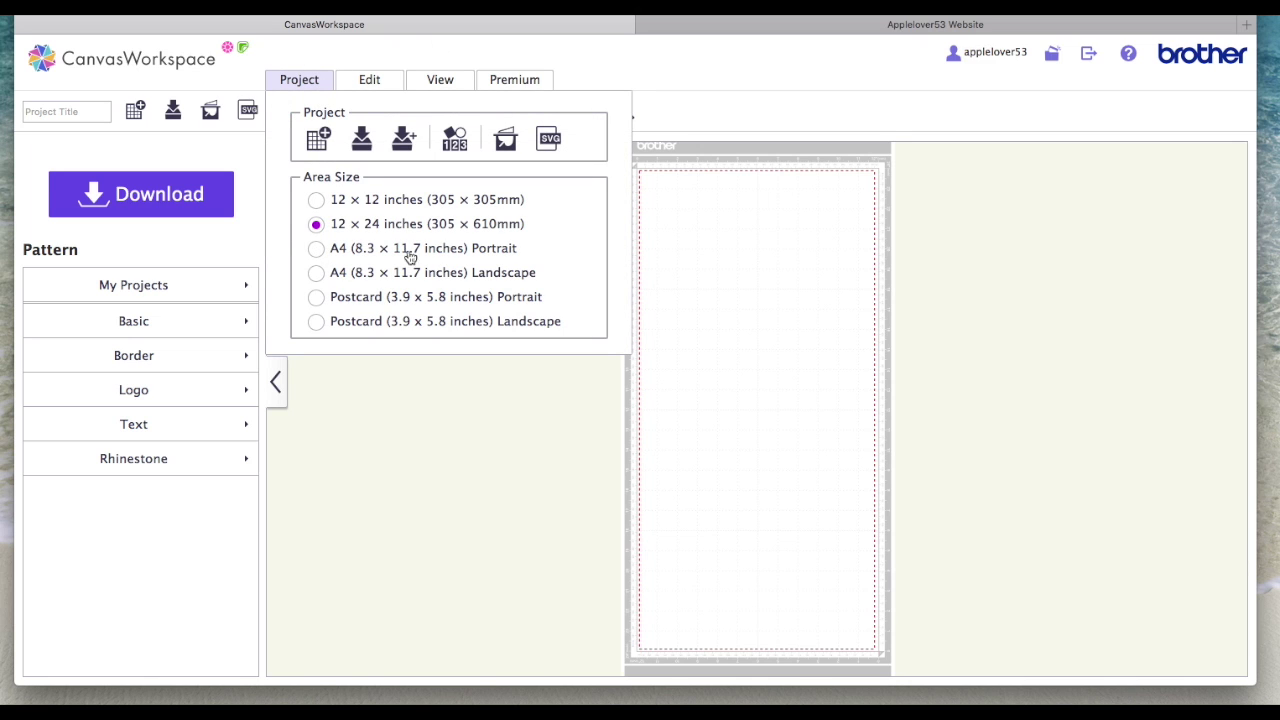
click(317, 249)
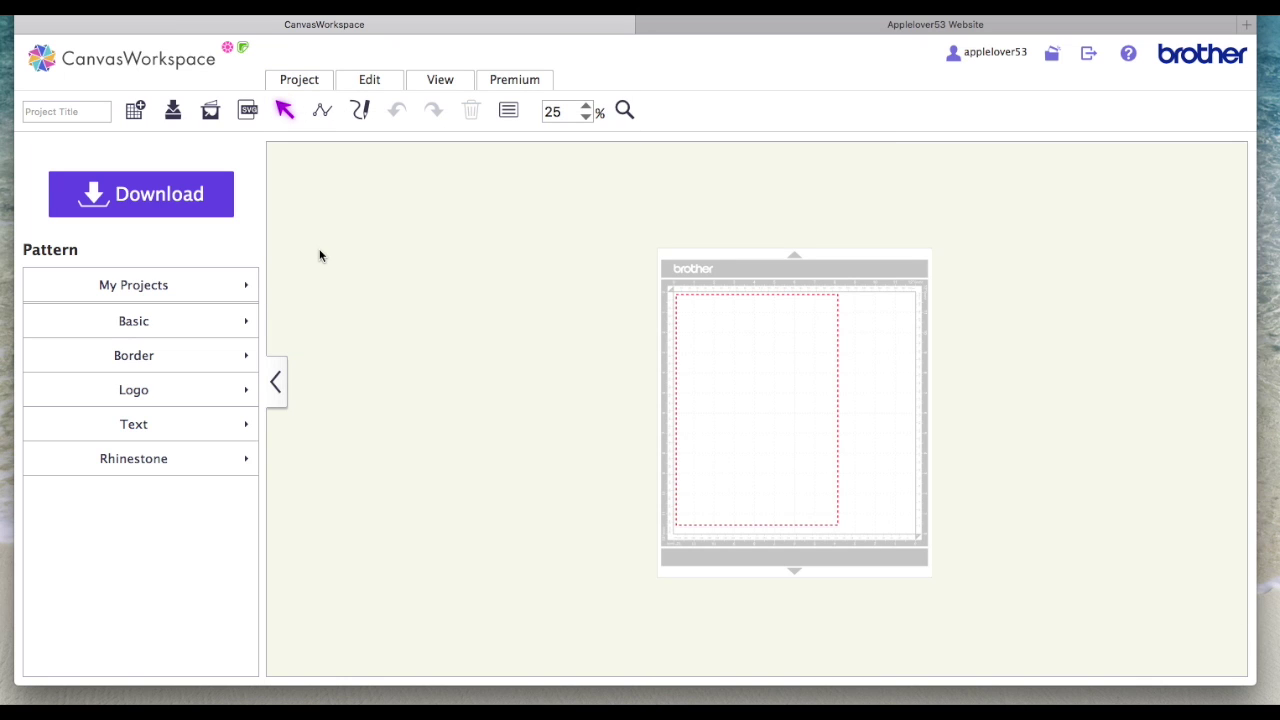
click(455, 86)
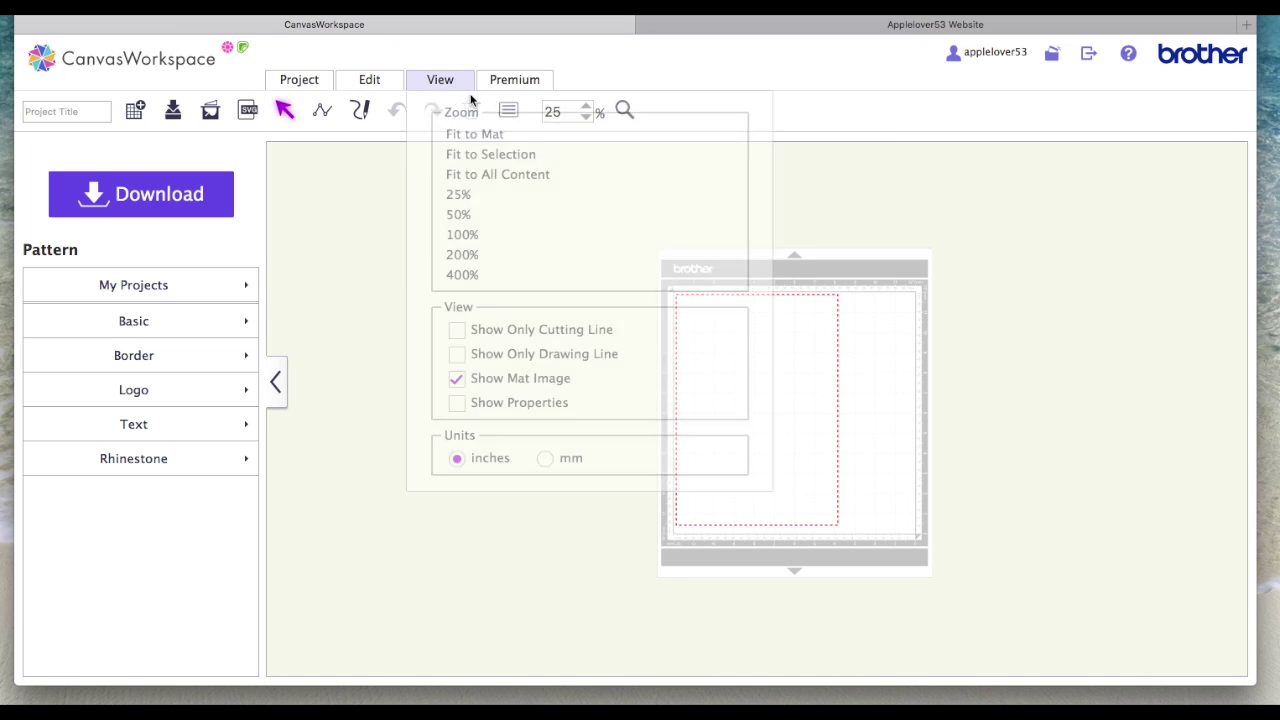
click(490, 132)
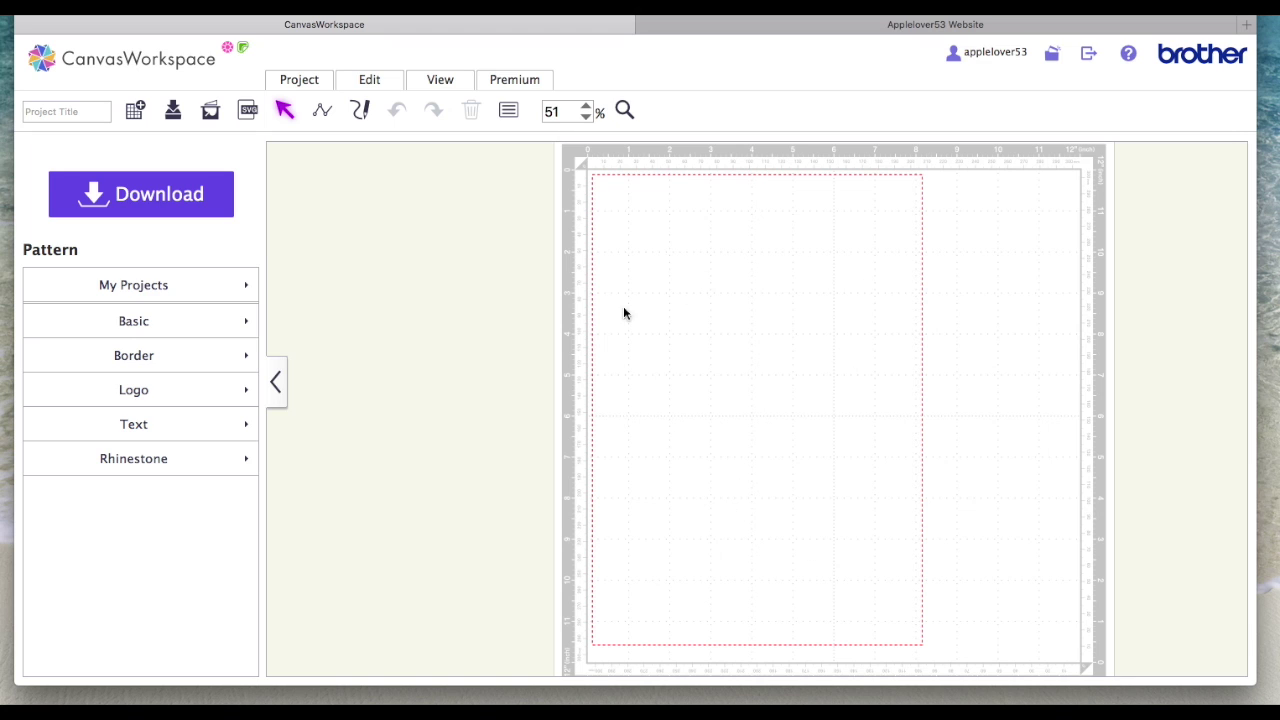
- Try the A4 (8.3 × 11.7 inches) Landscape area size and switch back to 12 × 12 inches
click(301, 80)
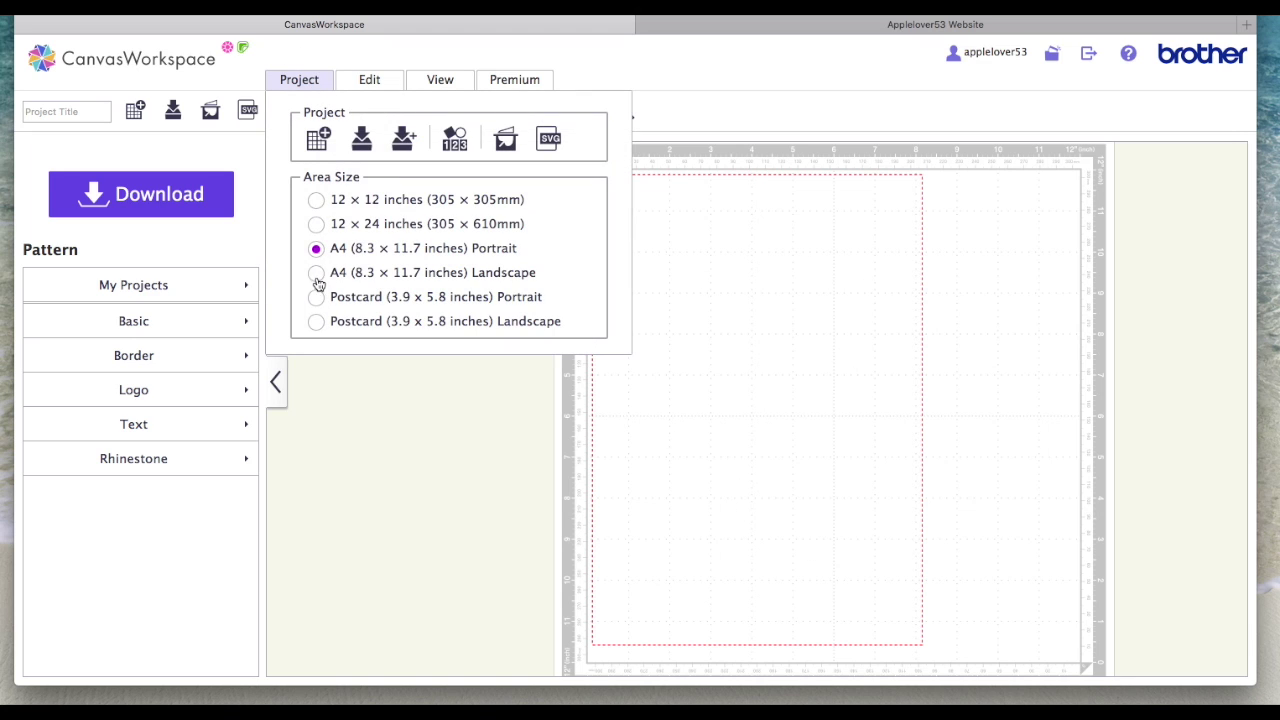
click(316, 275)
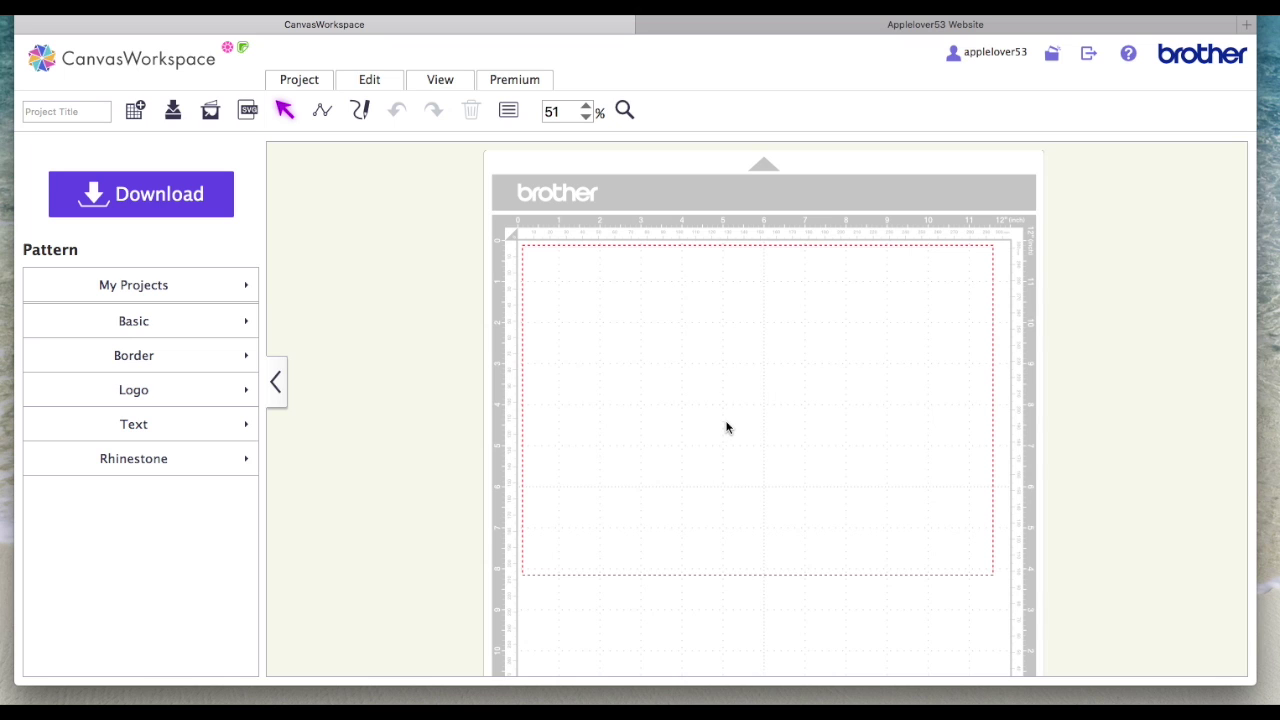
click(316, 84)
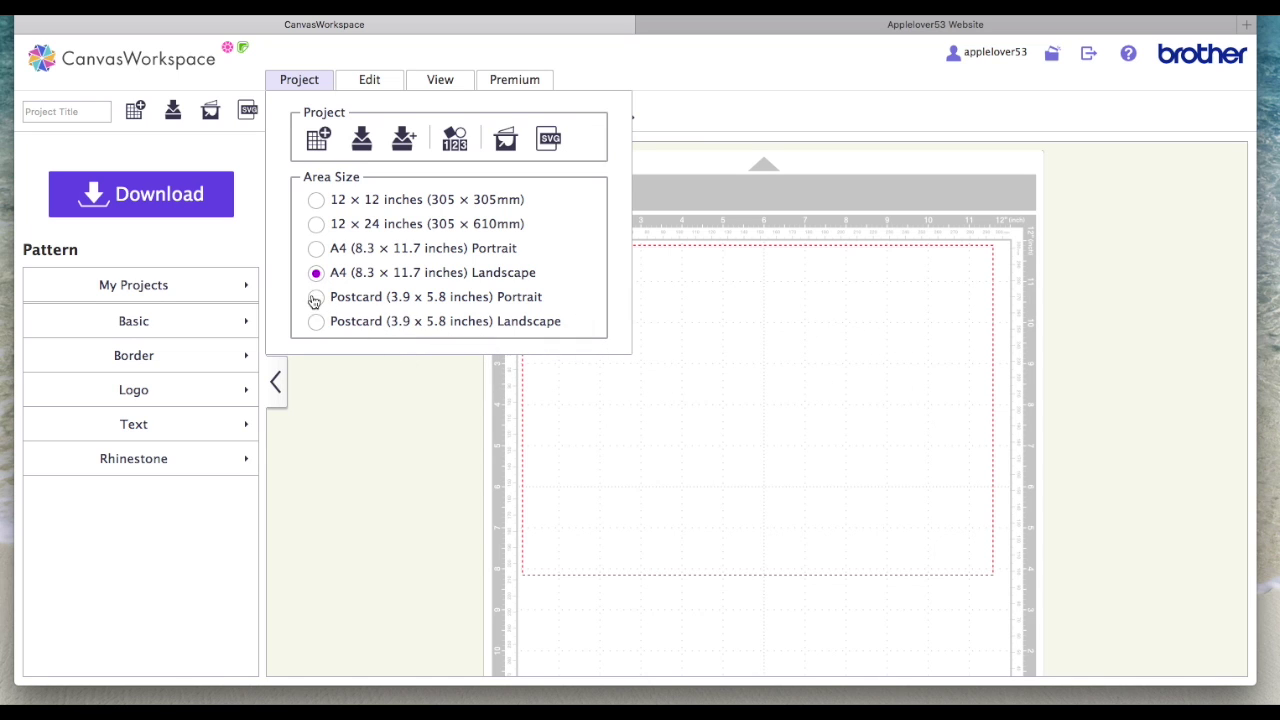
click(318, 202)
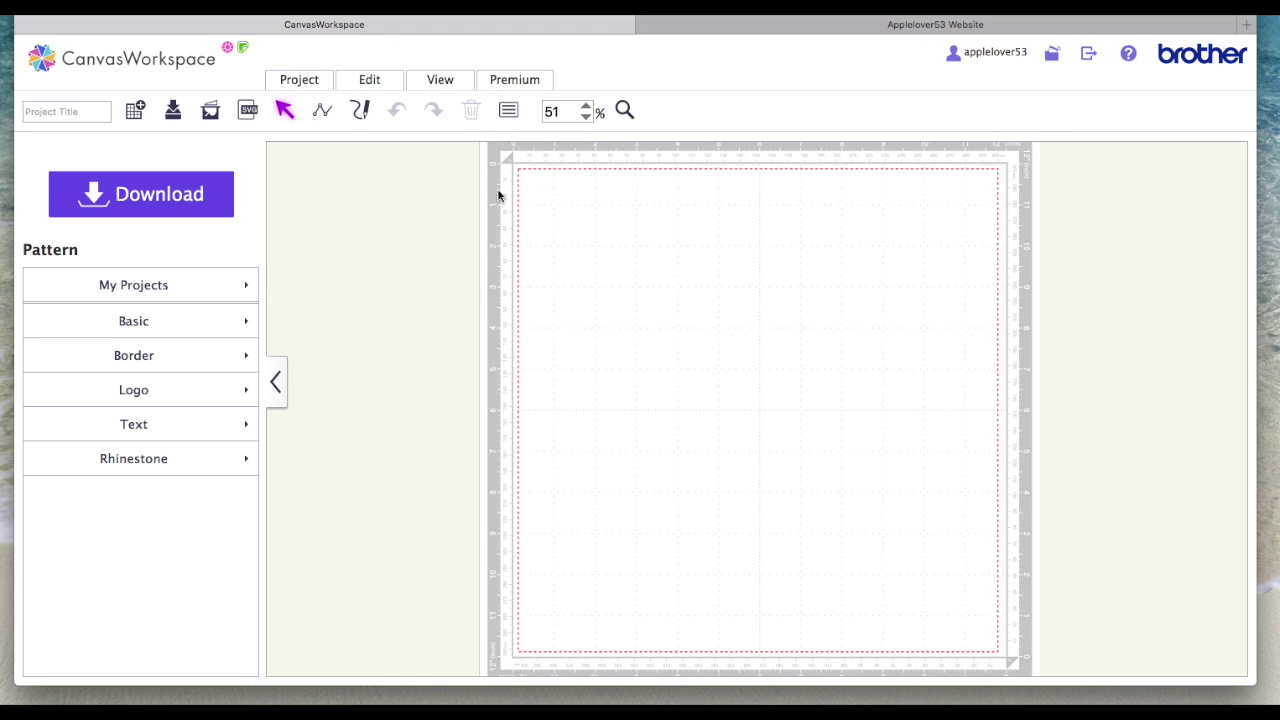
- Add the scalloped circle from the Basic patterns and move it to the upper right part of the mat
click(373, 80)
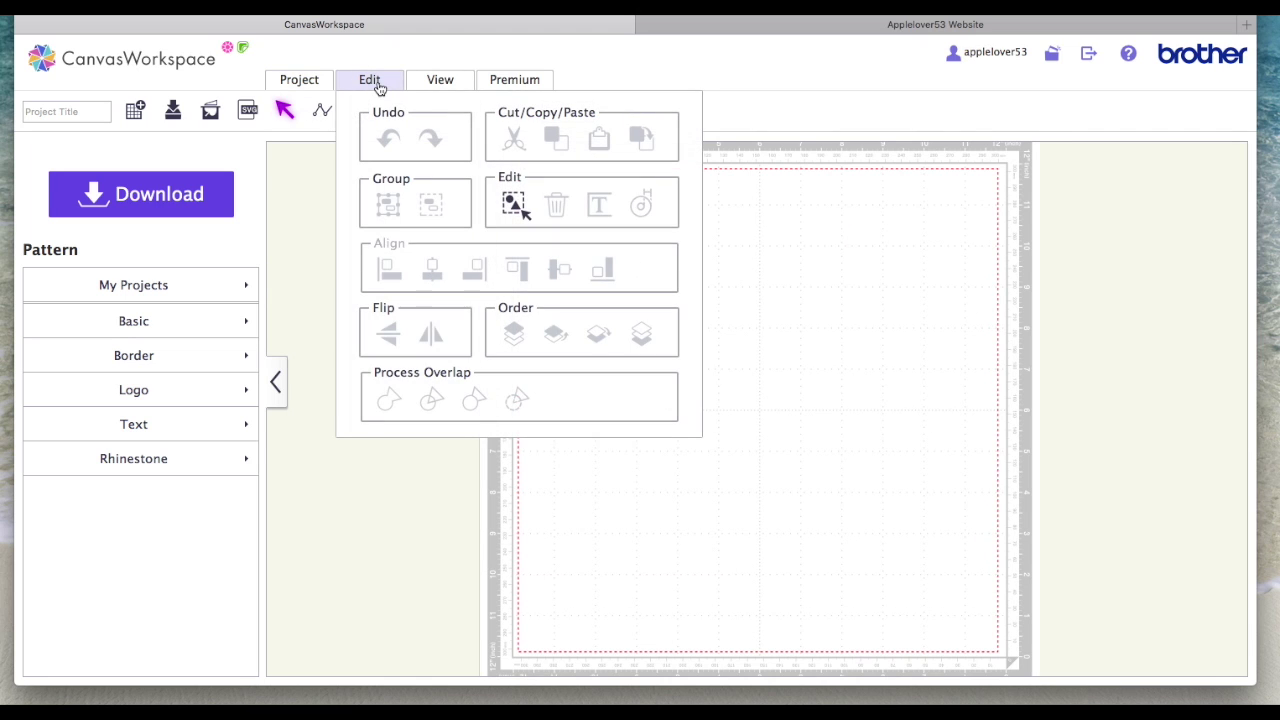
click(163, 322)
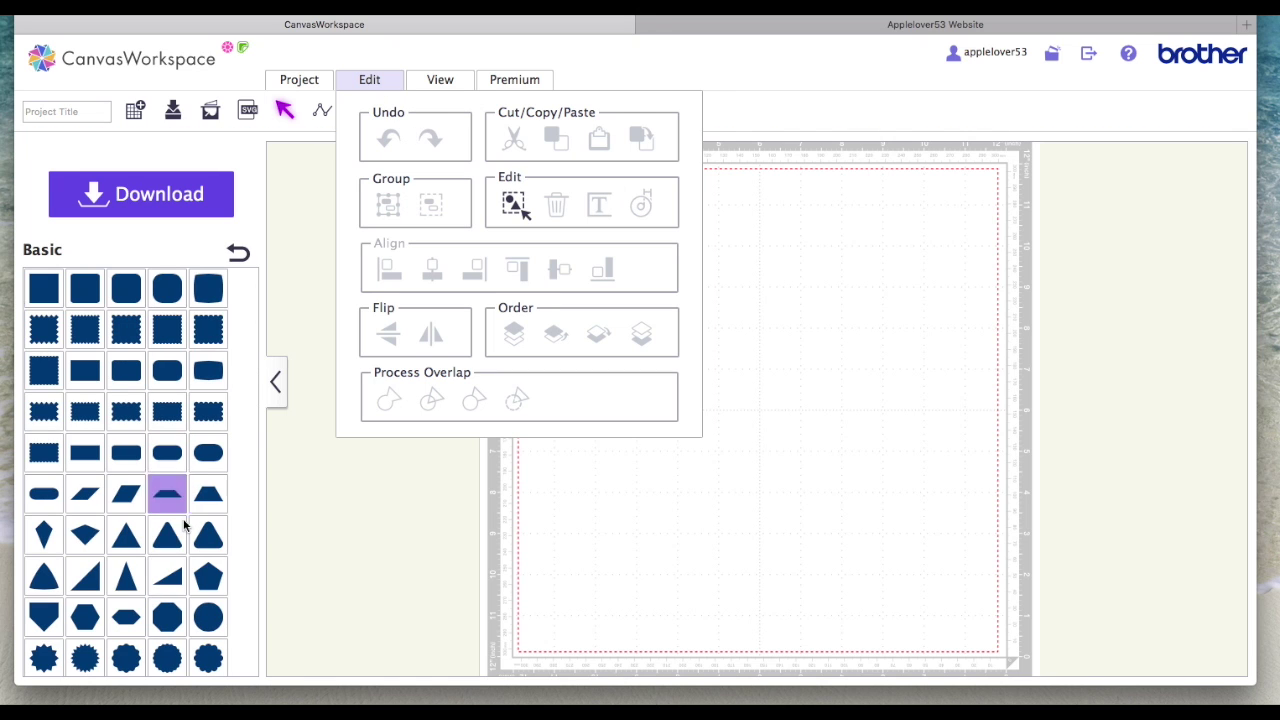
click(207, 657)
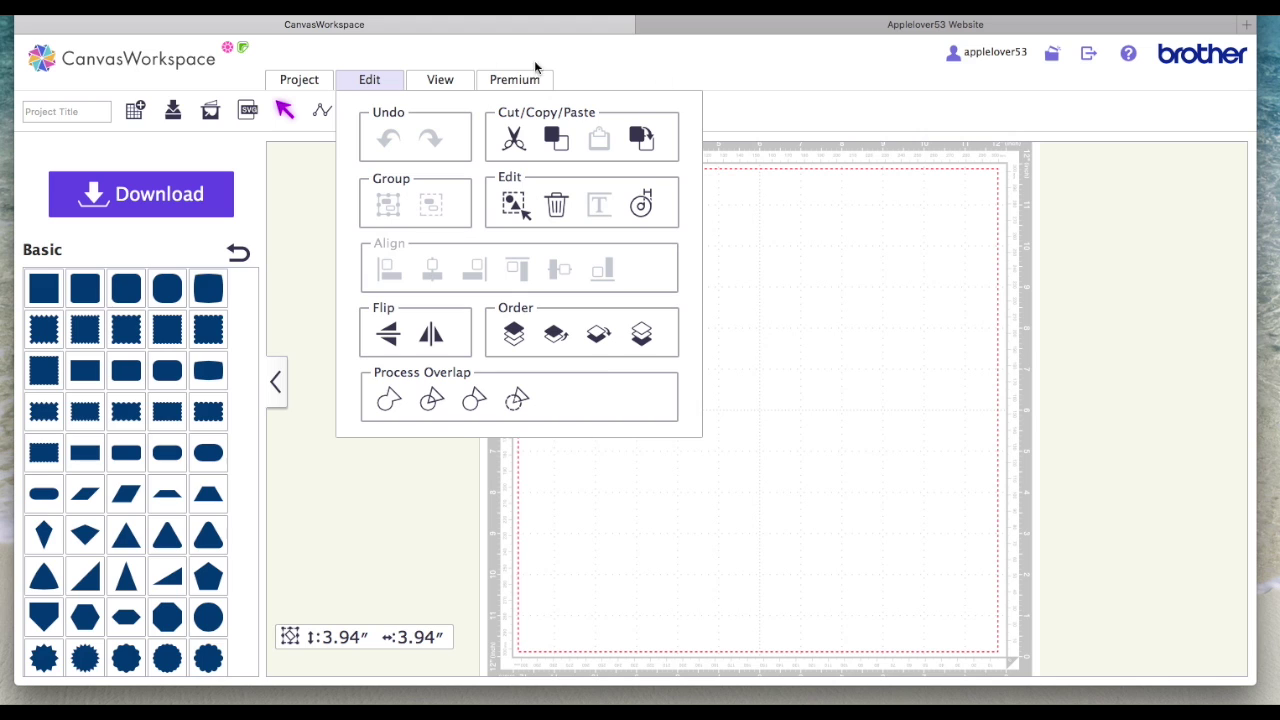
click(818, 112)
drag(575, 262, 837, 352)
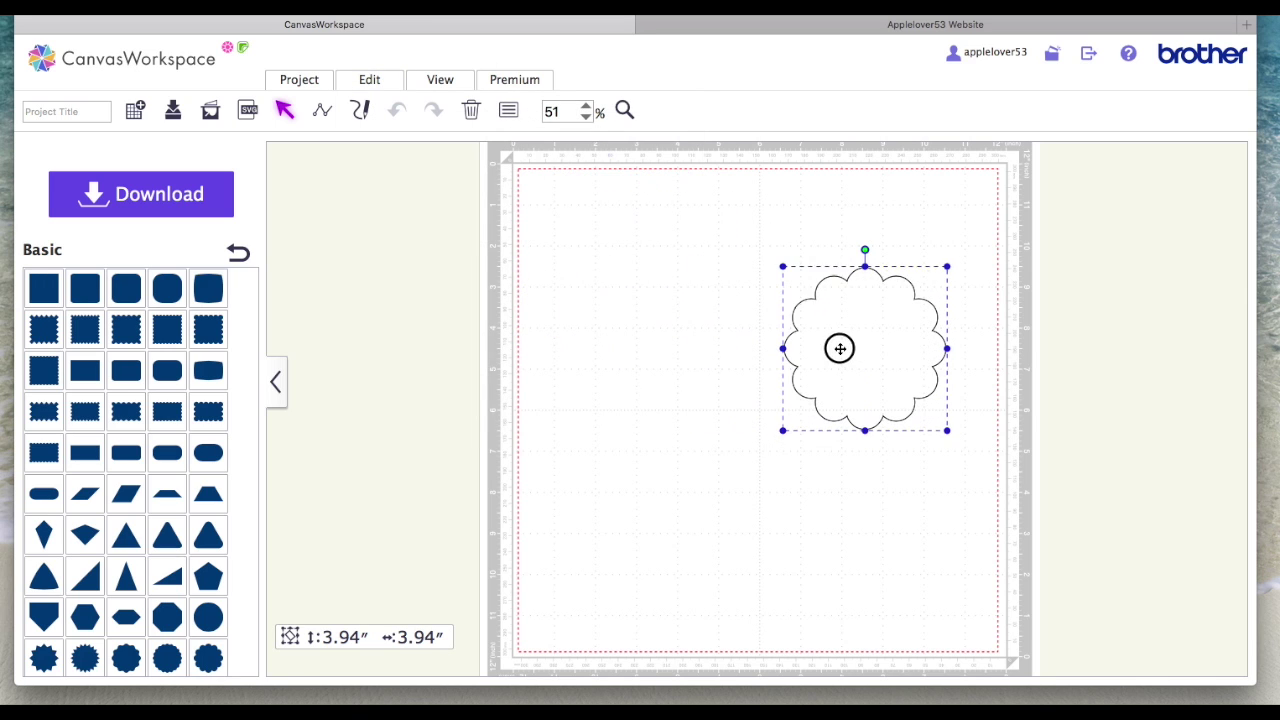
- Create an outward offset line around the scalloped circle with 0.24 inches spacing and round corners, leaving the original line as is
click(370, 80)
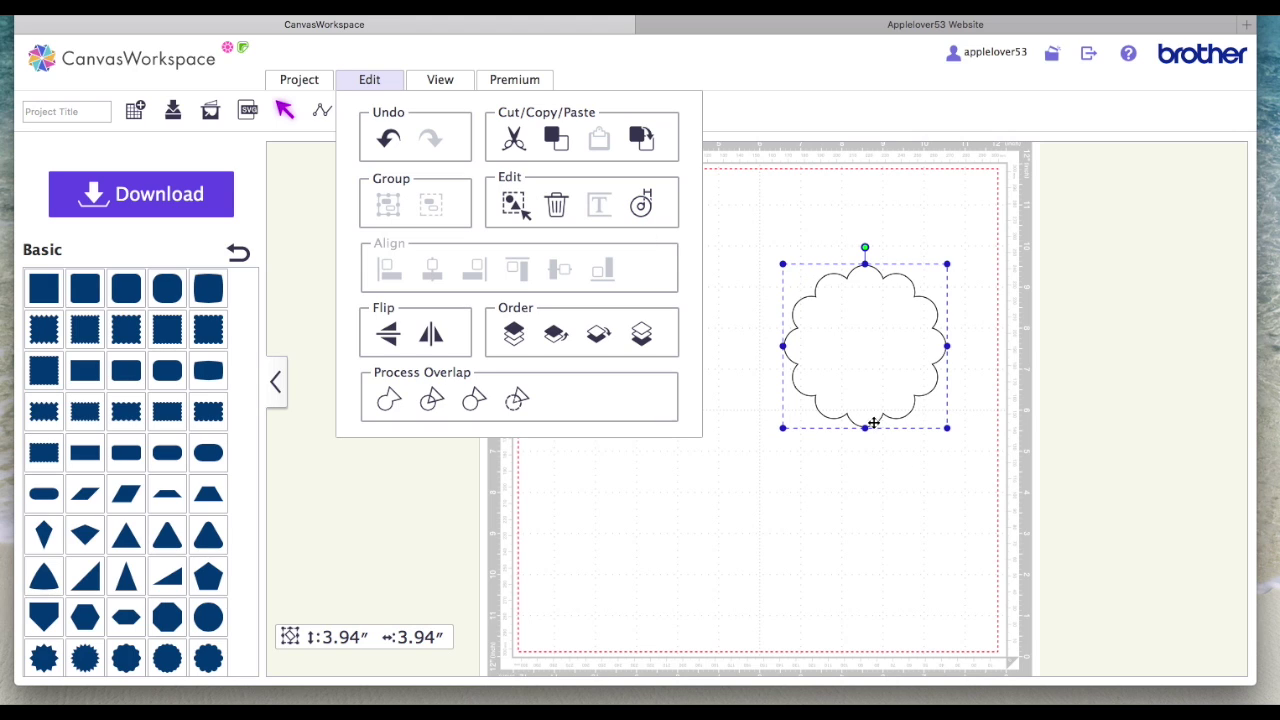
click(641, 206)
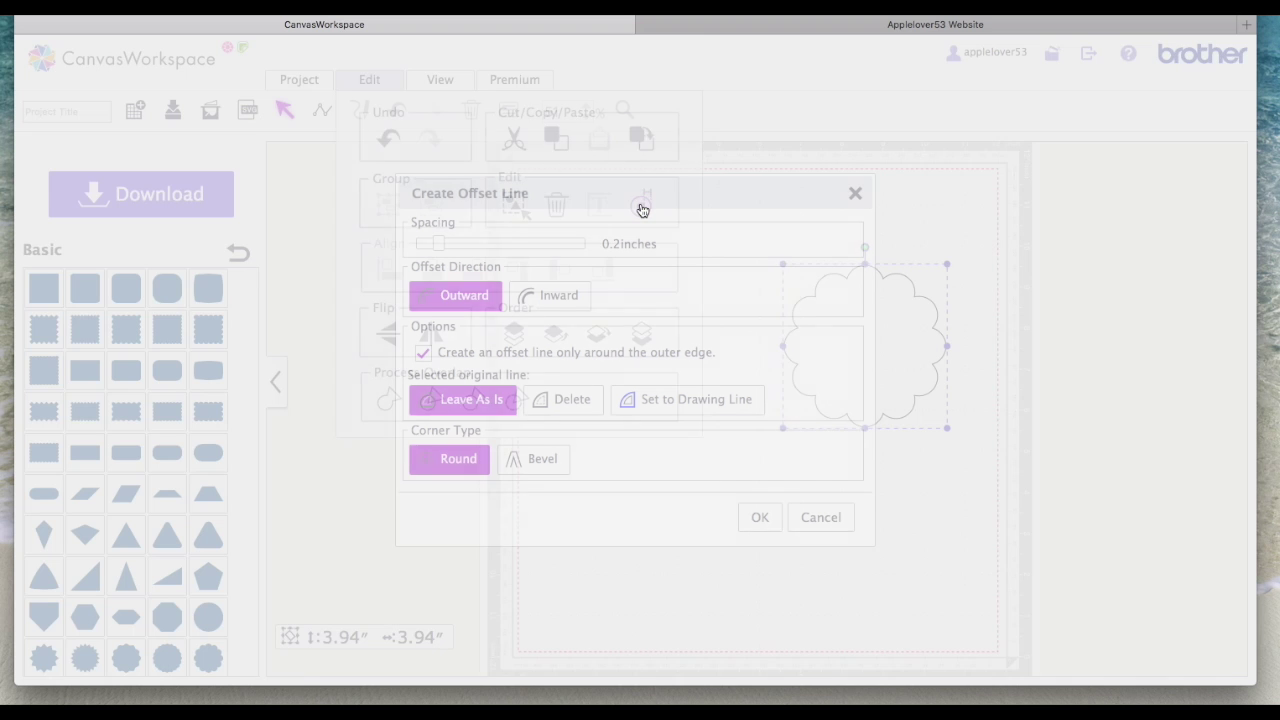
drag(439, 246, 446, 245)
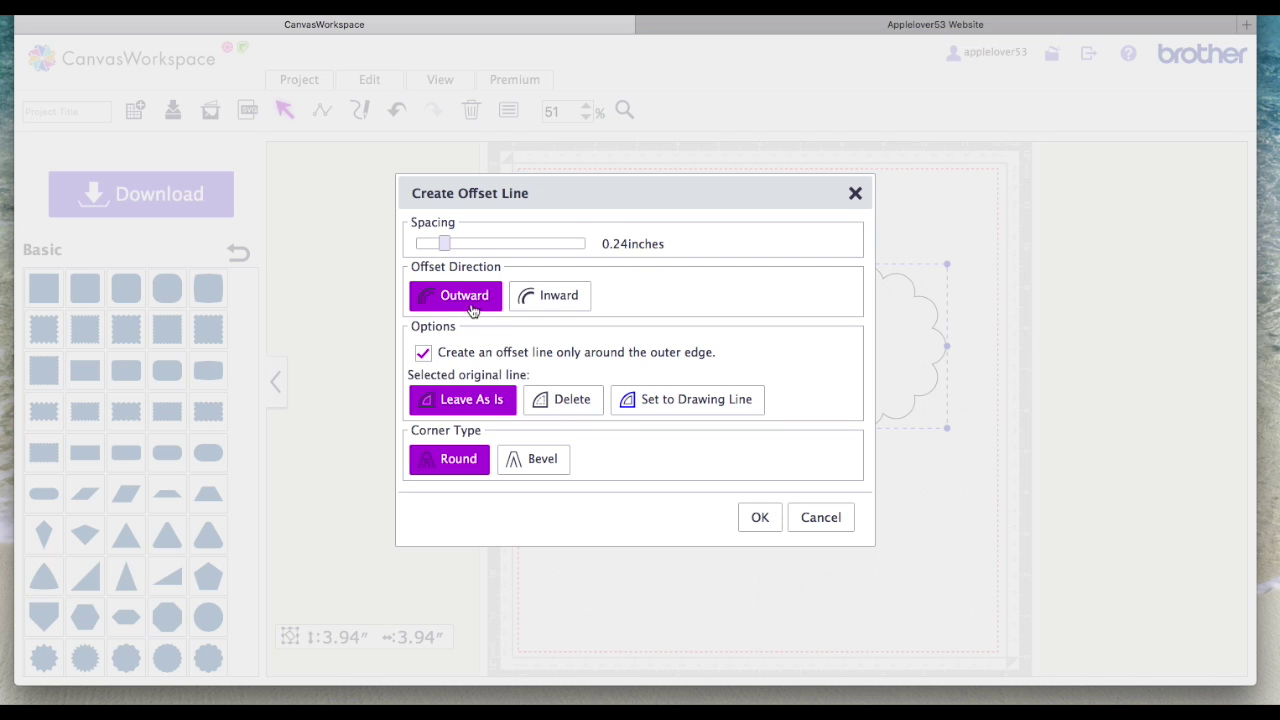
click(757, 517)
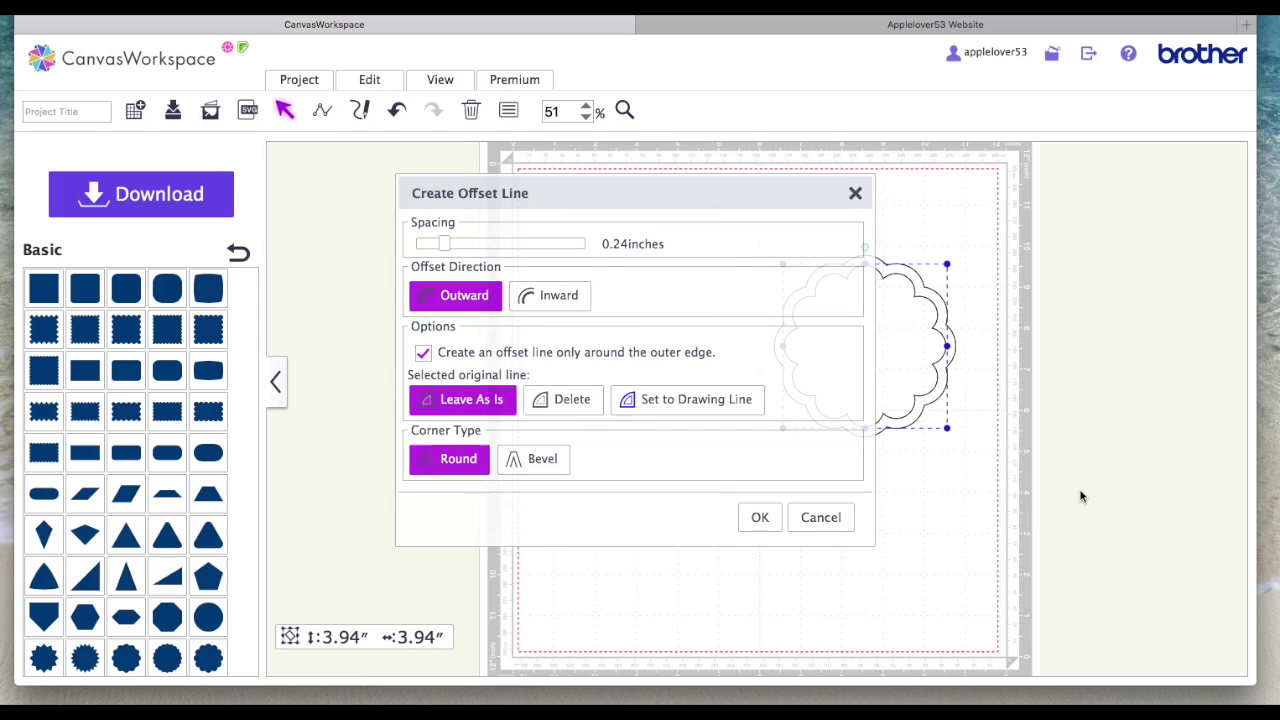
- Move the offset outline to the mat's upper left corner and place the original scalloped circle centered inside it
drag(938, 308, 722, 332)
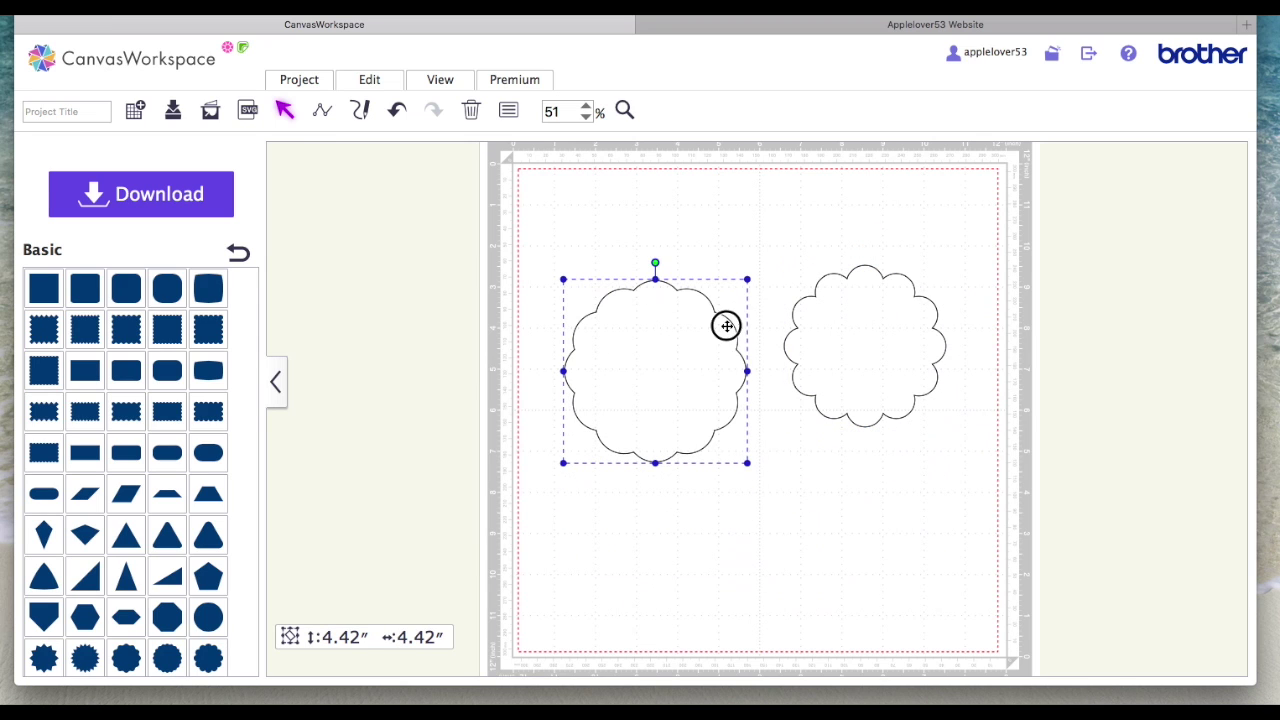
drag(651, 369, 620, 317)
drag(889, 339, 674, 277)
click(838, 318)
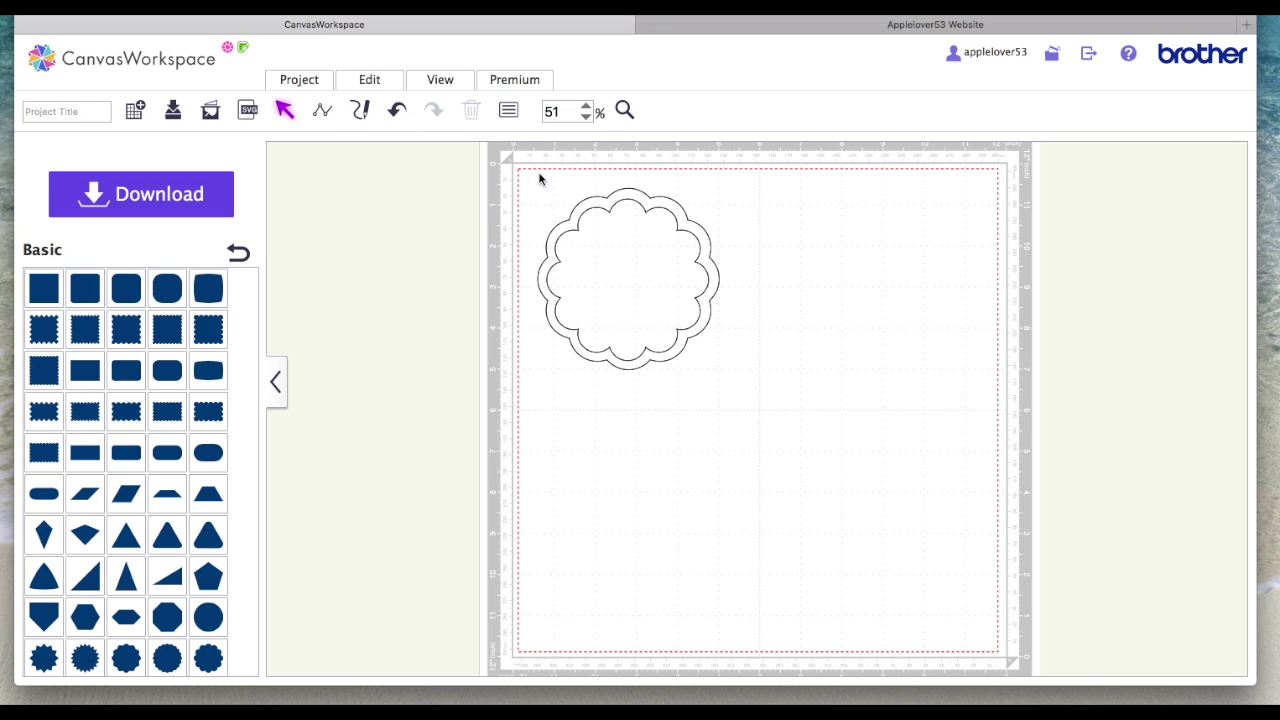
- Group the scalloped circle with its offset outline and ungroup the two shapes again
drag(490, 167, 760, 402)
right_click(665, 267)
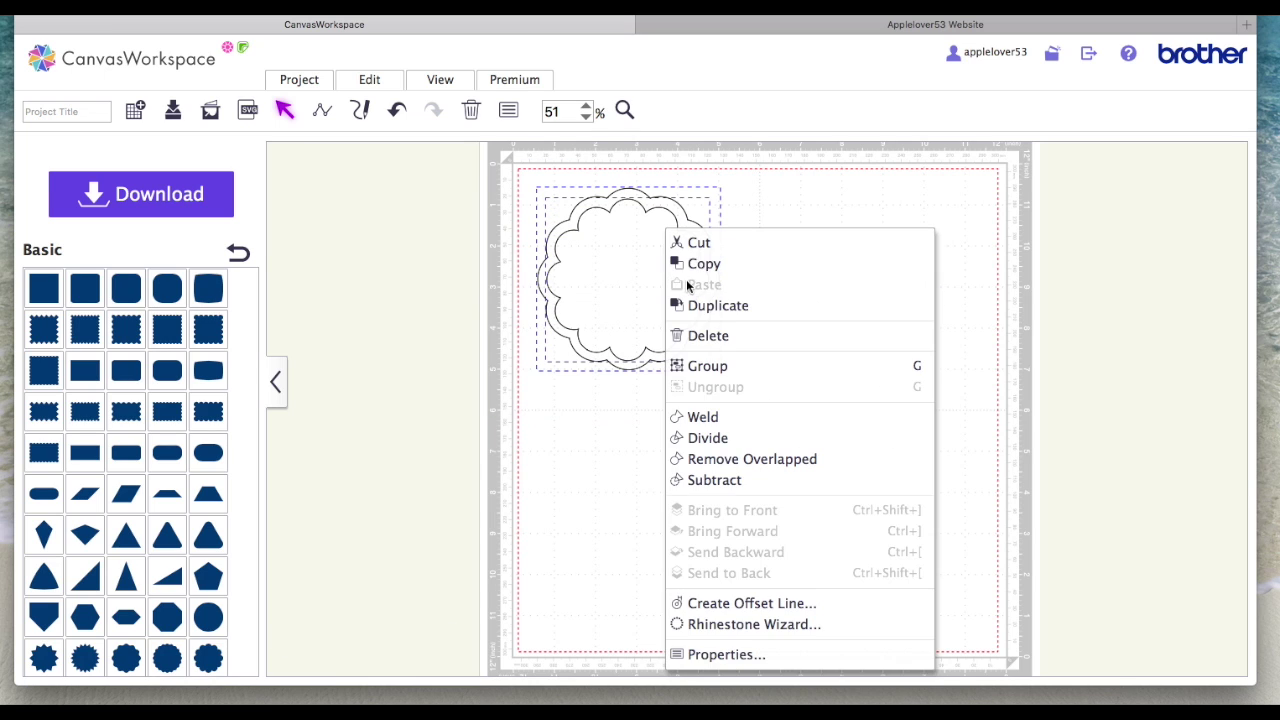
click(708, 366)
right_click(658, 257)
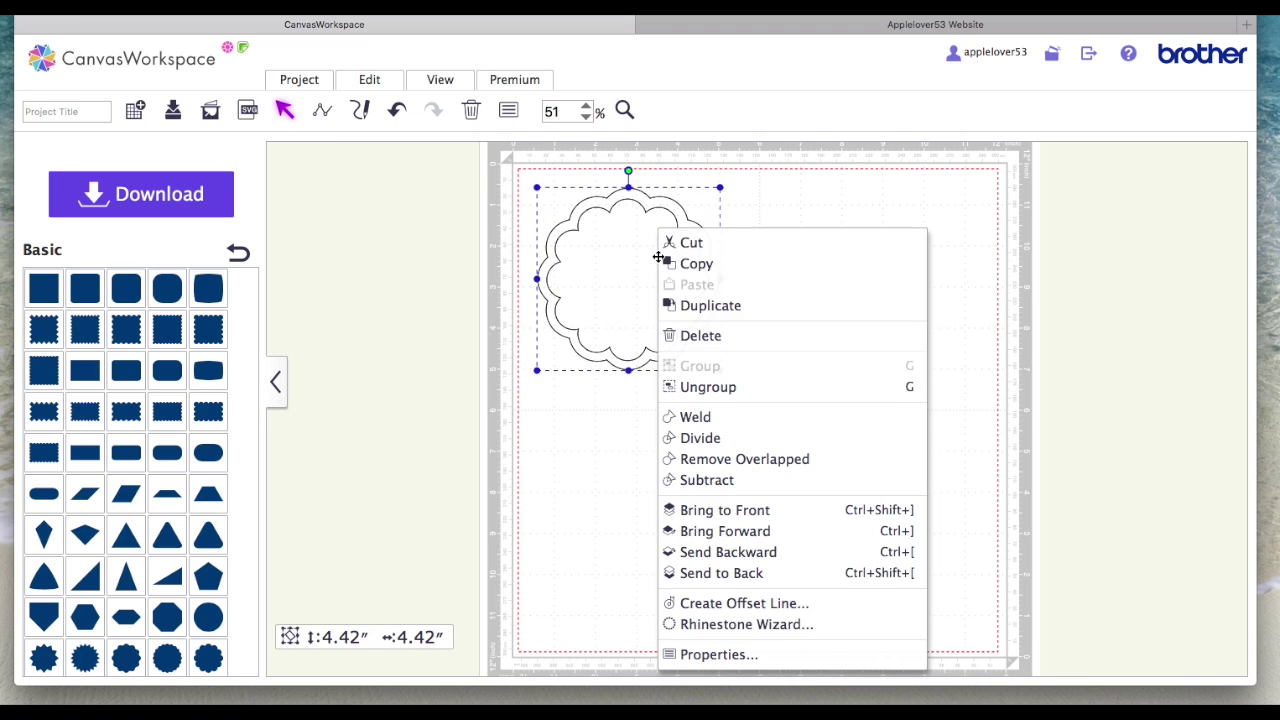
click(728, 386)
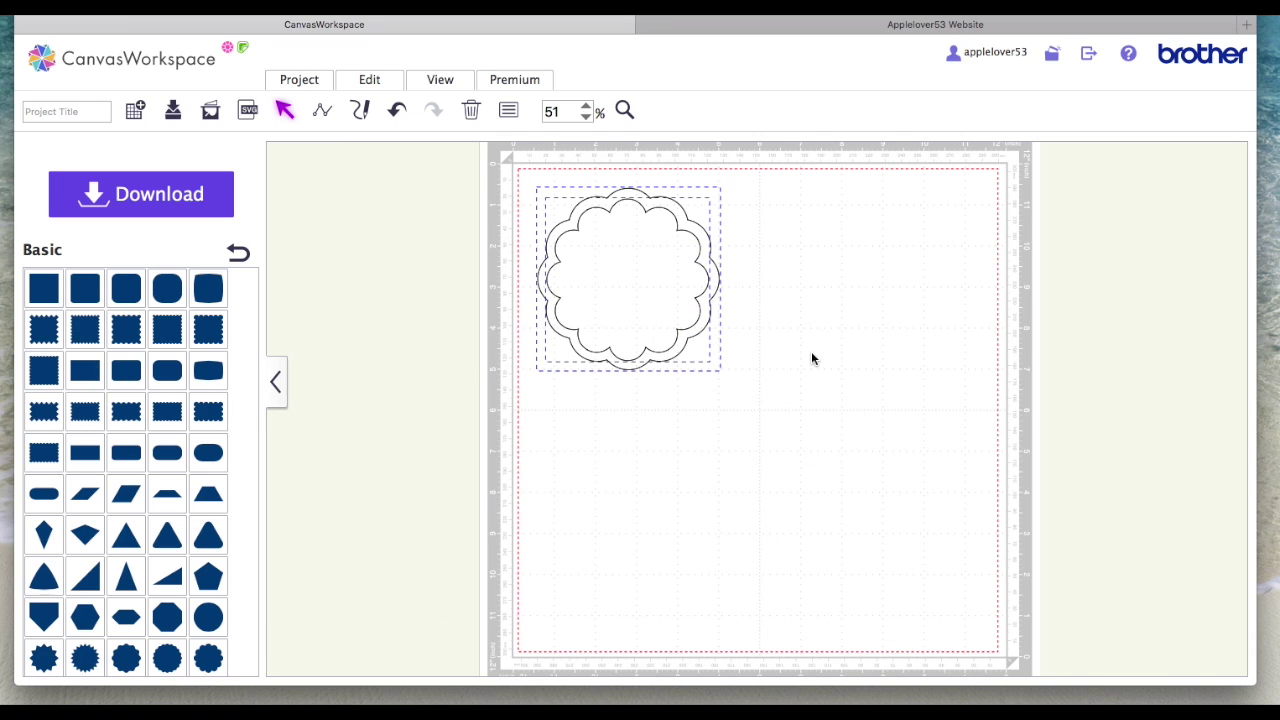
- Select both scalloped shapes, review the Align and Process Overlap options for them, and clear the selection
drag(460, 167, 791, 430)
click(389, 84)
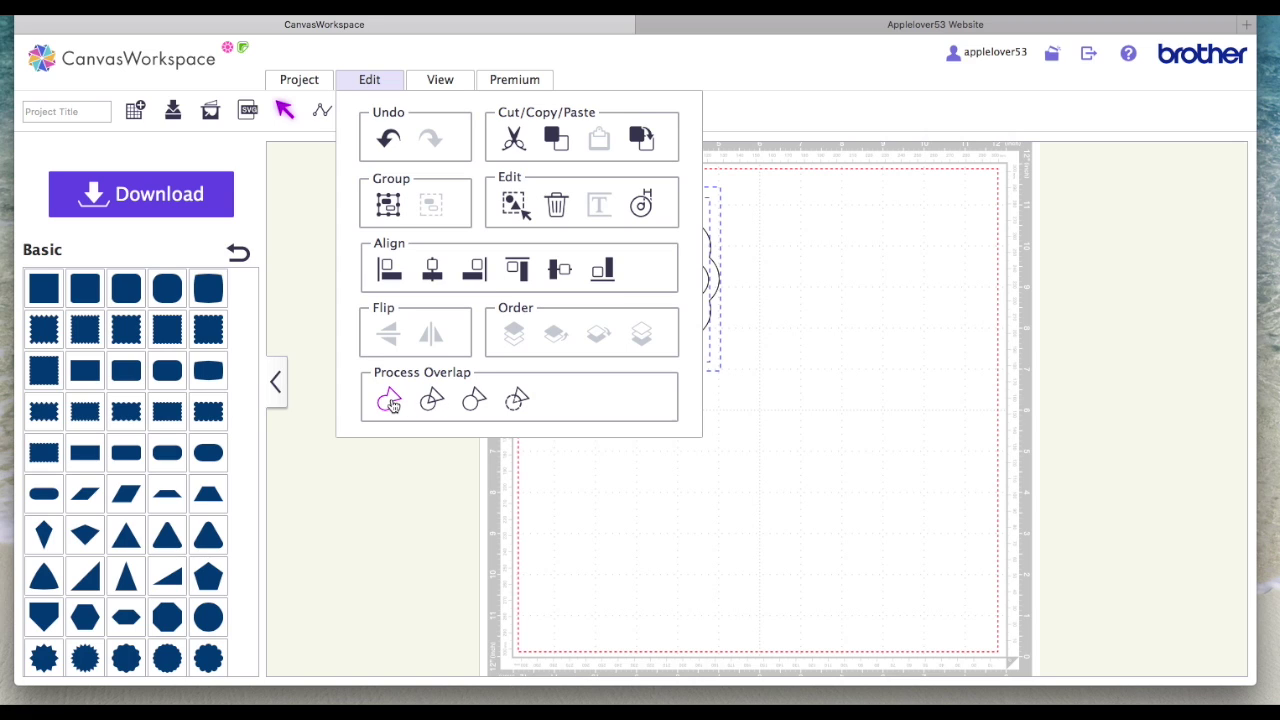
click(807, 476)
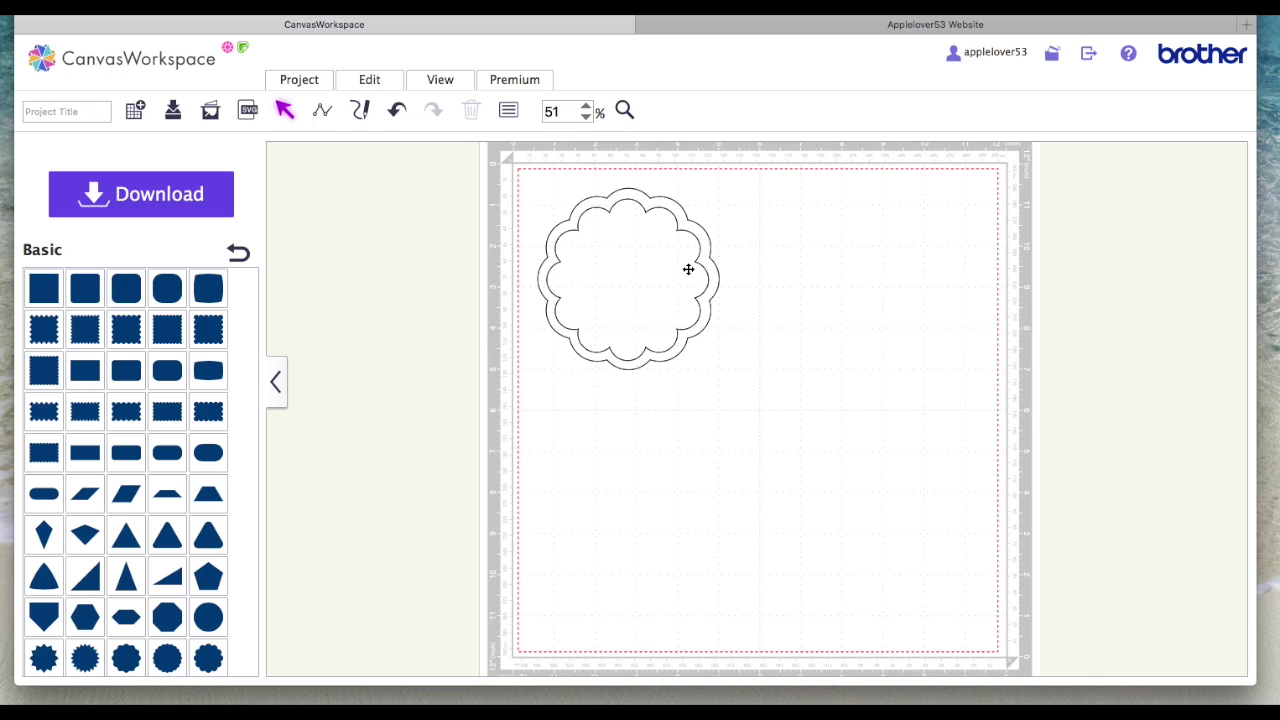
- Move the larger scalloped outline right so it partly overlaps the smaller one, and fit the view to the mat
drag(649, 273, 772, 286)
click(837, 451)
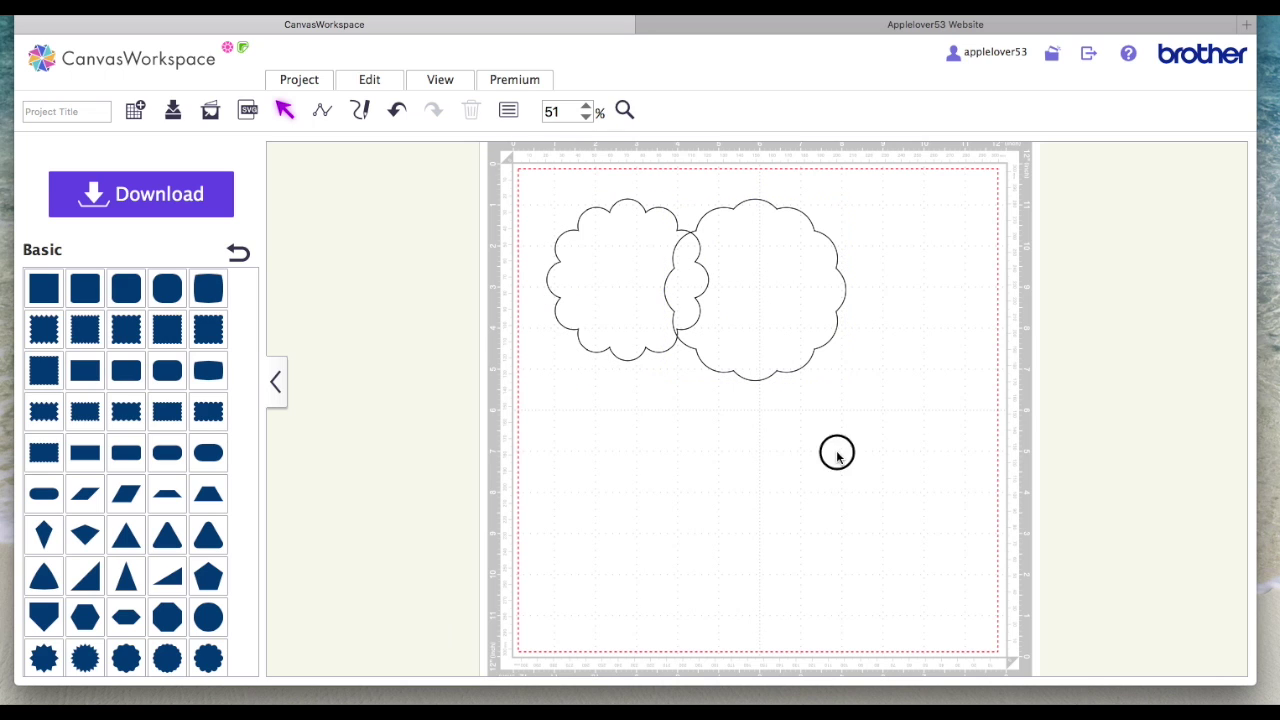
click(434, 83)
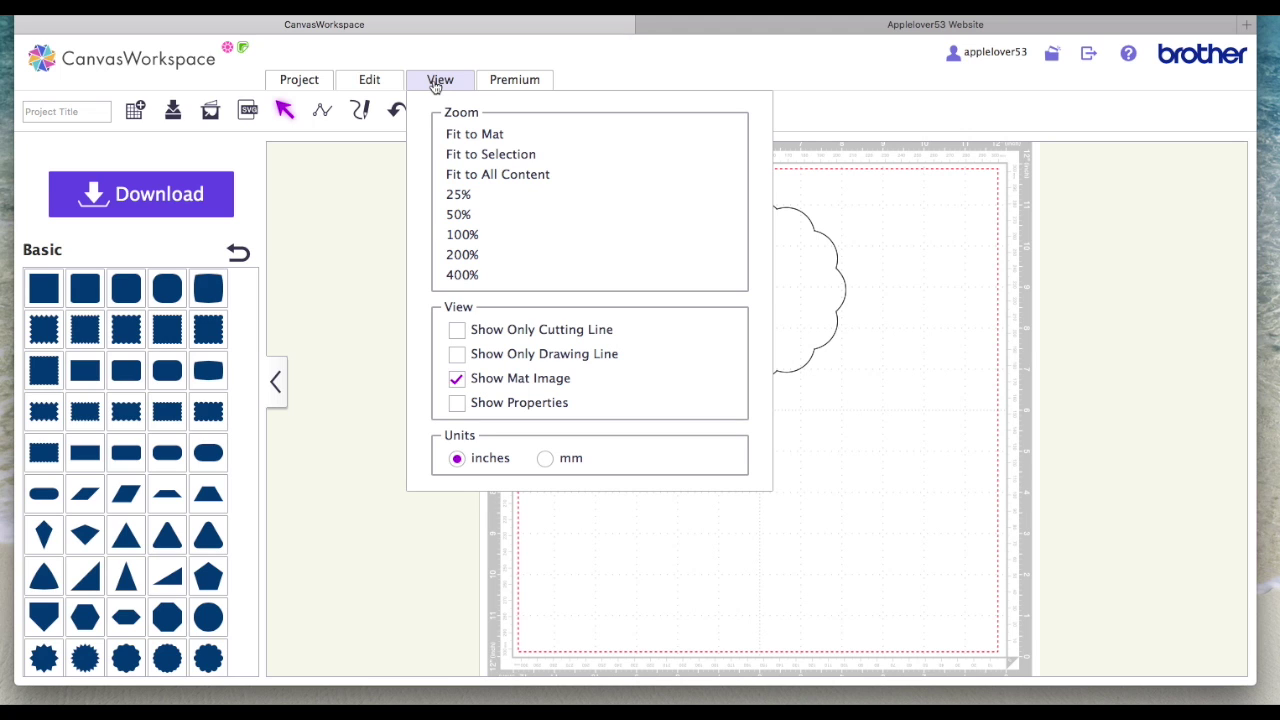
click(492, 136)
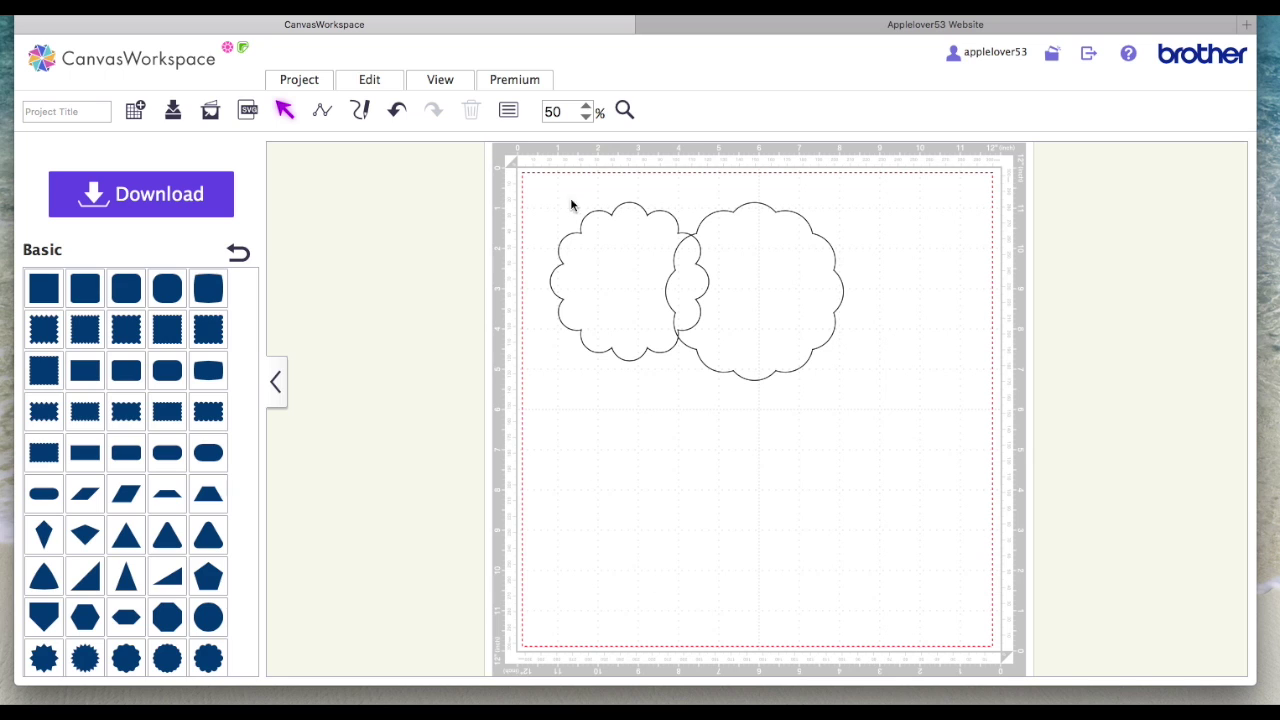
- Fit the view to the smaller scalloped circle, and repeat the selection fit for the larger scalloped outline
click(452, 83)
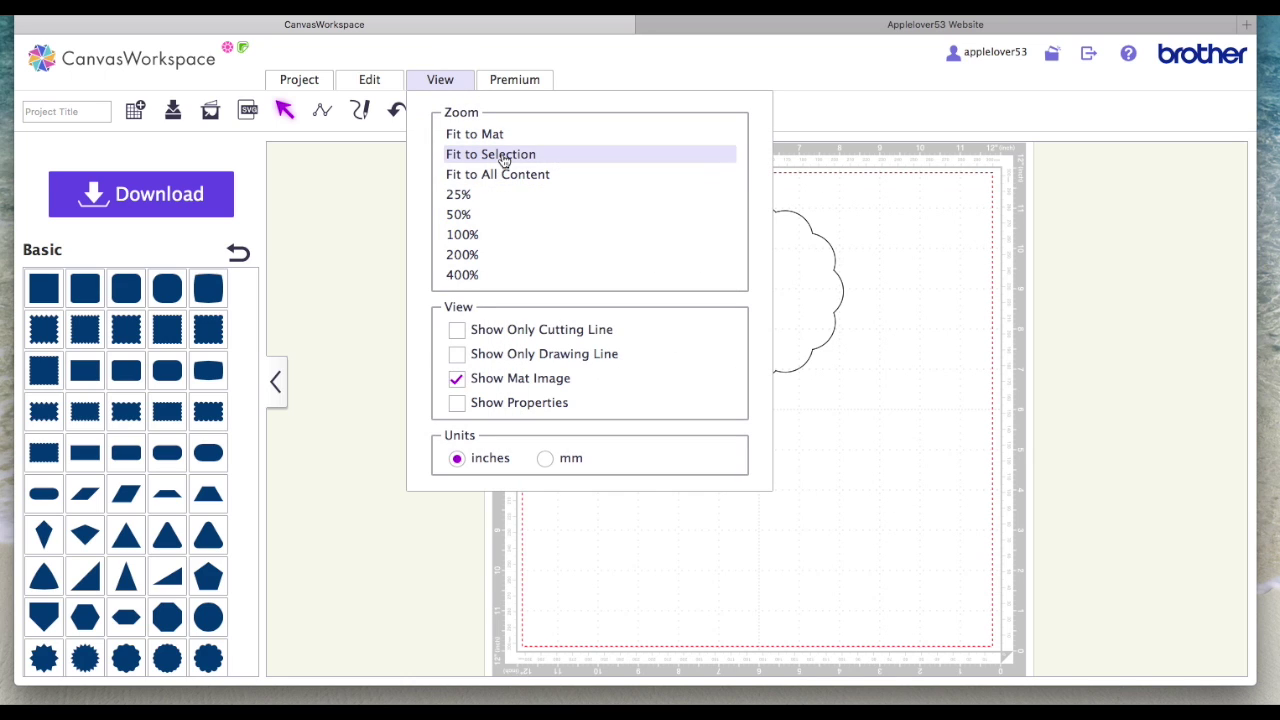
click(594, 176)
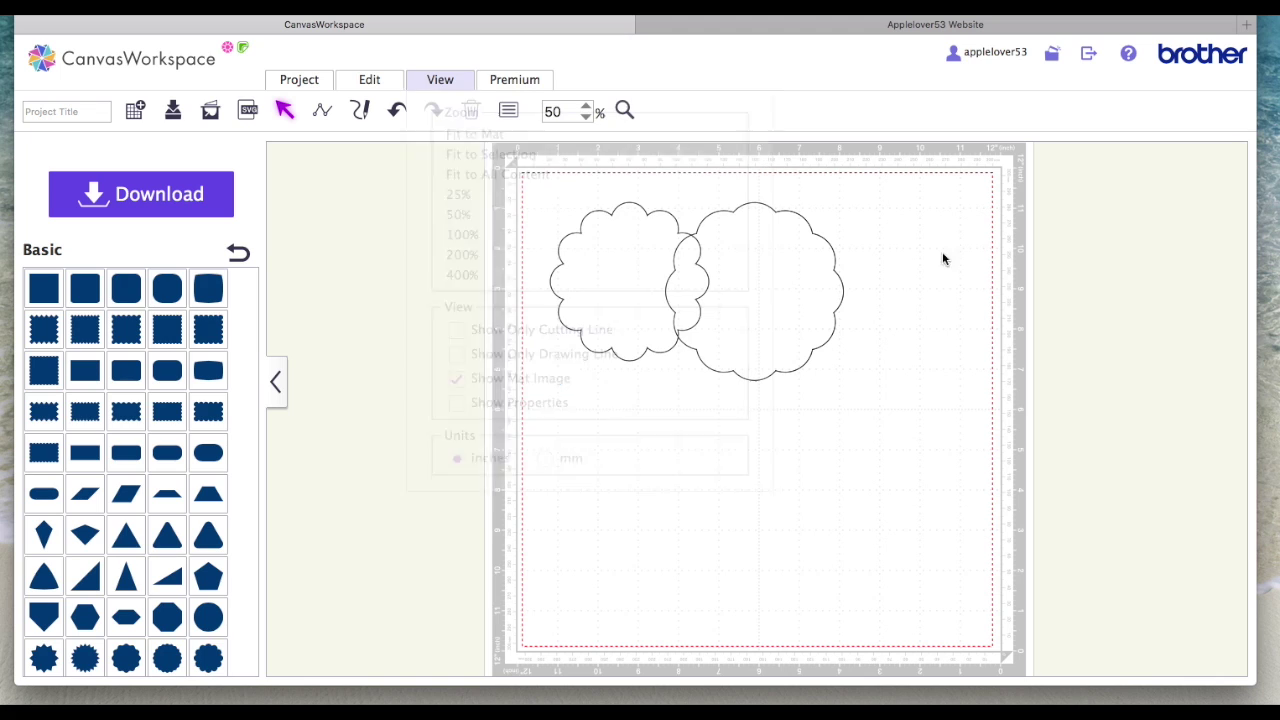
click(611, 263)
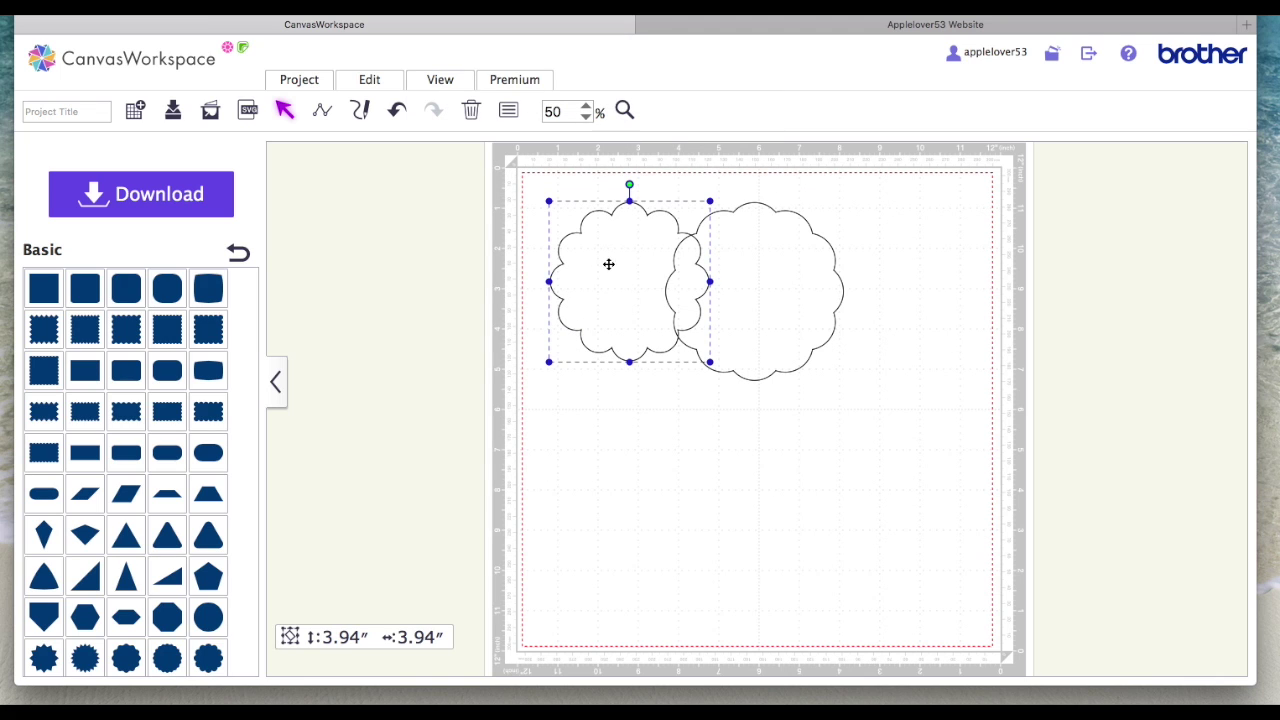
click(440, 80)
click(474, 154)
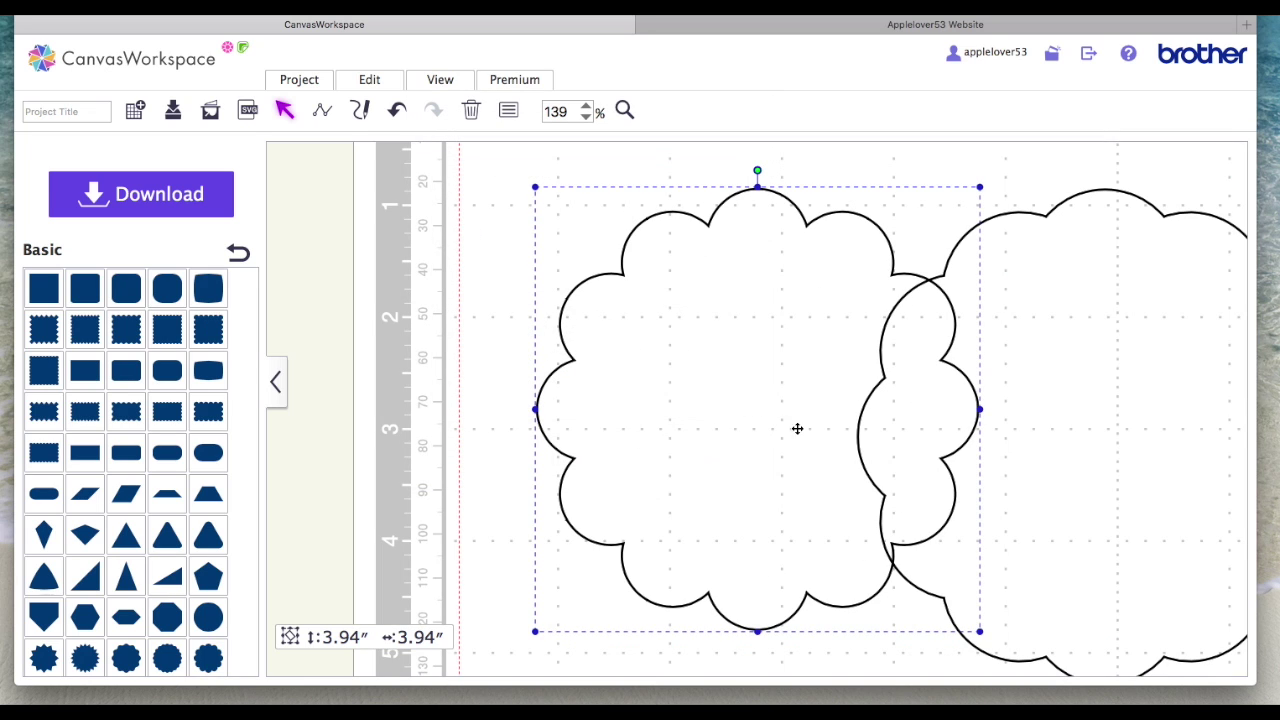
click(1169, 346)
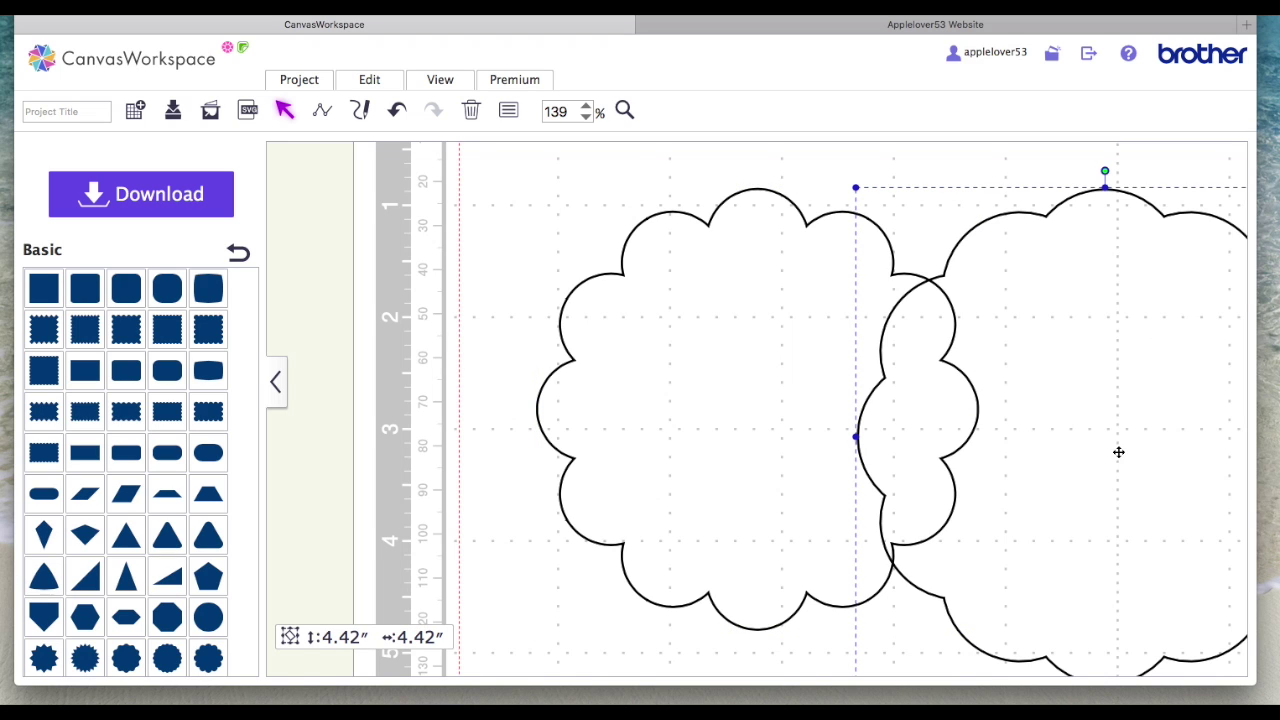
click(440, 80)
click(465, 155)
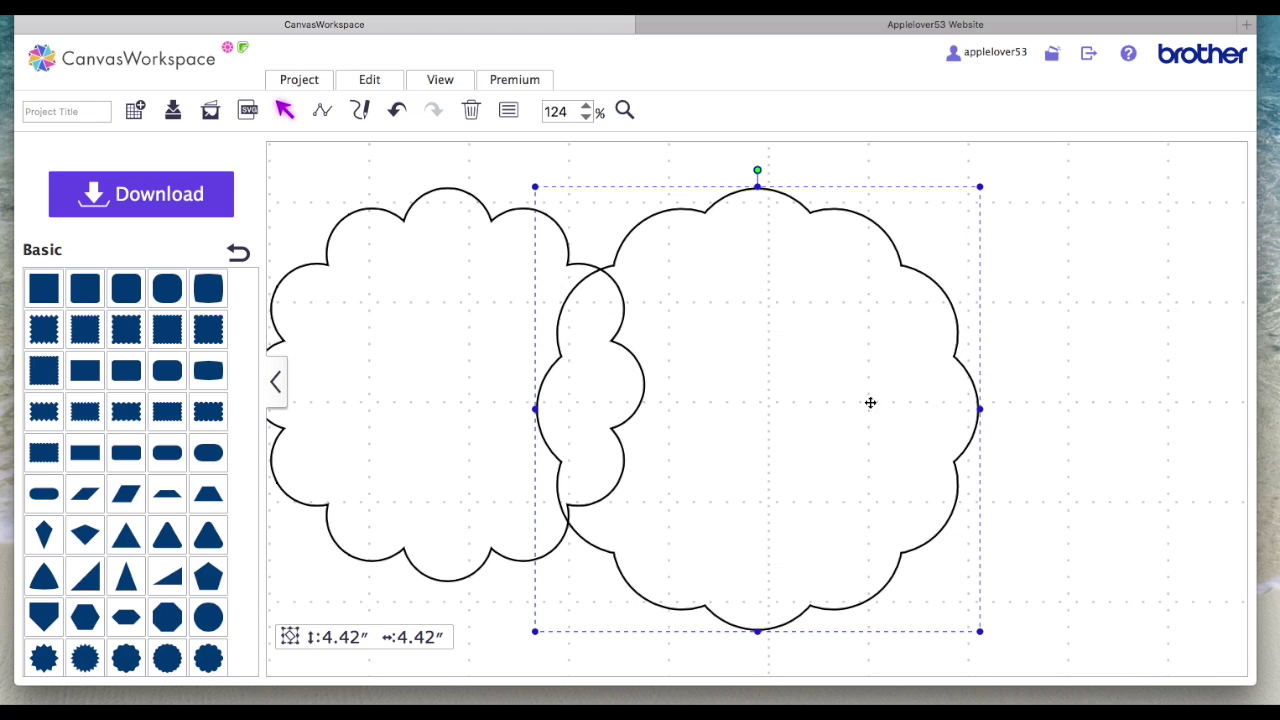
- Fit the view to all content, and try the 400%, 200% and 100% zoom levels
click(440, 80)
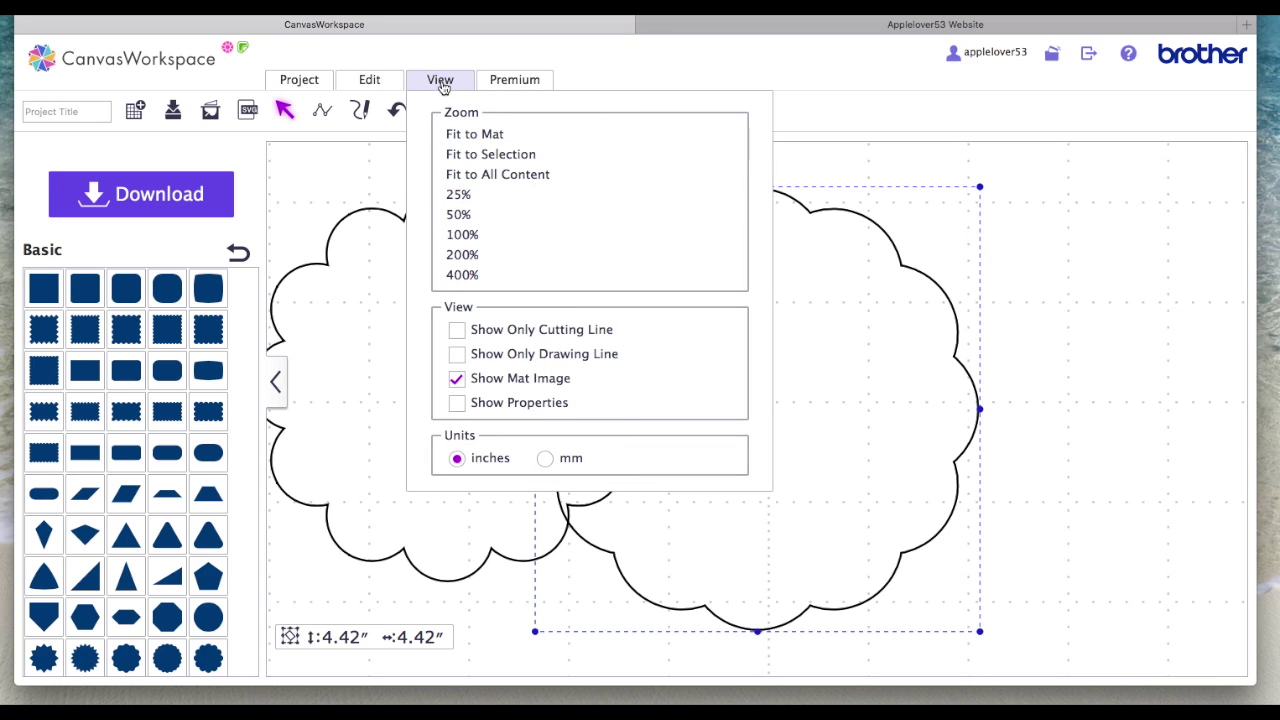
click(505, 176)
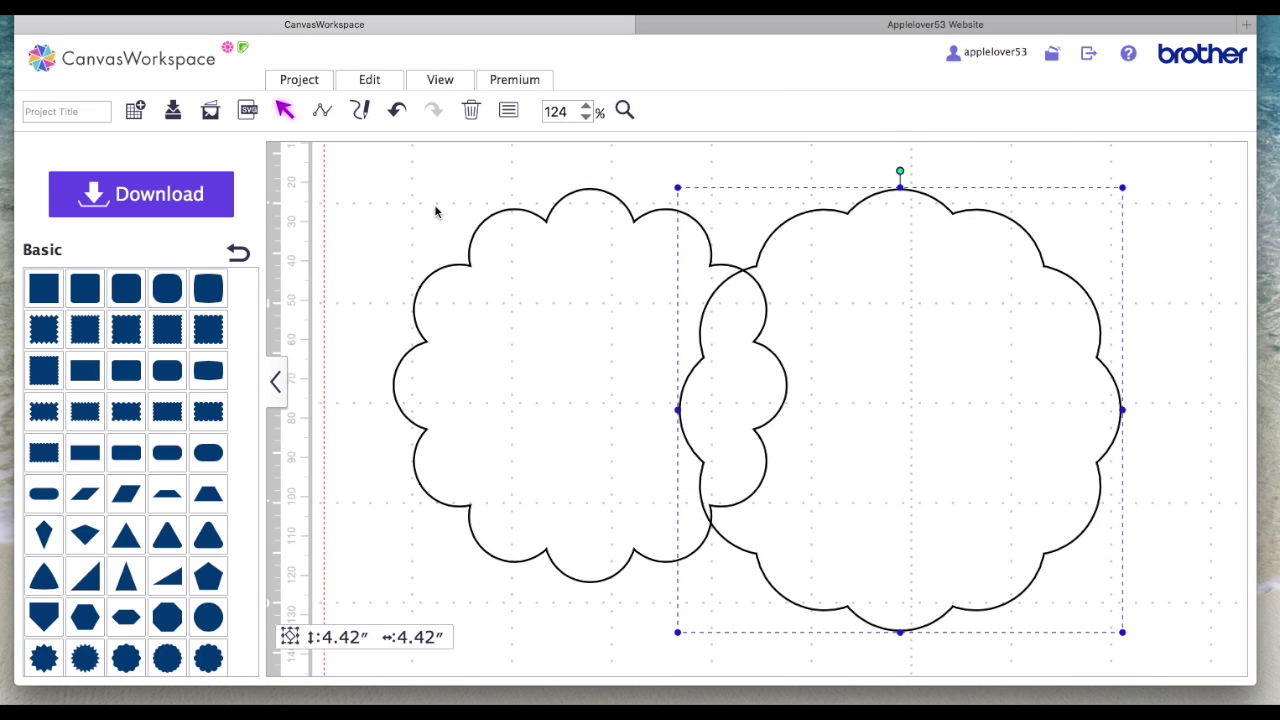
click(452, 84)
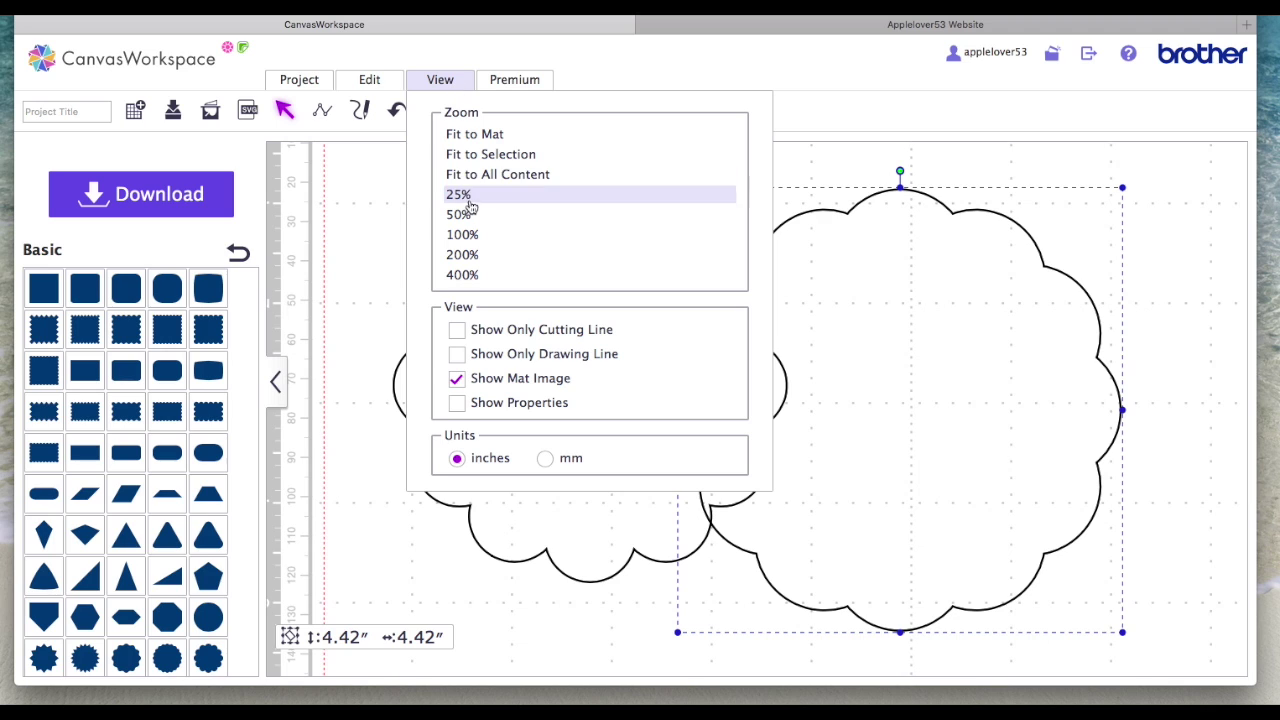
click(474, 278)
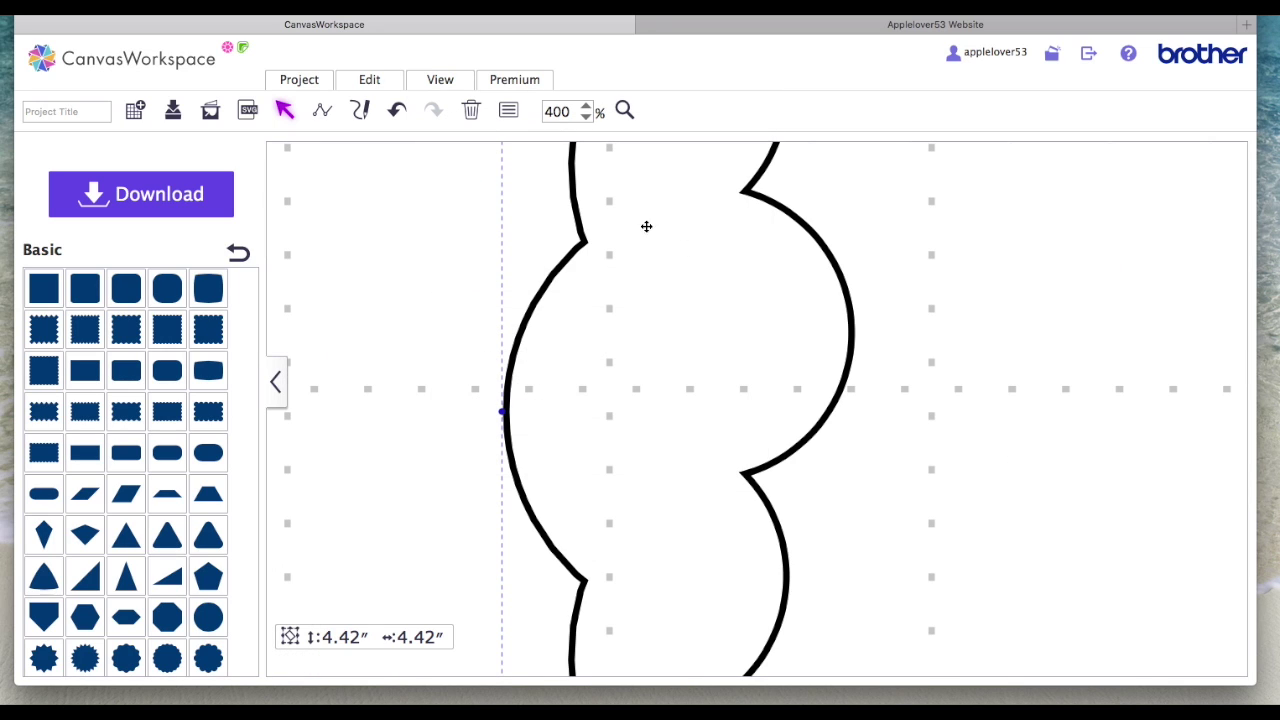
click(455, 82)
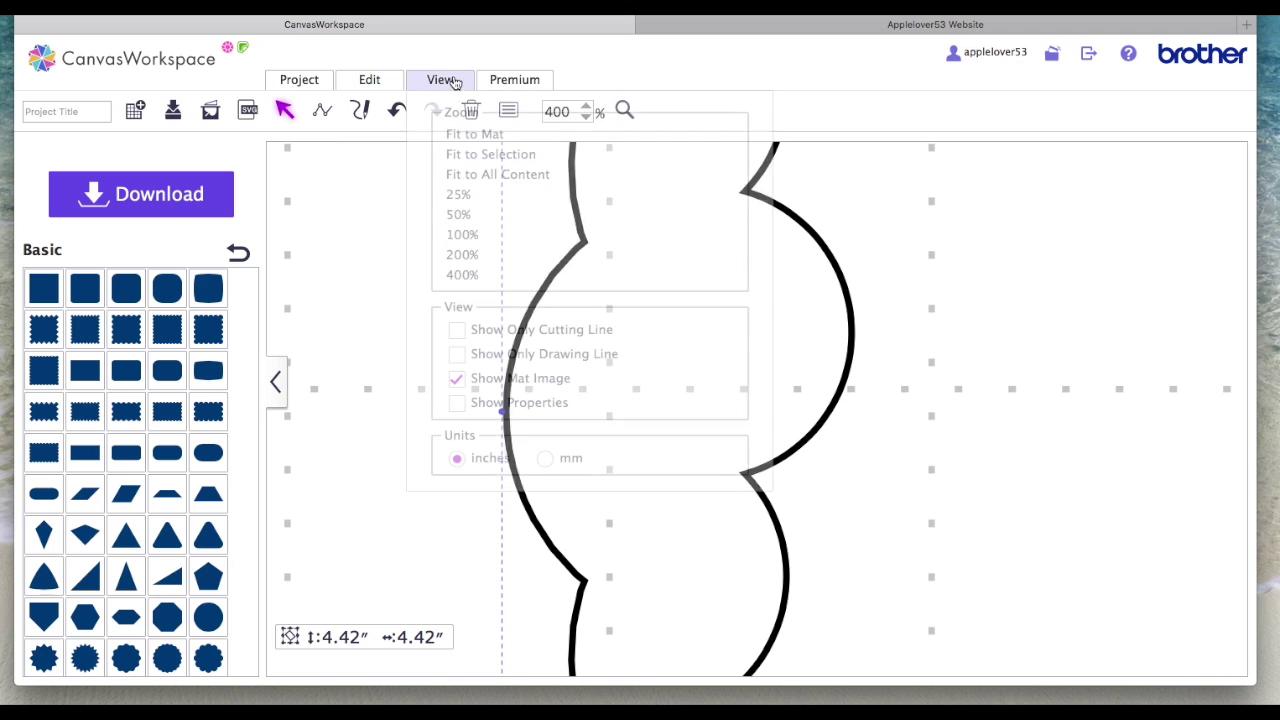
click(467, 256)
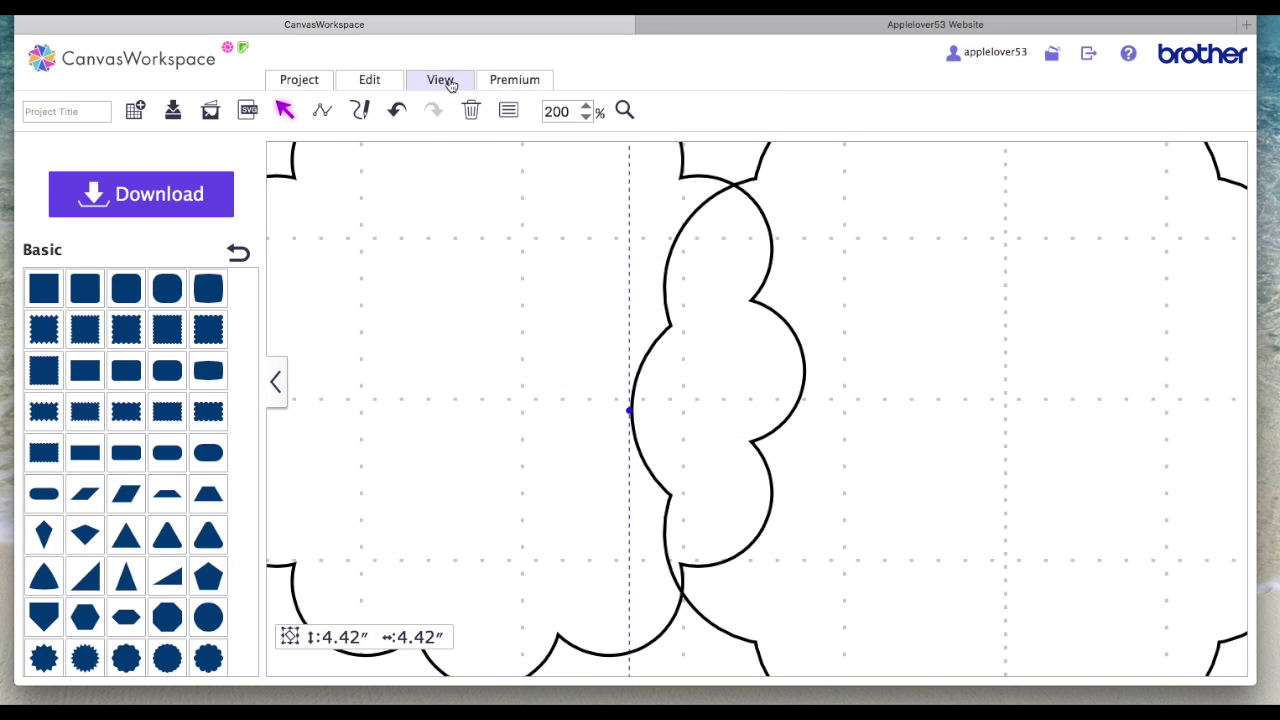
click(450, 82)
click(466, 236)
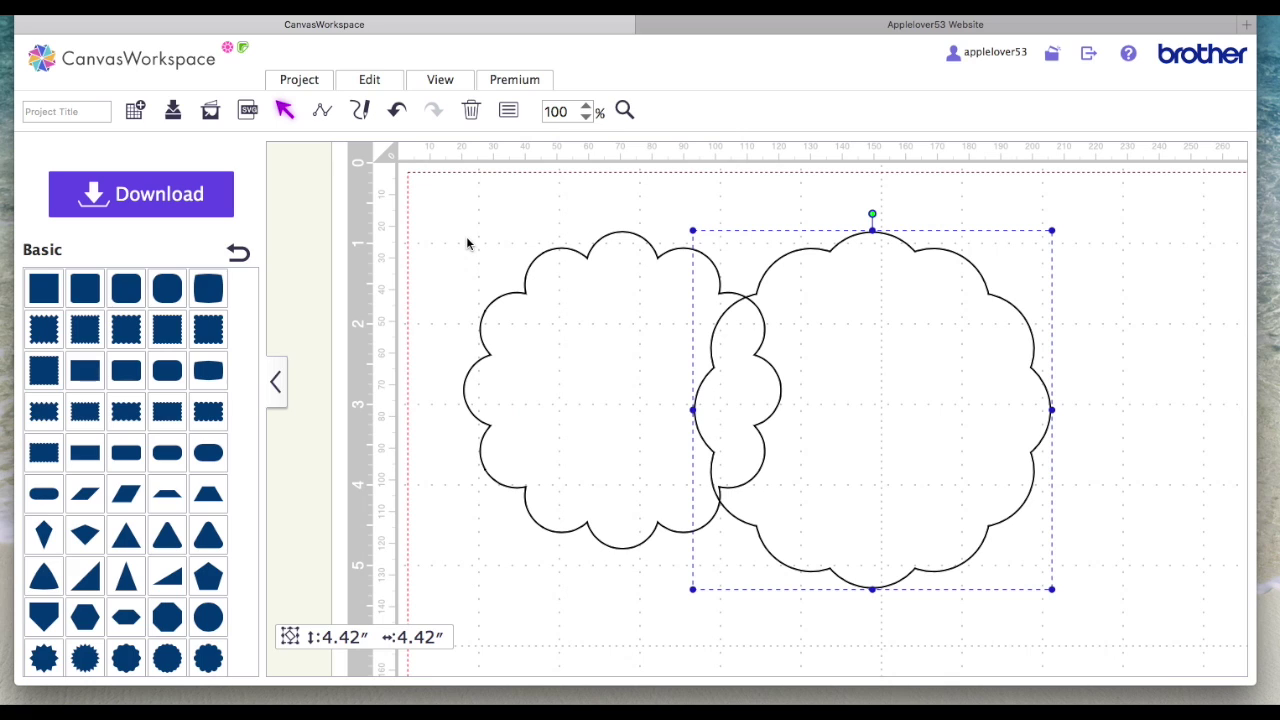
- Clear the selection, hide the mat image, and fit the view to the mat
click(453, 85)
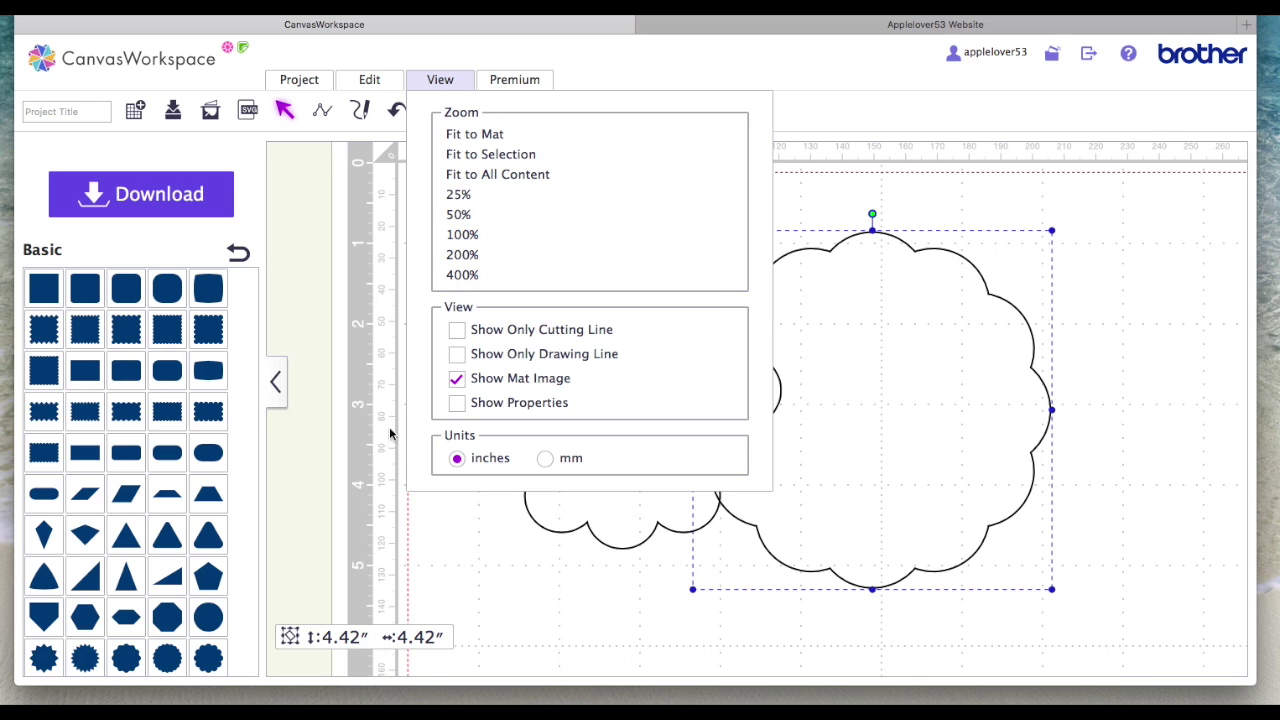
click(323, 430)
click(440, 80)
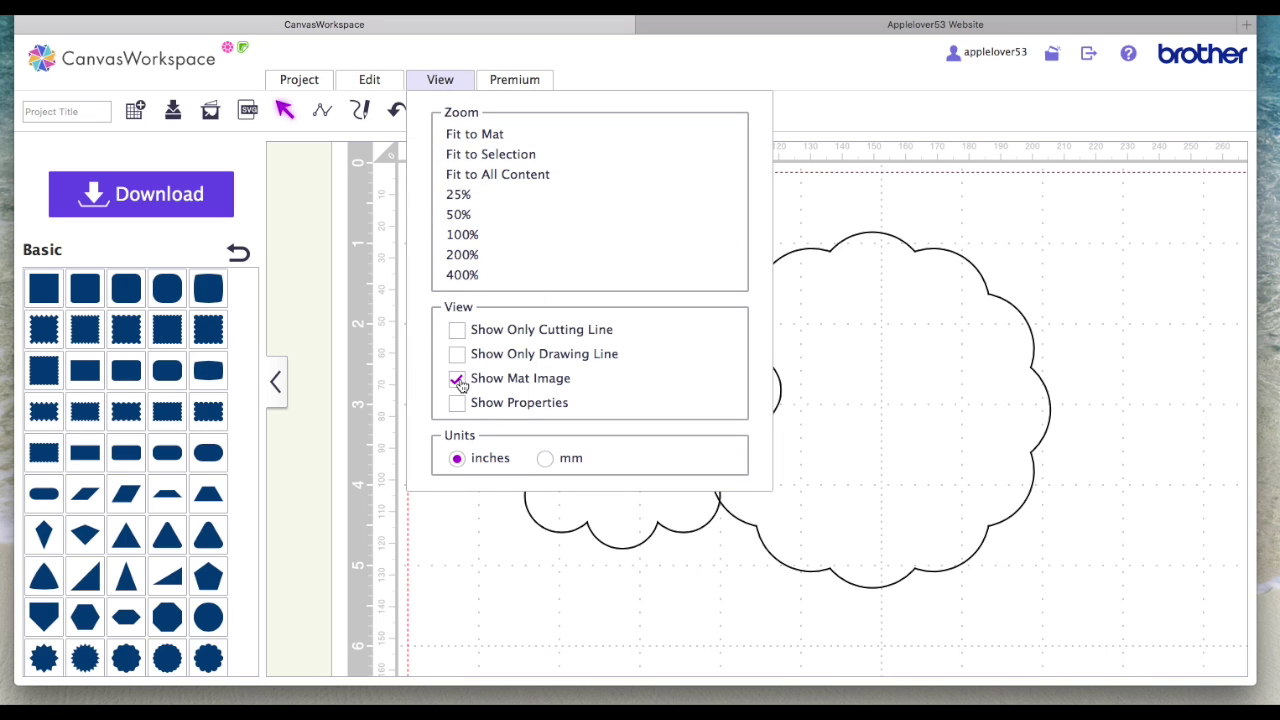
click(458, 381)
click(440, 80)
click(500, 138)
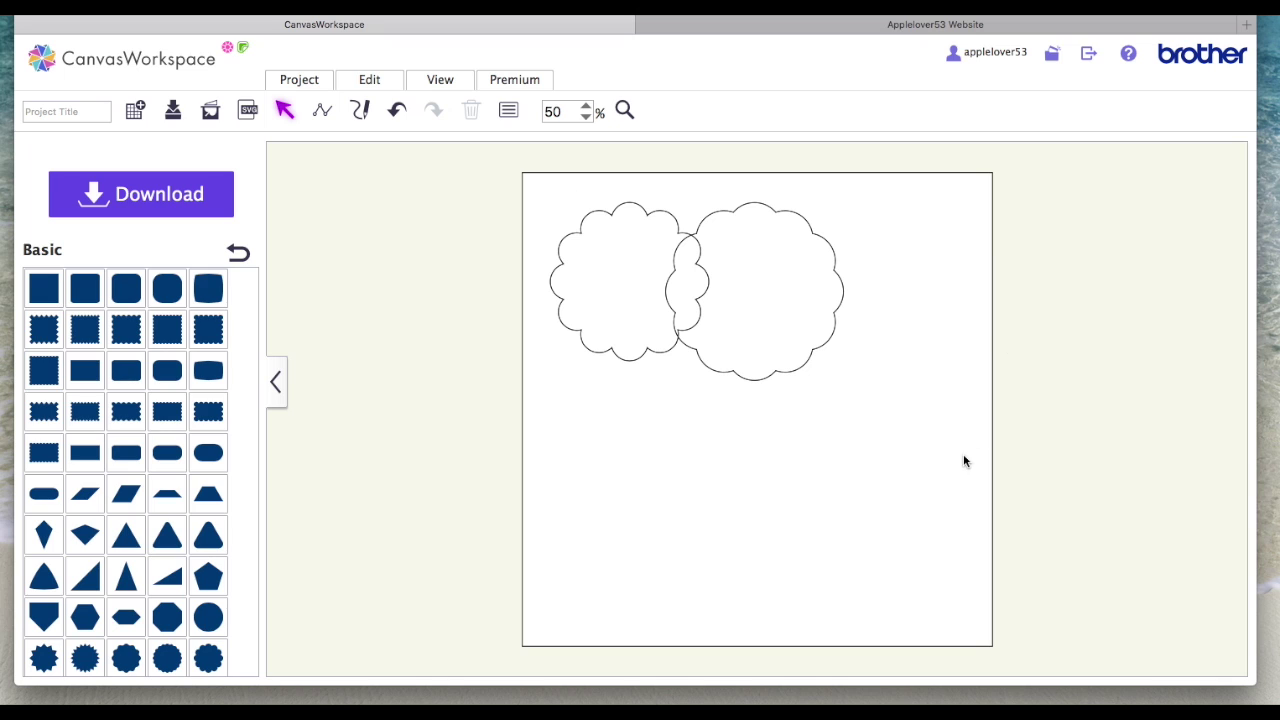
- Show the properties without a selection and for the larger scalloped outline, review its size, color and line options, and close them
click(441, 80)
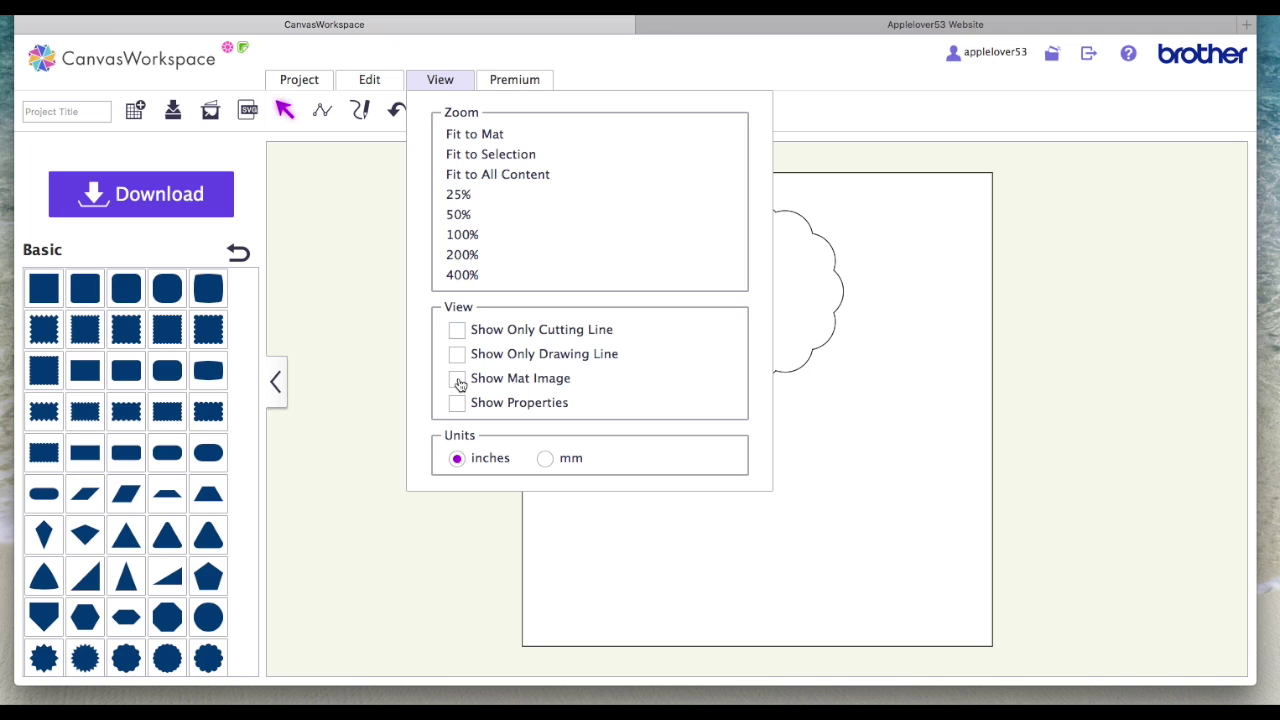
click(457, 403)
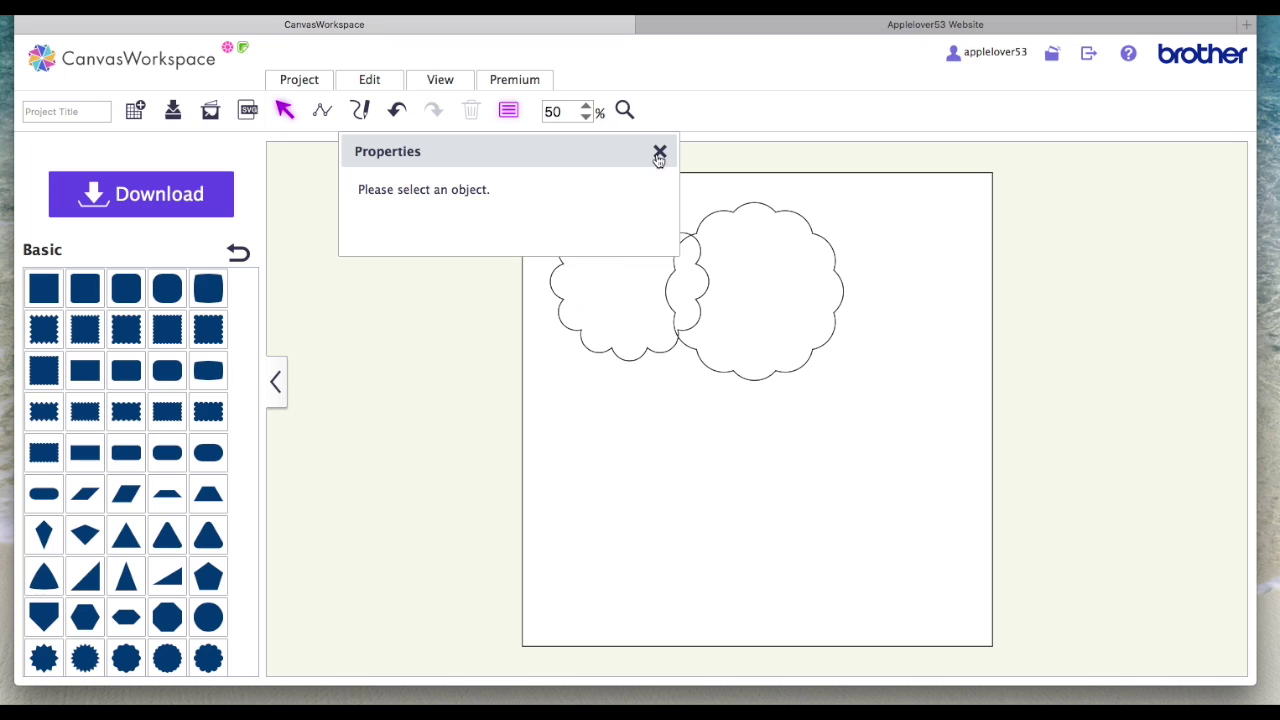
click(660, 152)
click(752, 292)
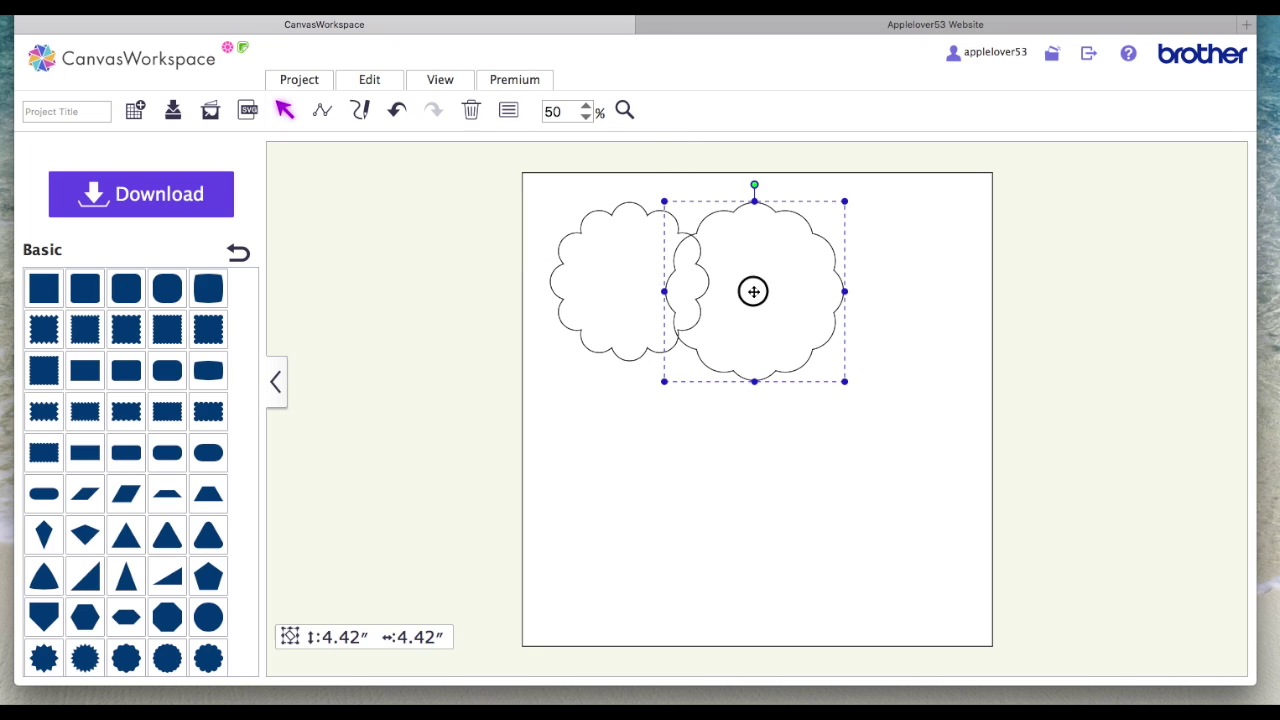
click(447, 79)
click(462, 405)
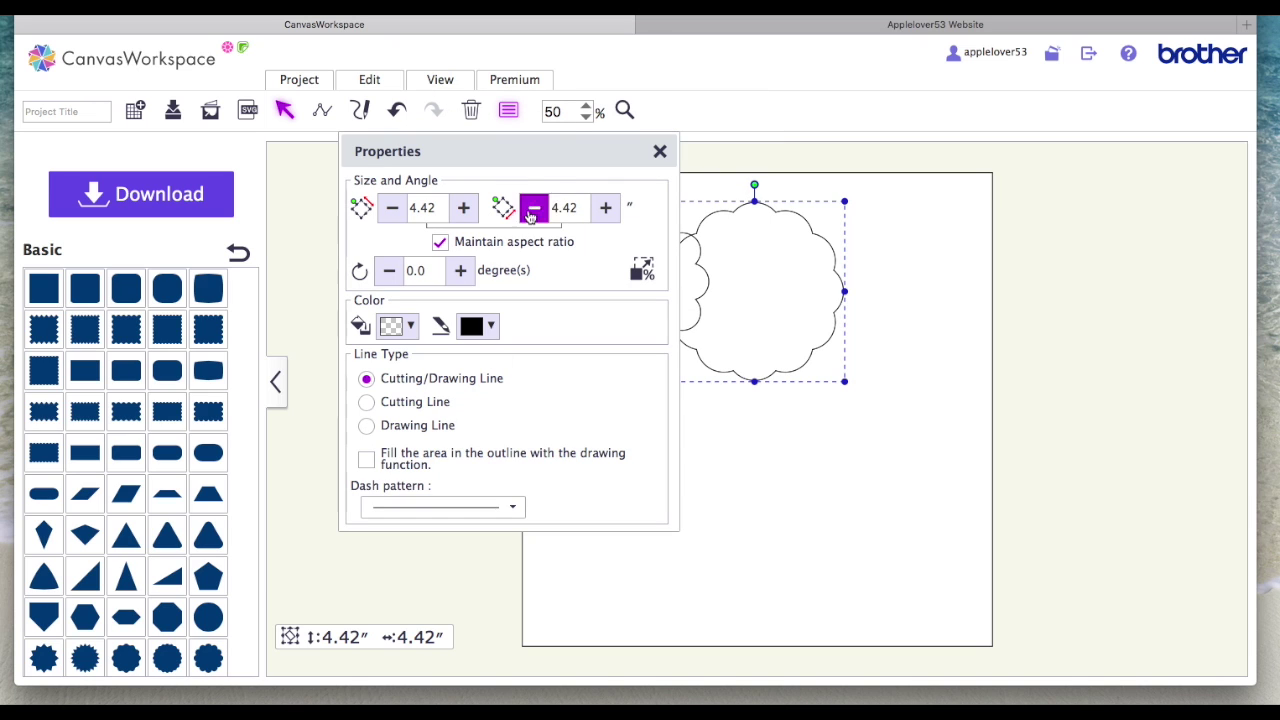
drag(575, 152, 456, 171)
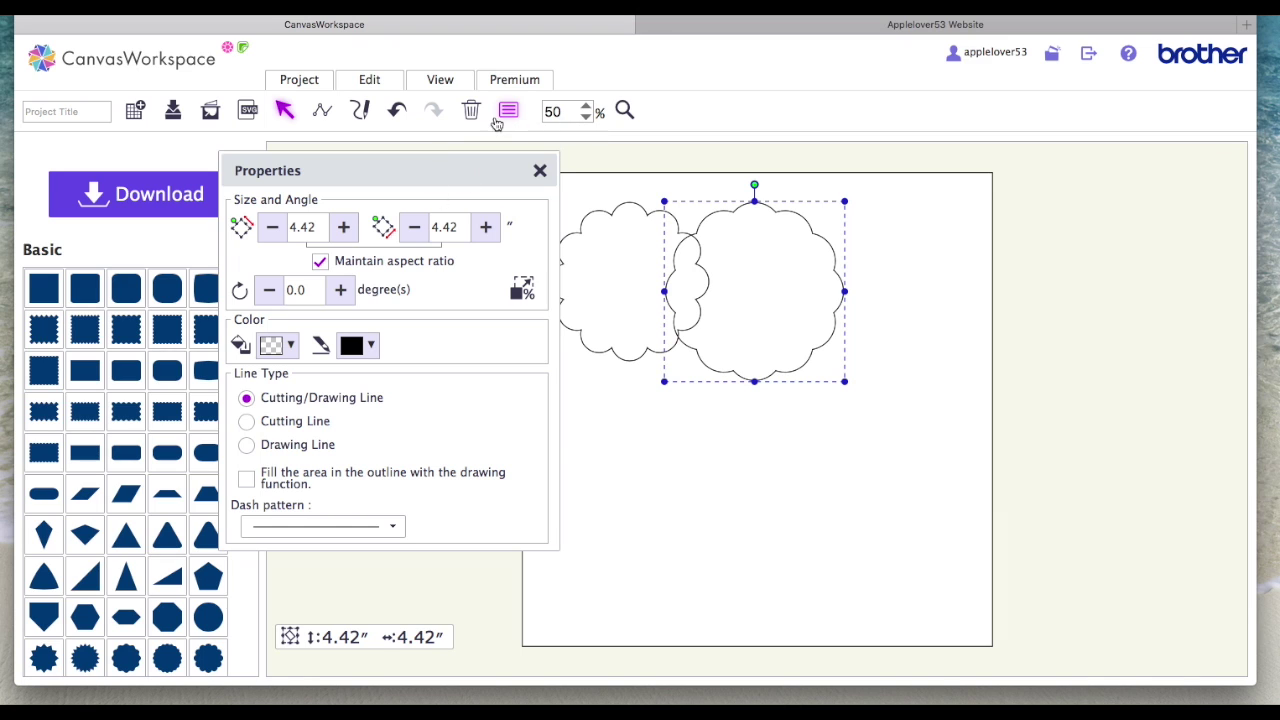
click(441, 84)
click(540, 170)
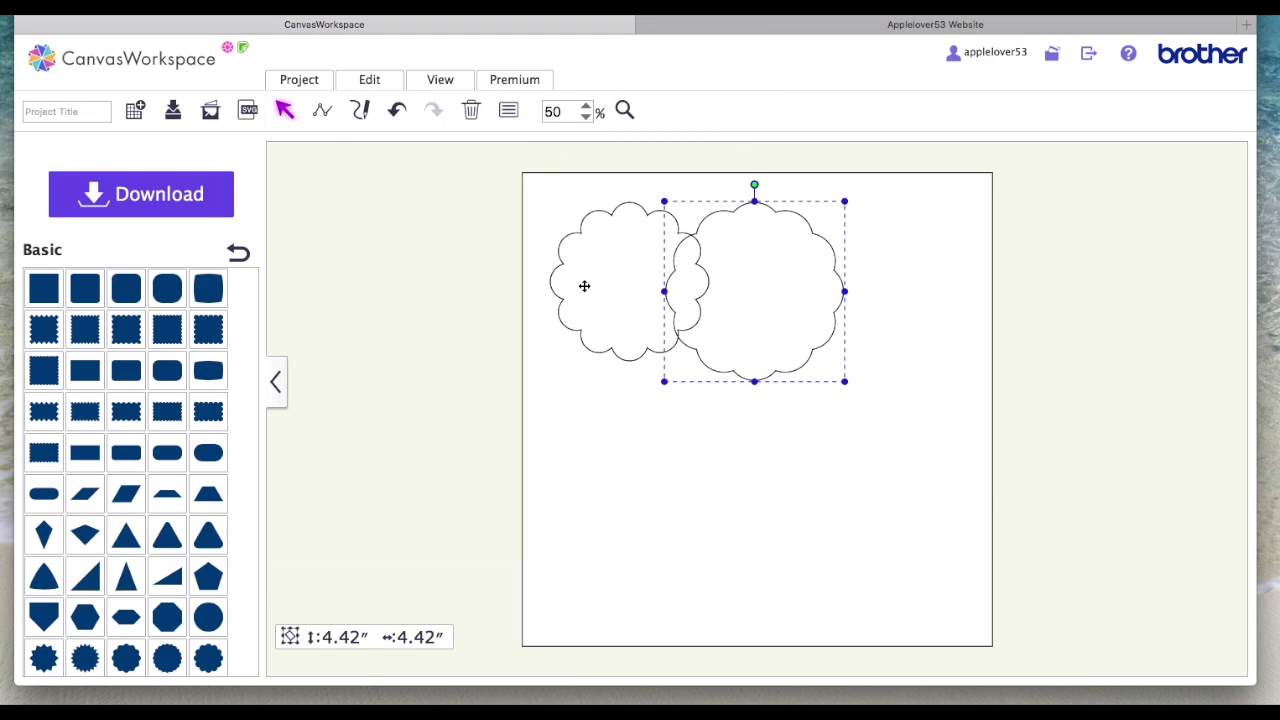
- Select the smaller scalloped circle, view its properties, and close them again
click(624, 270)
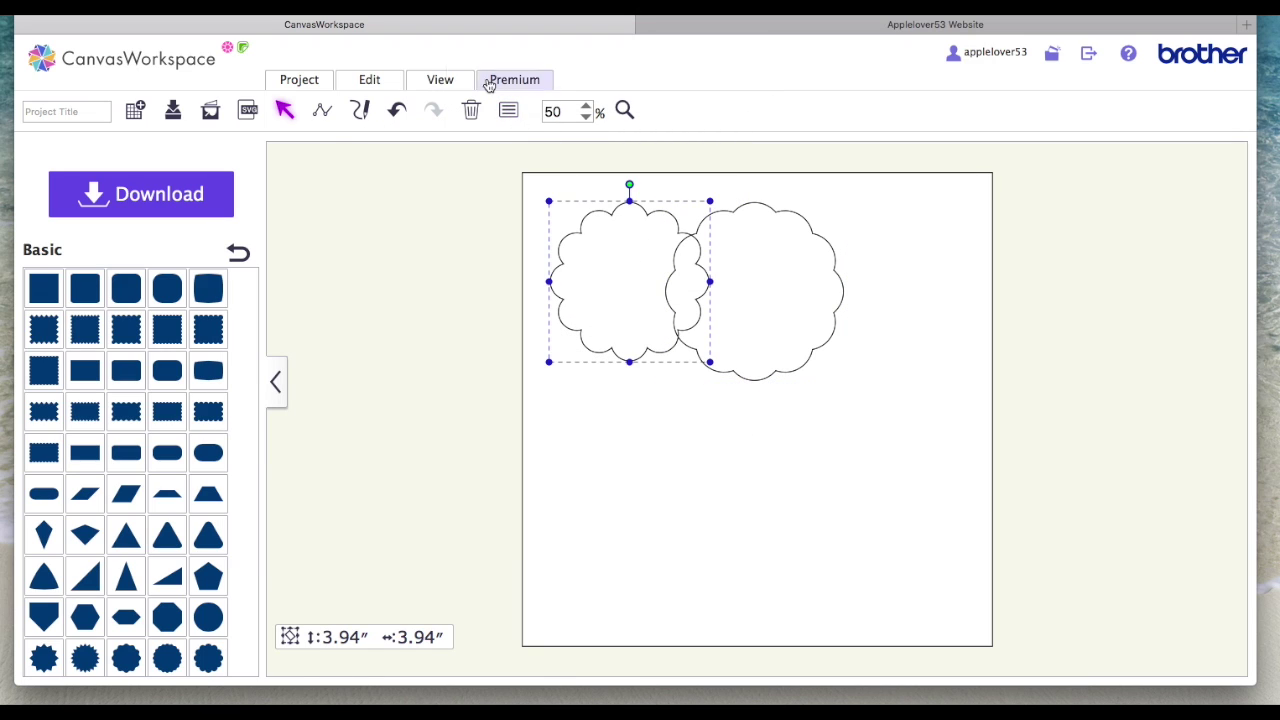
click(442, 80)
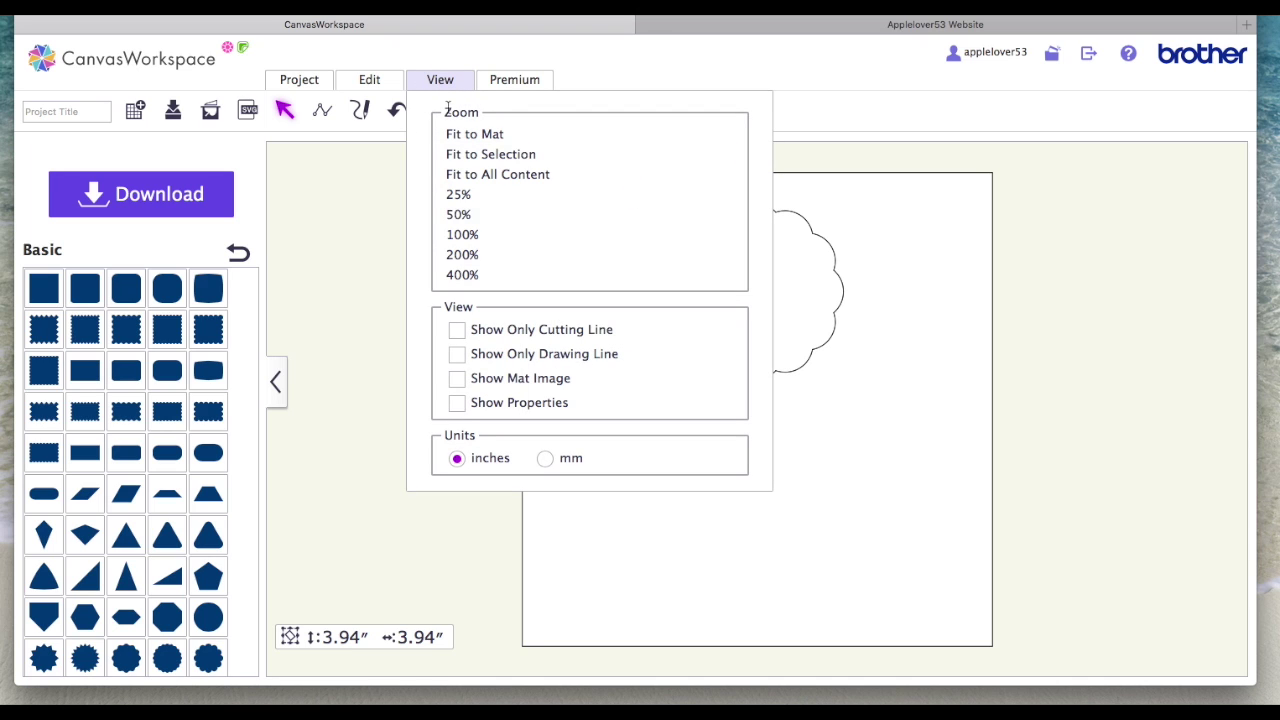
click(466, 404)
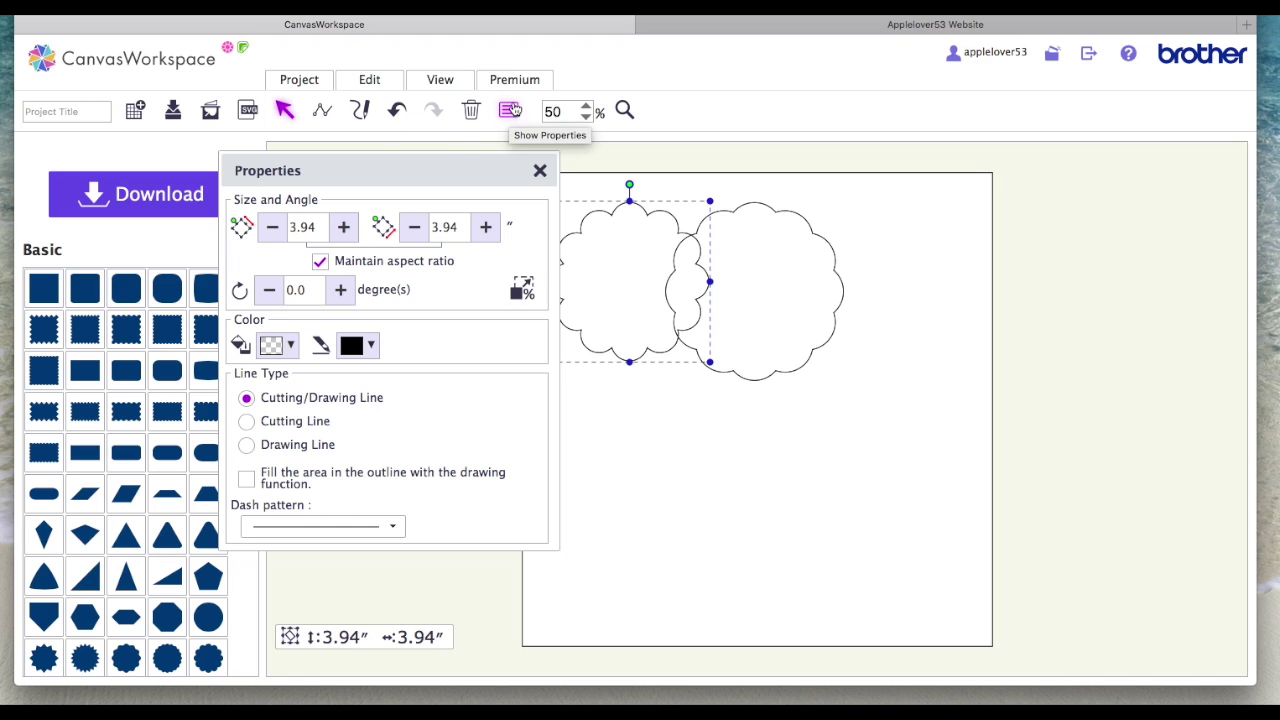
click(539, 170)
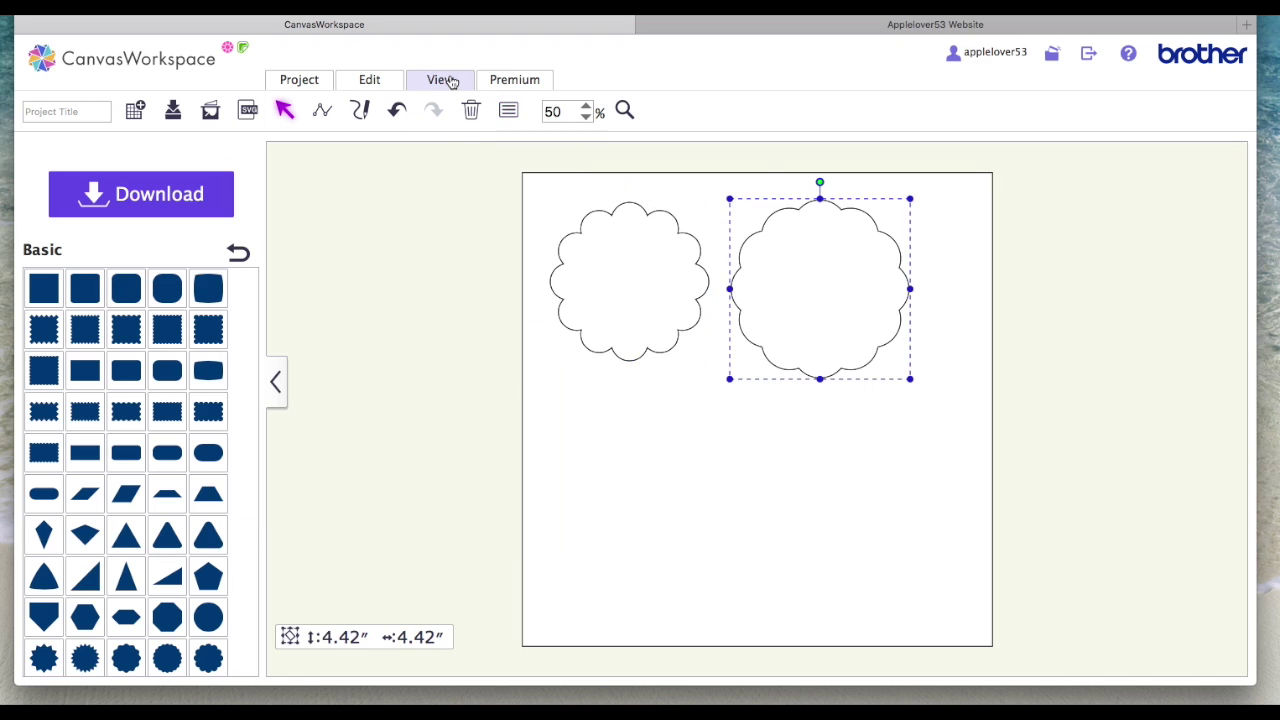
- Move the larger scalloped outline right, clear of the smaller one, and show the mat image with nothing selected
click(440, 79)
click(457, 379)
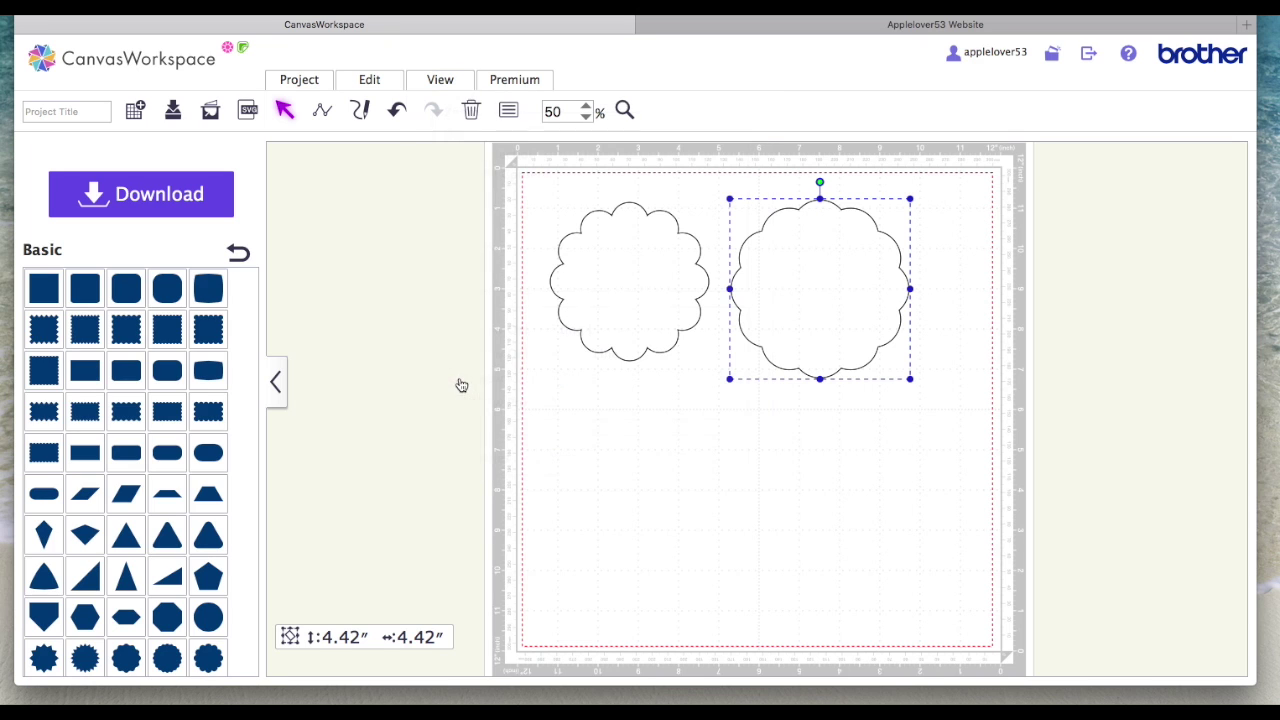
click(1080, 388)
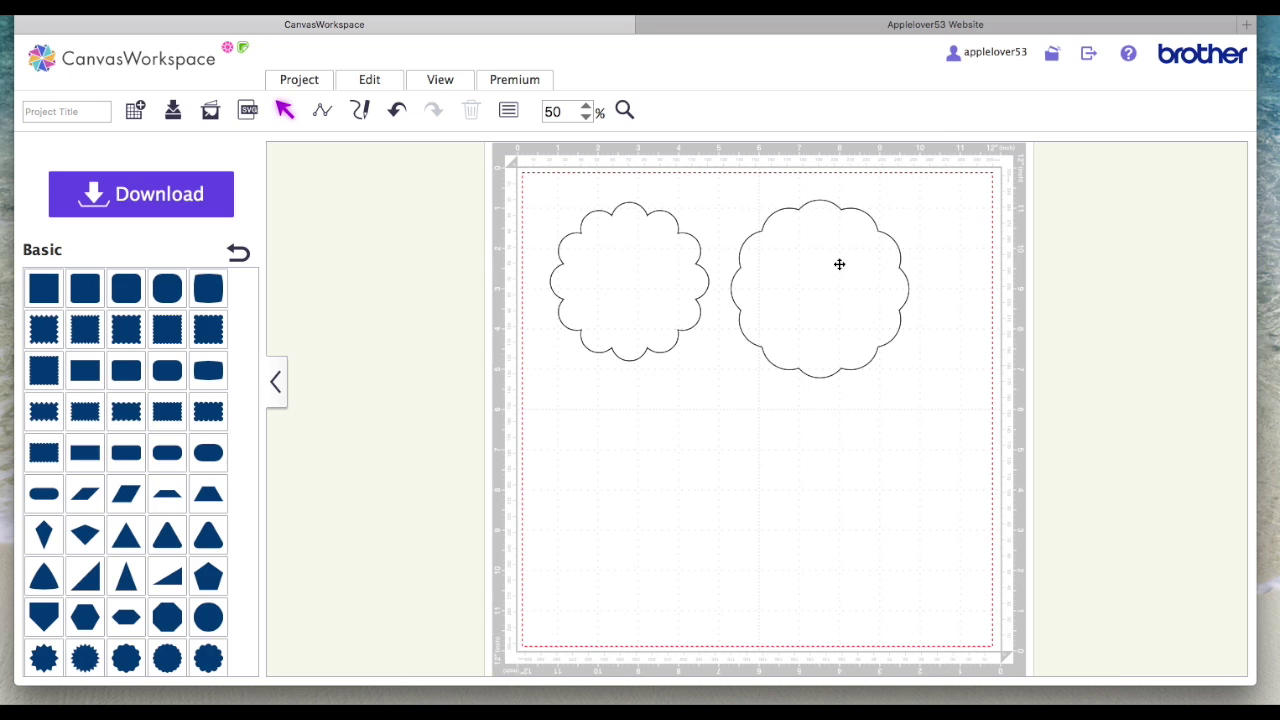
- Set the smaller scalloped circle's line type to Cutting Line and the larger outline's line type to Drawing Line
click(653, 270)
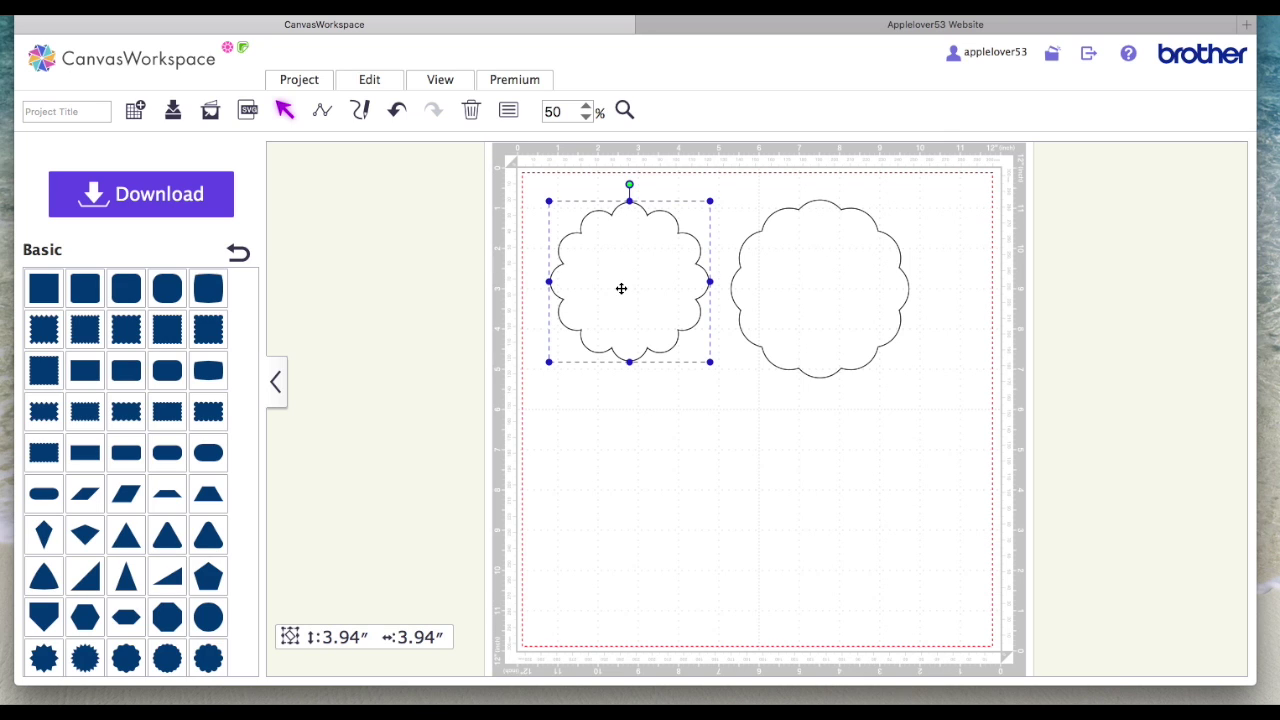
click(508, 110)
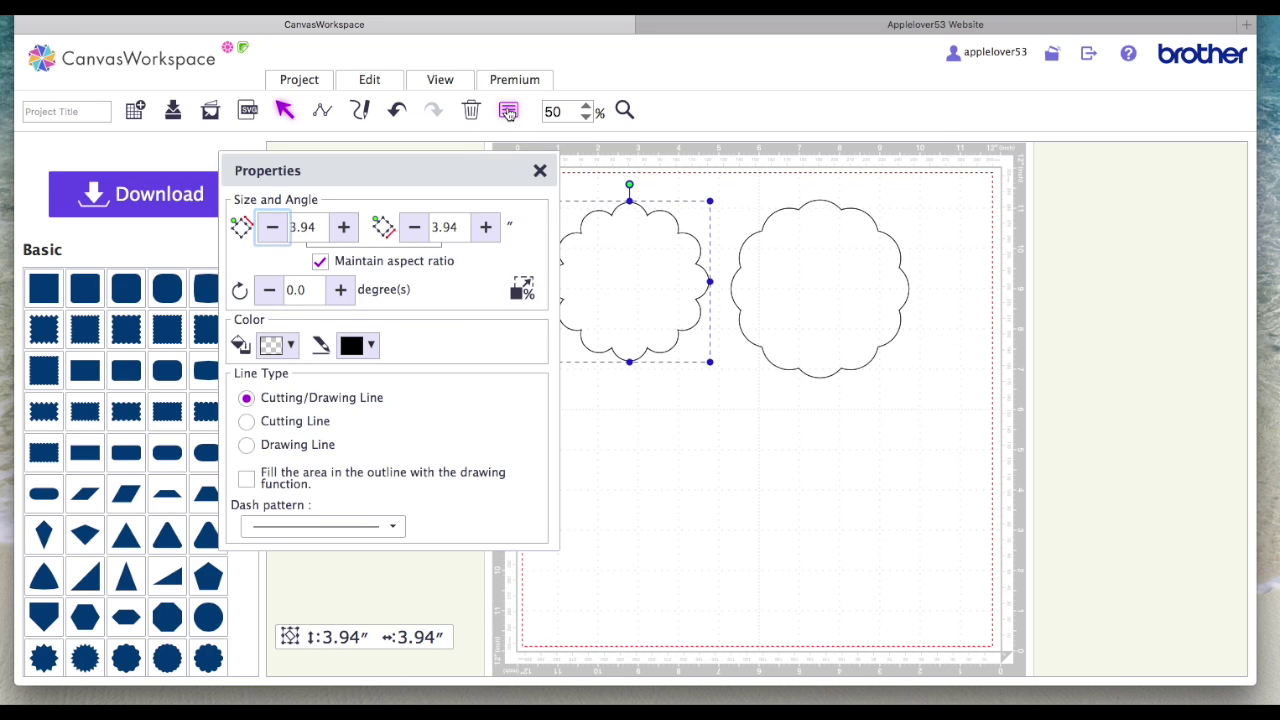
click(248, 422)
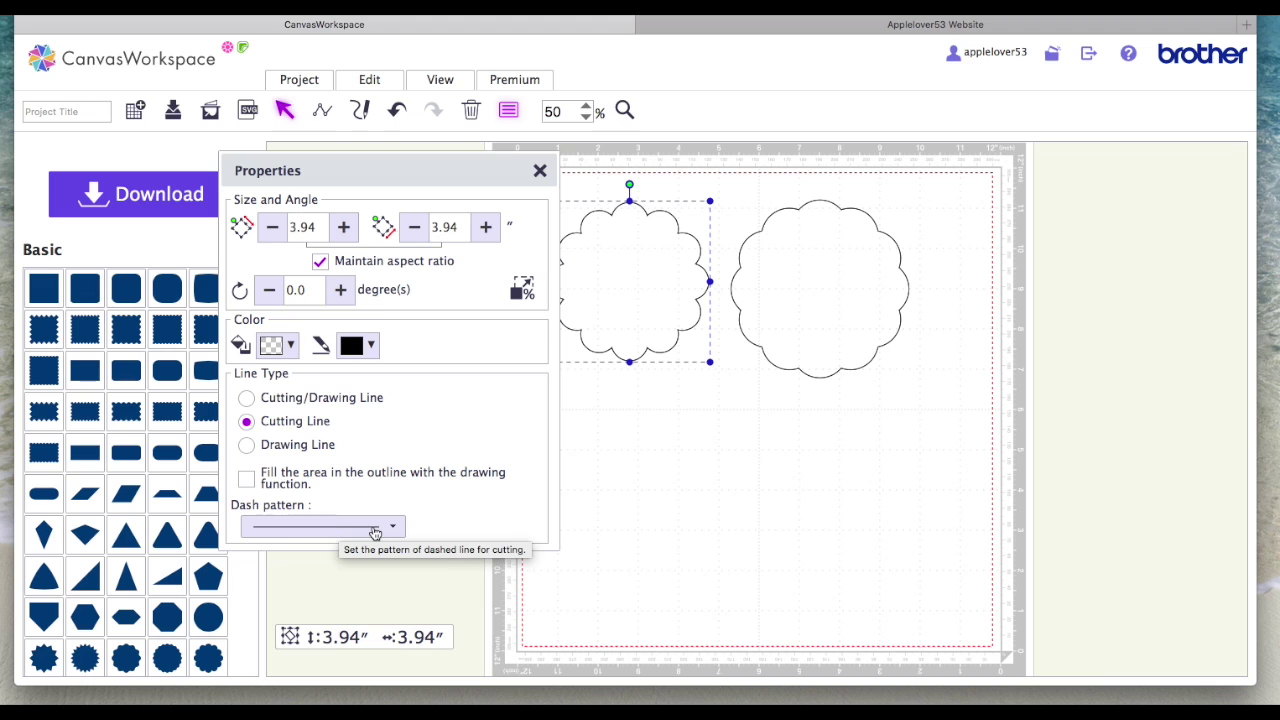
drag(517, 171, 447, 167)
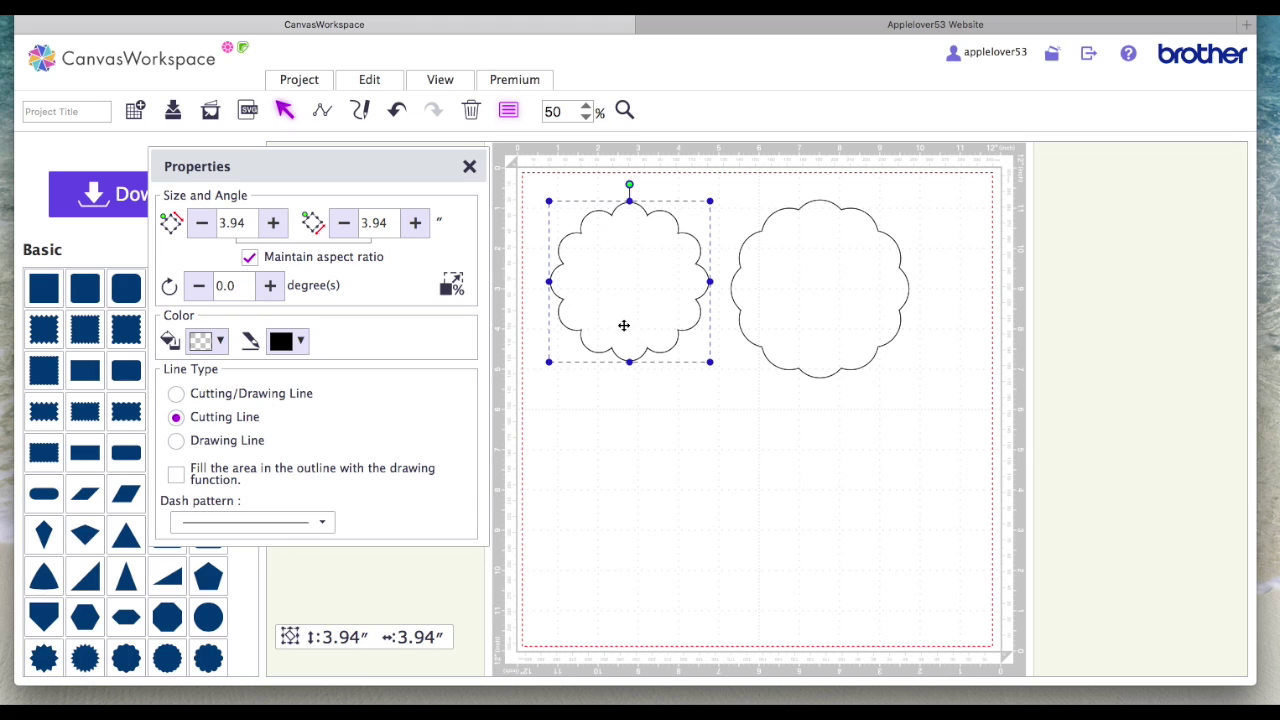
click(808, 282)
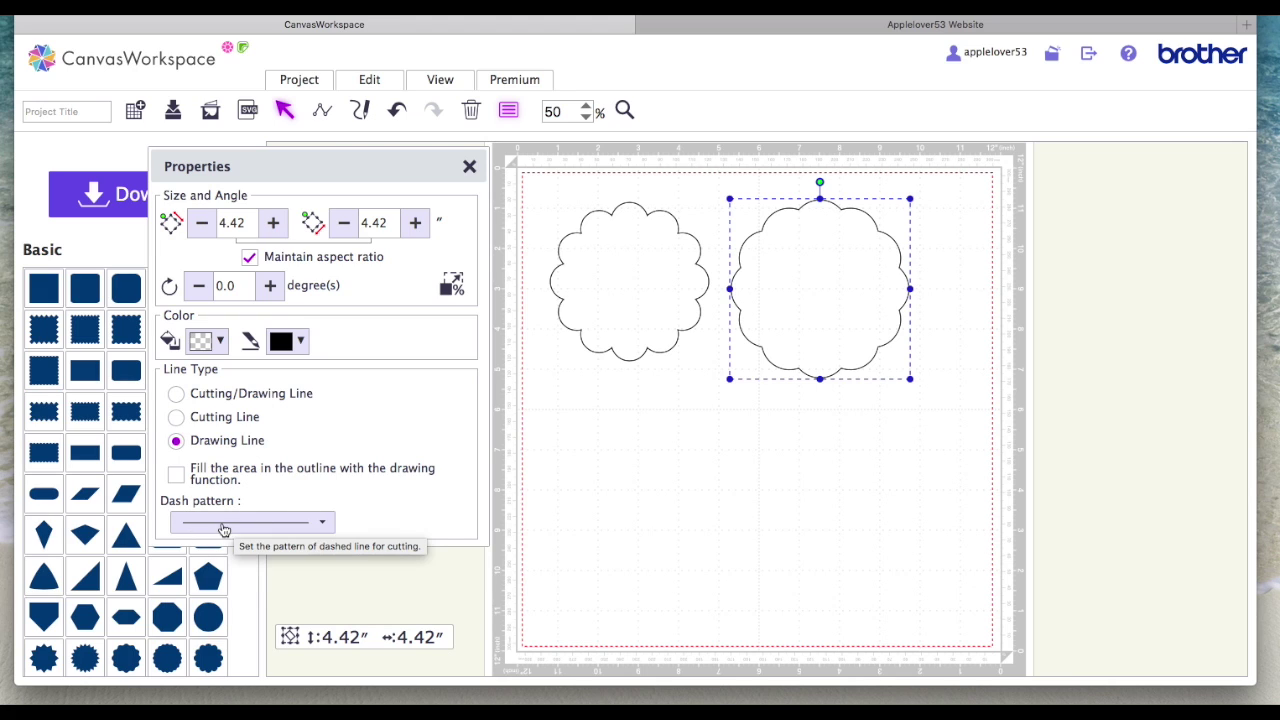
click(473, 167)
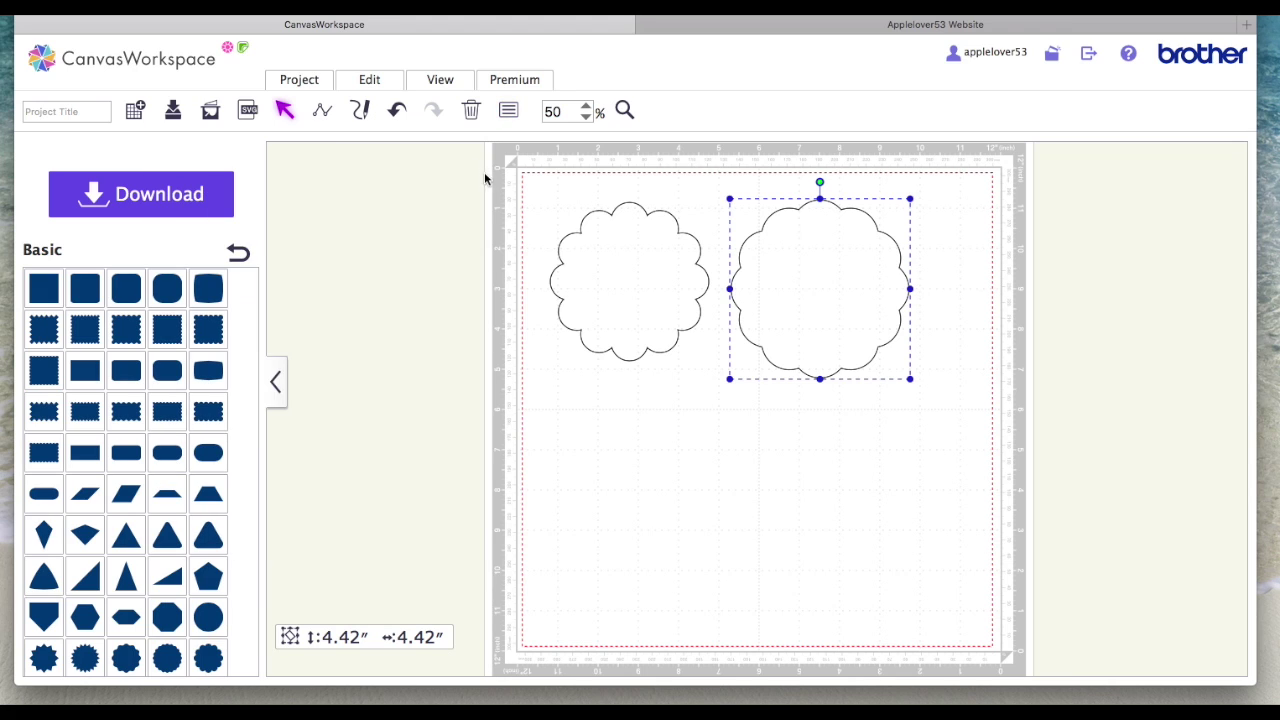
- Show only the cutting lines on the mat, then restore the display of all lines
click(439, 82)
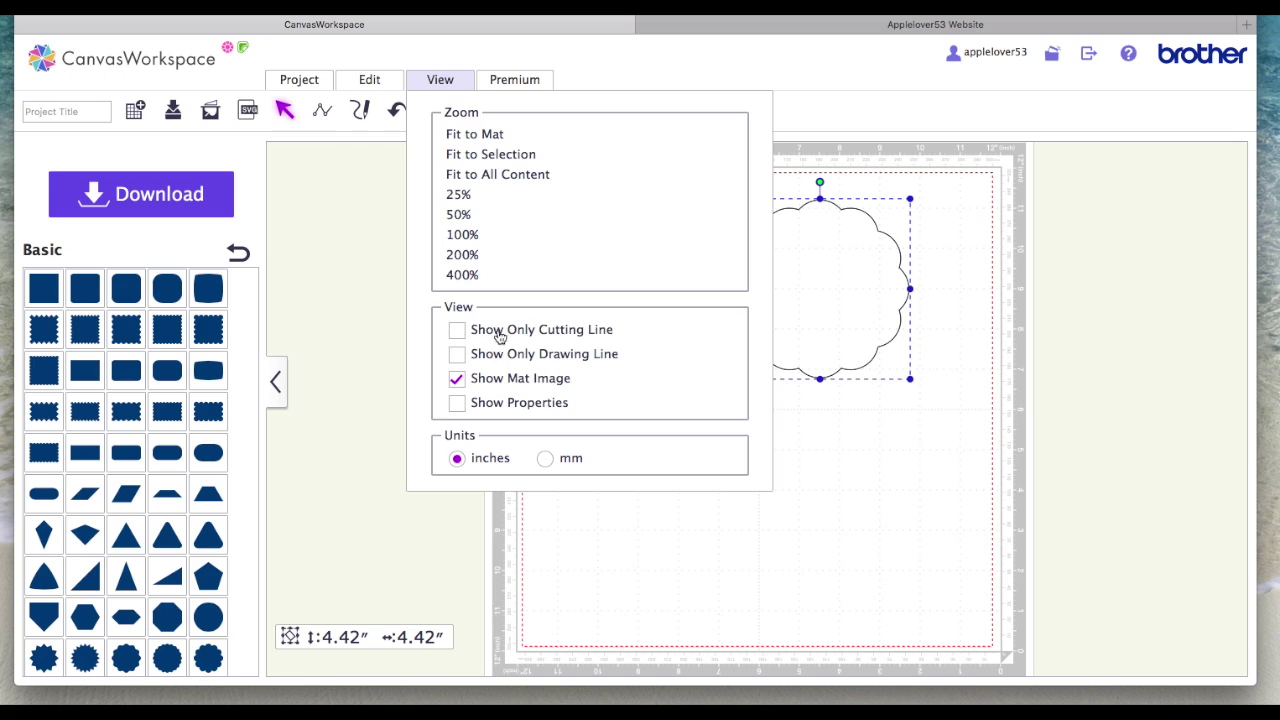
click(459, 331)
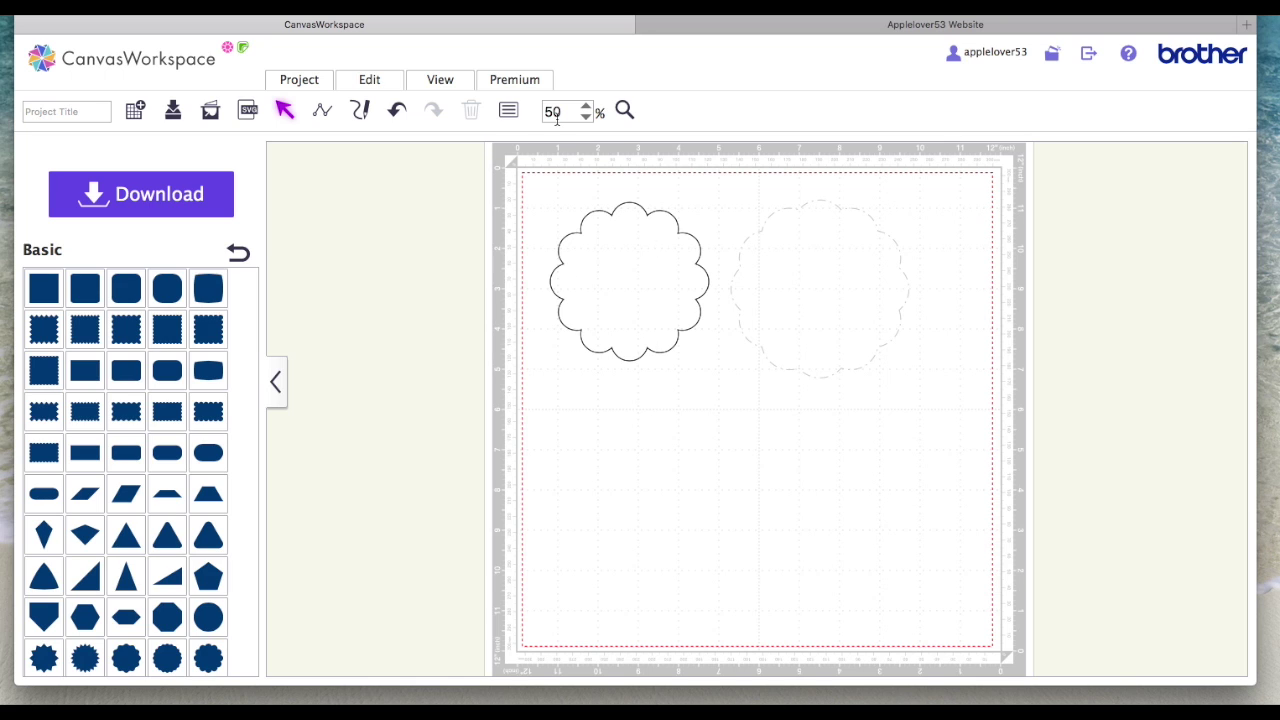
click(437, 84)
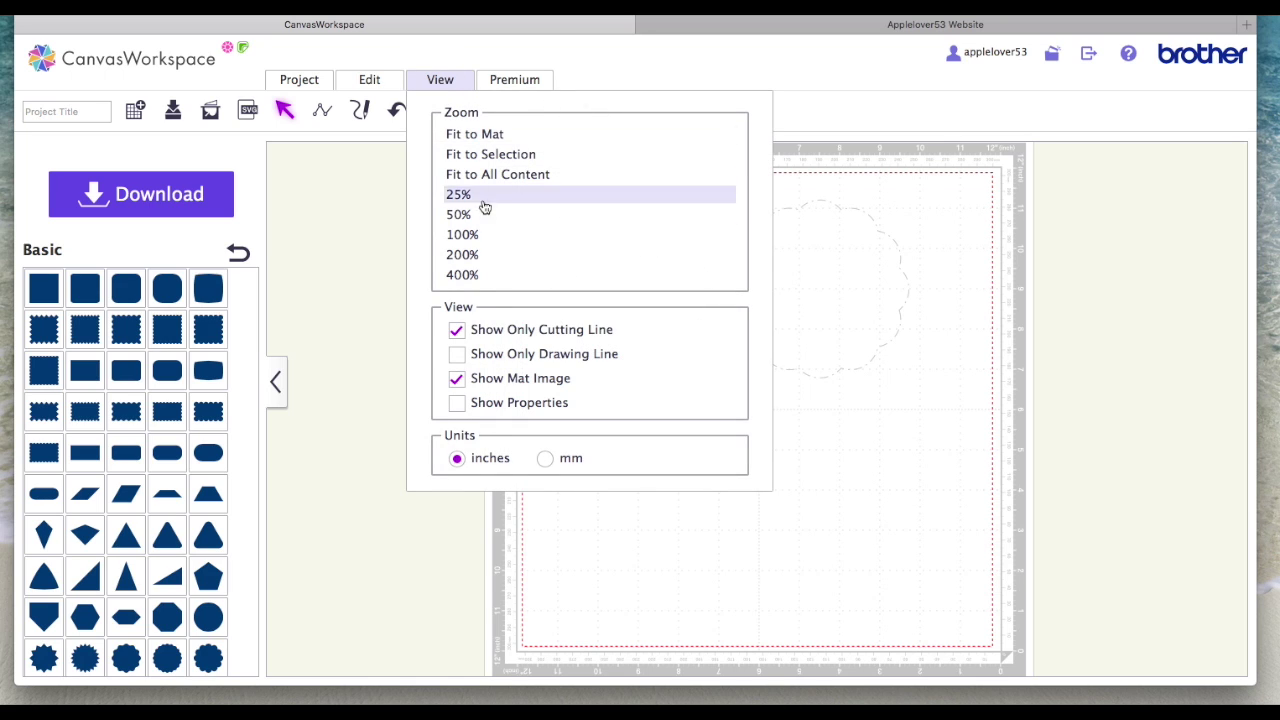
click(457, 331)
click(457, 331)
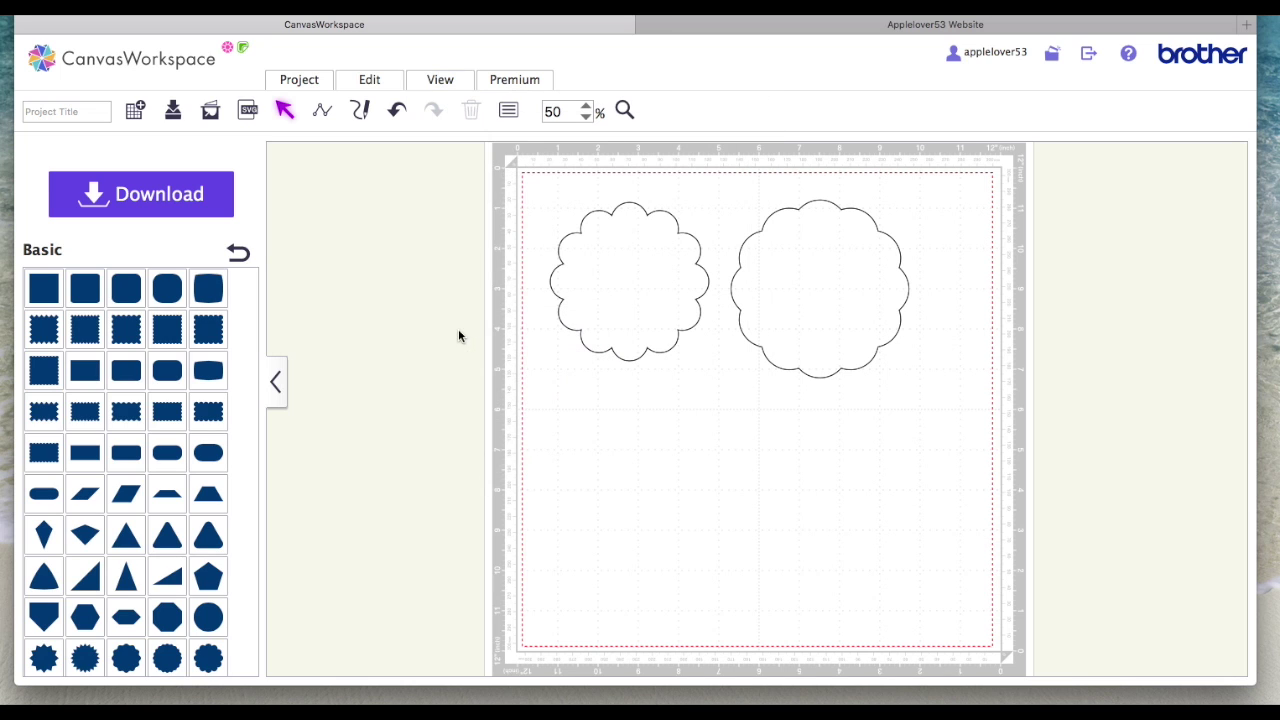
- Show only the drawing lines on the mat, then turn that display filter off
click(440, 80)
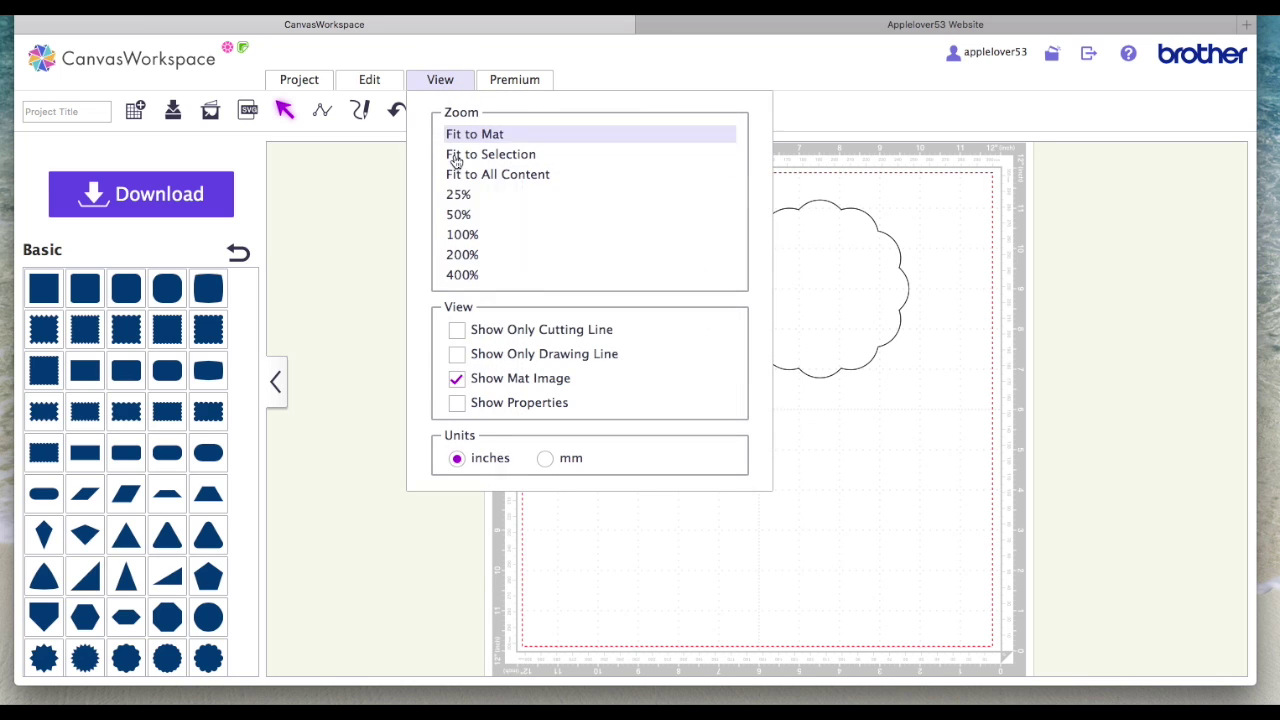
click(456, 359)
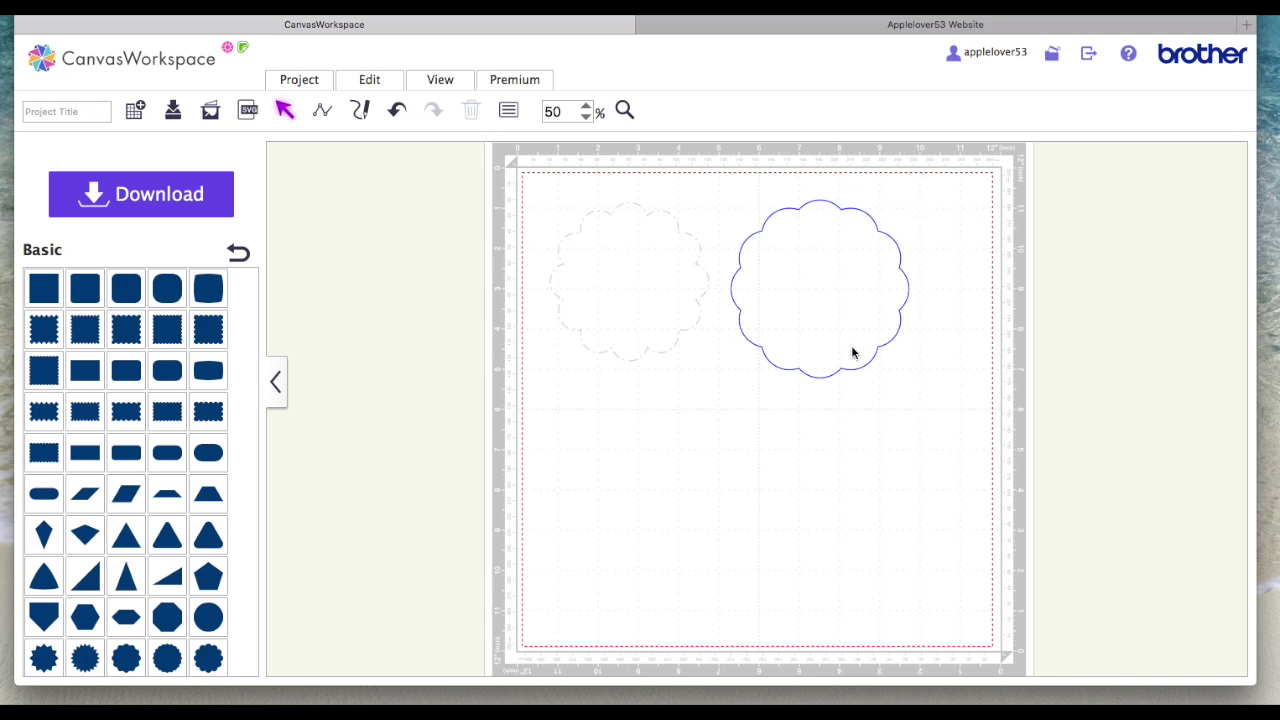
click(440, 80)
click(459, 357)
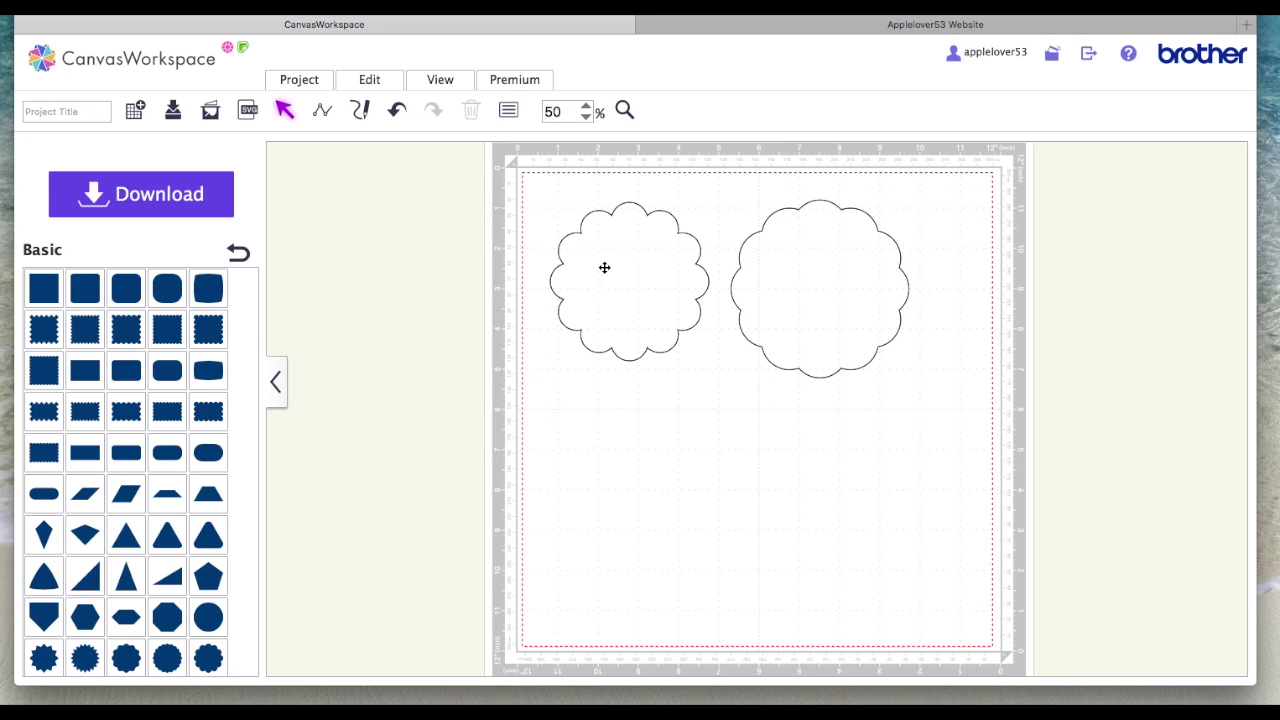
- Set the larger scalloped outline's line color to red, close its properties and clear the selection
click(852, 278)
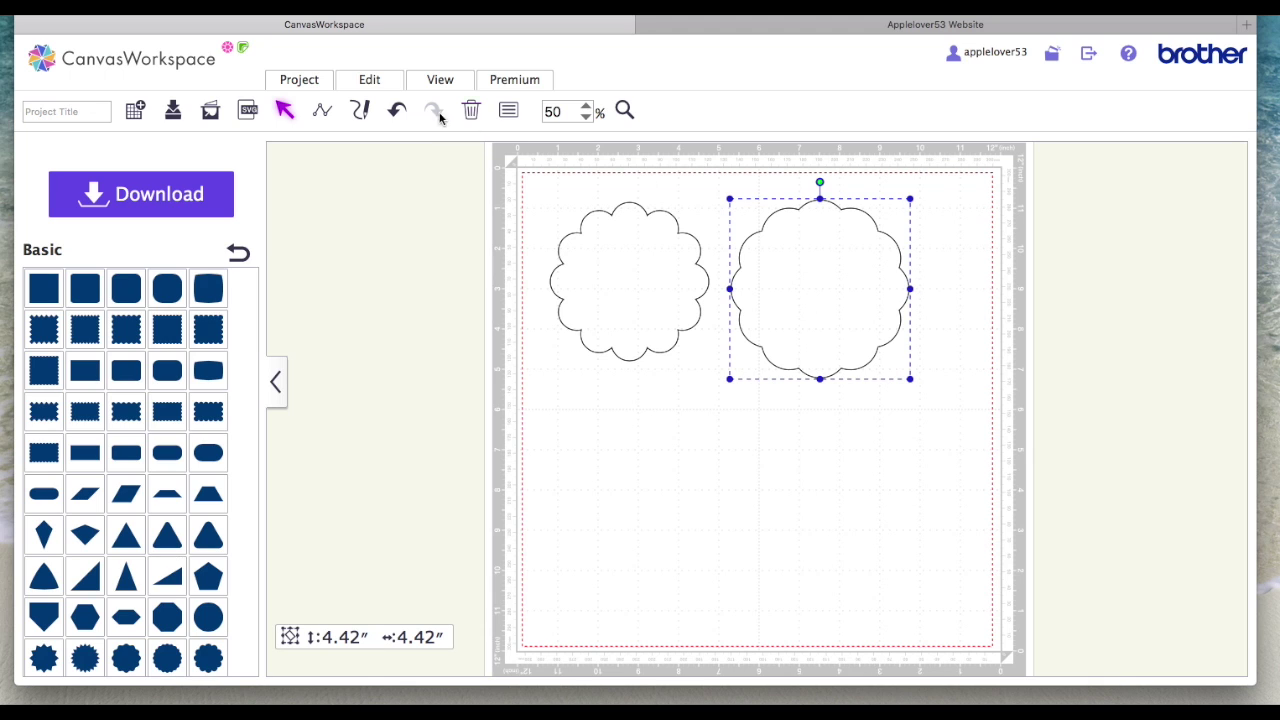
click(507, 114)
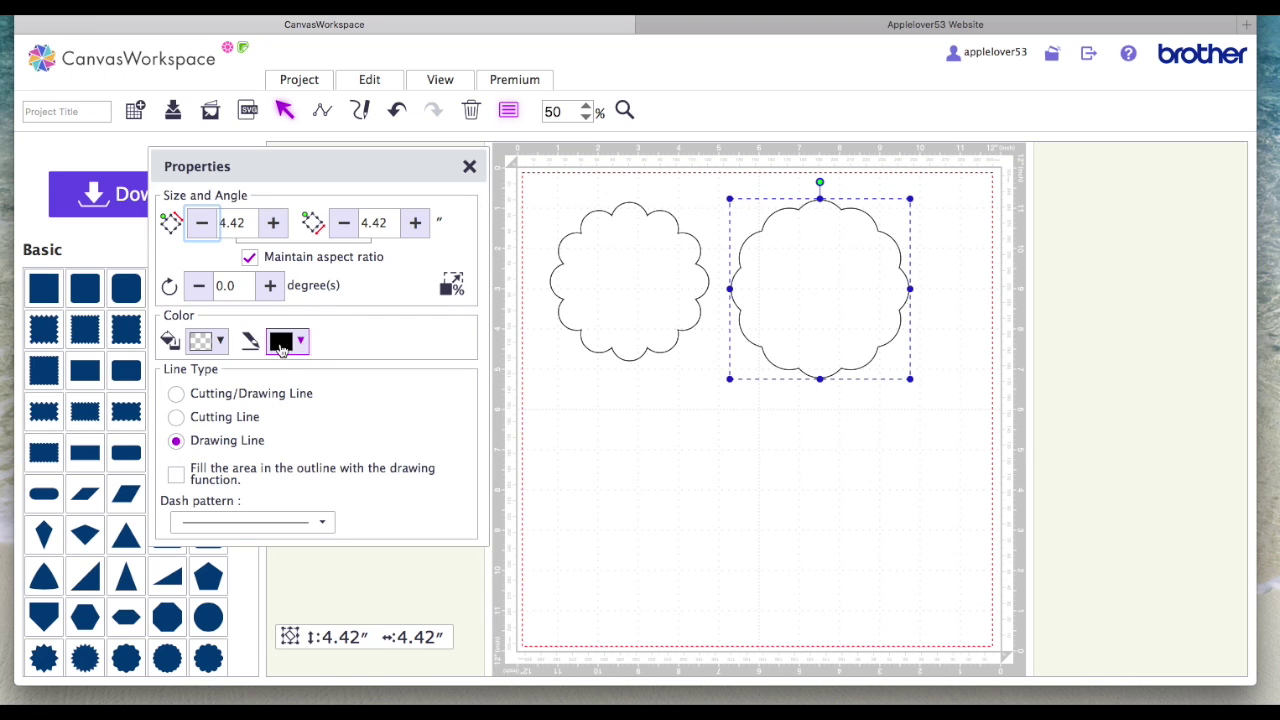
click(556, 289)
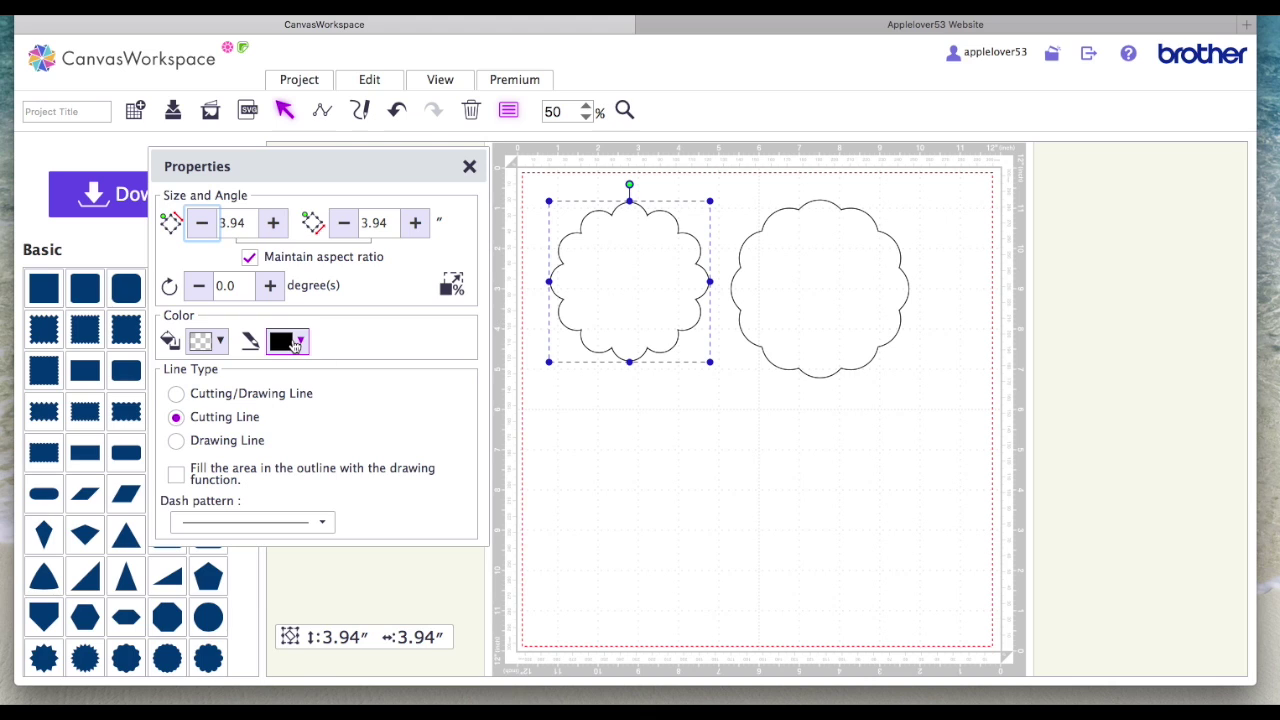
click(806, 286)
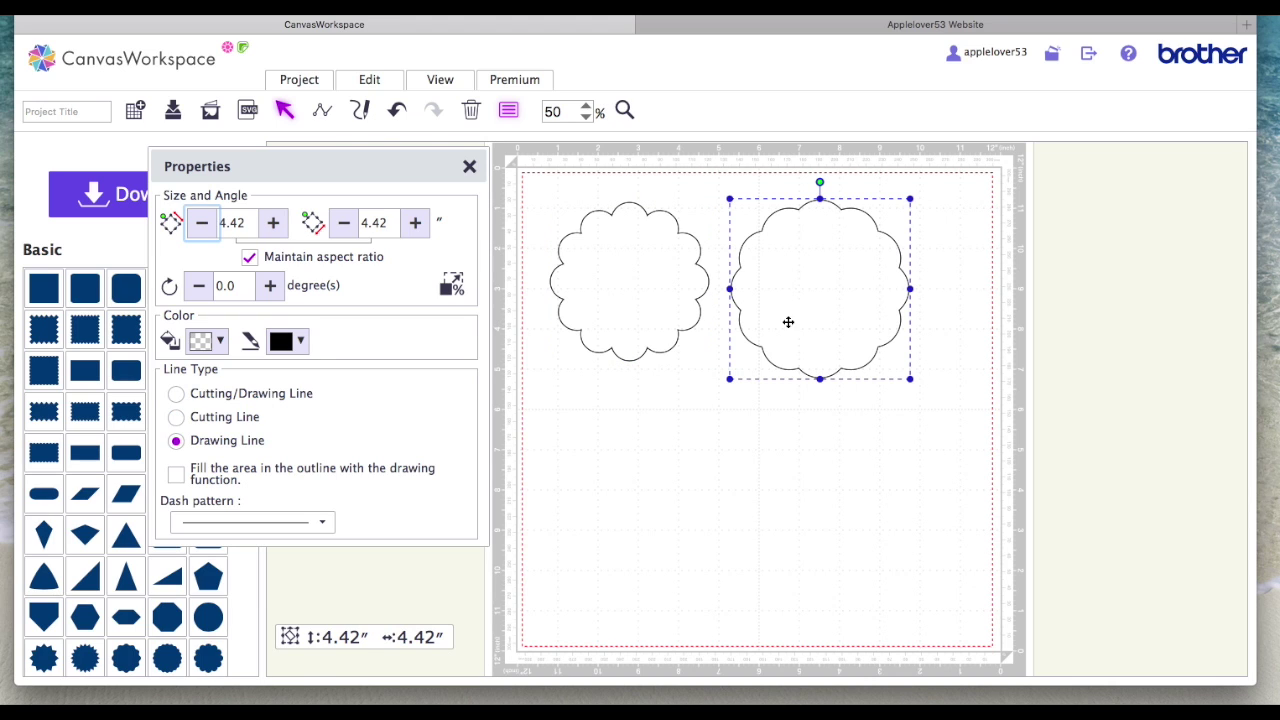
click(301, 341)
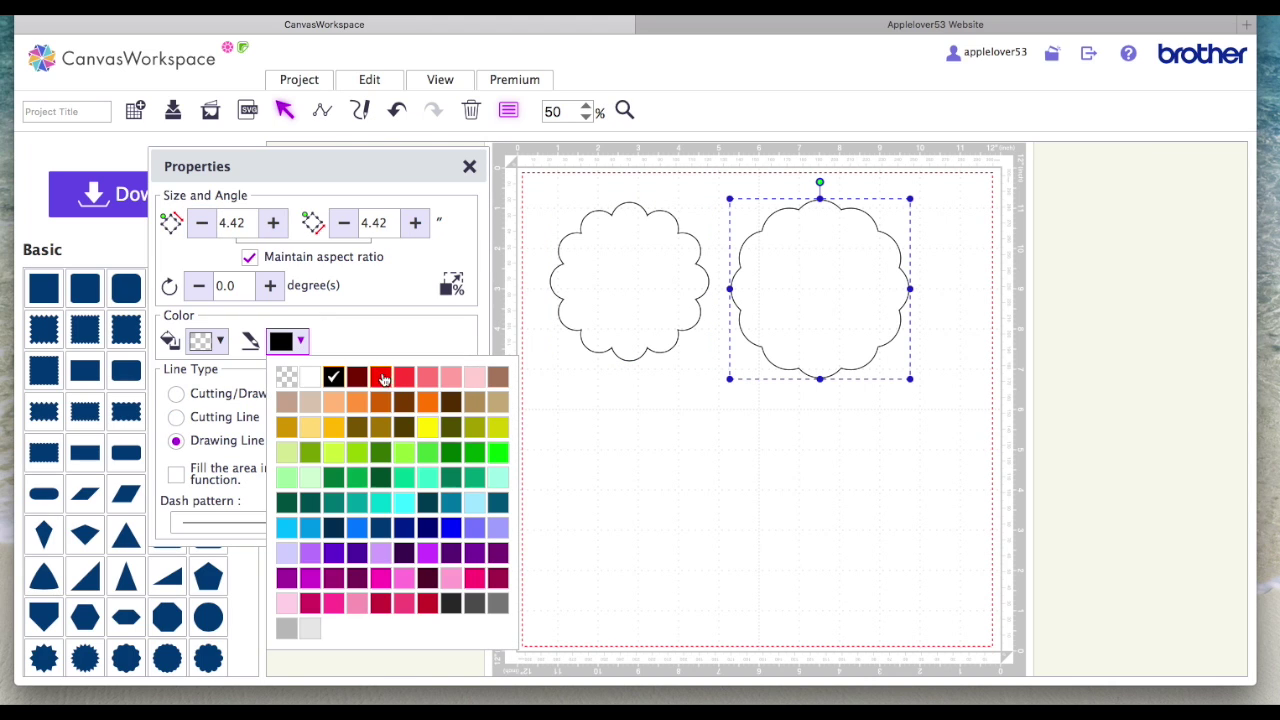
click(383, 373)
click(475, 169)
click(783, 491)
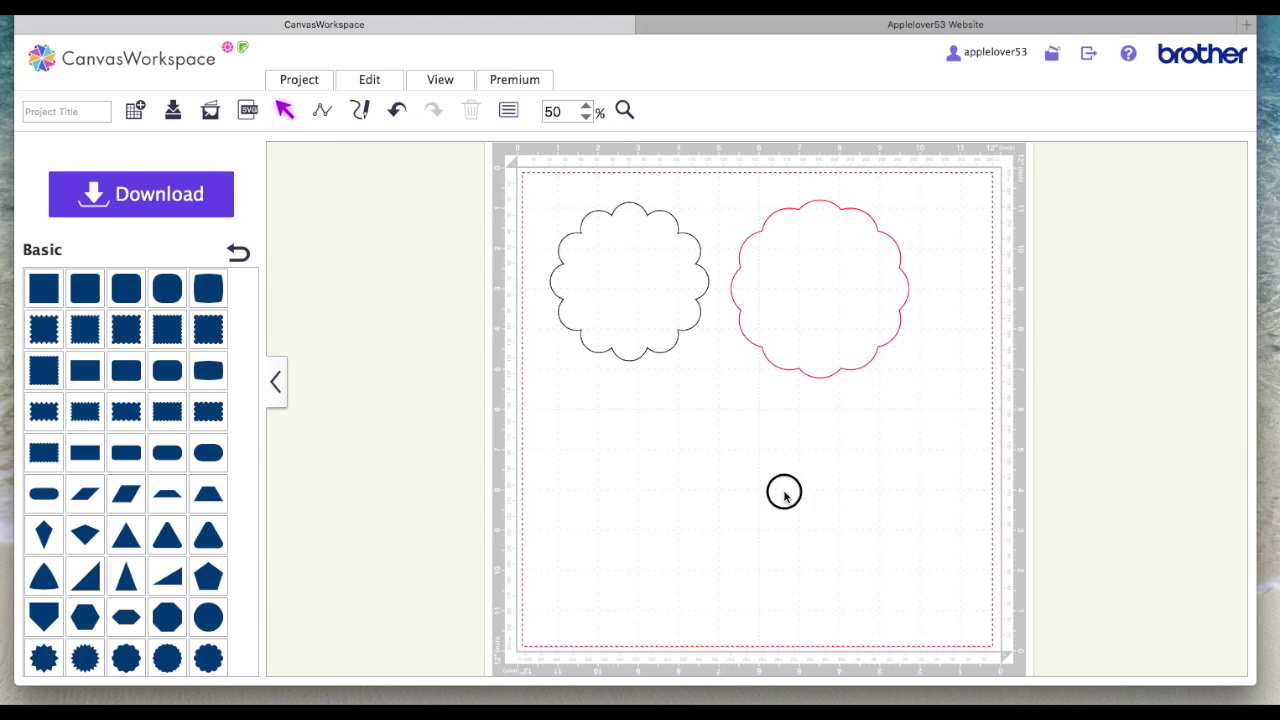
- View the red outline with only drawing lines shown, then display both scalloped shapes normally again
click(438, 84)
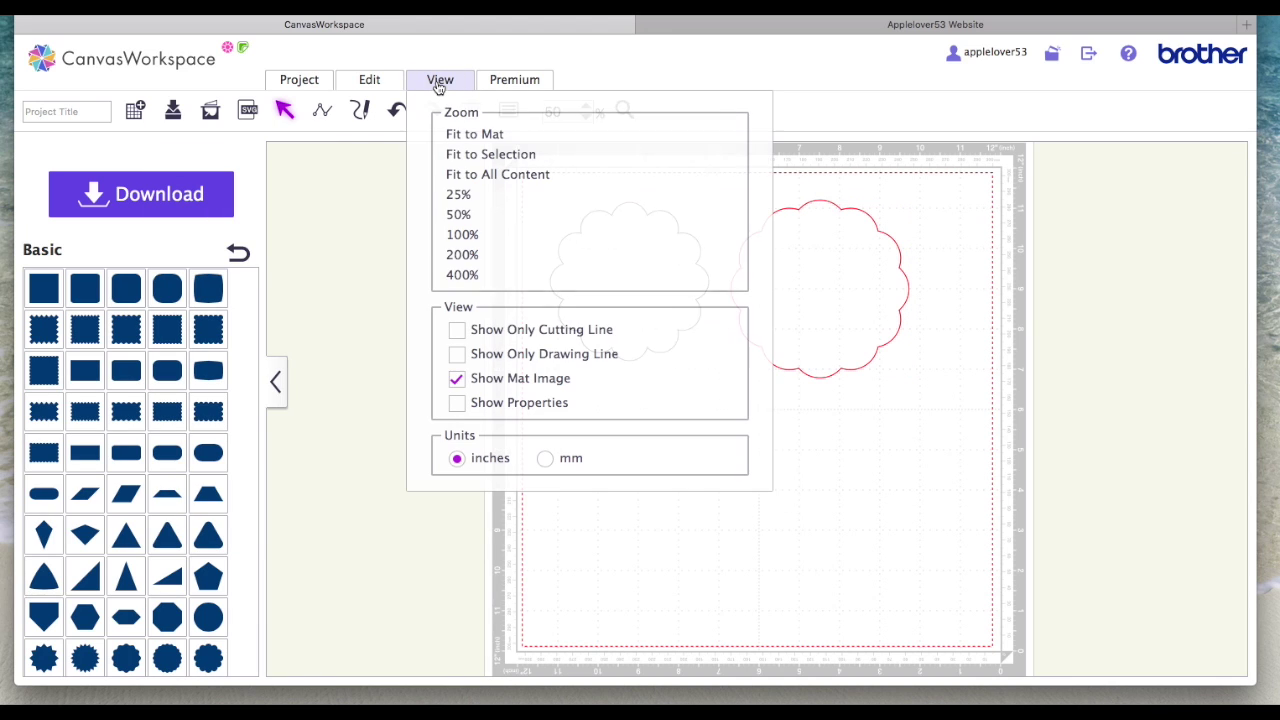
click(455, 355)
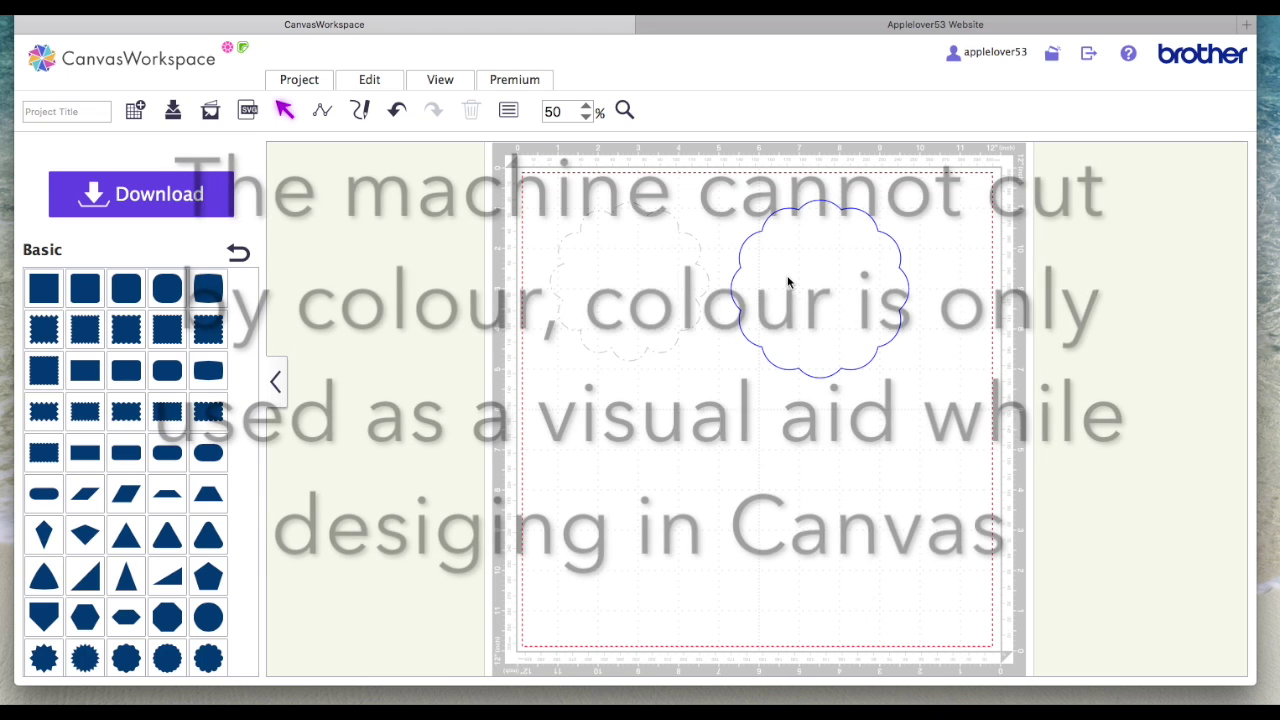
scroll(788, 283, down, 3)
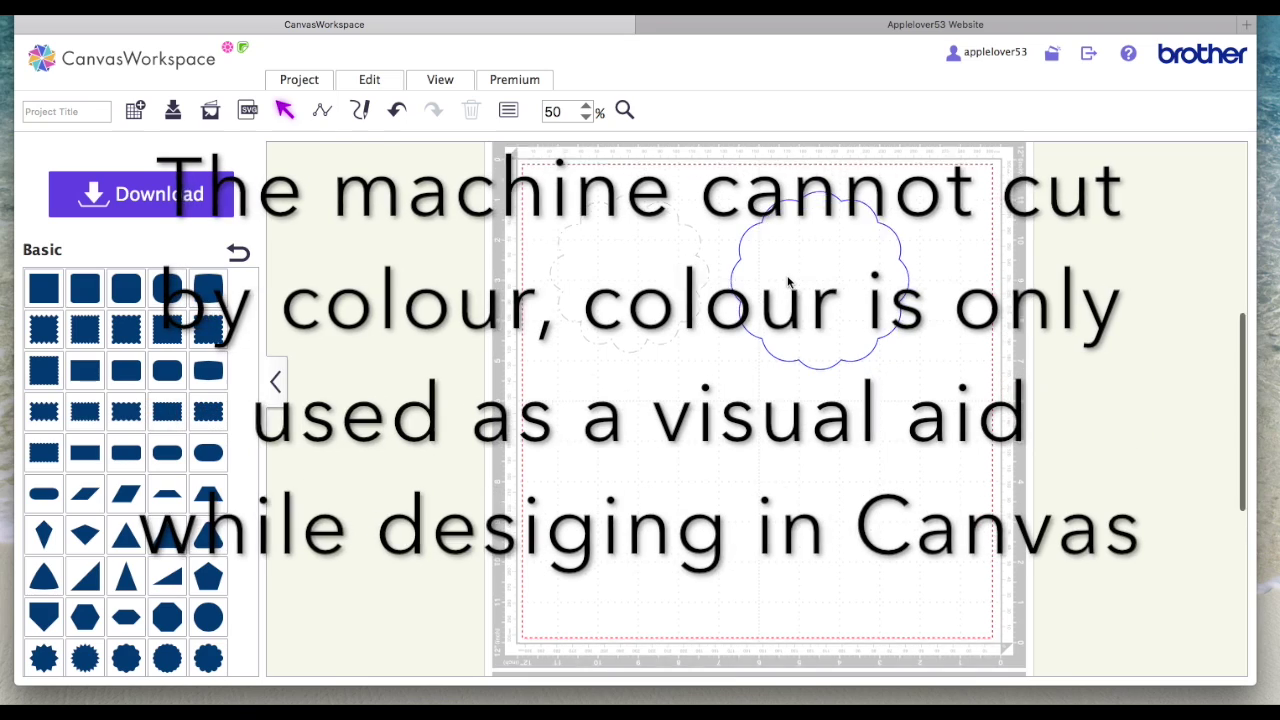
scroll(640, 260, up, 3)
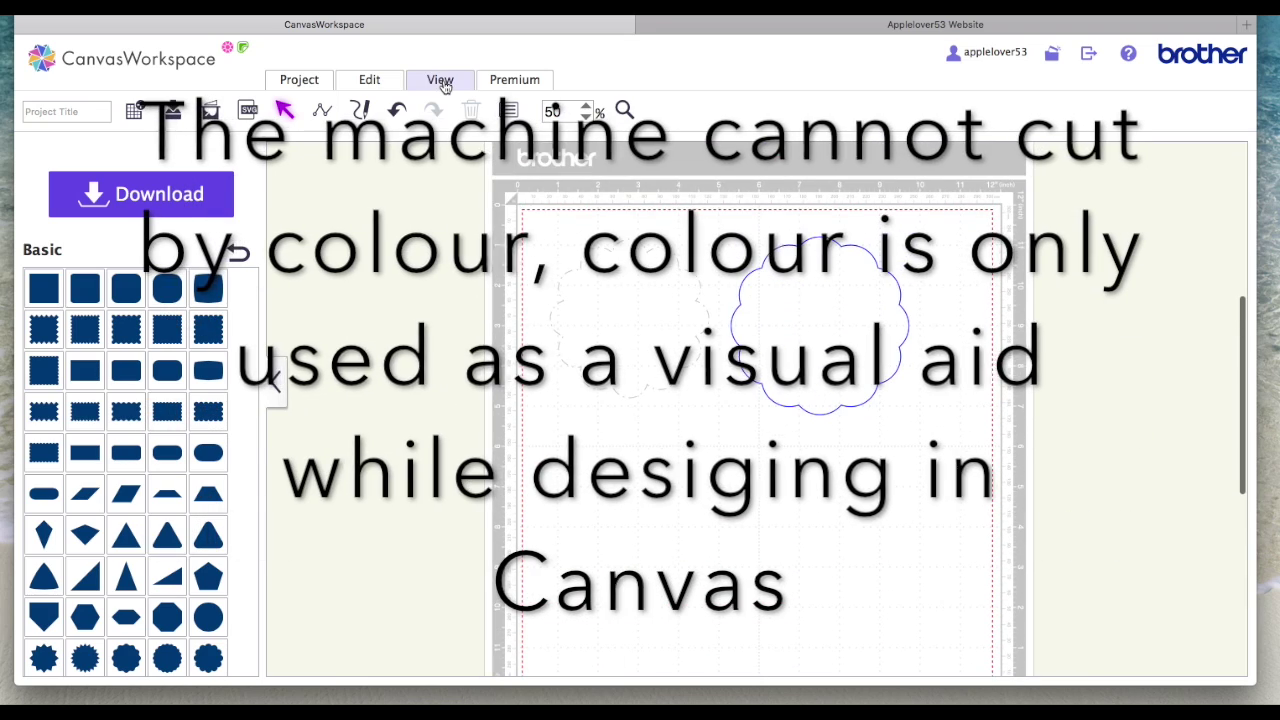
click(441, 80)
click(455, 357)
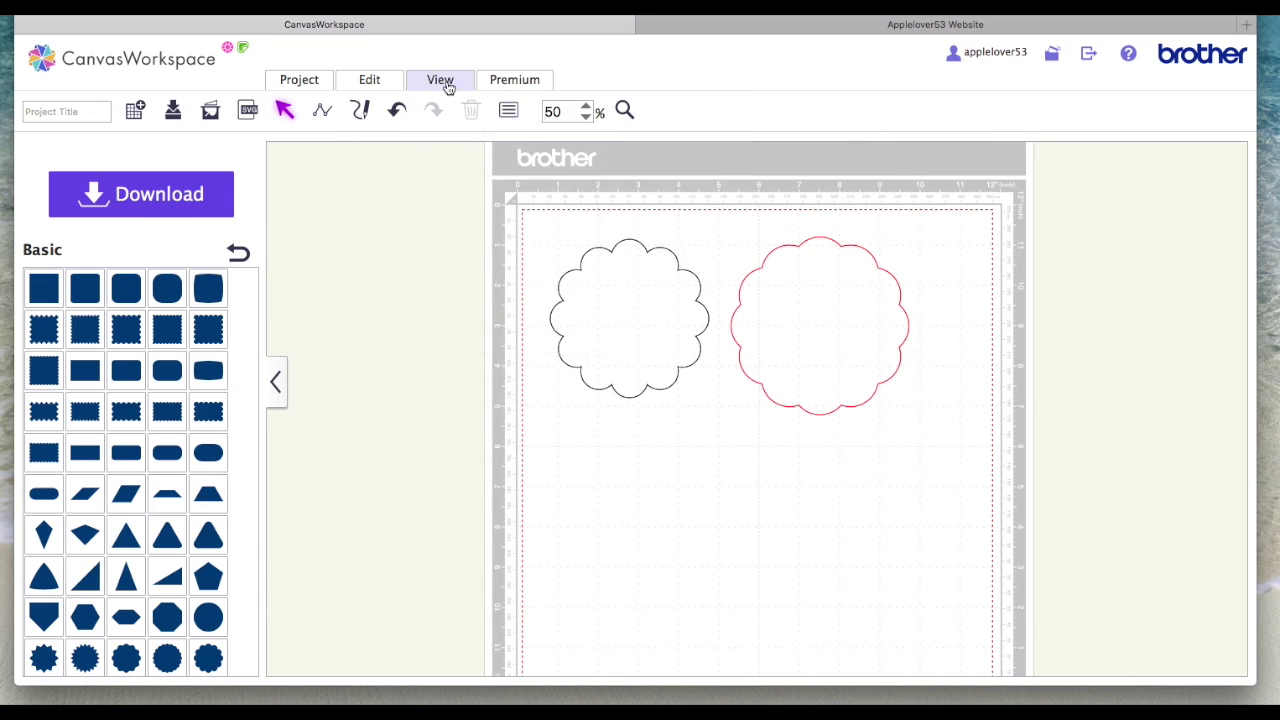
- Review the unit options and the red scalloped outline's size in its properties, then close the properties
click(449, 86)
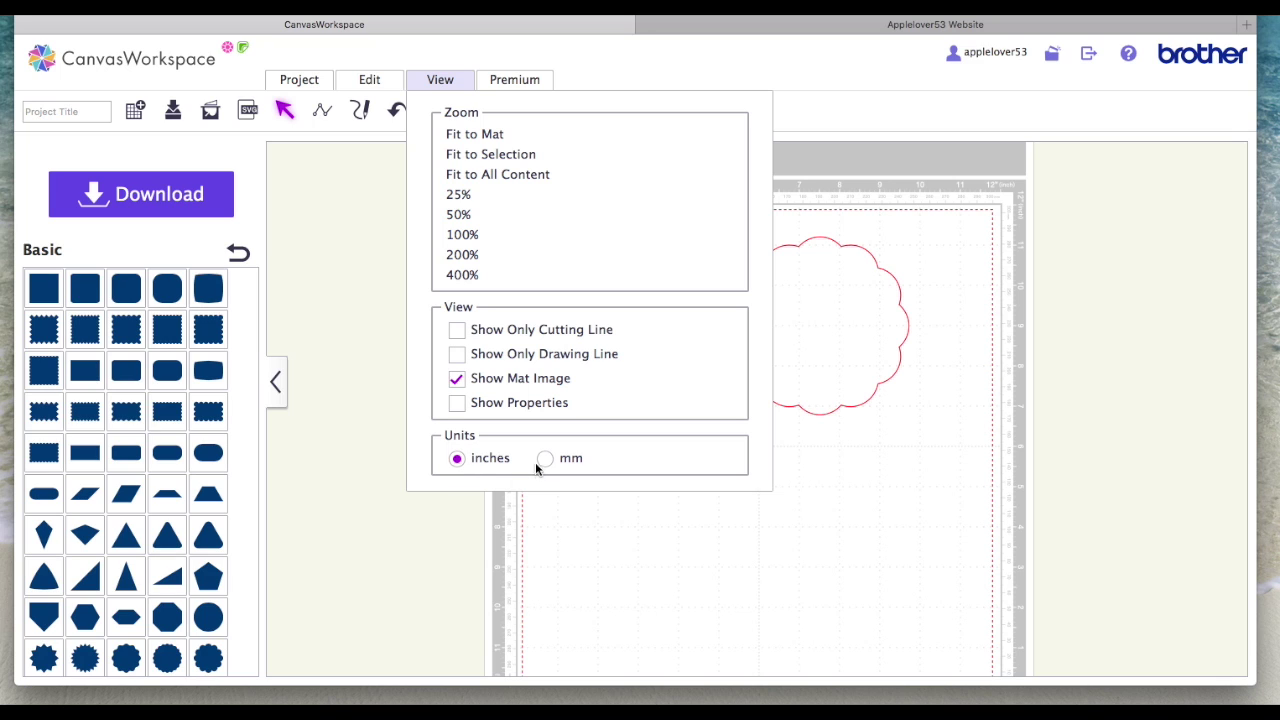
click(853, 297)
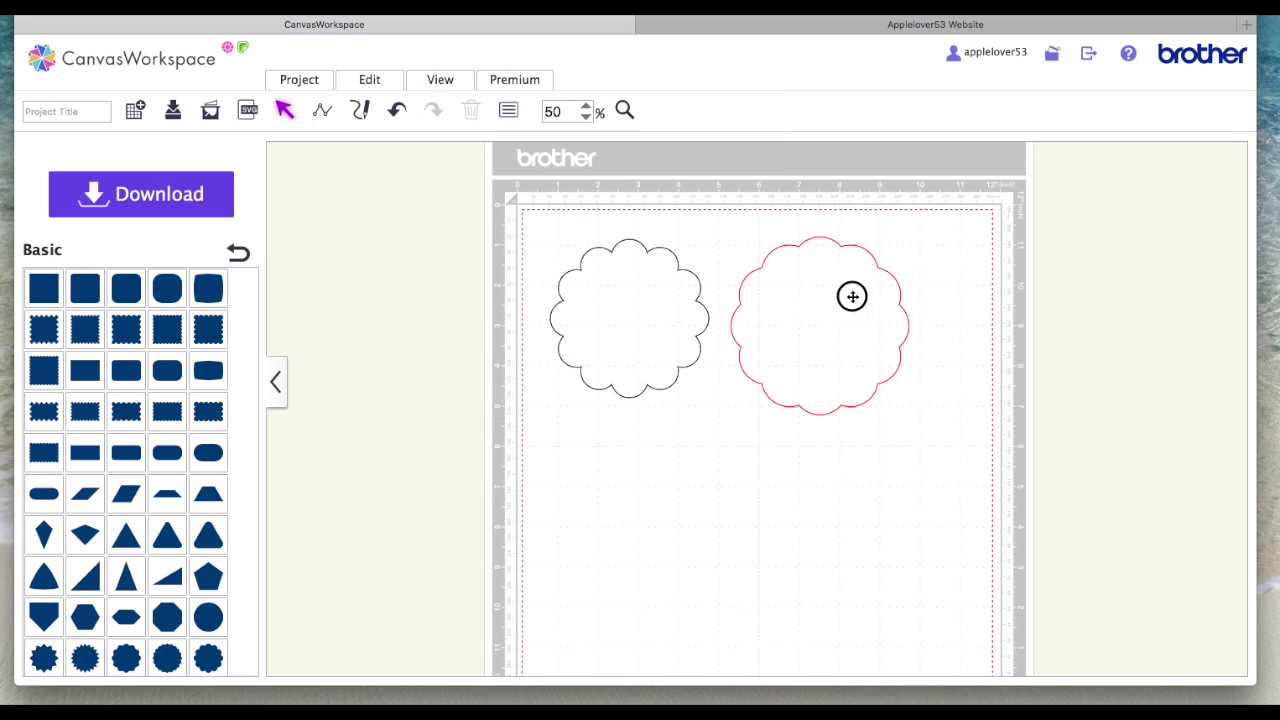
click(853, 297)
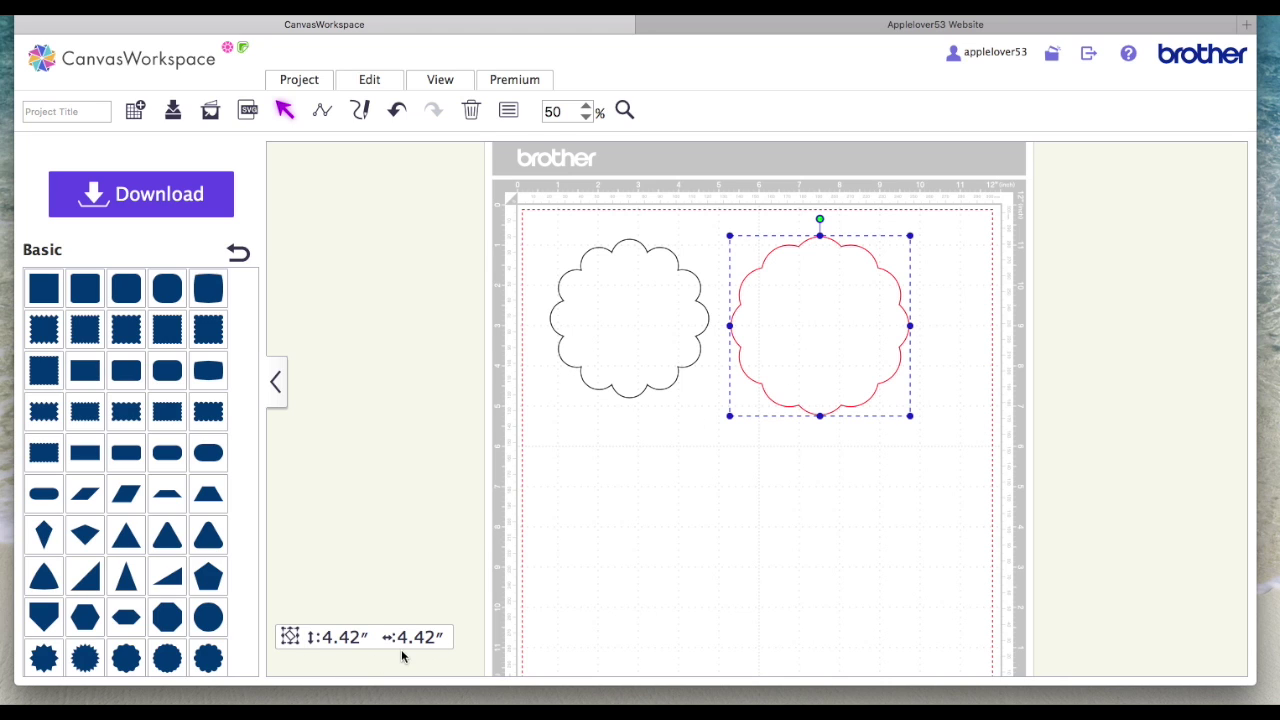
click(508, 110)
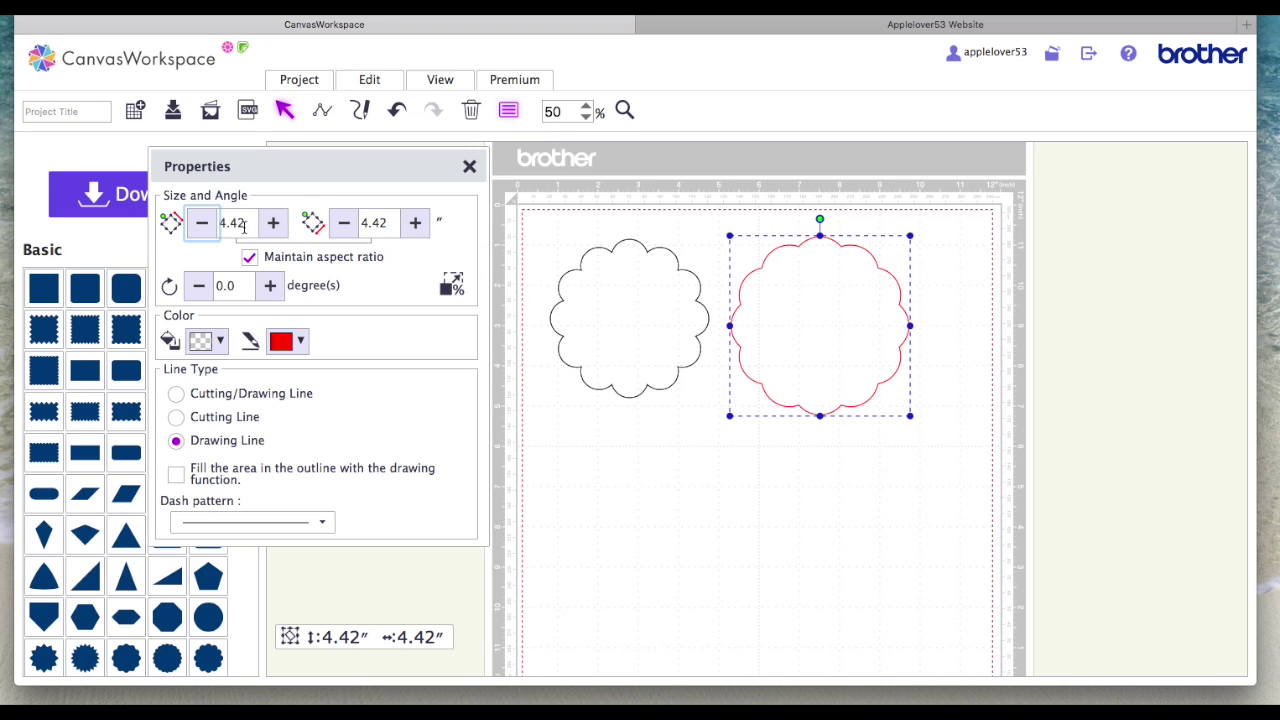
click(469, 166)
- Keep the measurement units set to inches and deselect the red scalloped outline
click(463, 85)
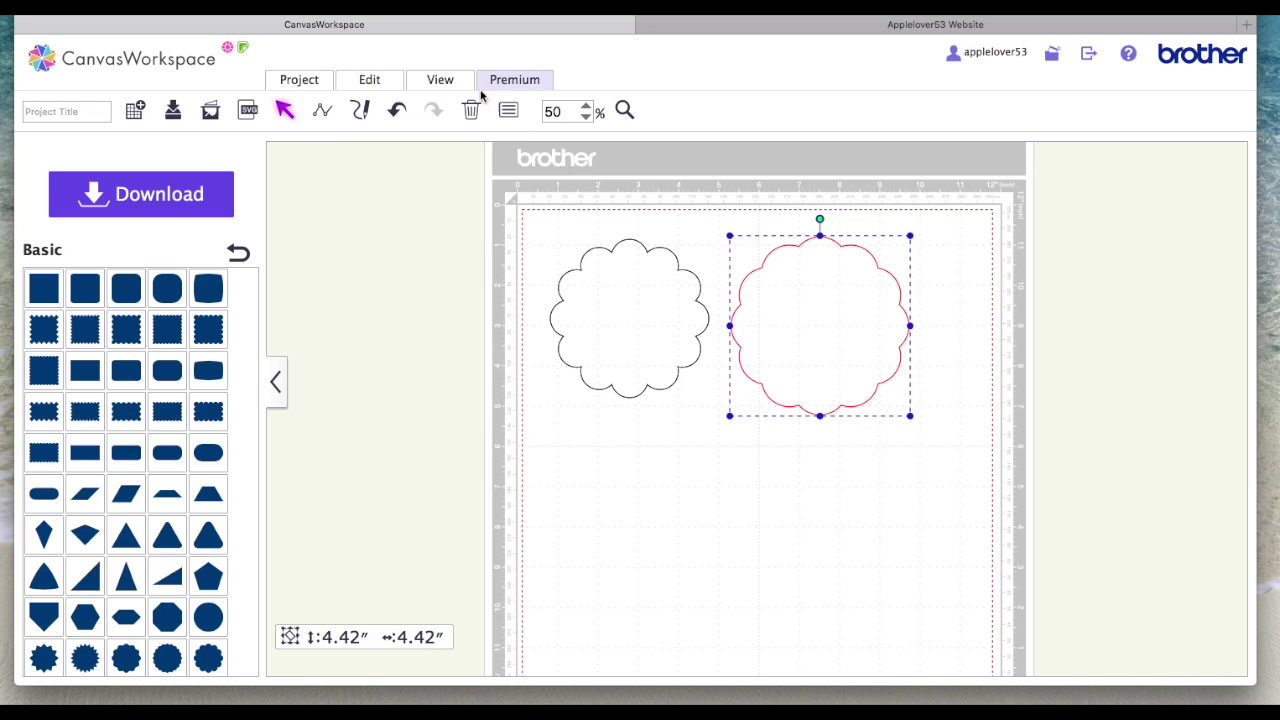
click(440, 79)
click(457, 459)
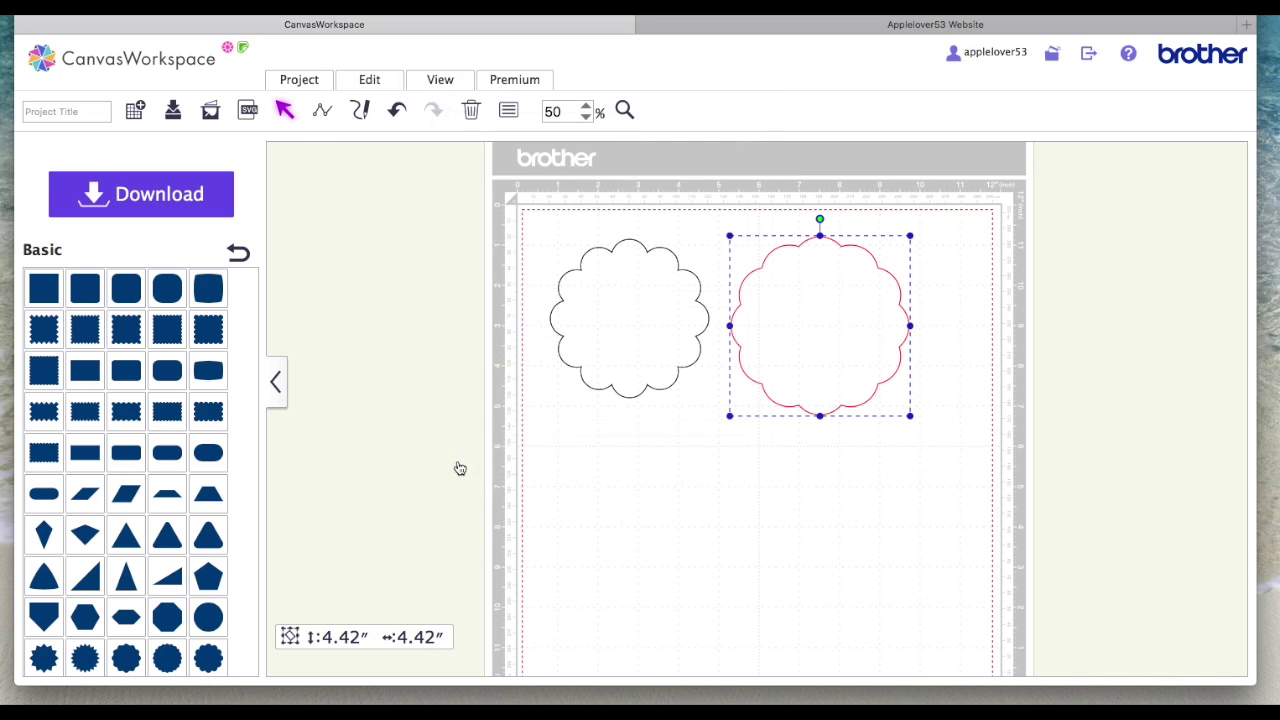
click(787, 494)
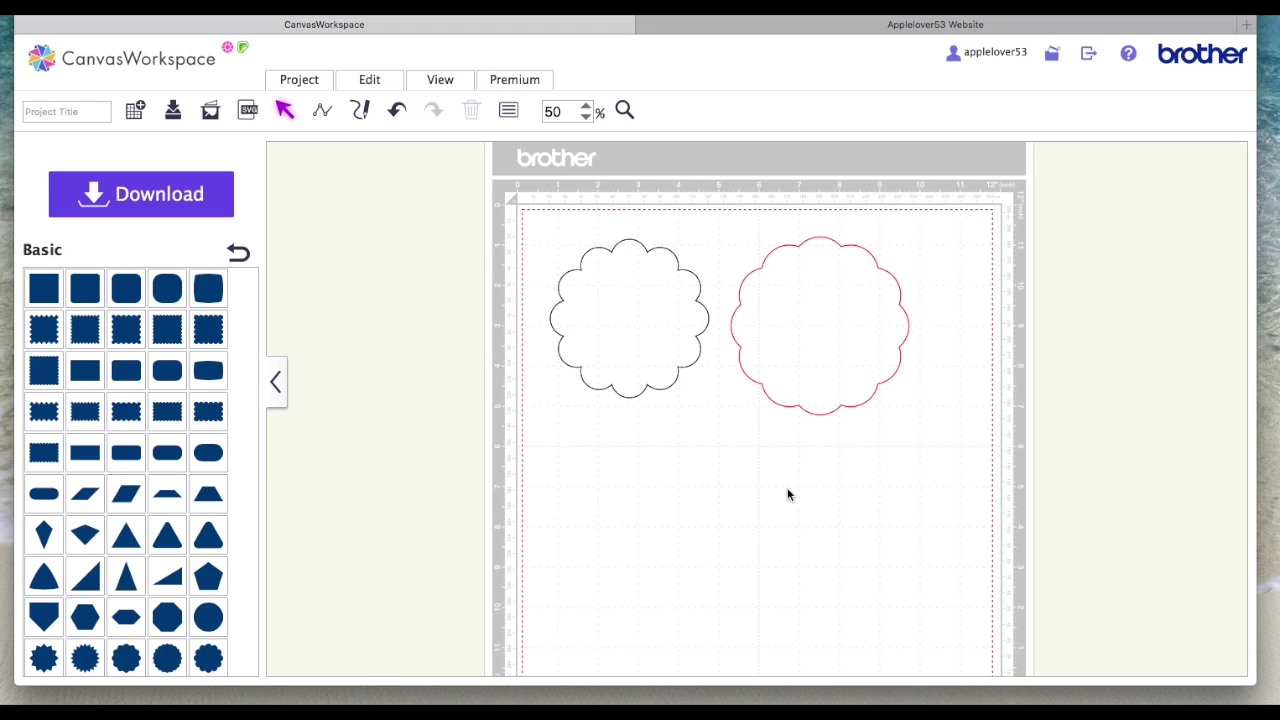
- Look over the premium rhinestone and printable sticker tools, then return to the list of pattern categories
click(524, 89)
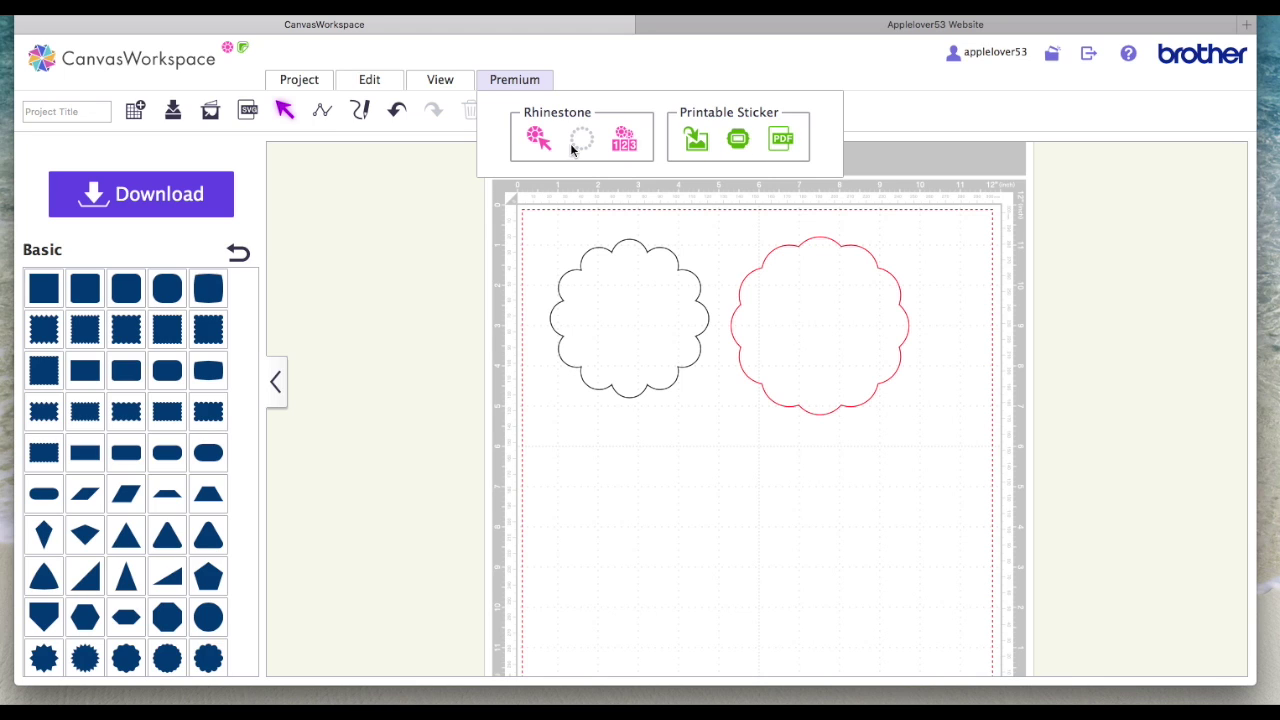
click(535, 85)
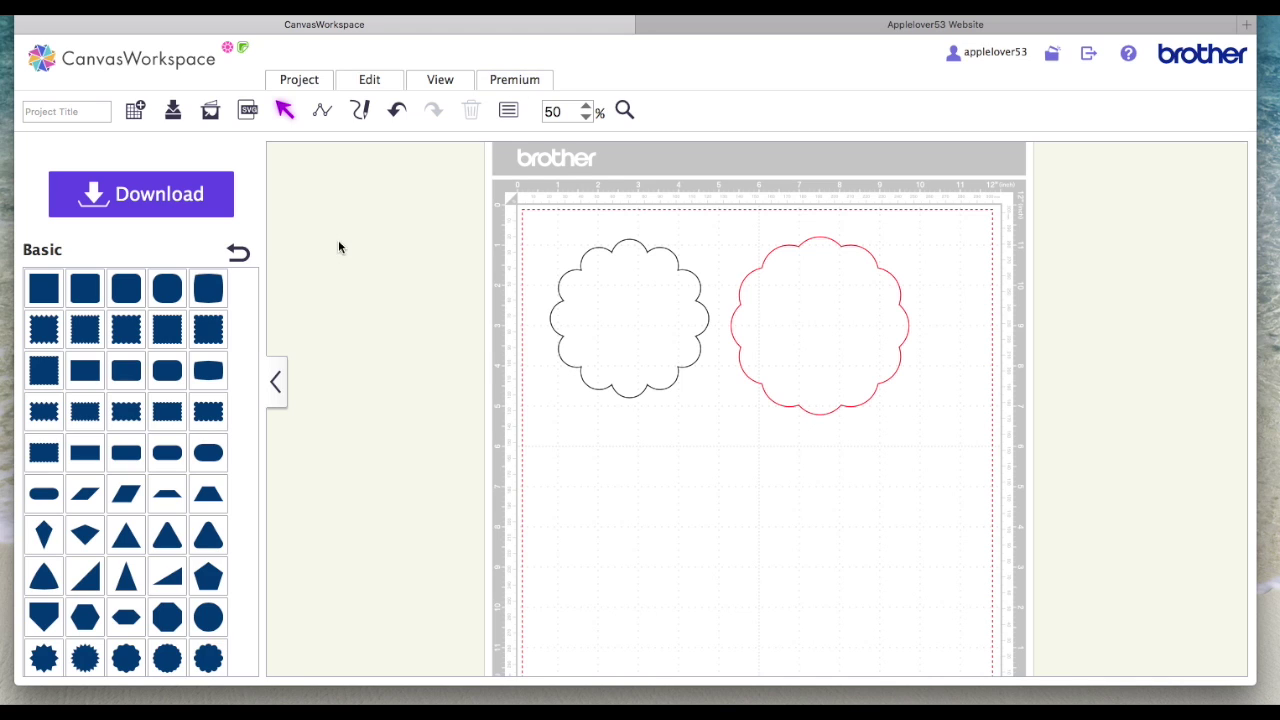
click(238, 252)
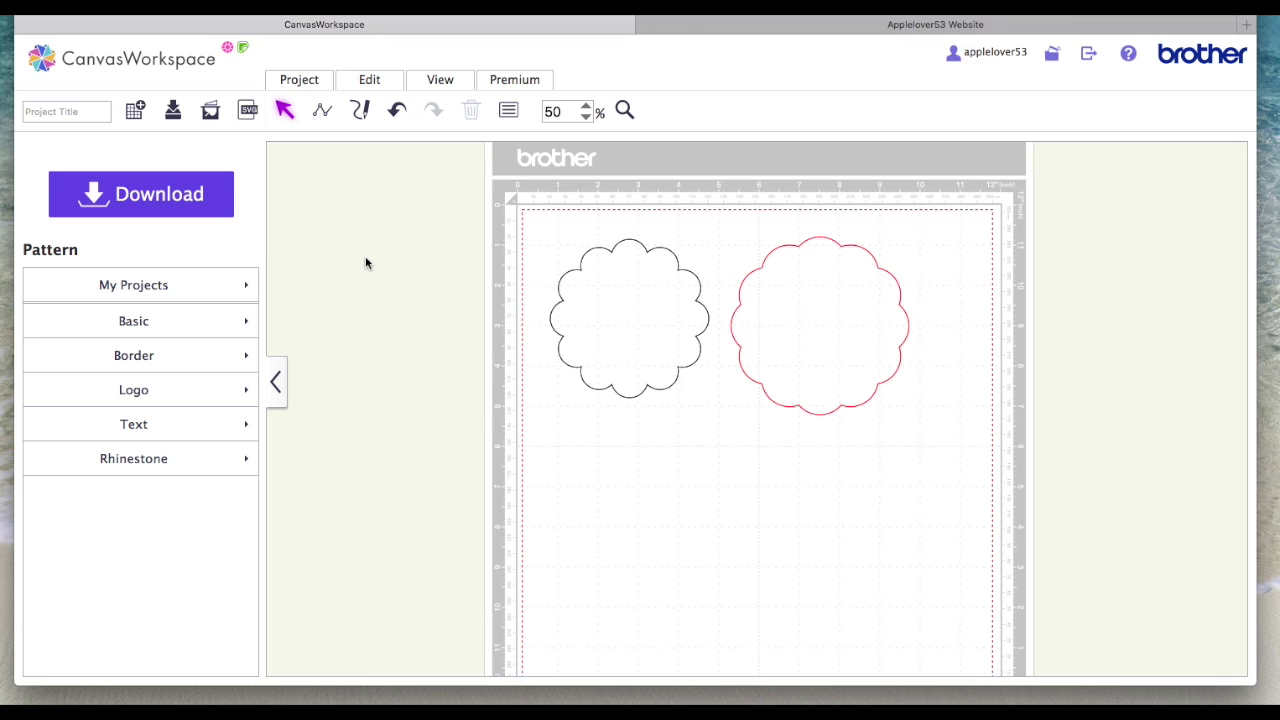
- Nudge the smaller scalloped circle slightly, title the project "scollops" and save it
click(630, 310)
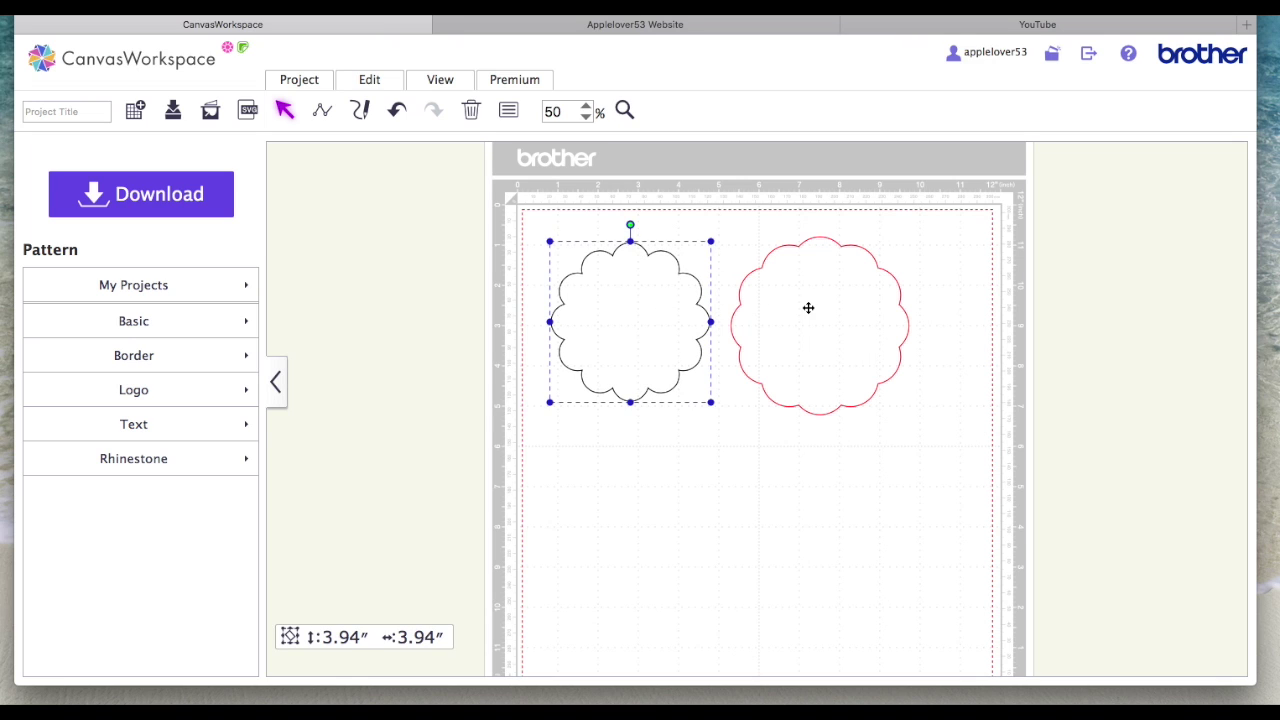
click(77, 111)
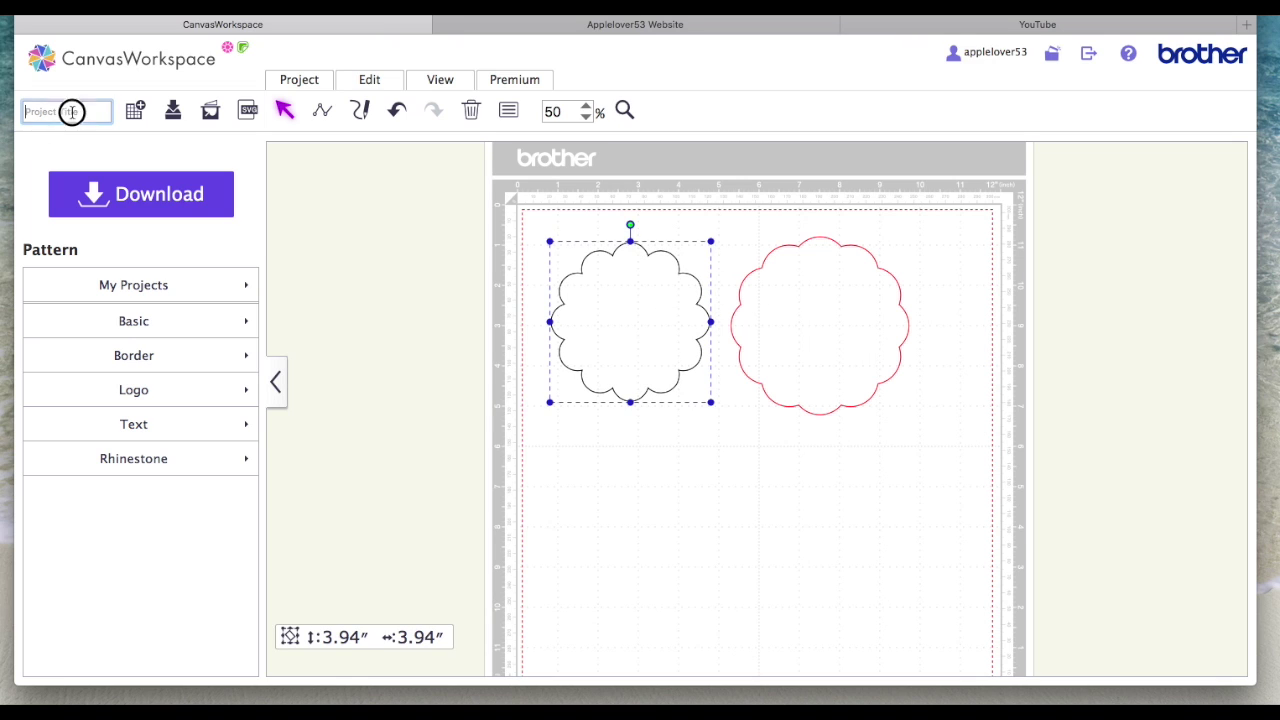
text(scollo)
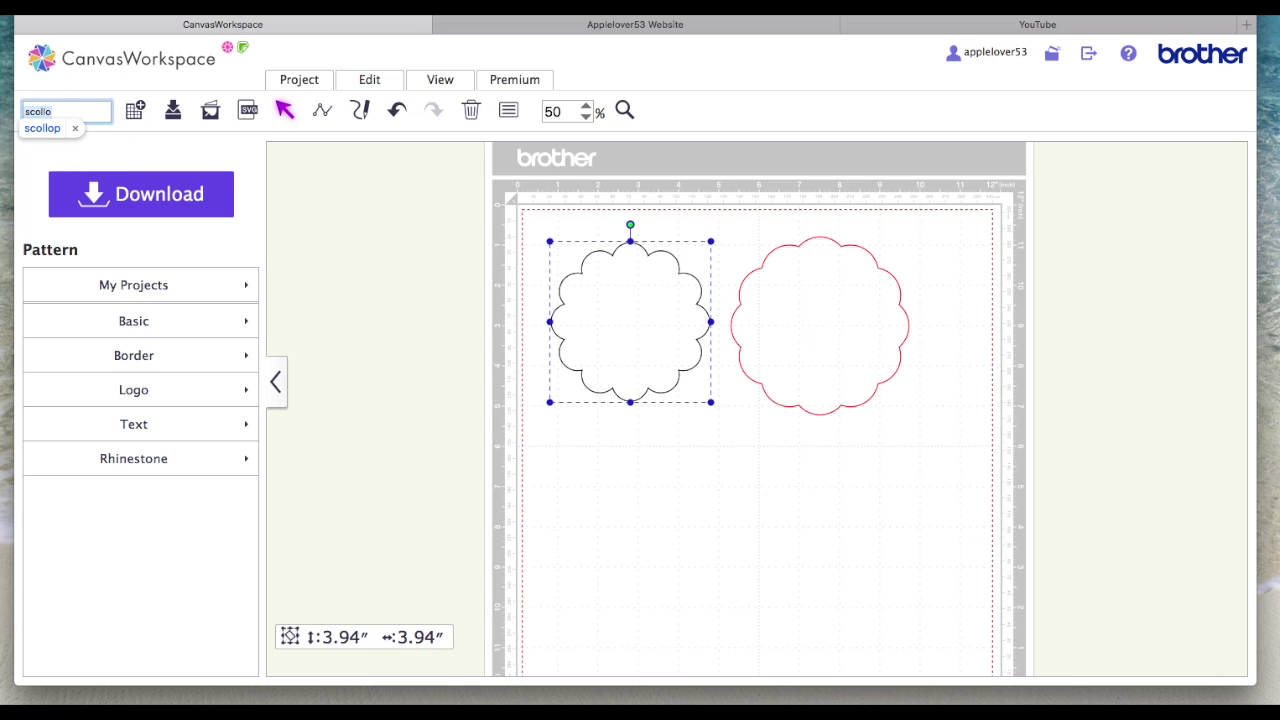
text(ps)
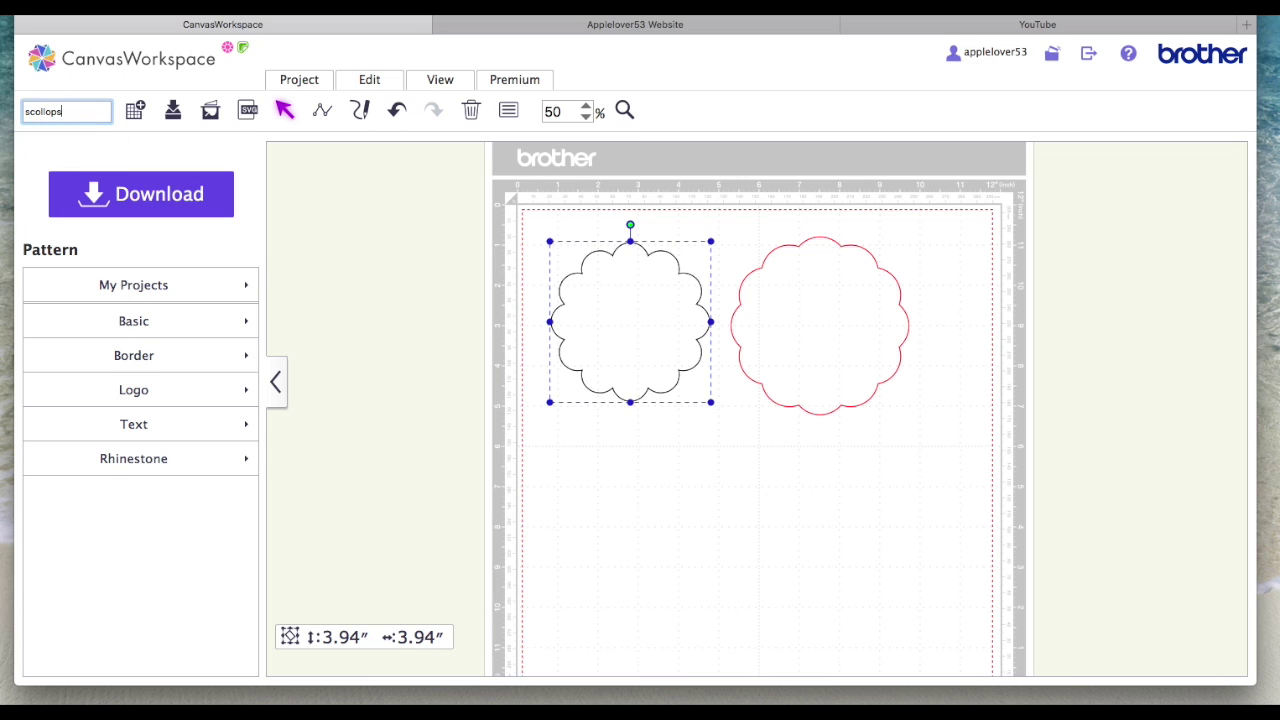
click(173, 112)
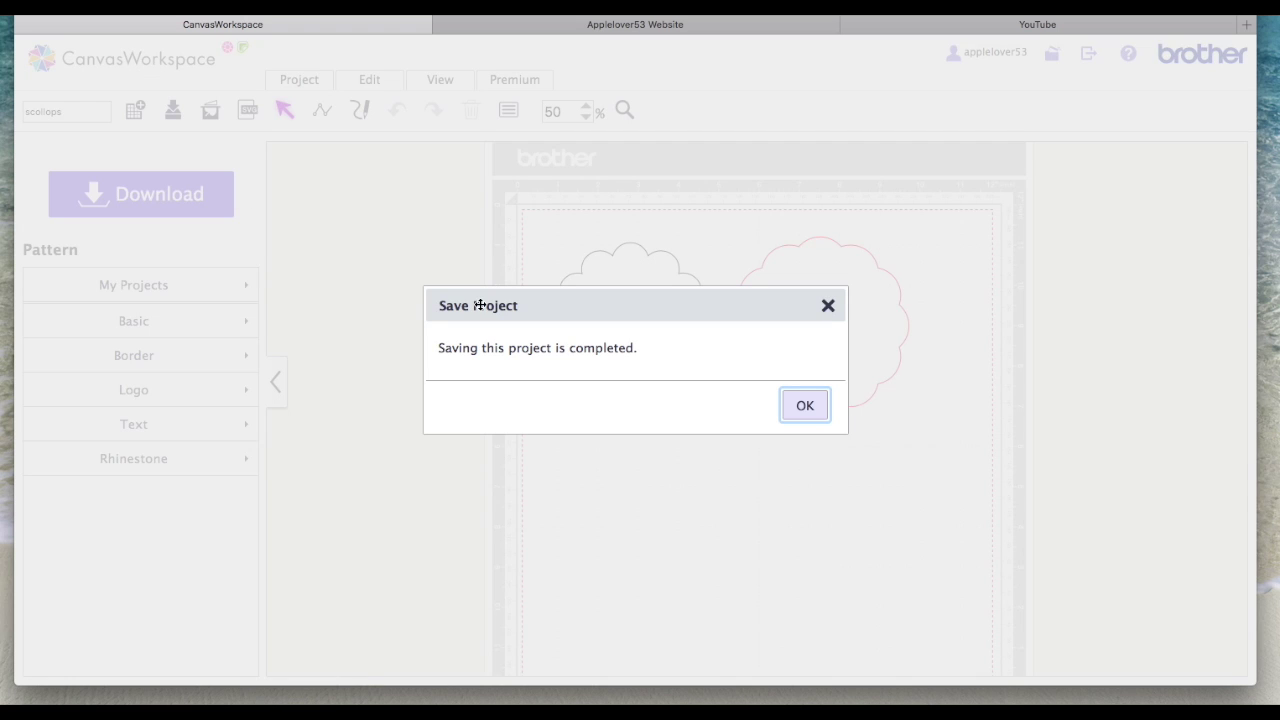
click(806, 405)
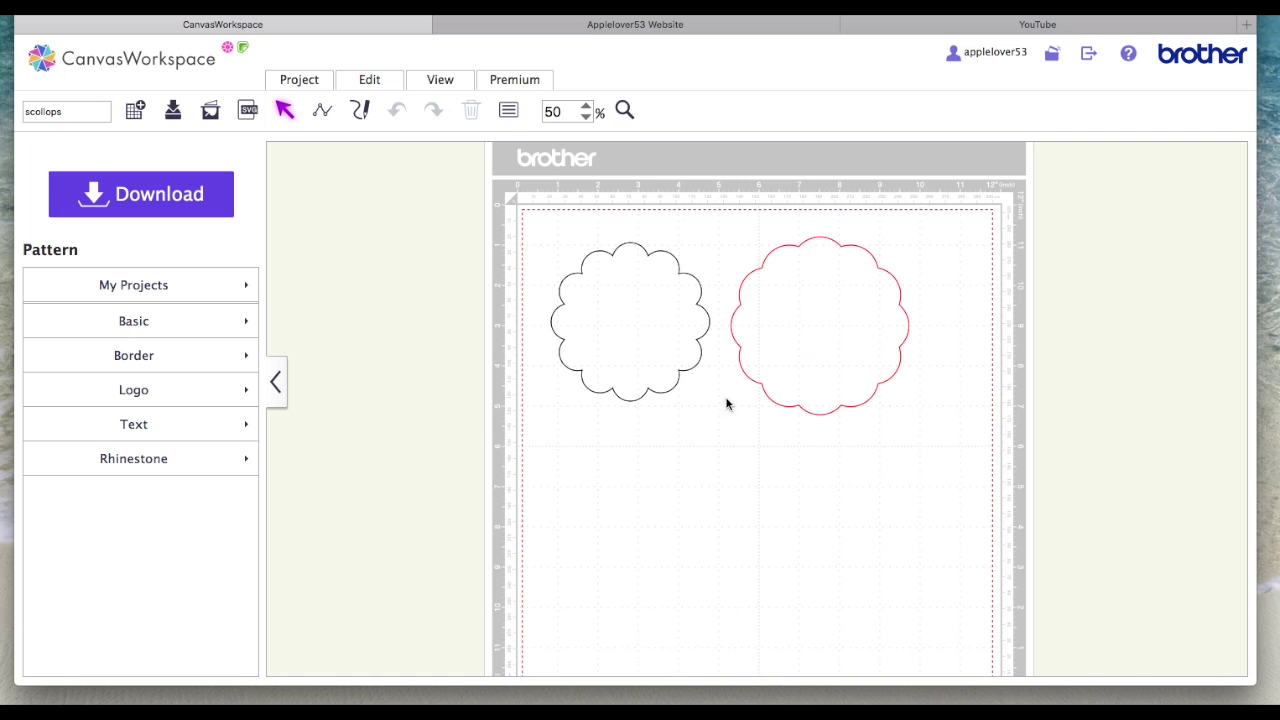
- Move the smaller scalloped circle slightly left and the red outline slightly up and left
drag(622, 379, 615, 379)
drag(766, 363, 764, 354)
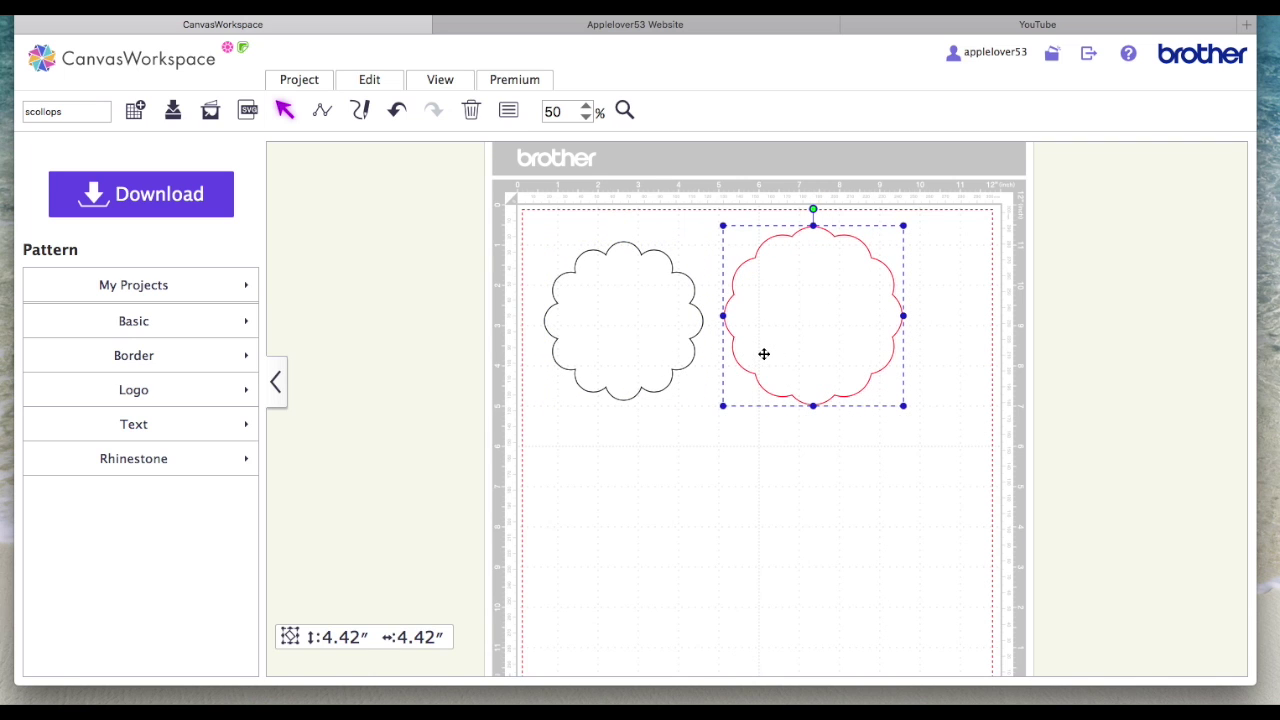